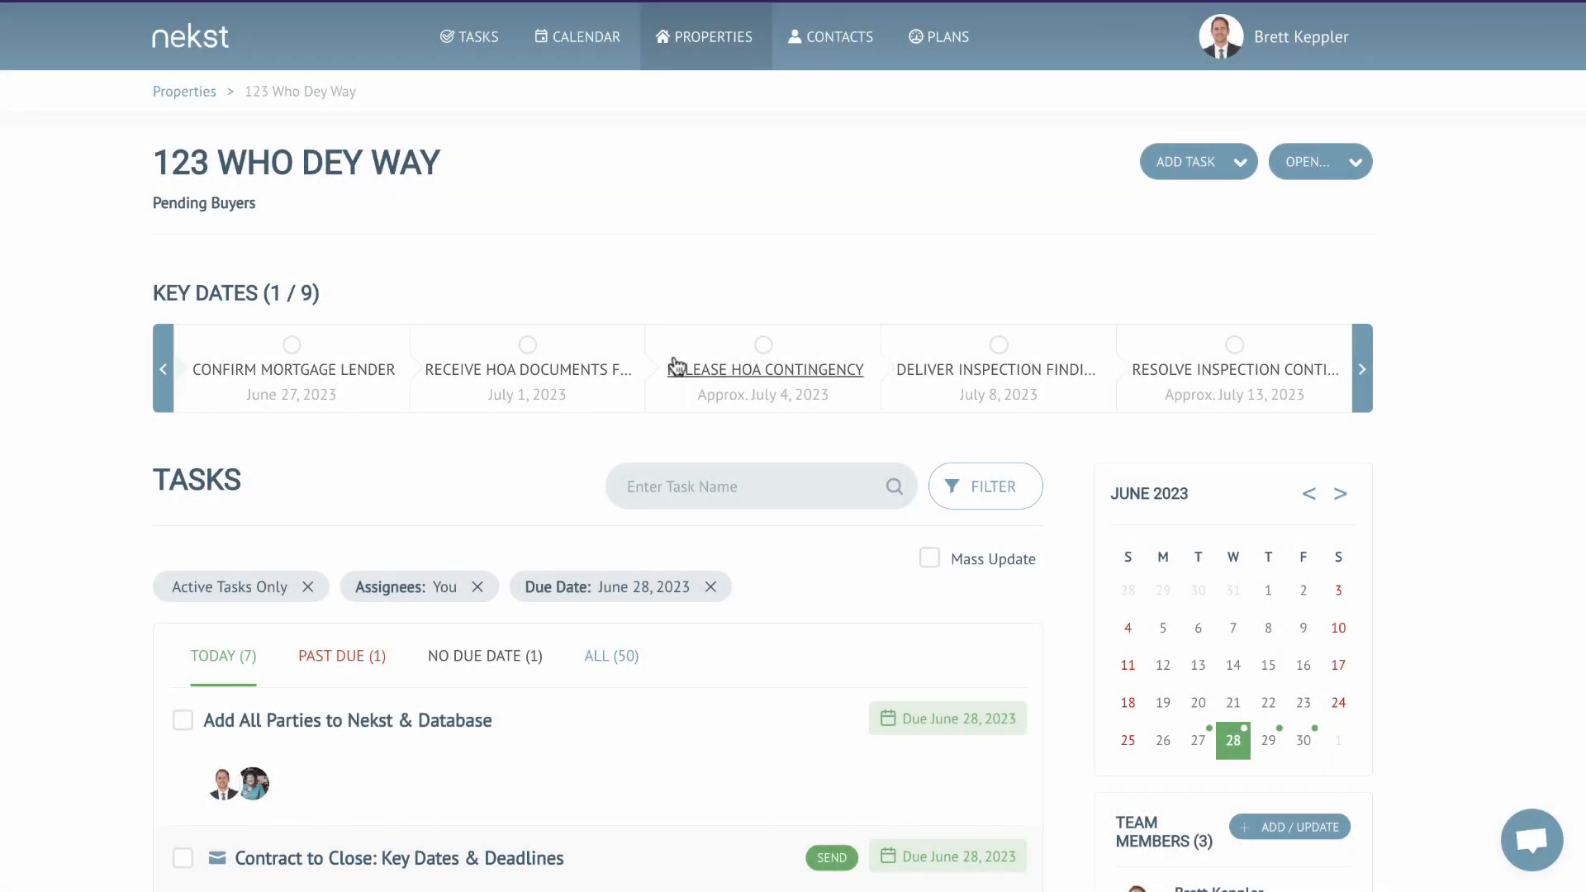
# - Review the property's key dates, today's tasks, team members and transaction parties
pyautogui.scroll(-1, 674, 356)
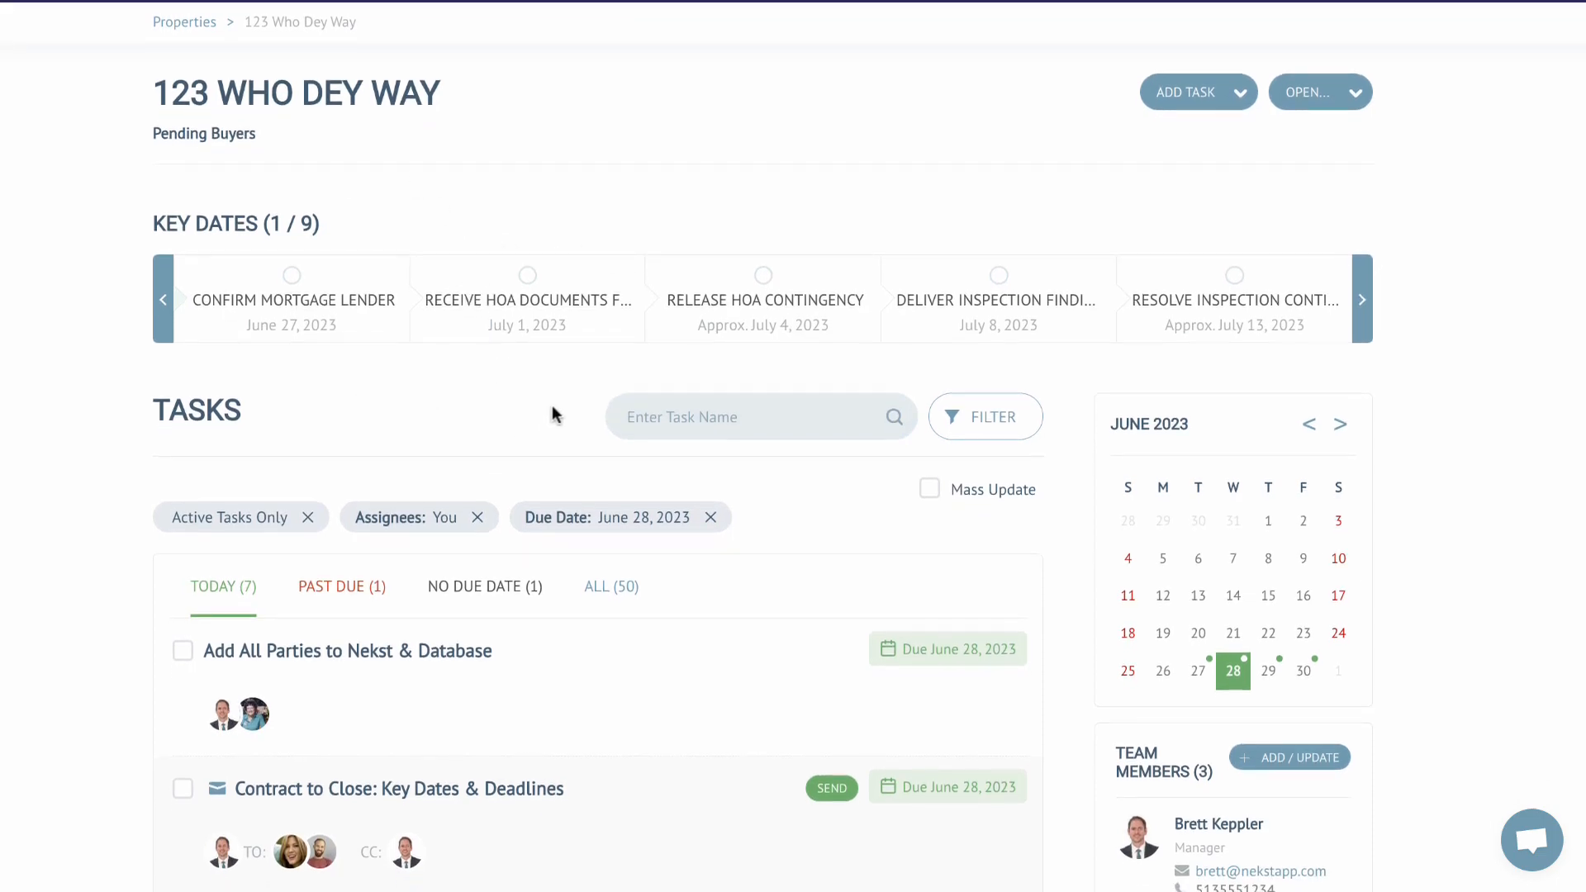
pyautogui.scroll(-5, 578, 409)
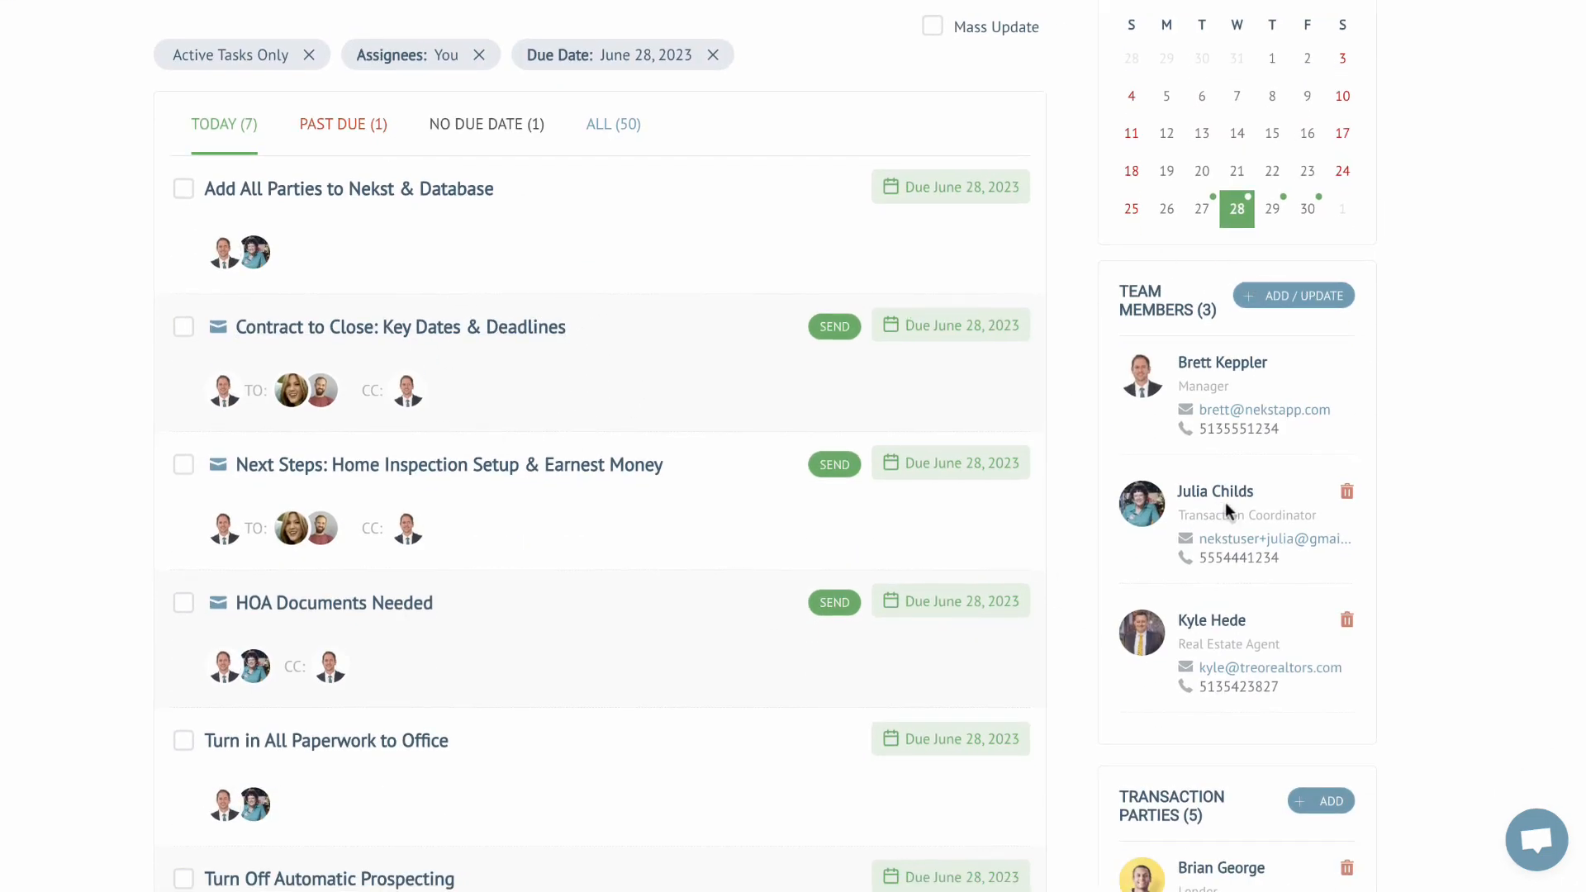
pyautogui.scroll(-4, 1227, 502)
pyautogui.scroll(5, 725, 418)
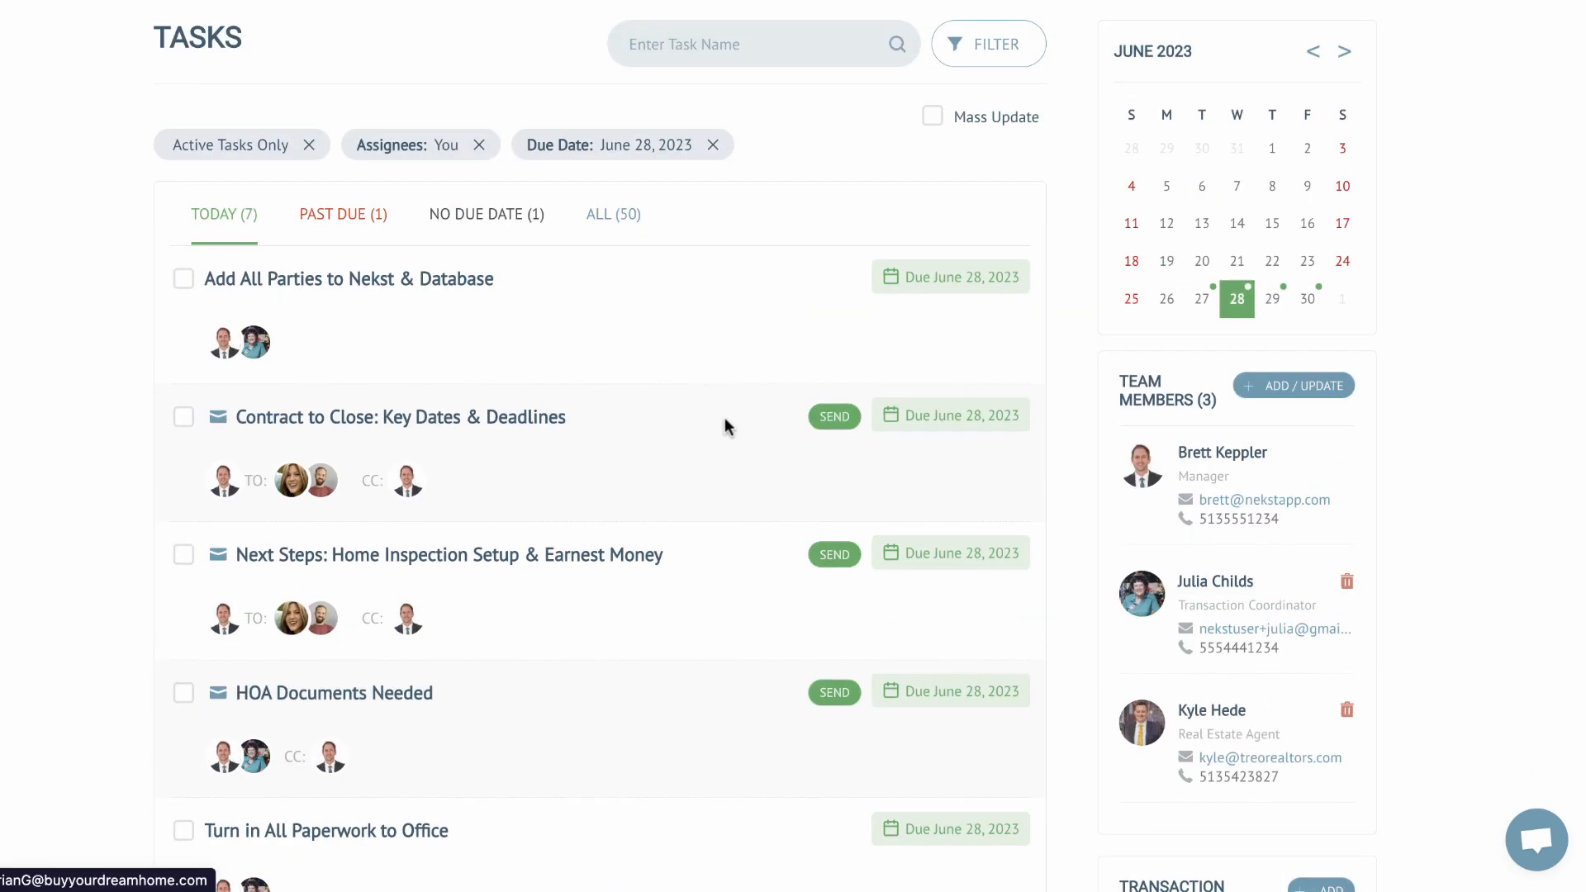
pyautogui.scroll(5, 725, 418)
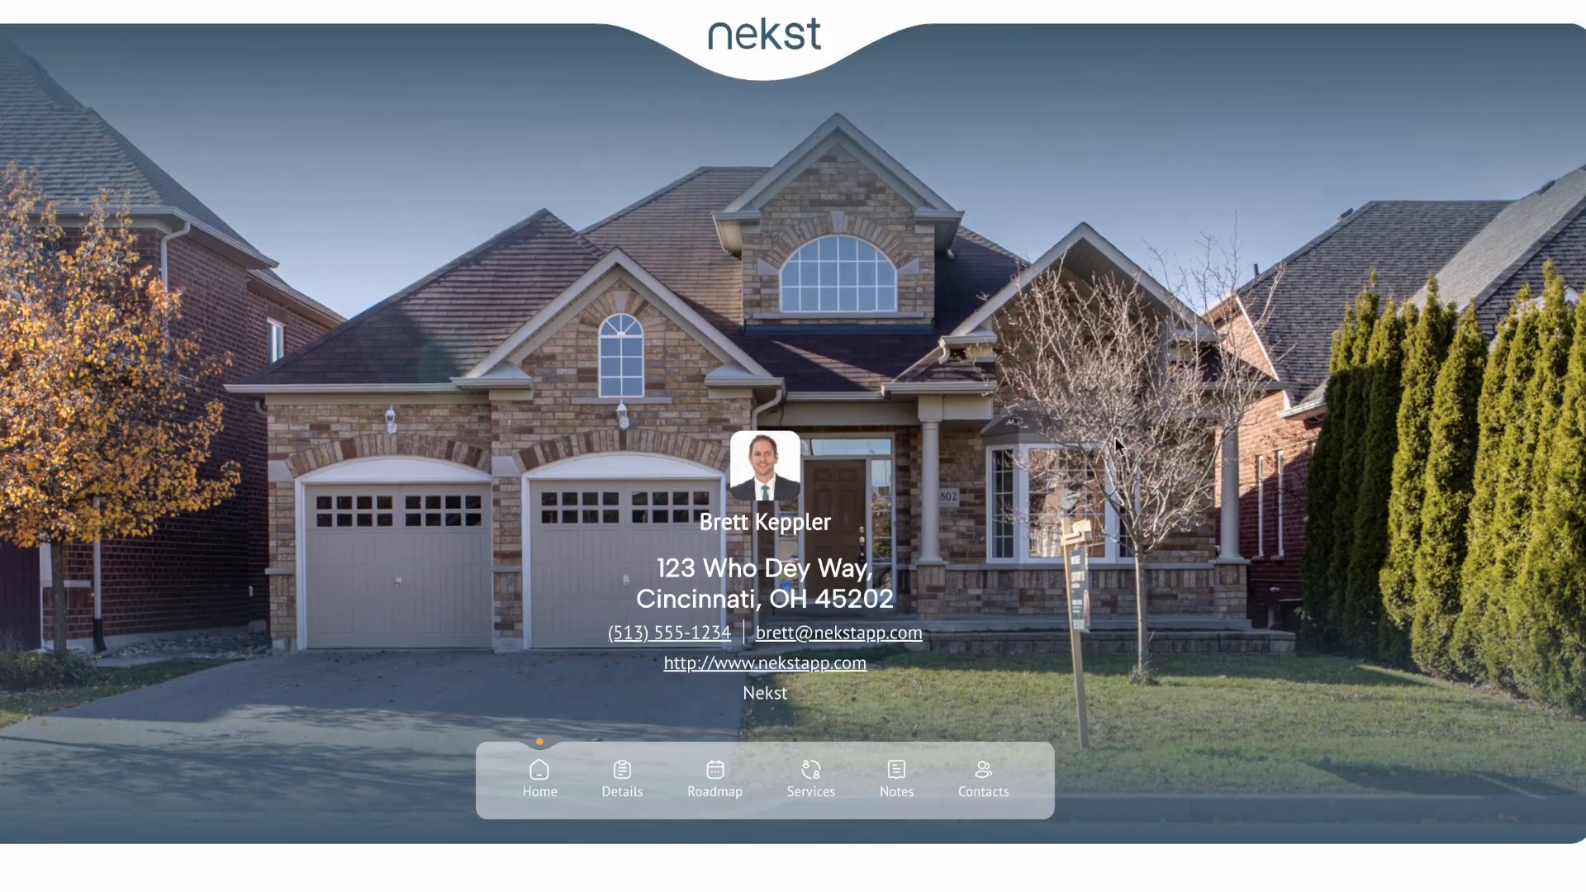
# - Review the Details section of the property's client portal, covering the parties, prices and important dates
pyautogui.scroll(-1, 1113, 437)
pyautogui.scroll(-5, 1114, 438)
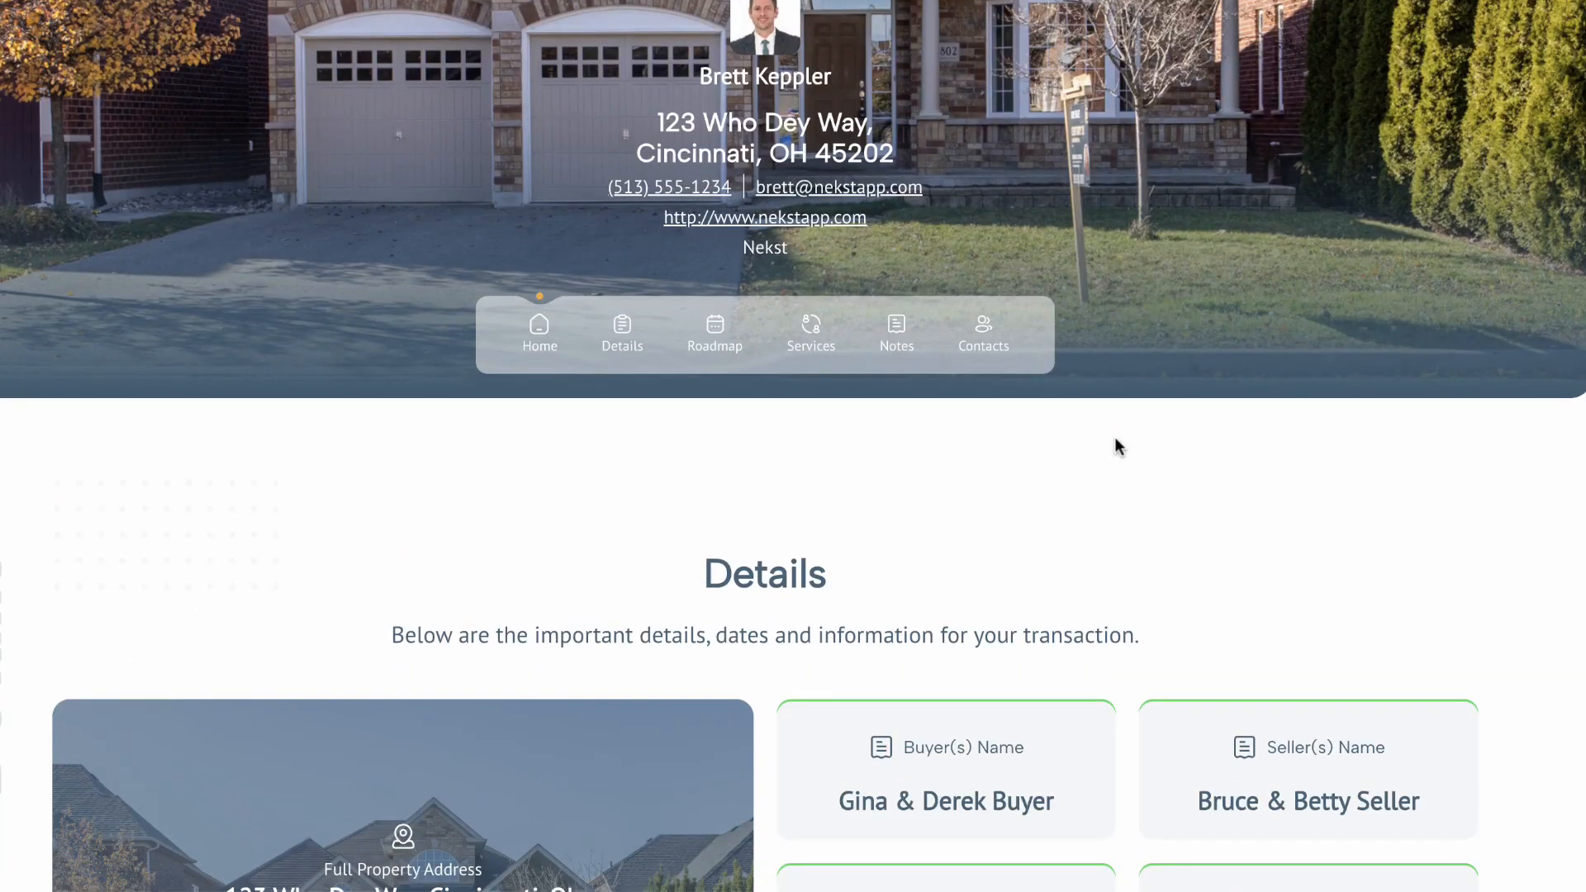
pyautogui.scroll(-5, 1111, 455)
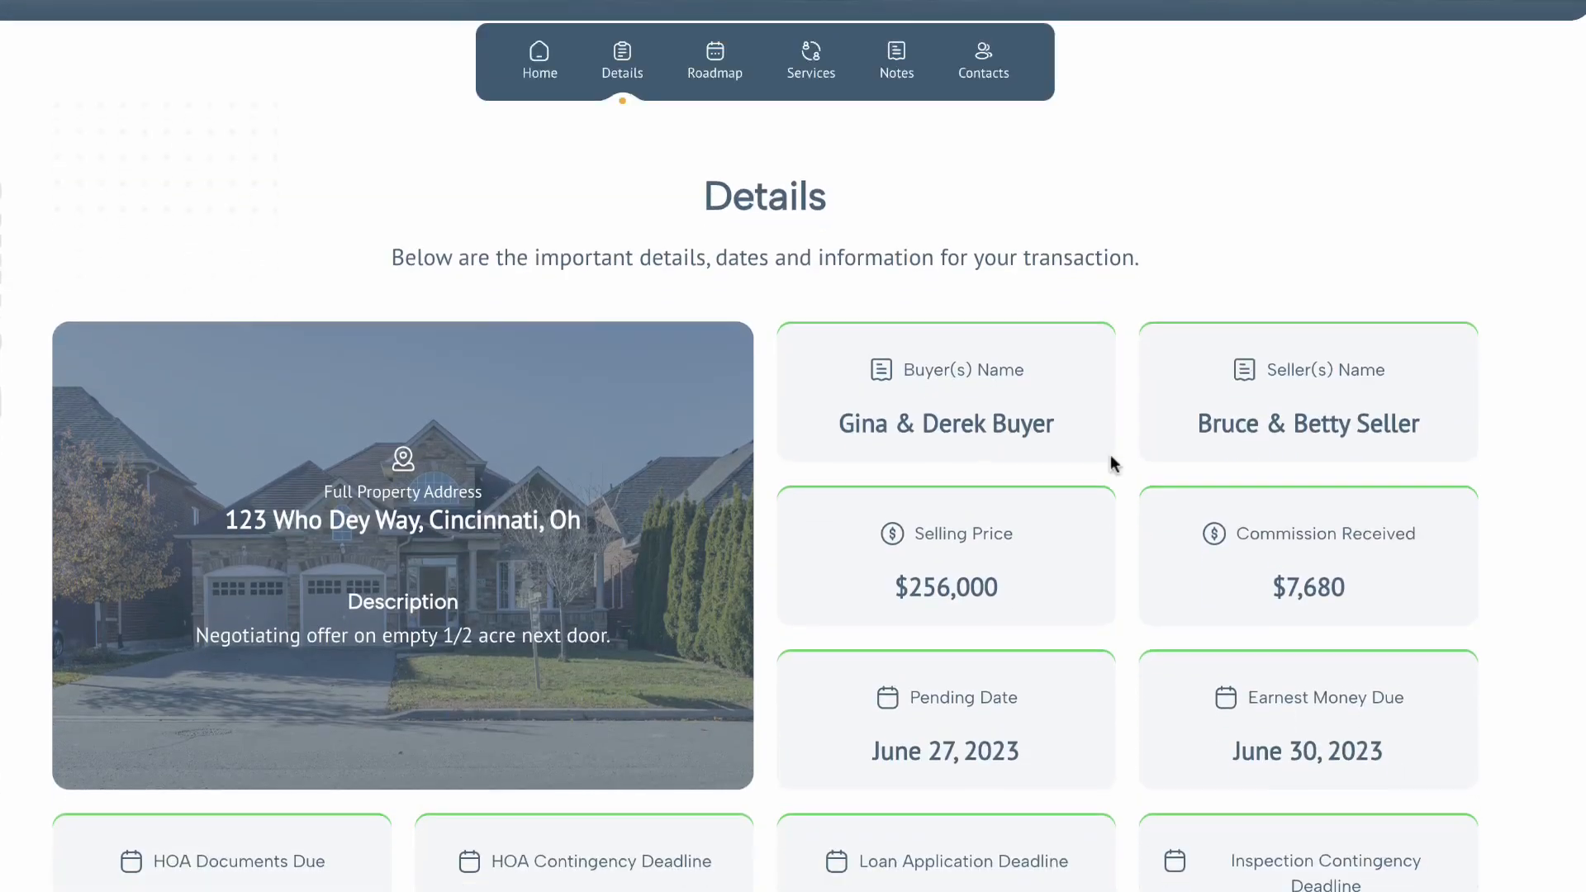
pyautogui.scroll(-13, 1112, 462)
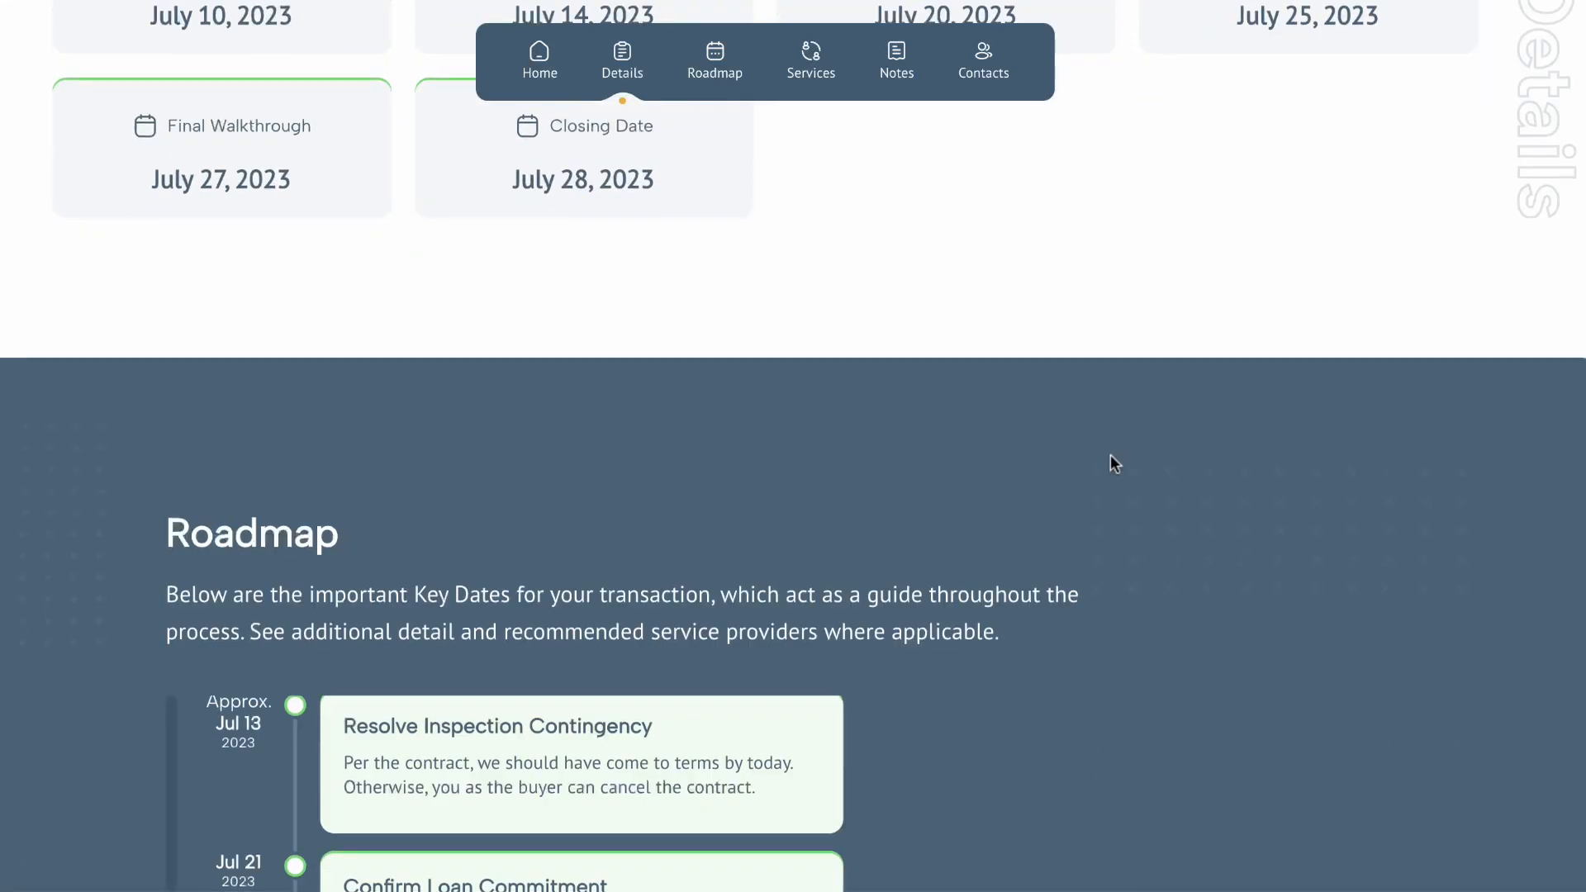
# - Examine the client portal's Roadmap of key dates and show the recommended service providers for Schedule Home Inspection
pyautogui.scroll(-6, 1110, 454)
pyautogui.scroll(2, 524, 424)
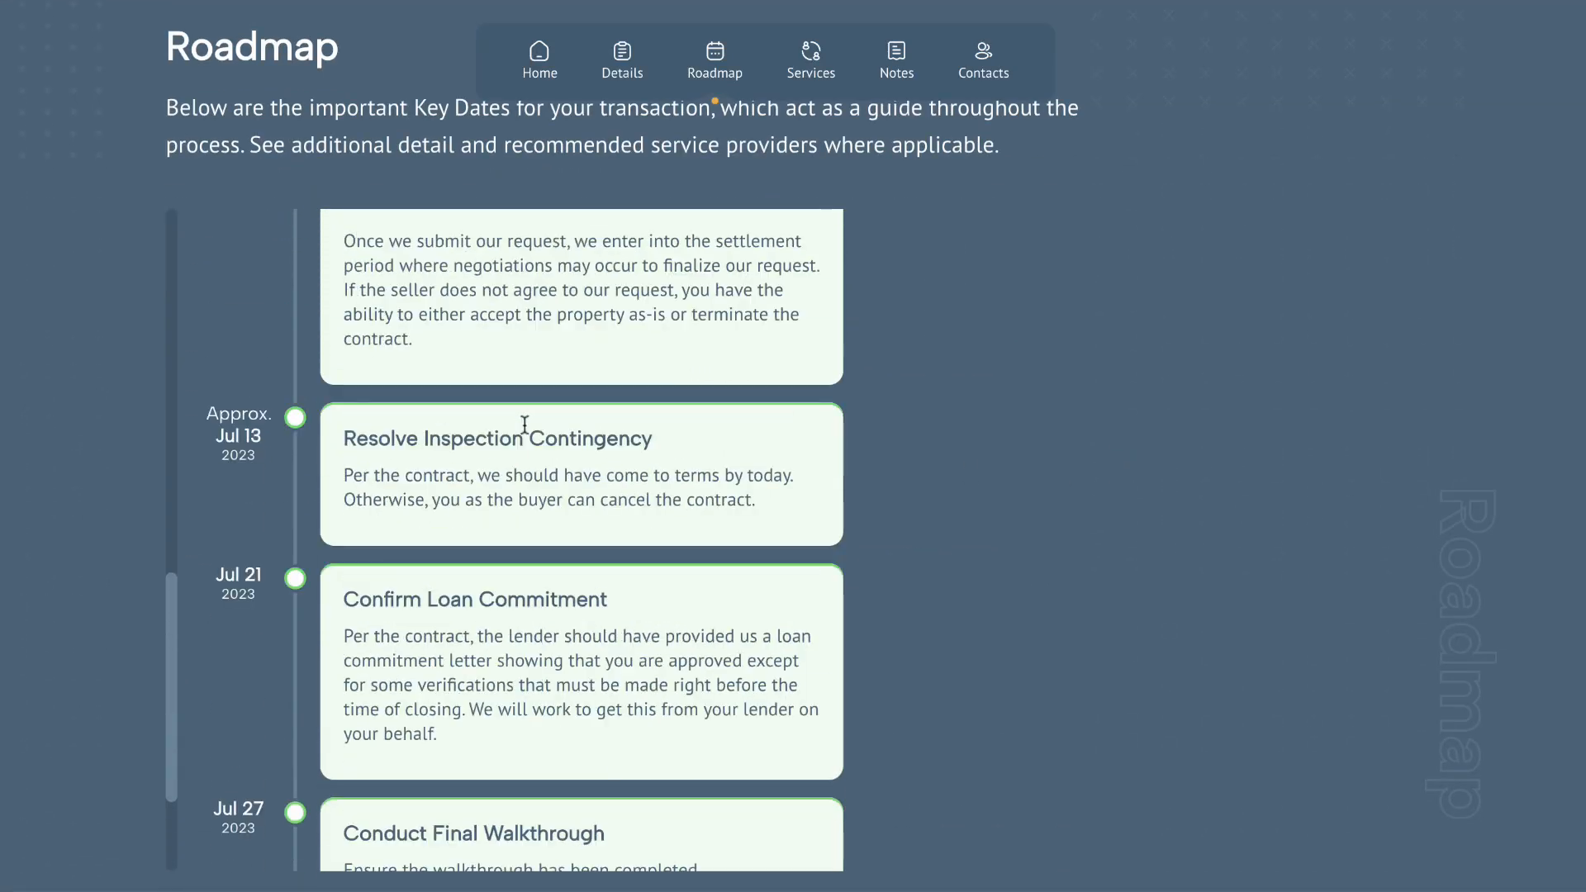
pyautogui.scroll(12, 525, 423)
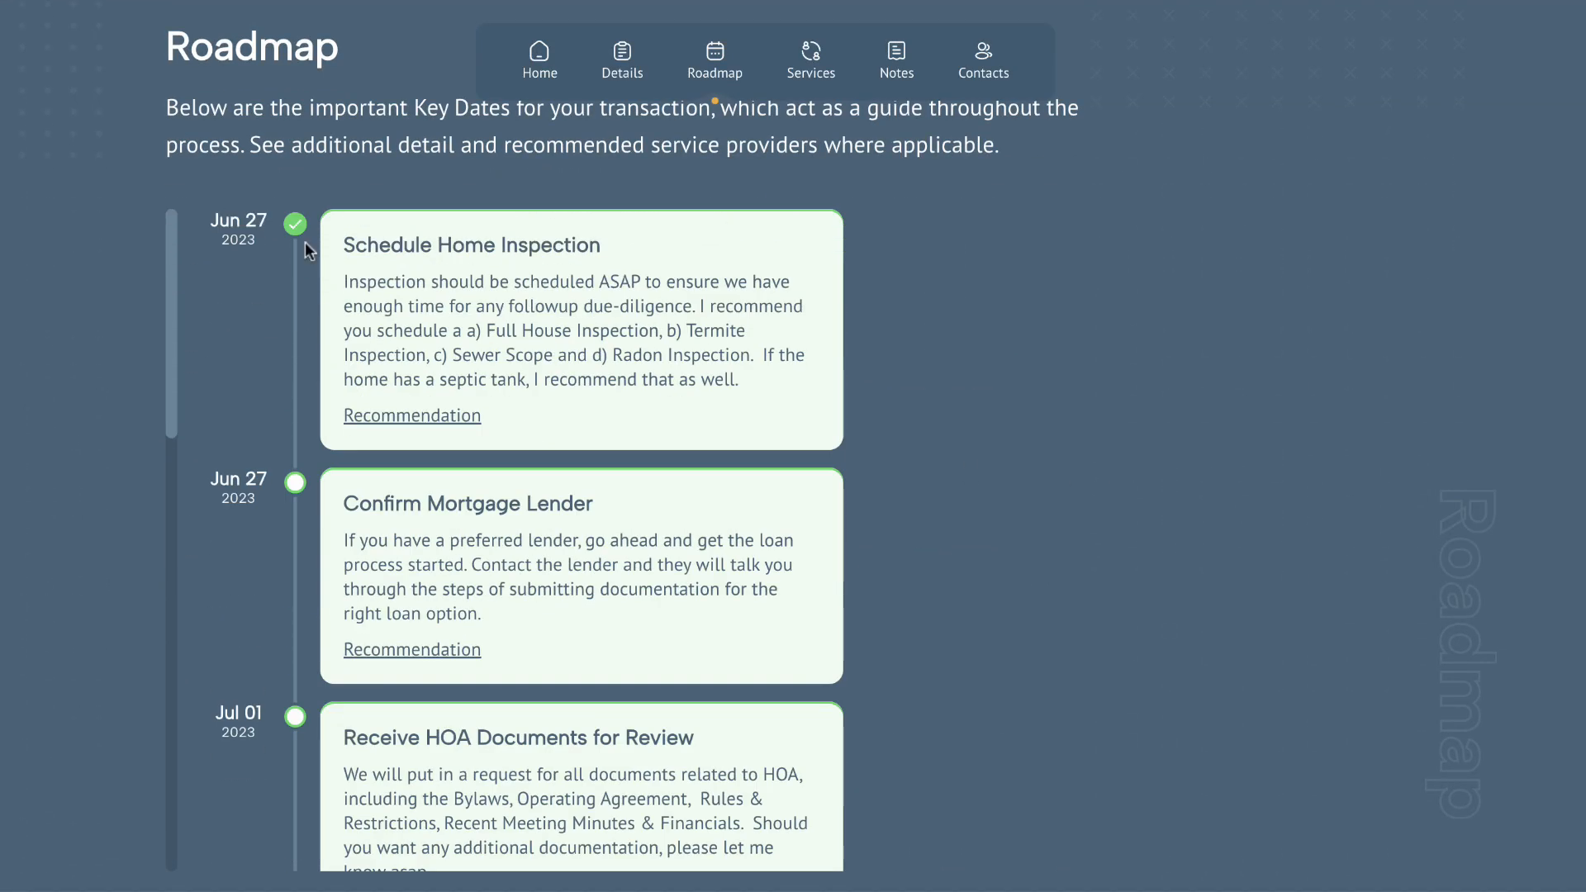
pyautogui.click(453, 423)
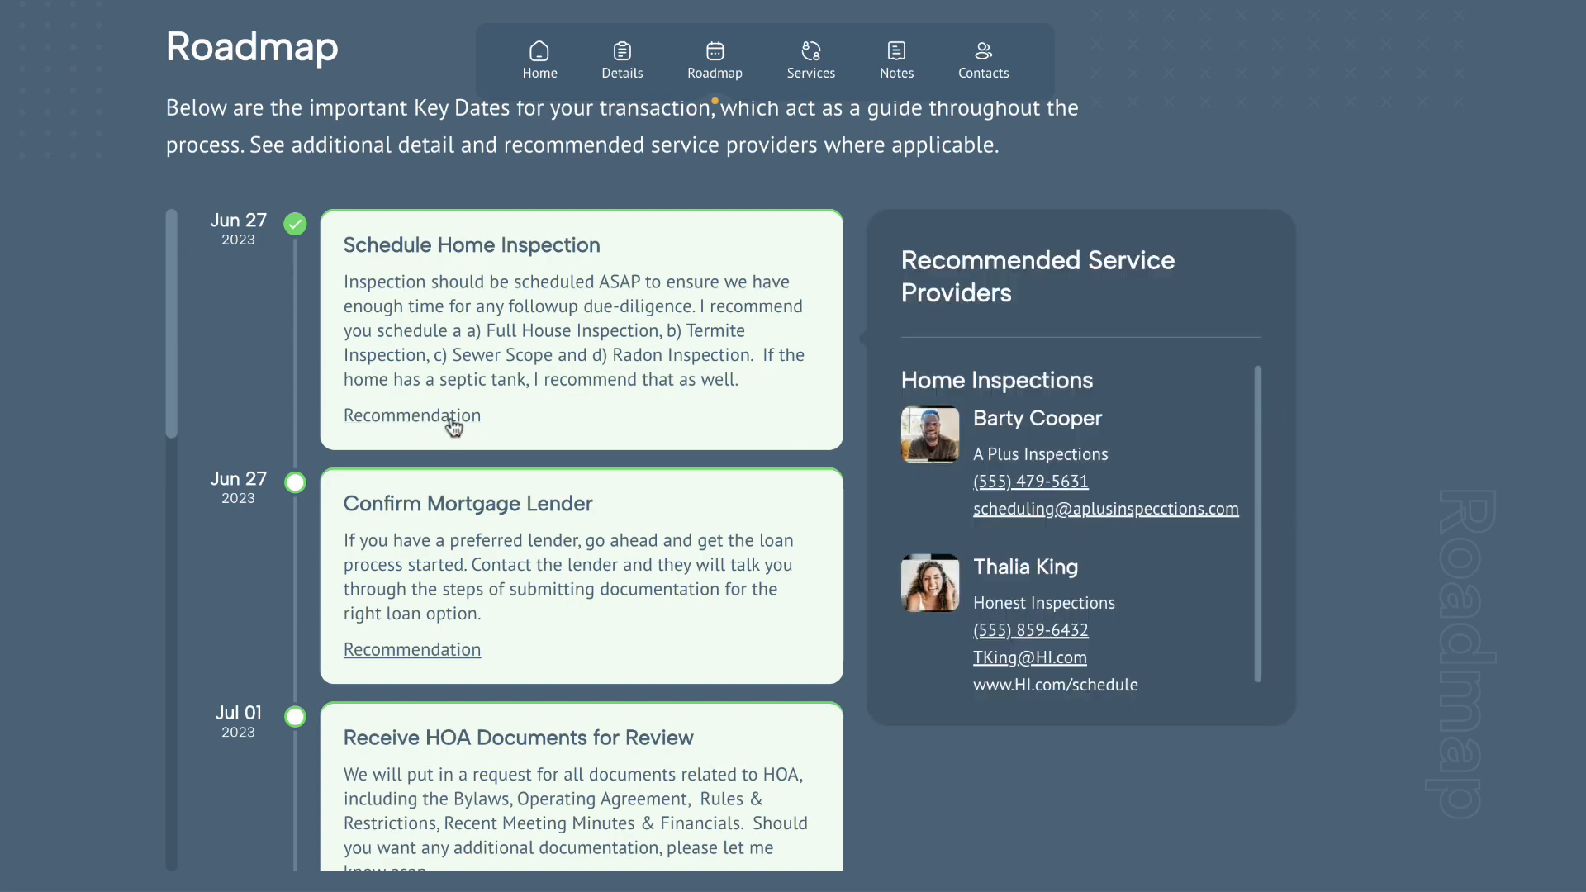
pyautogui.scroll(-10, 782, 458)
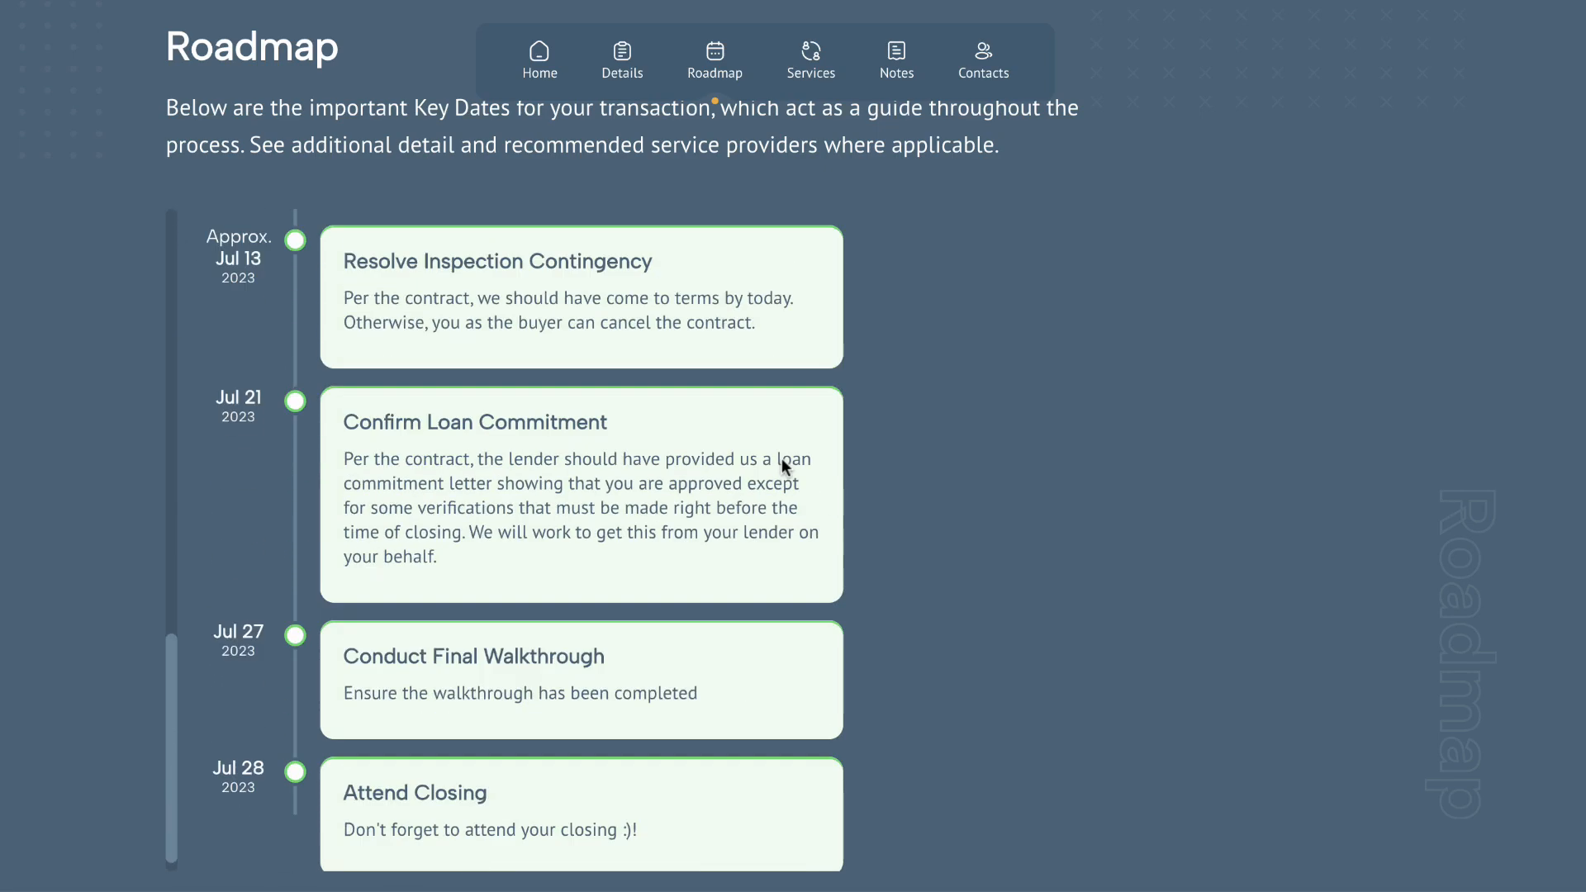
# - Review the Services, Notes and Contacts sections of the client portal
pyautogui.scroll(-10, 781, 459)
pyautogui.scroll(-15, 1050, 460)
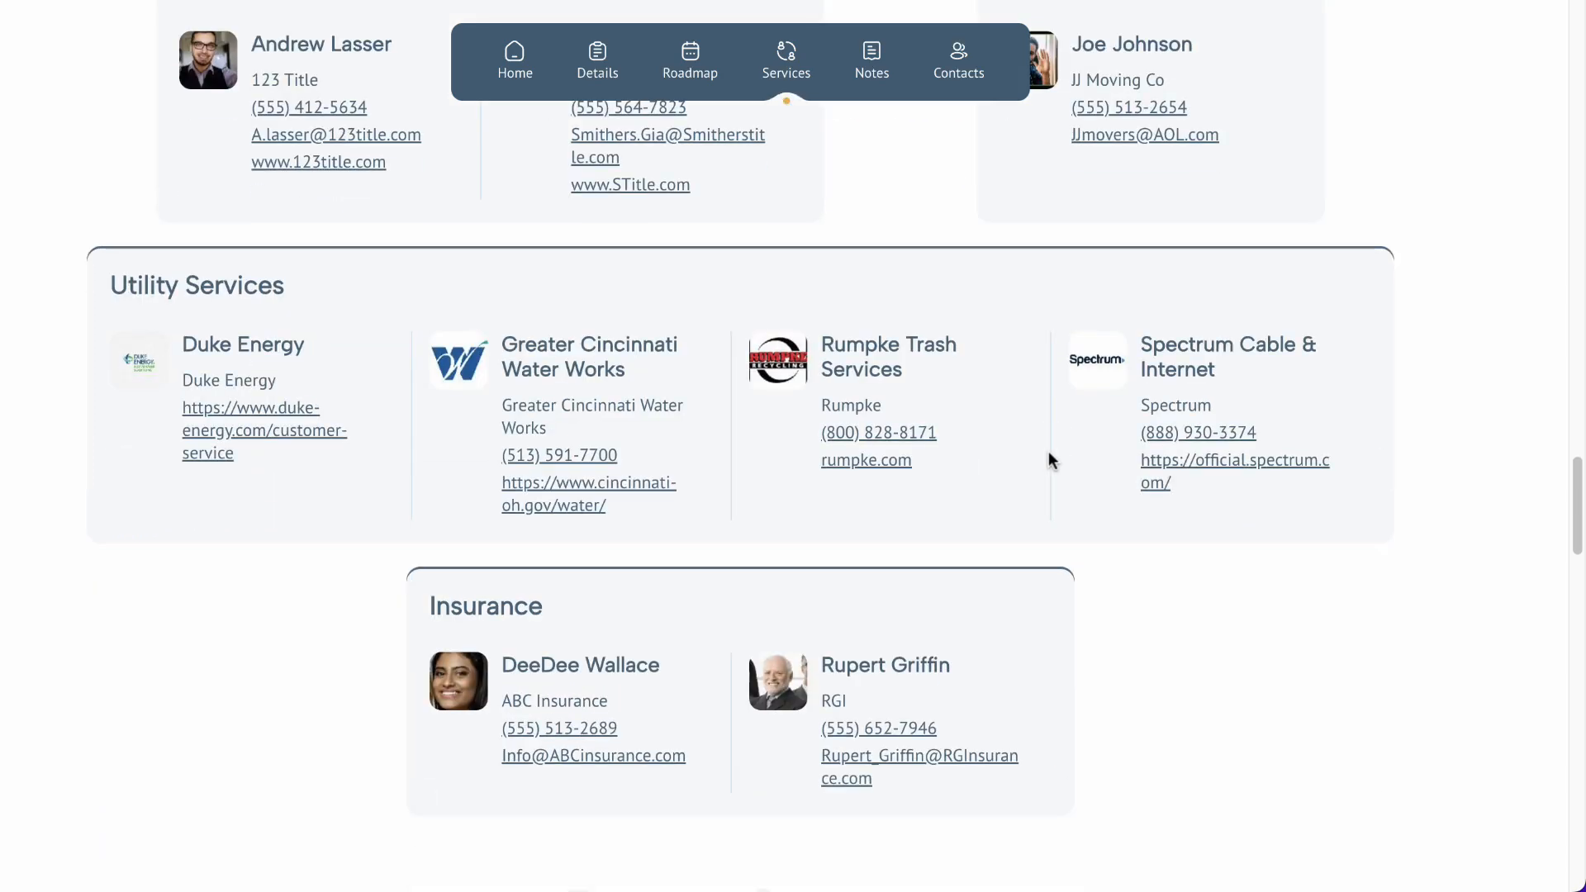
pyautogui.scroll(-10, 1050, 460)
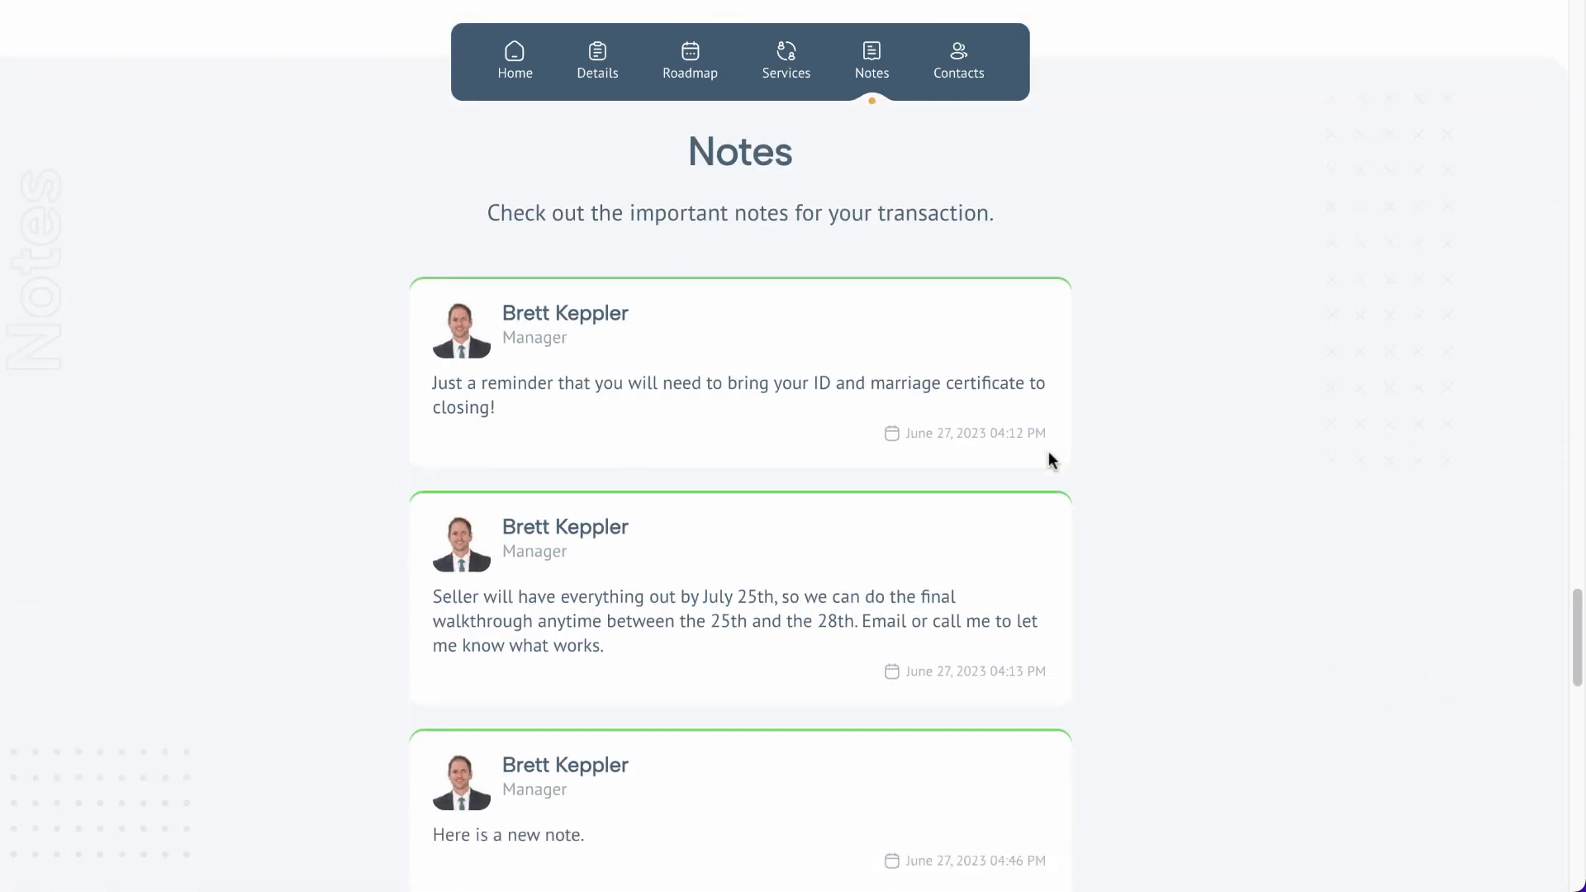
pyautogui.scroll(-10, 1049, 453)
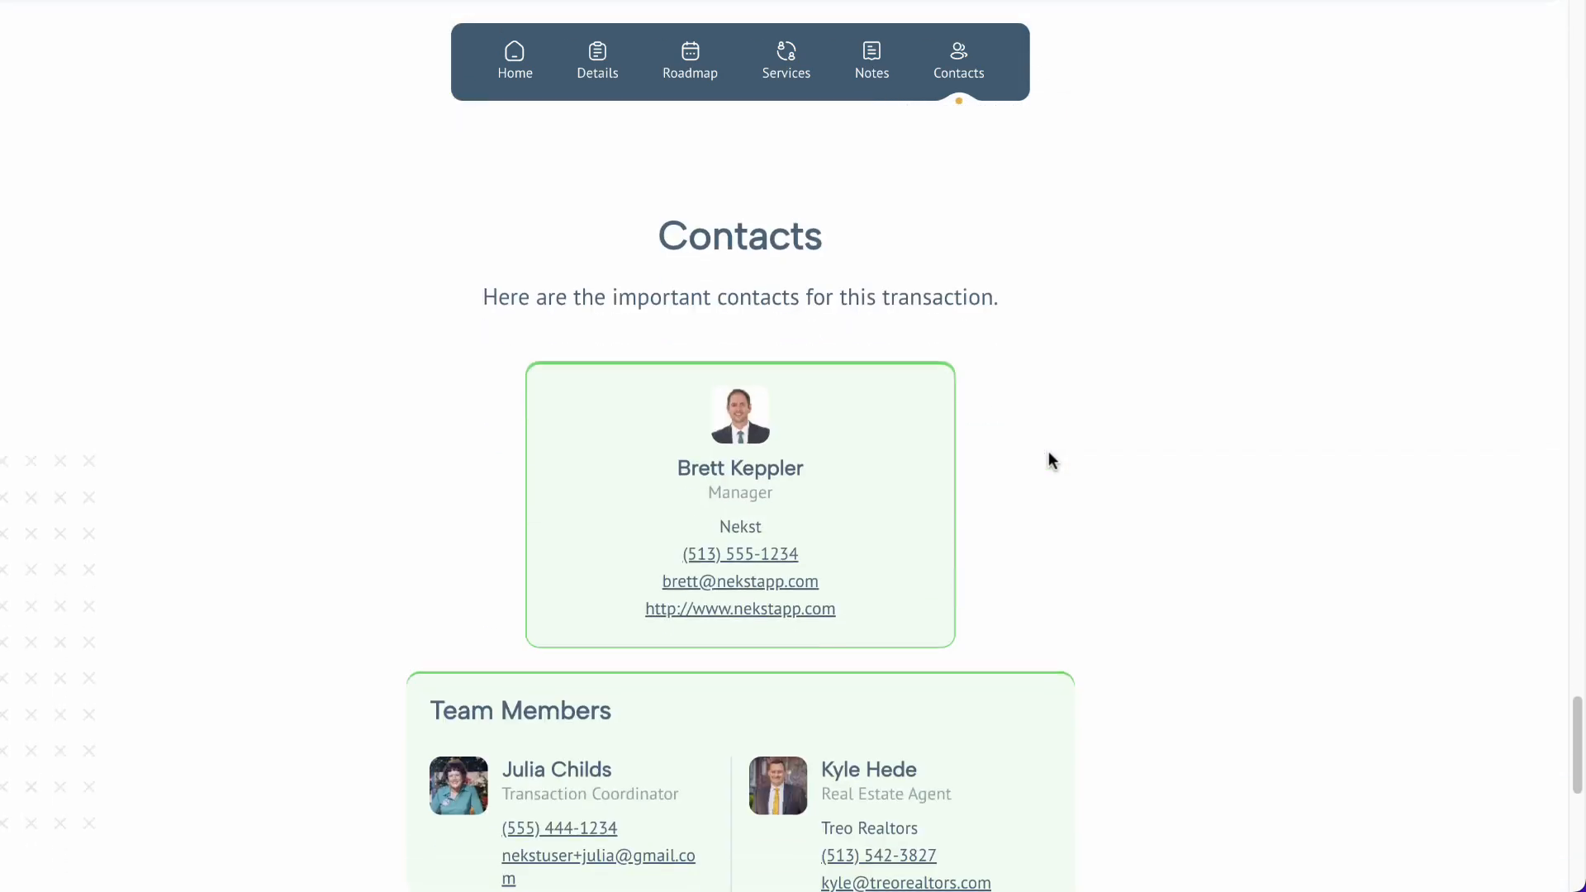
pyautogui.scroll(15, 1048, 453)
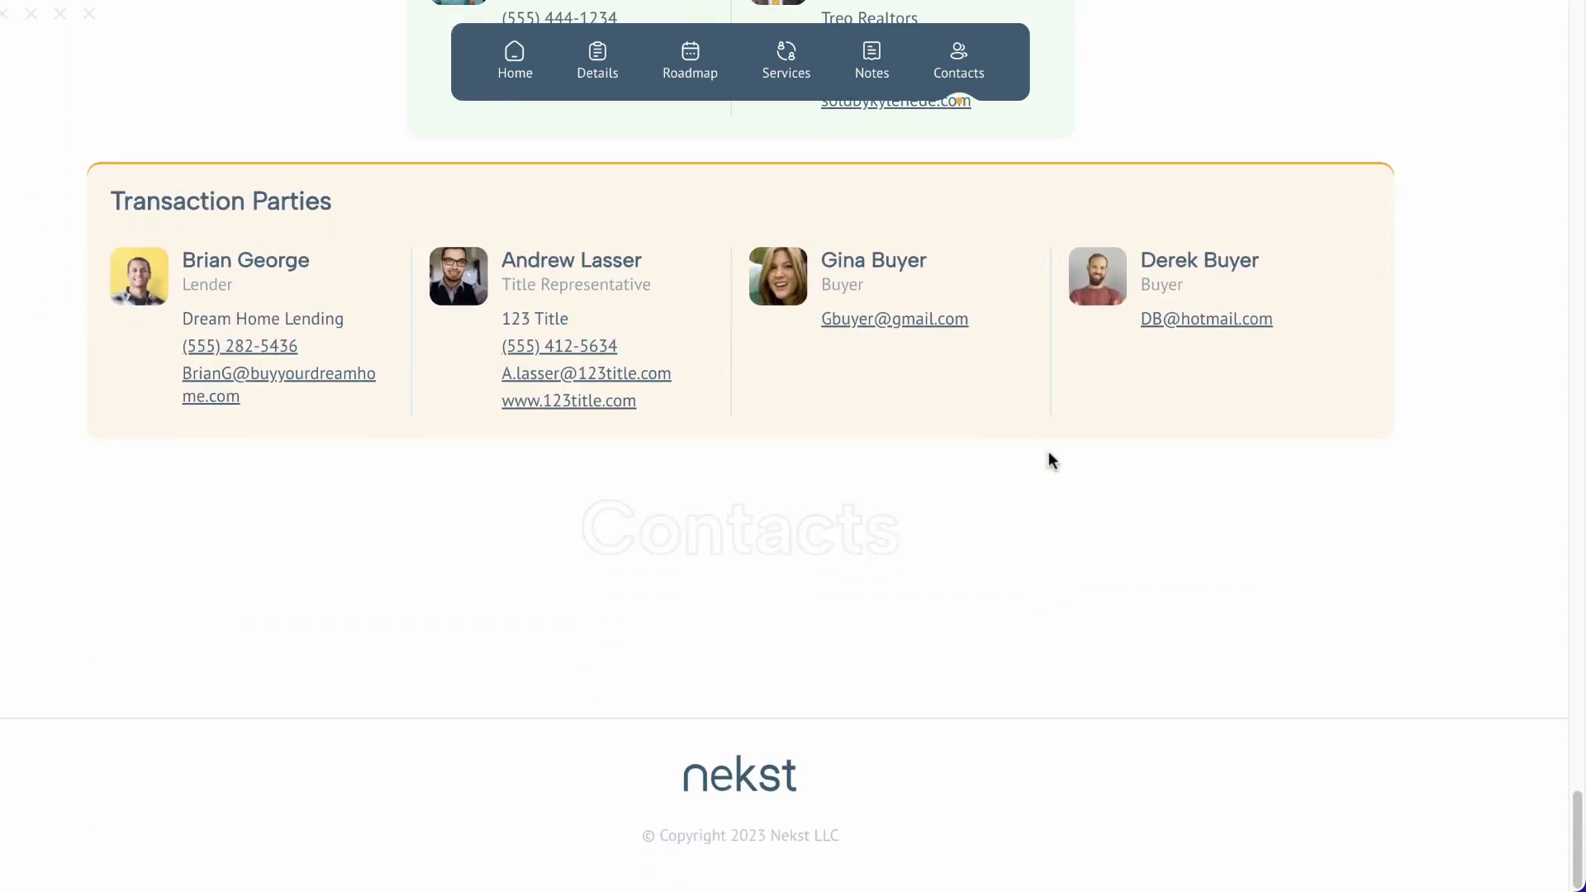
pyautogui.scroll(15, 915, 474)
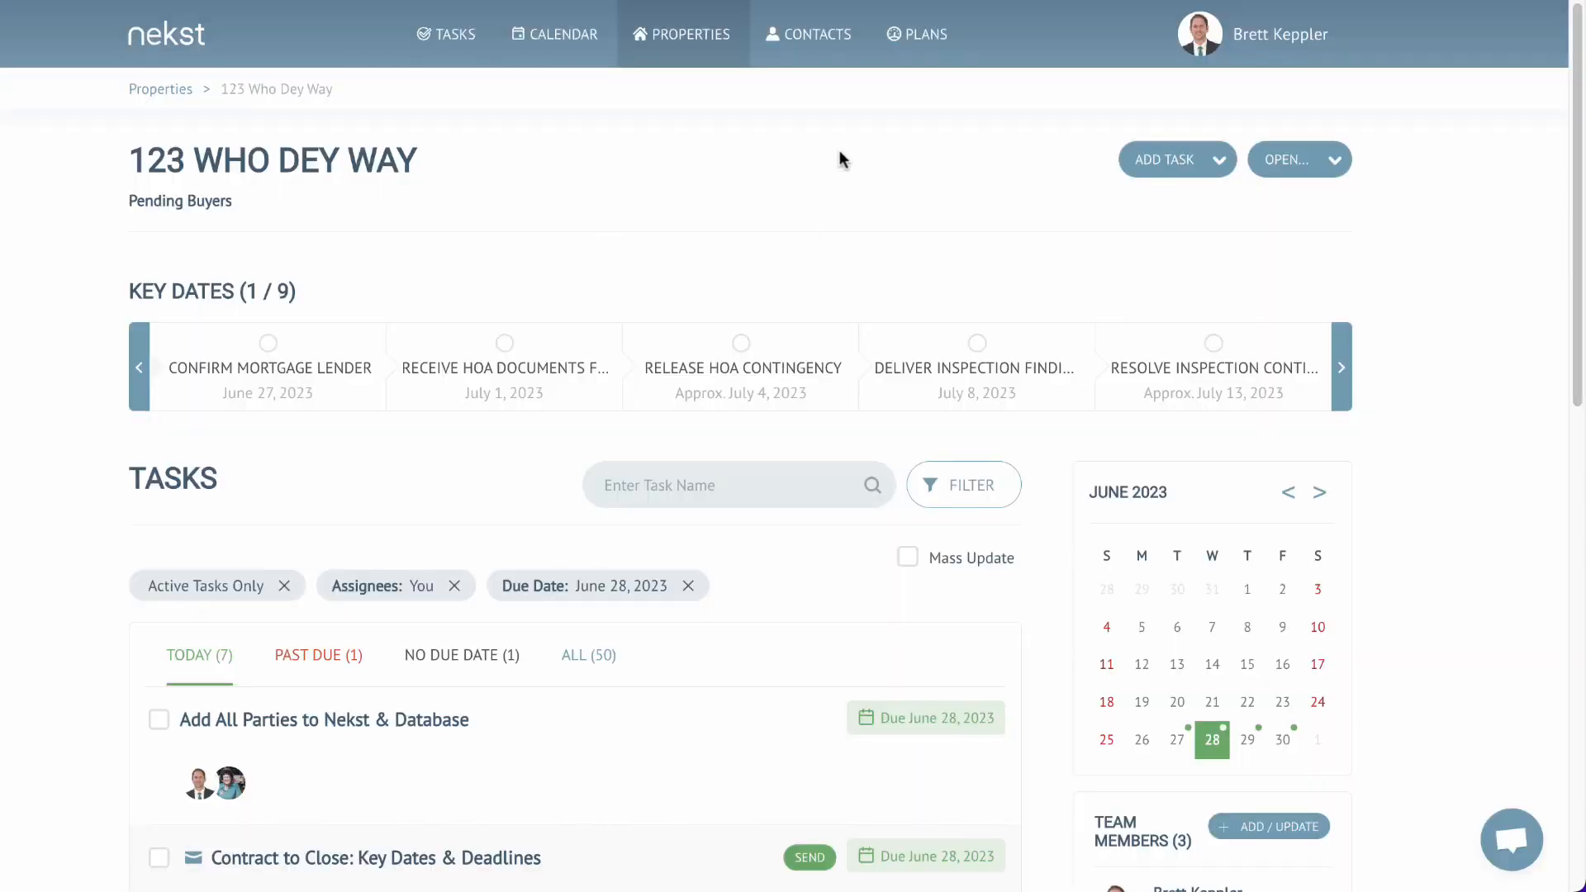
# - Open the Client Portal Domain page in the account's setup to view the portal subdomain setting
pyautogui.click(1272, 33)
pyautogui.click(1190, 184)
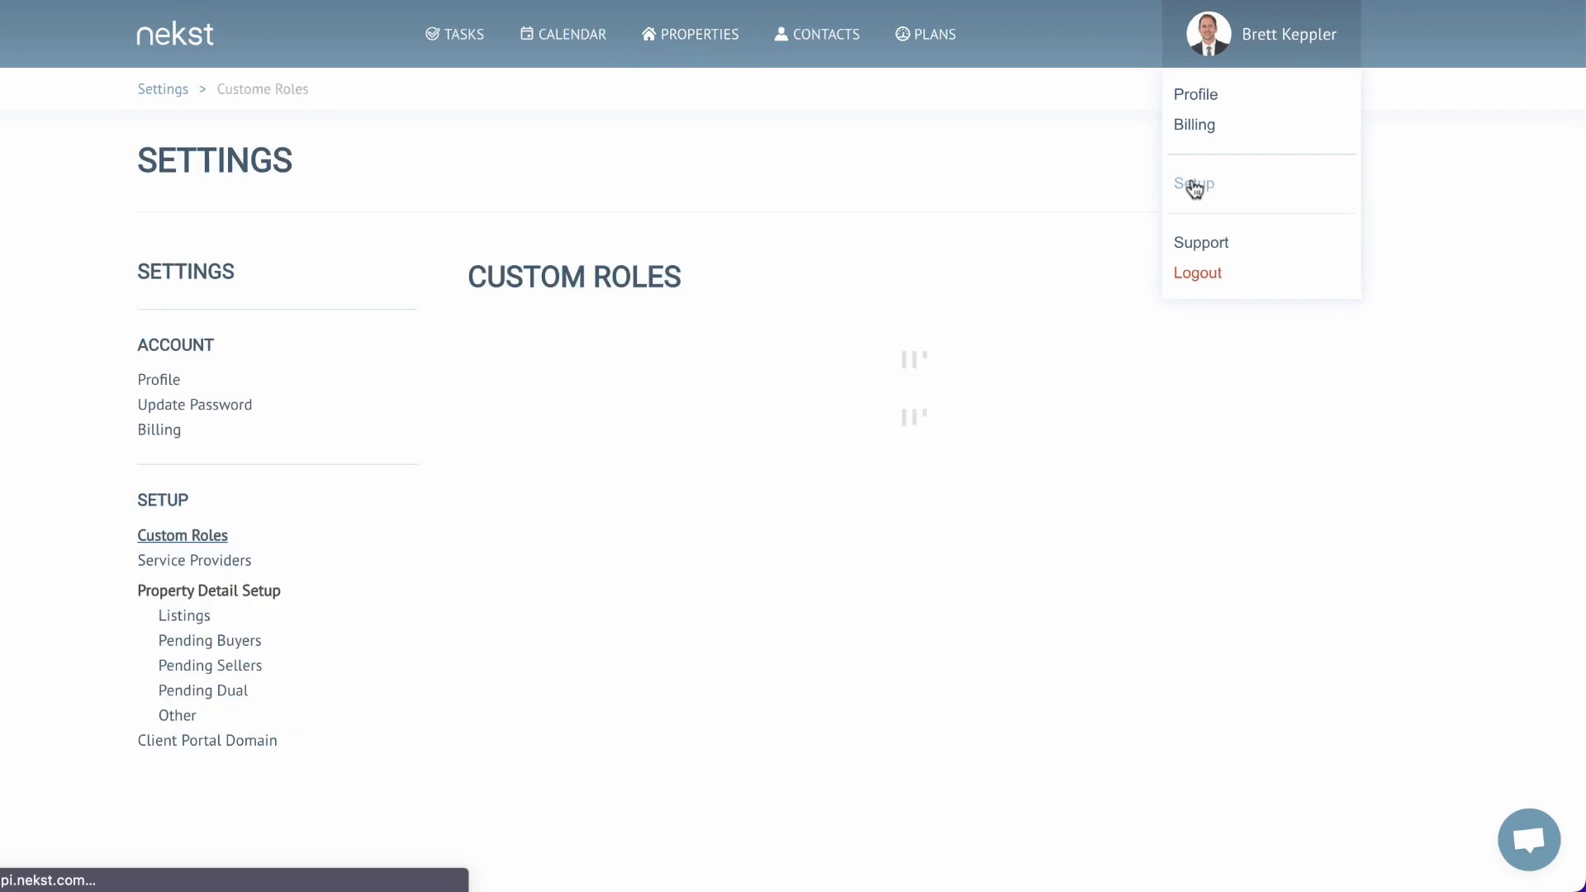
pyautogui.scroll(-1, 353, 323)
pyautogui.scroll(-3, 347, 314)
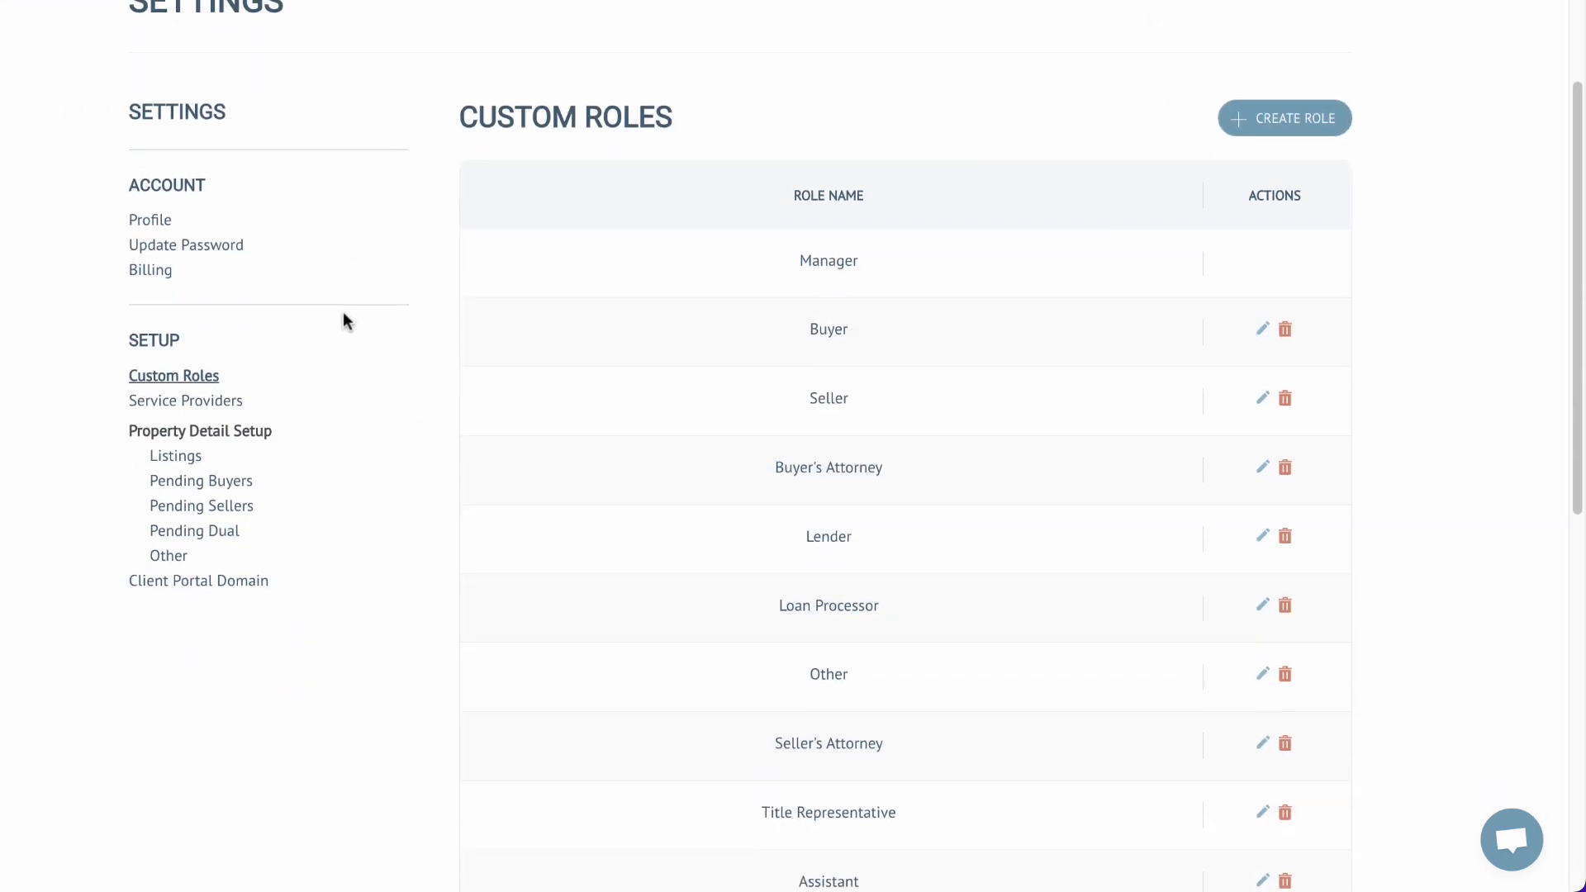
pyautogui.click(170, 580)
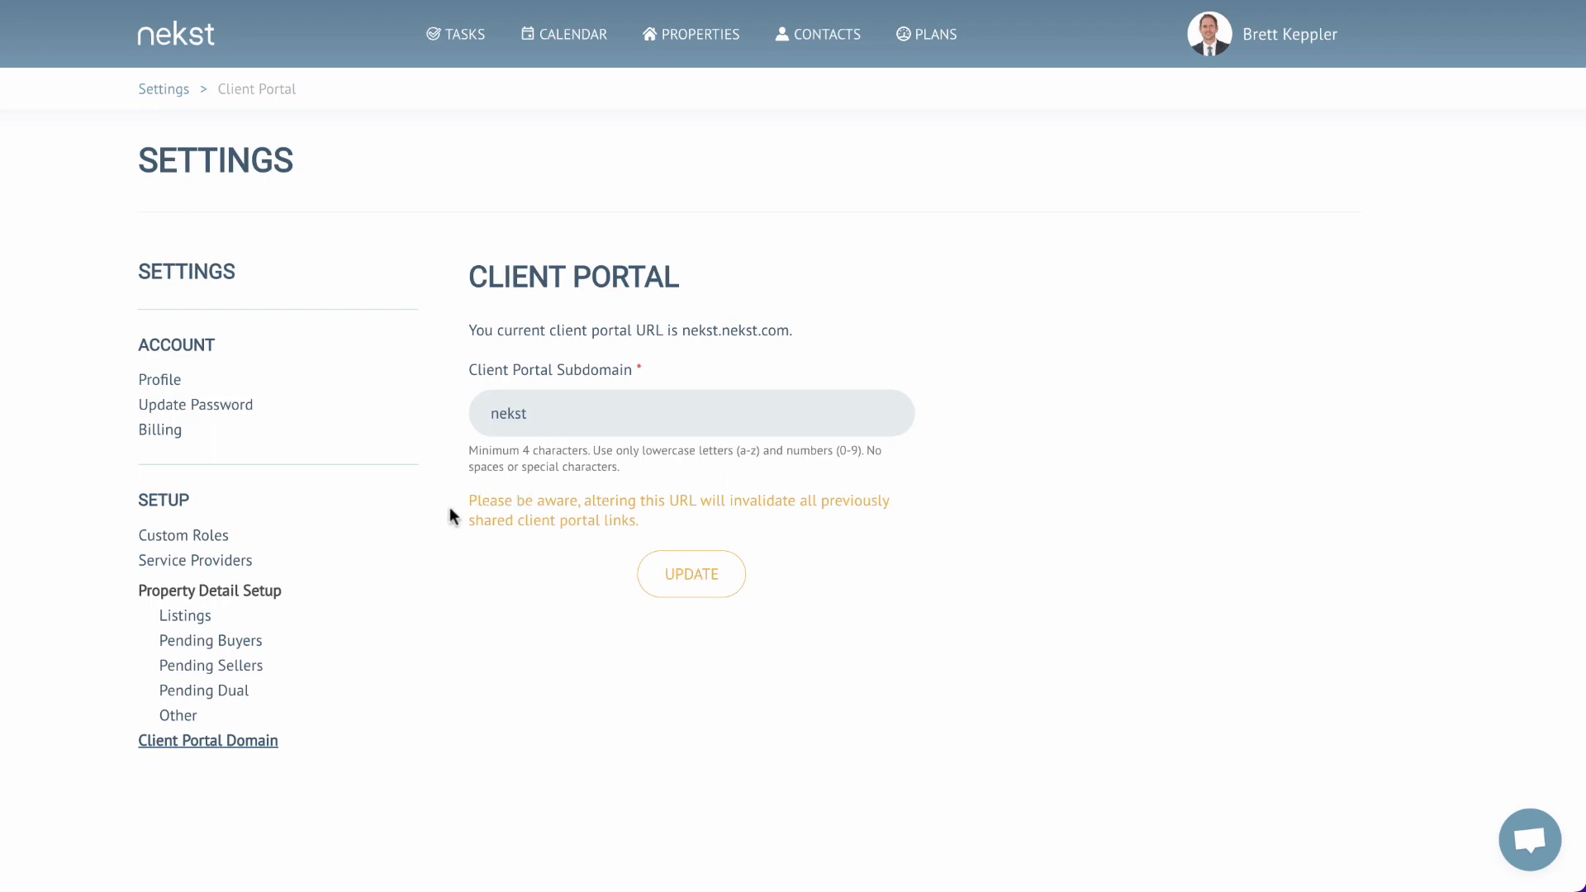
# - Review the service provider categories in the setup and view the form for creating a new one without submitting it
pyautogui.click(191, 563)
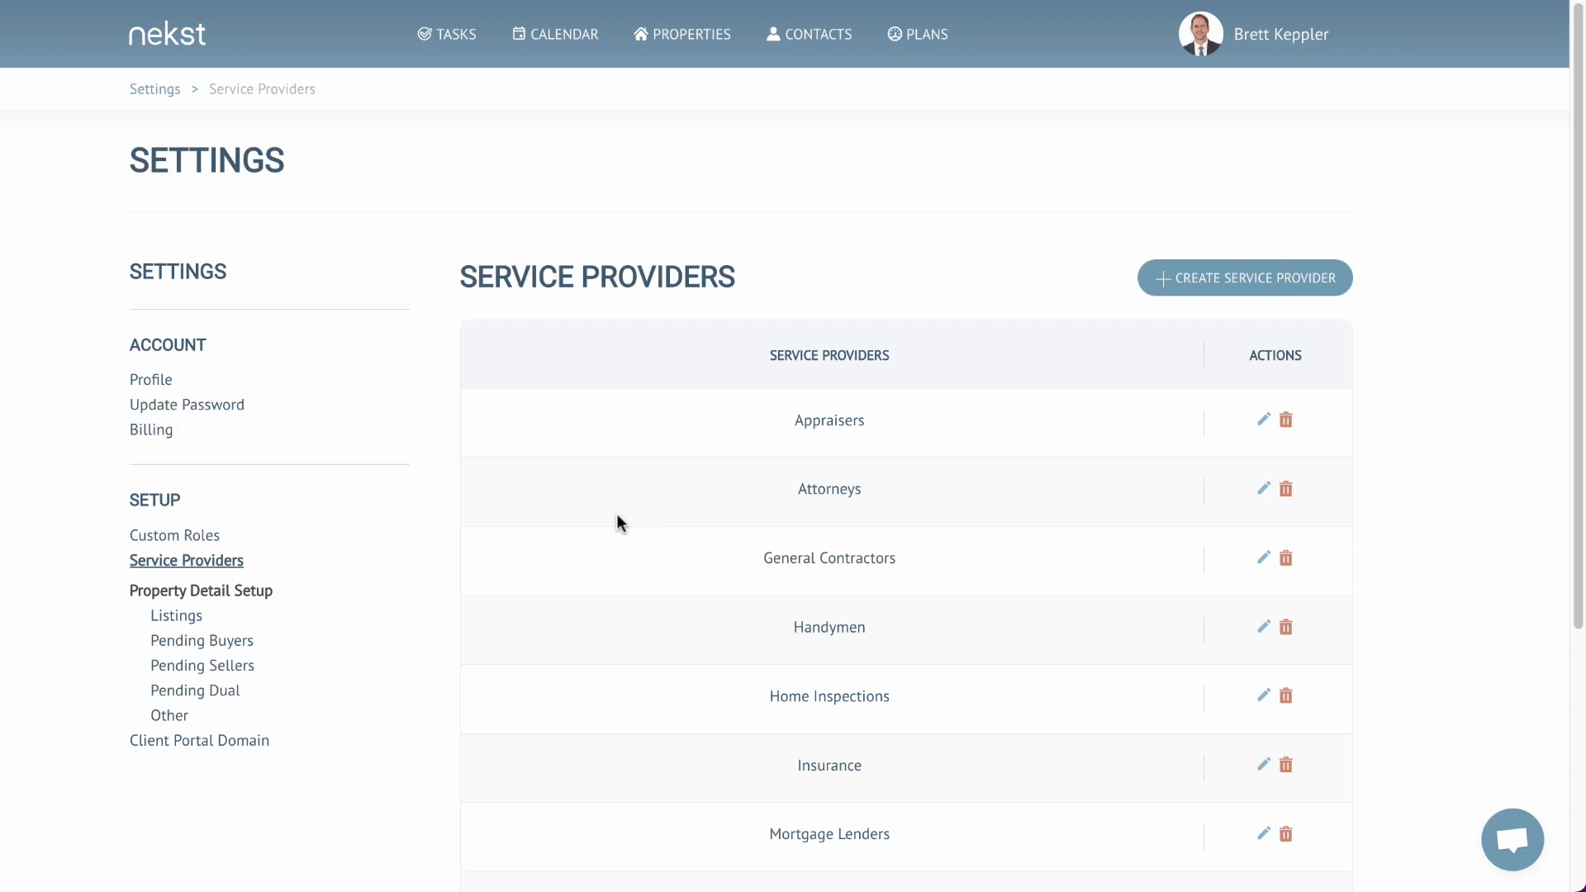
pyautogui.scroll(-3, 1013, 459)
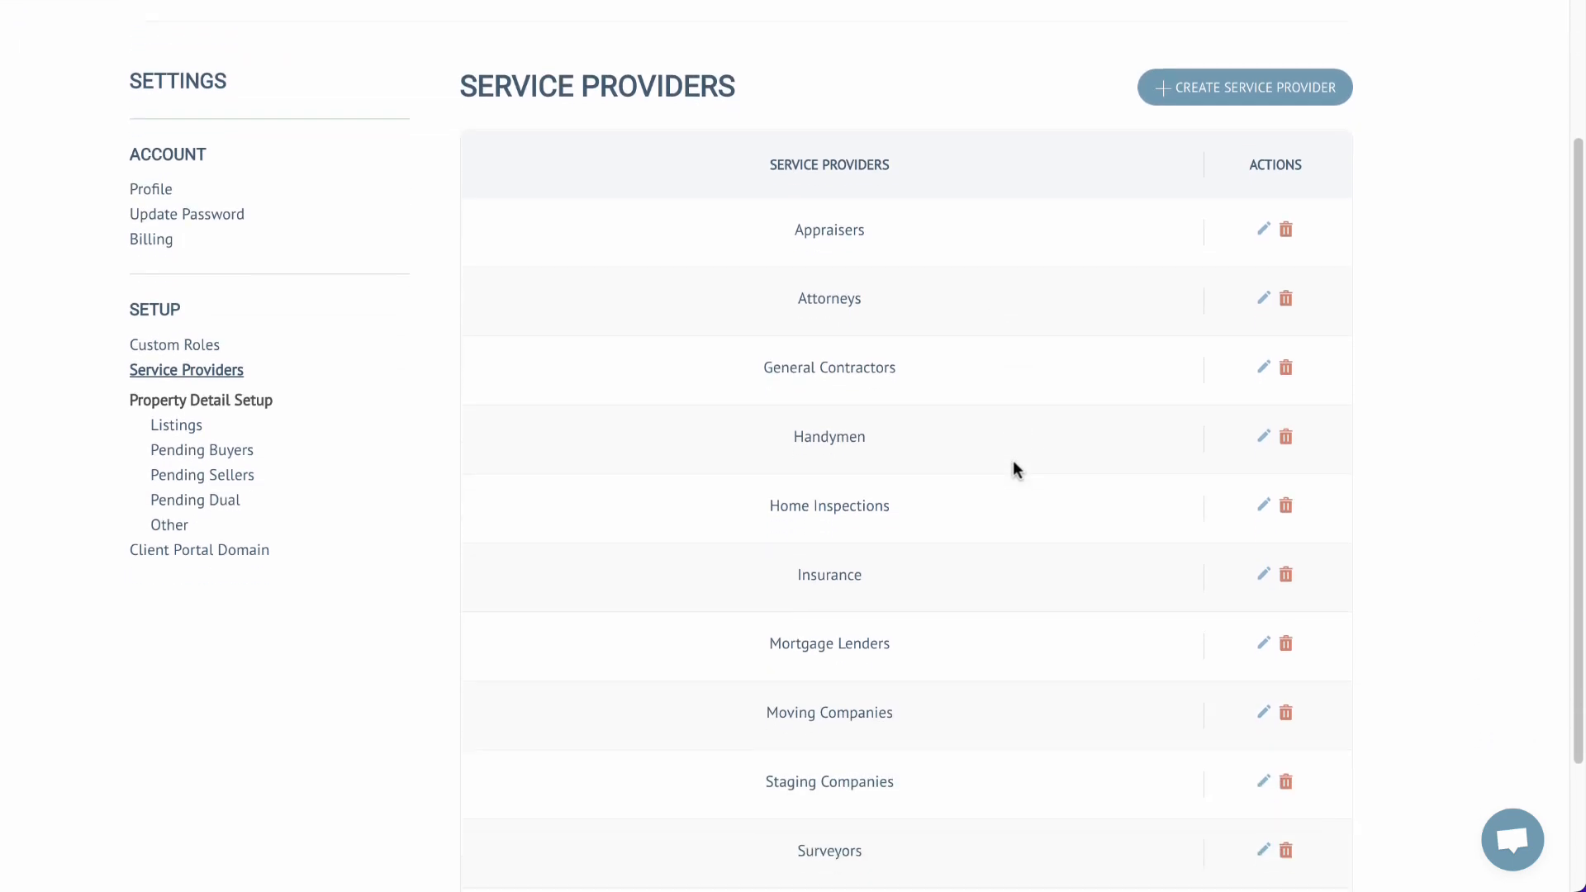
pyautogui.scroll(-1, 944, 429)
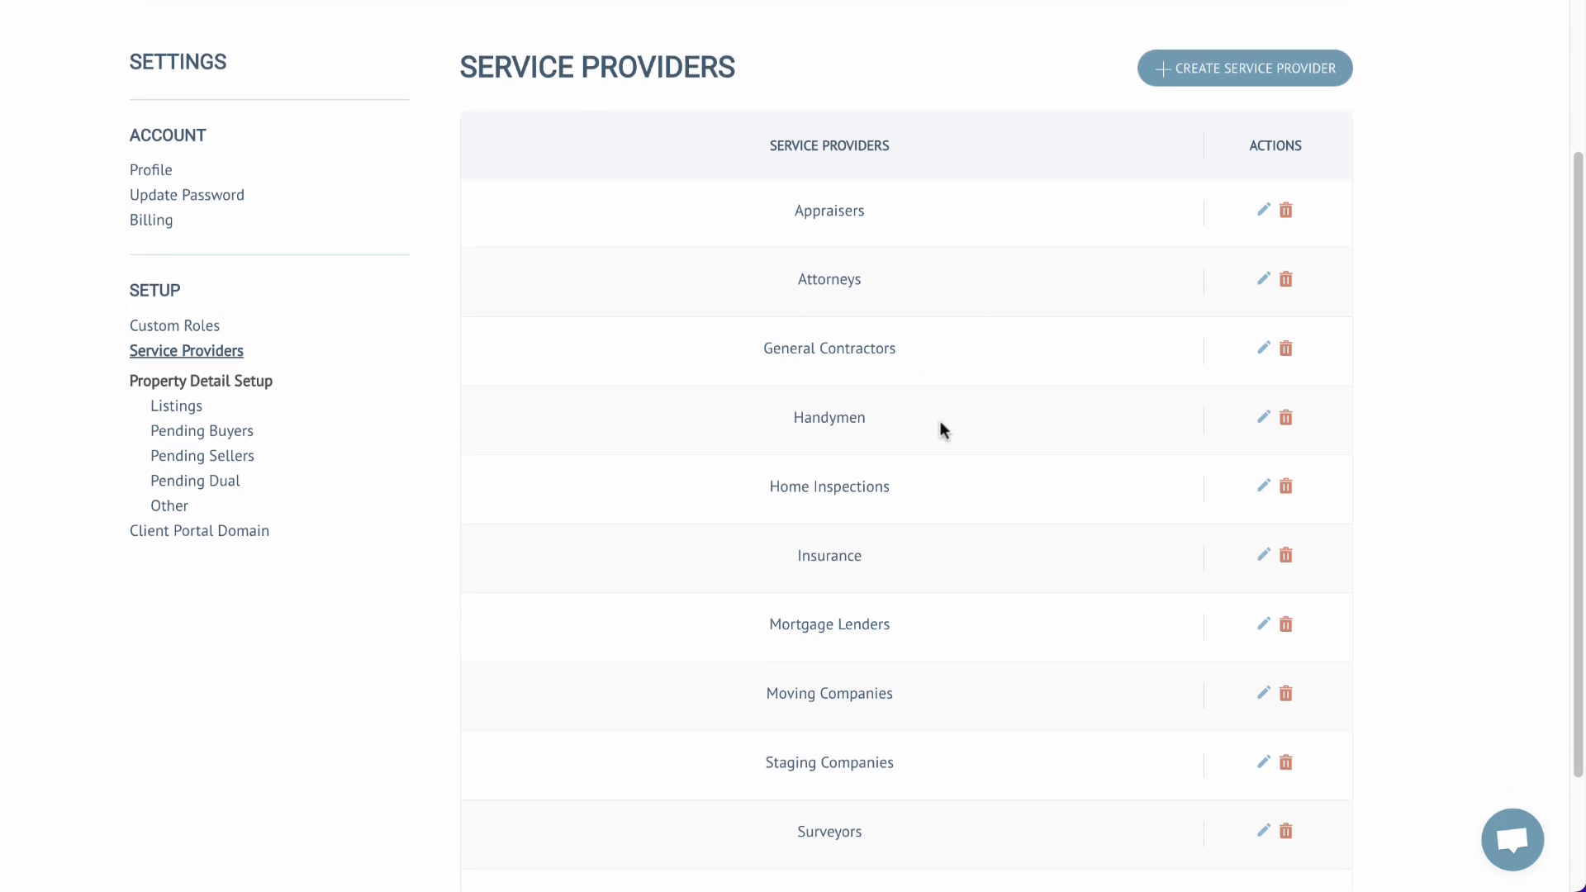
pyautogui.scroll(-2, 943, 434)
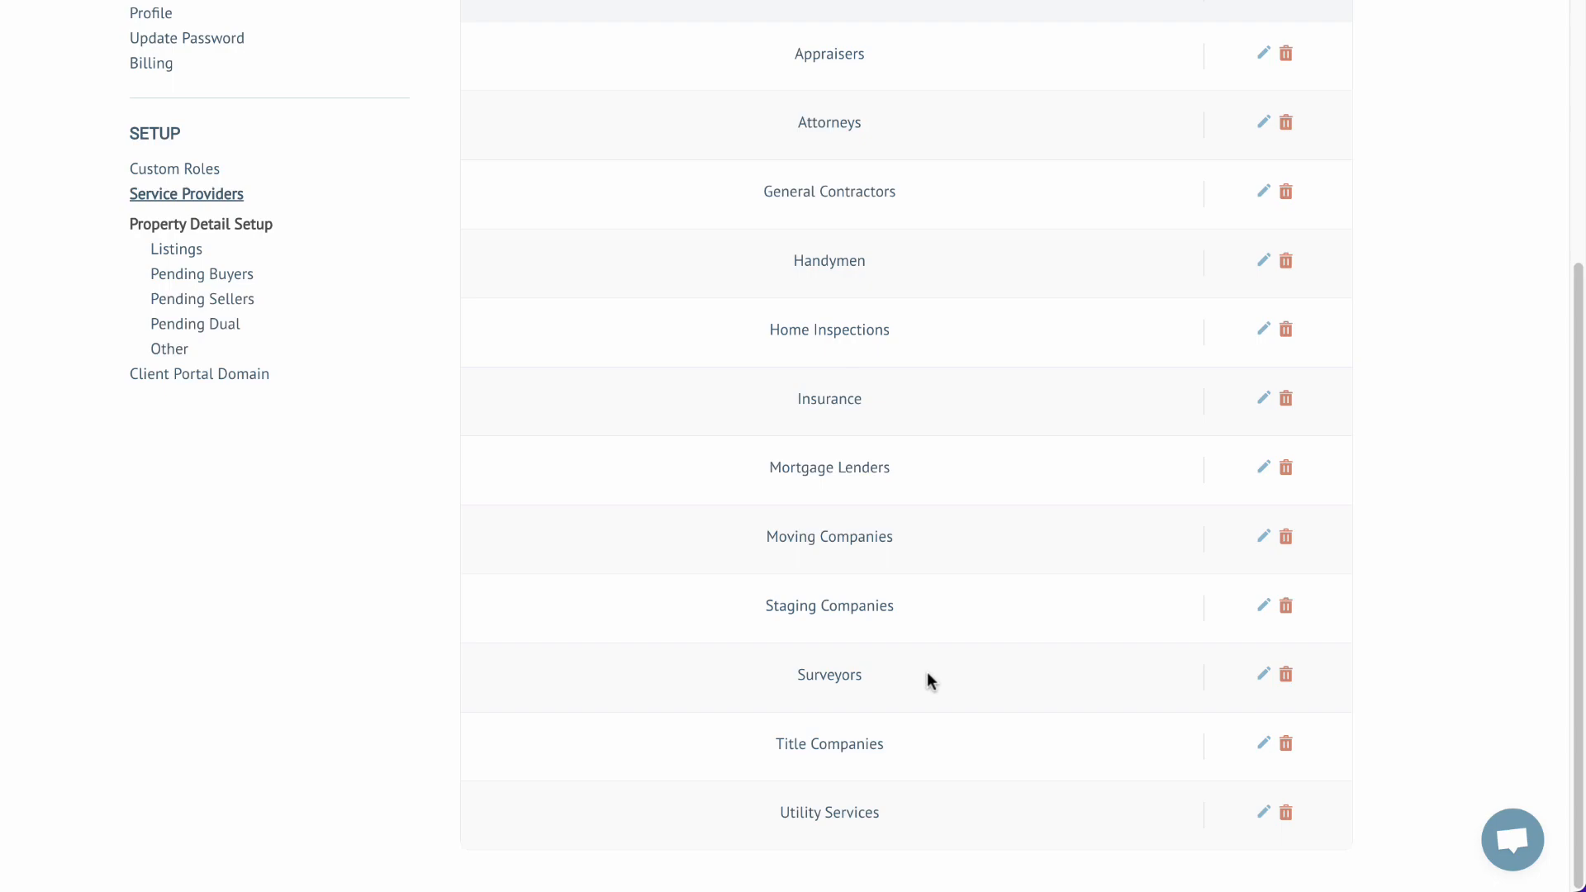
pyautogui.scroll(5, 1028, 603)
pyautogui.click(1204, 278)
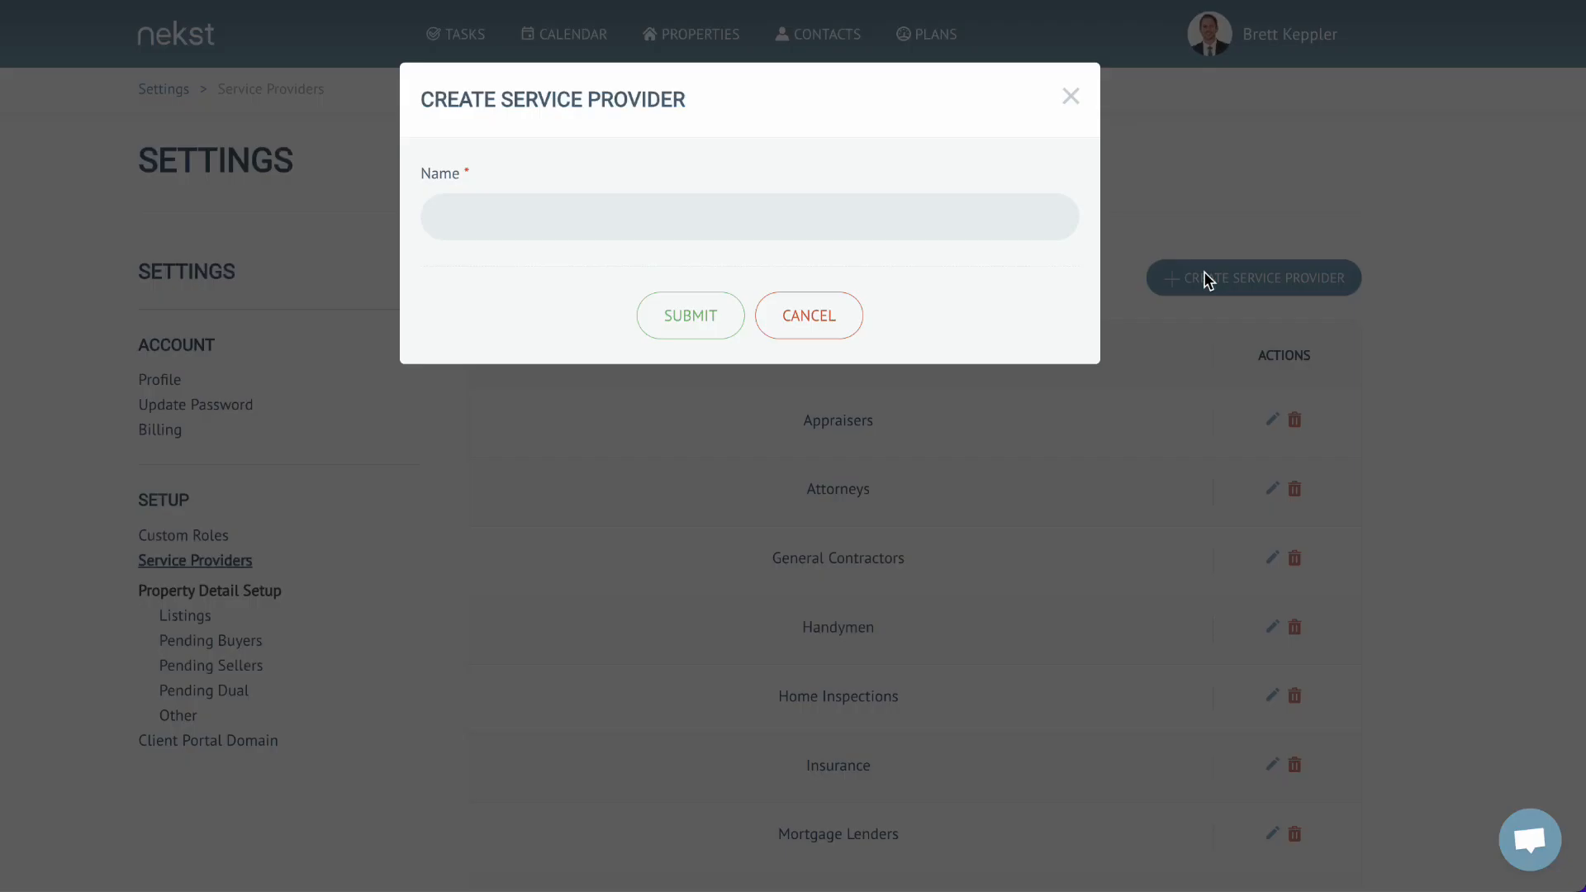
pyautogui.click(823, 319)
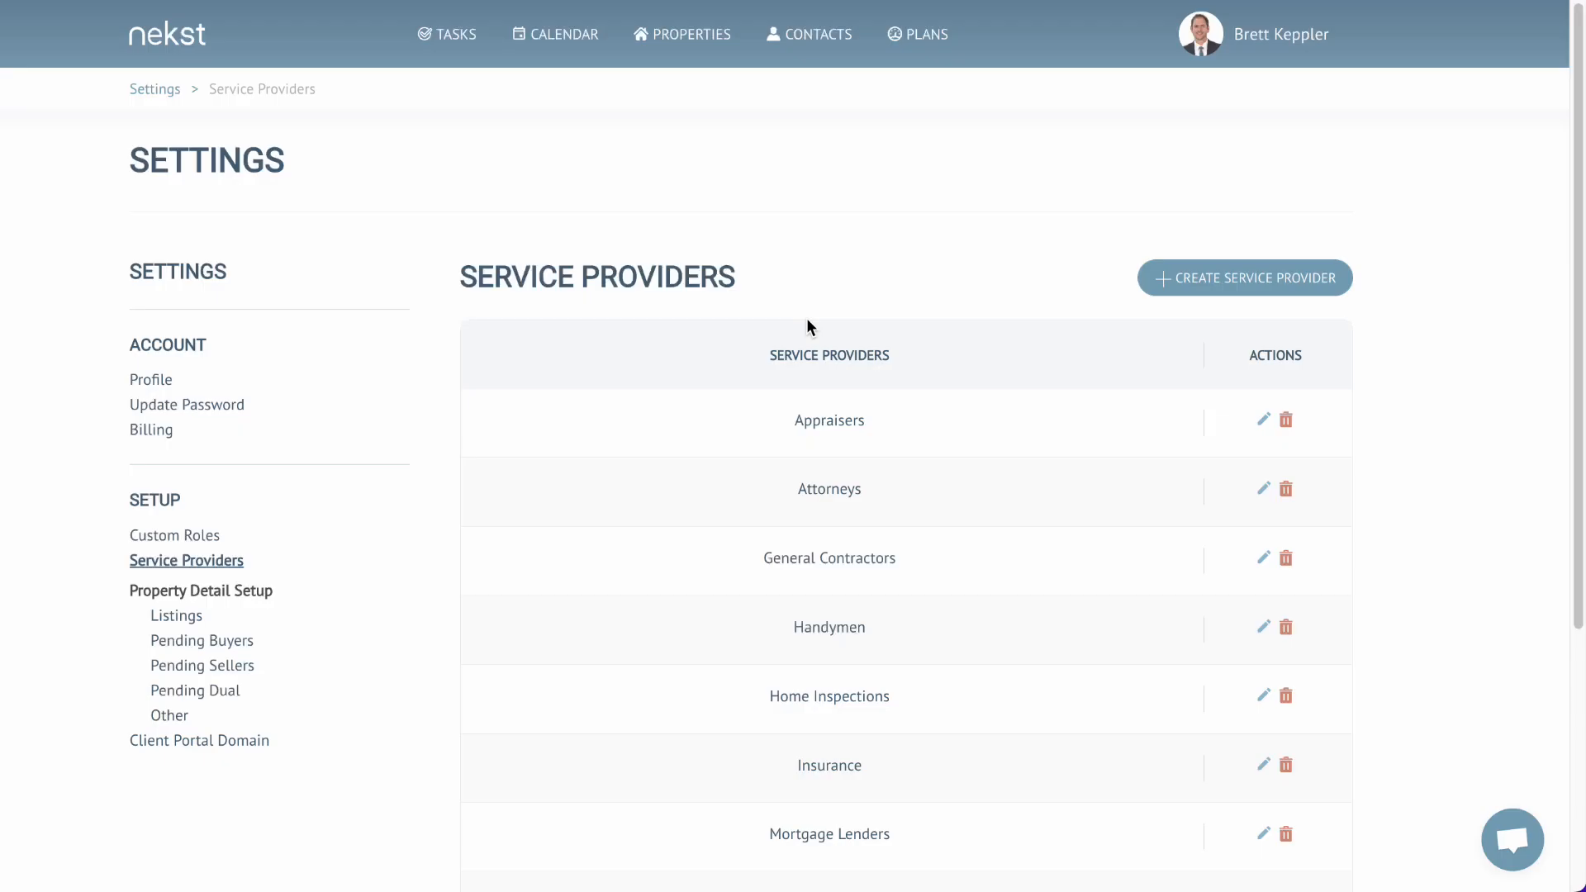
# - Open the 123 Title representative's contact record and review the contact details and service provider setting
pyautogui.click(801, 39)
pyautogui.scroll(-4, 732, 446)
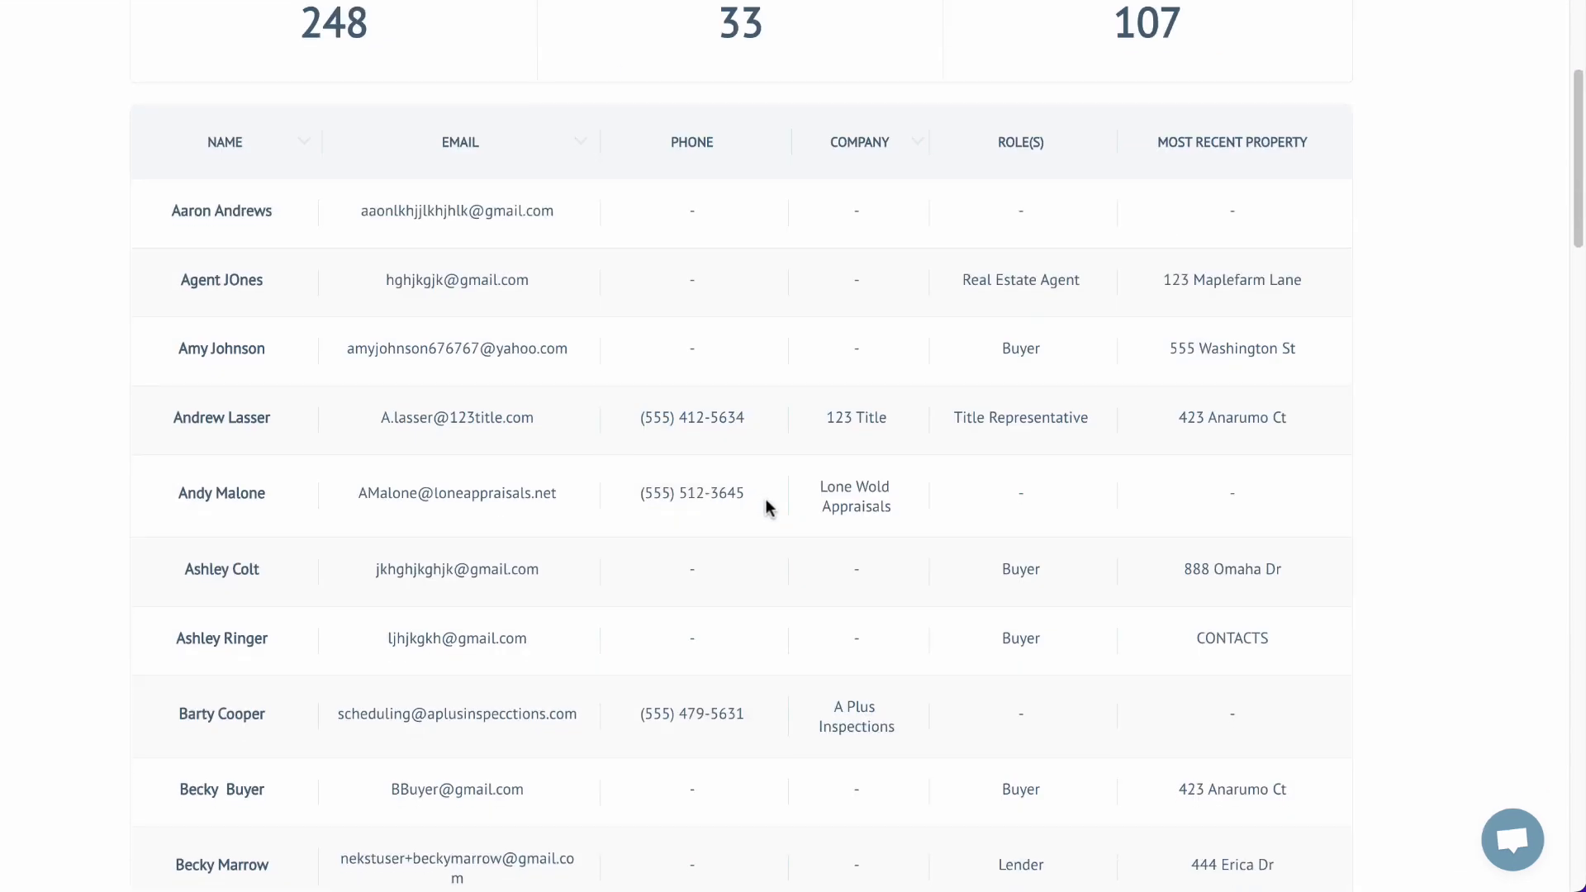
pyautogui.click(238, 421)
pyautogui.scroll(-3, 750, 471)
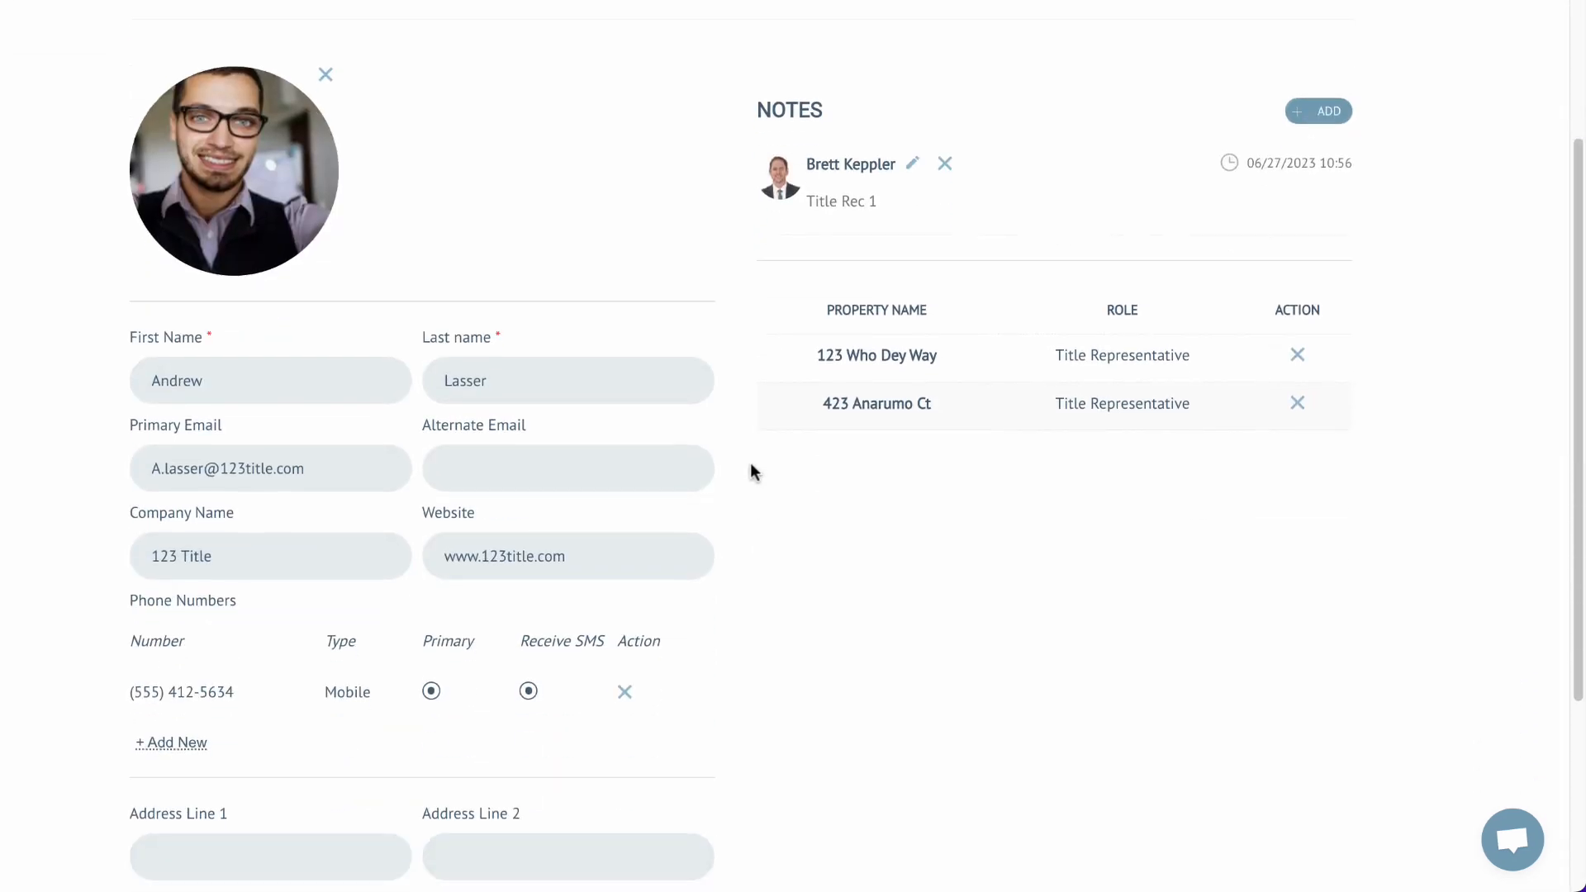
pyautogui.scroll(-1, 241, 484)
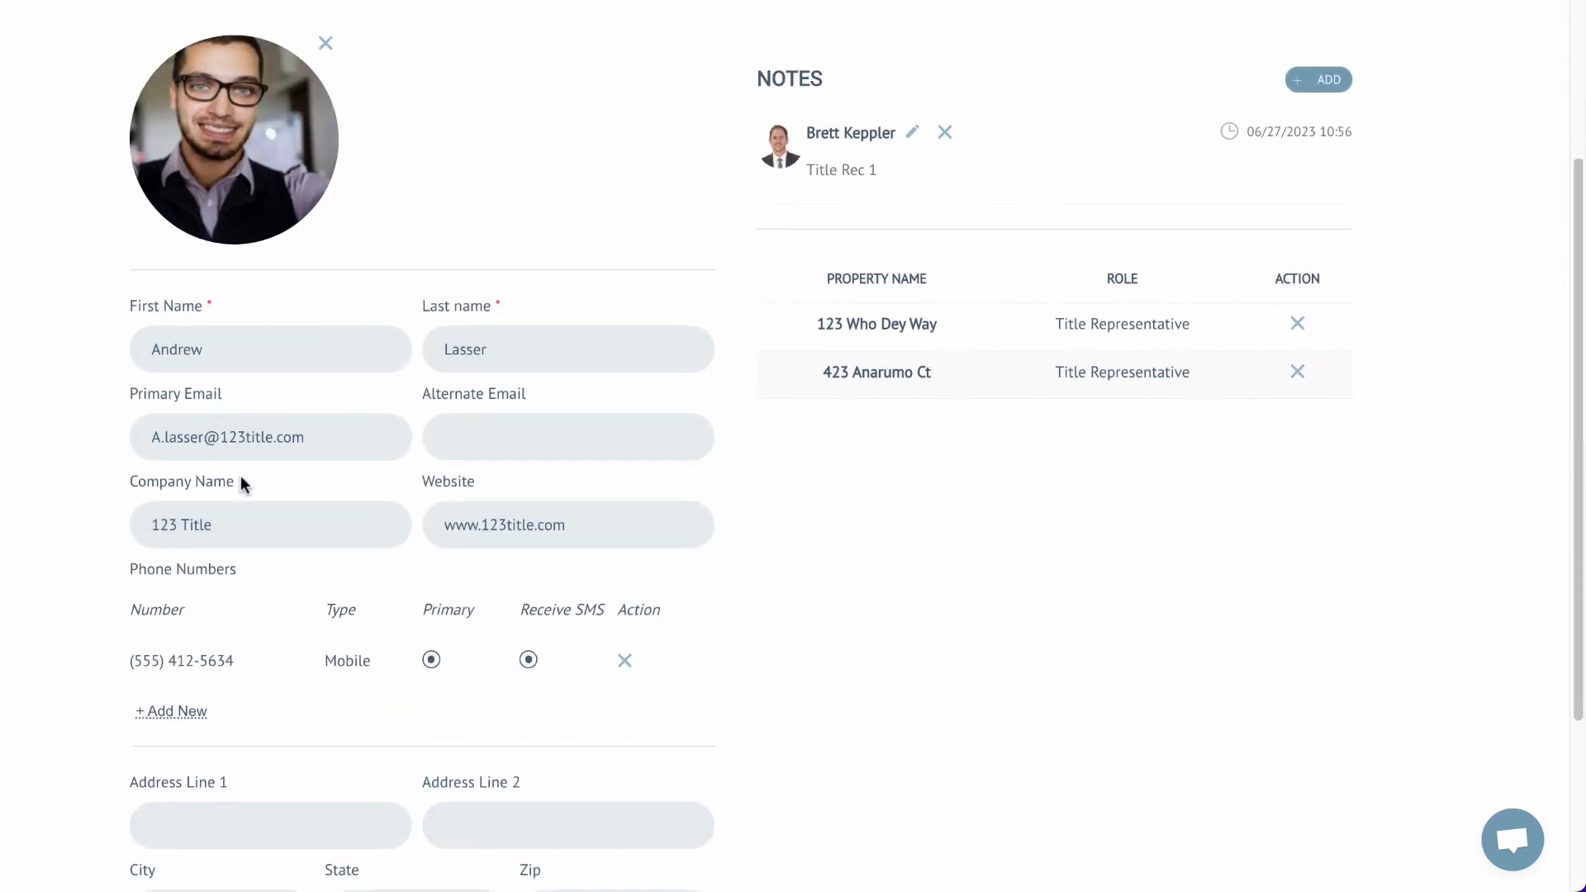
pyautogui.scroll(-3, 482, 508)
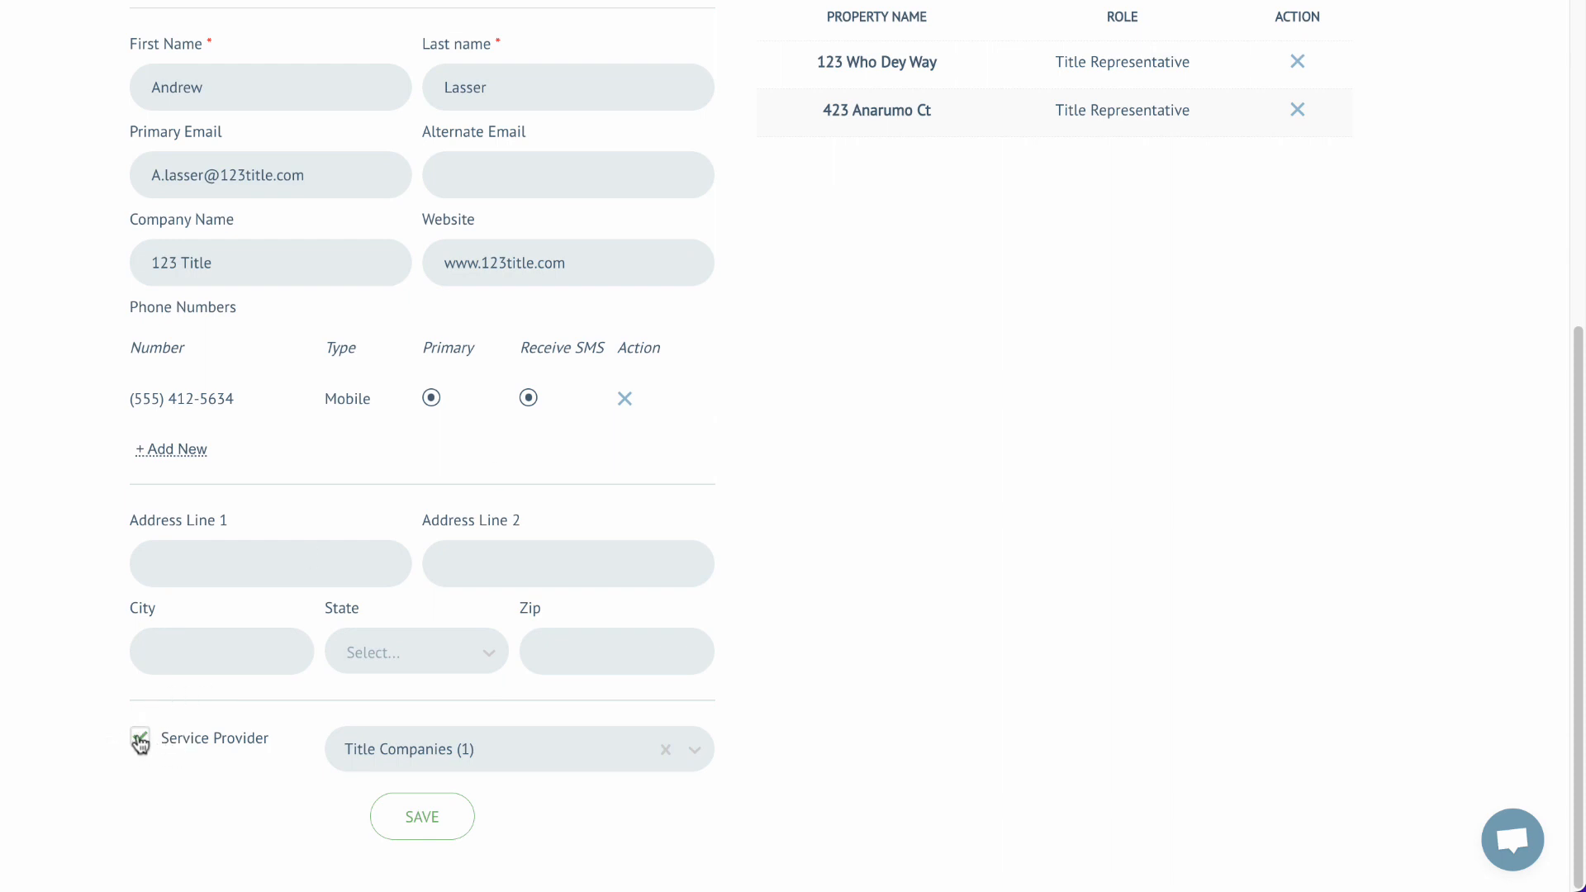
# - View the service provider categories available for this contact, keeping Title Companies selected
pyautogui.click(440, 756)
pyautogui.scroll(-2, 524, 718)
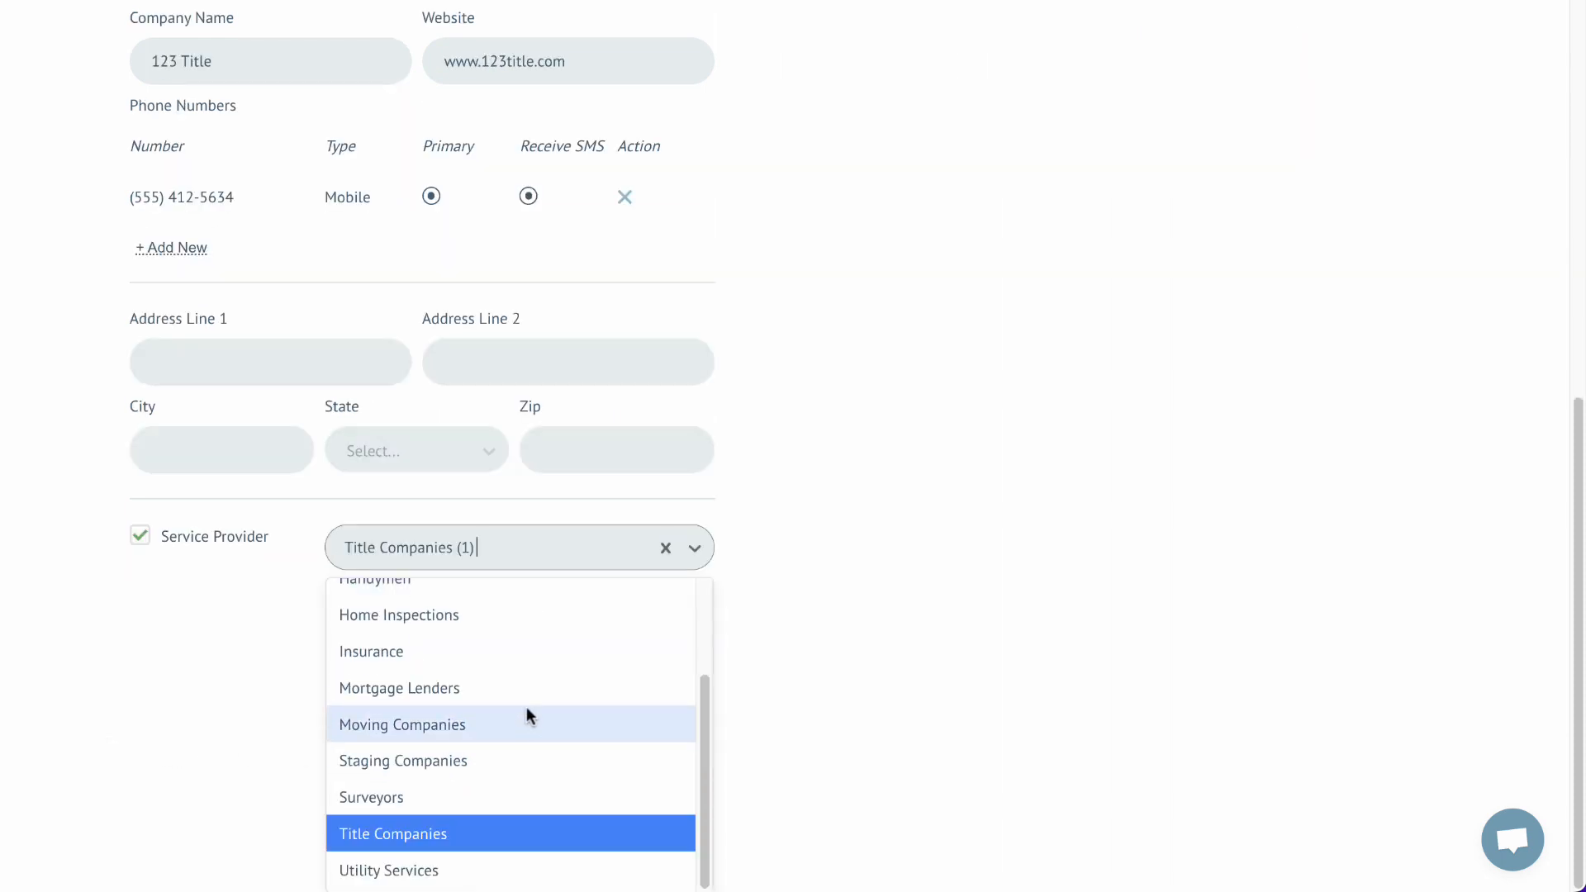
pyautogui.scroll(2, 525, 702)
pyautogui.click(806, 539)
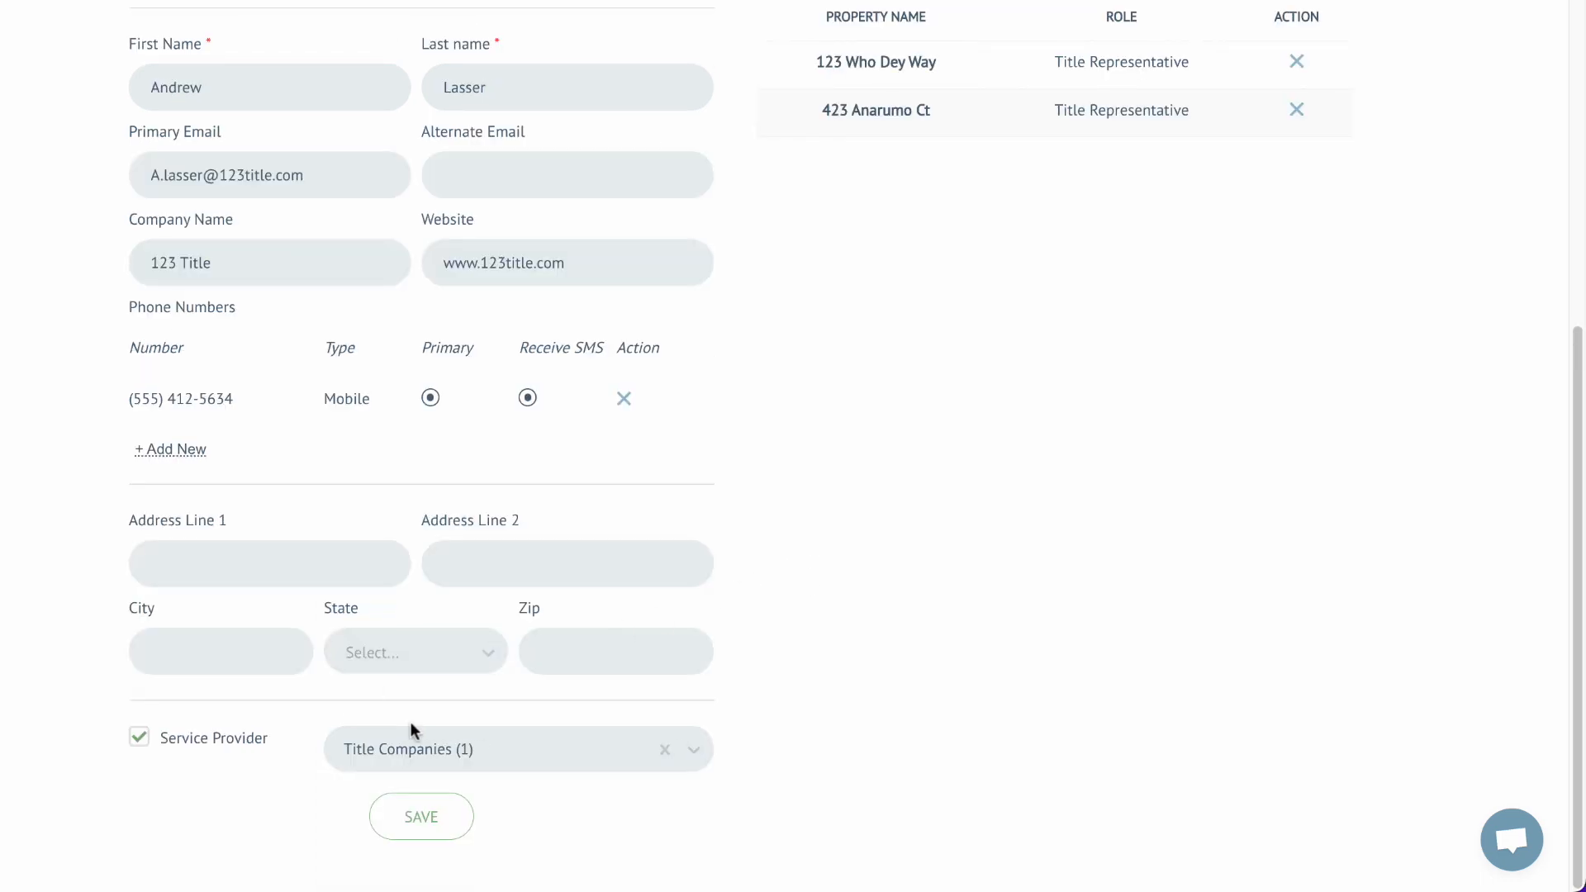
pyautogui.scroll(4, 608, 581)
pyautogui.scroll(1, 740, 547)
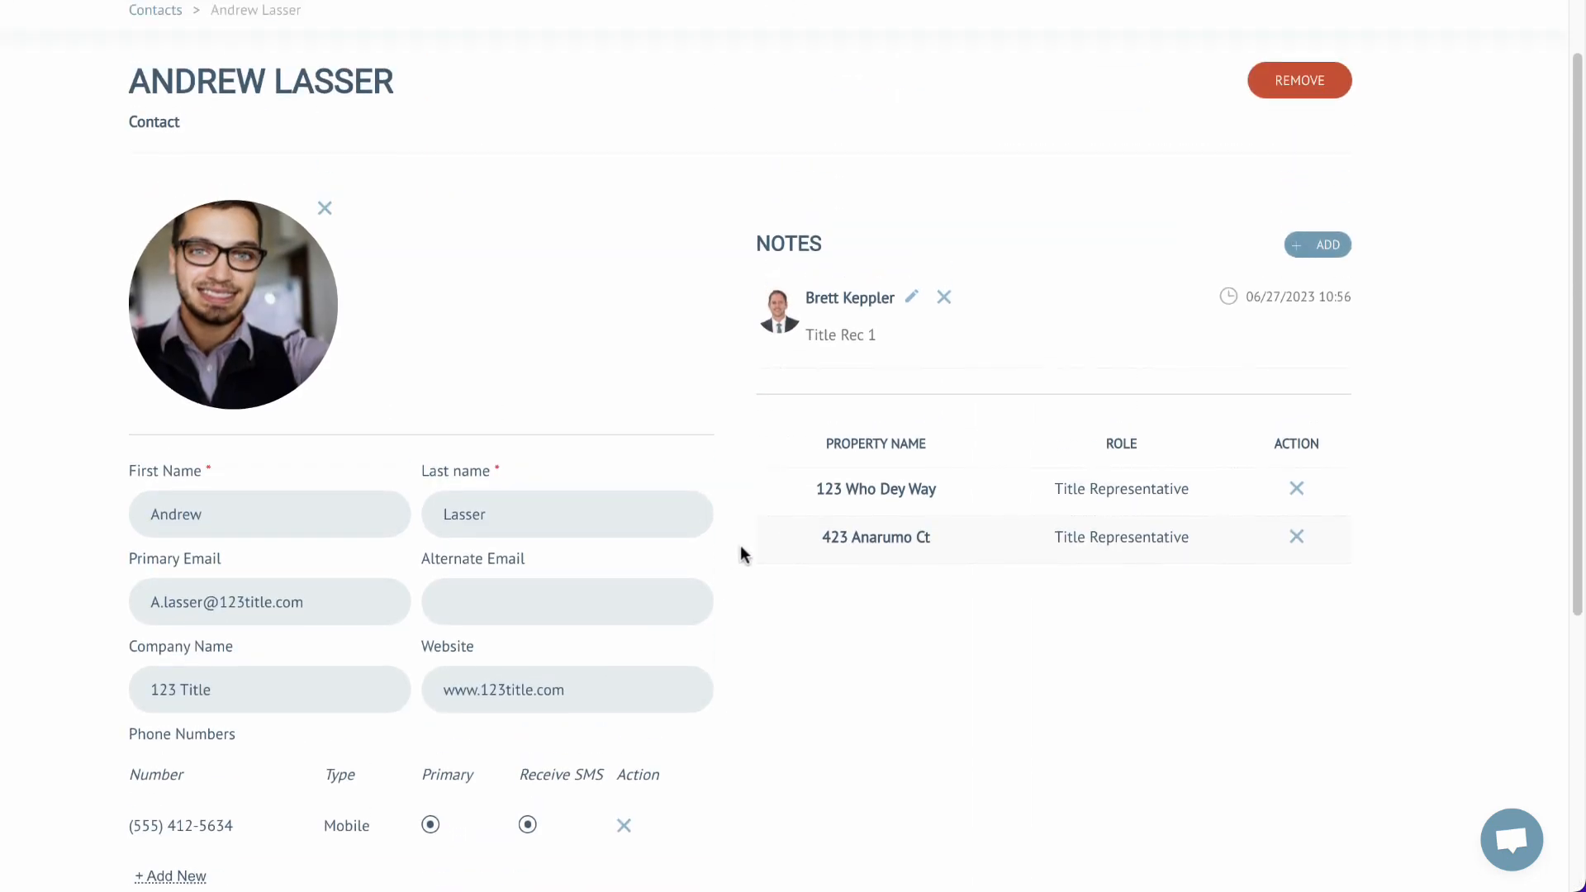
pyautogui.scroll(1, 740, 545)
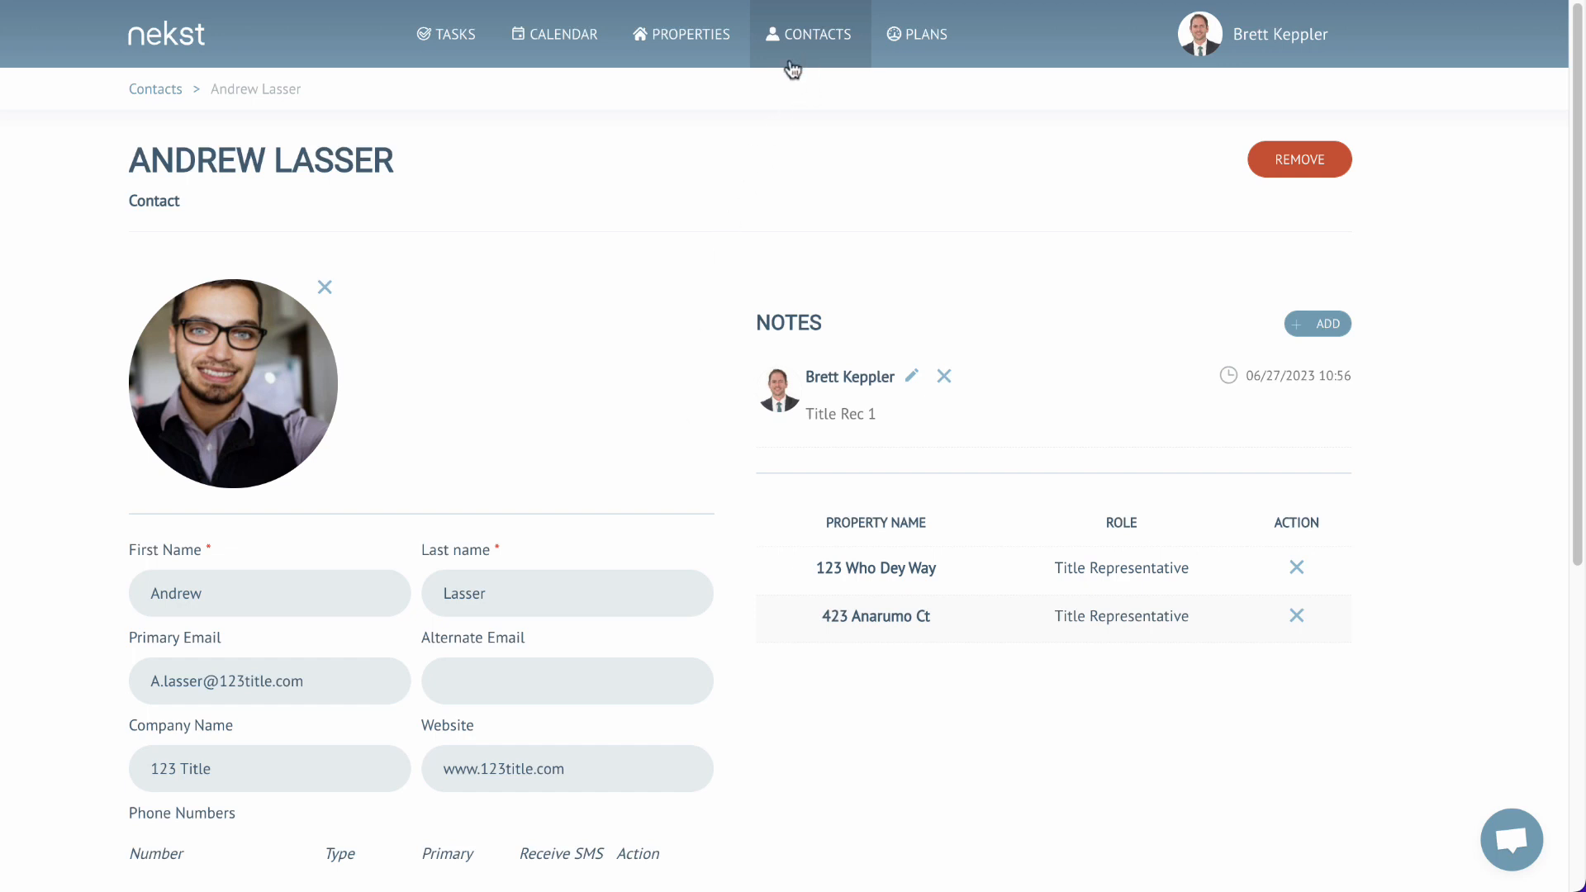
# - Open the Who Dey Way property from the list of active properties
pyautogui.click(697, 46)
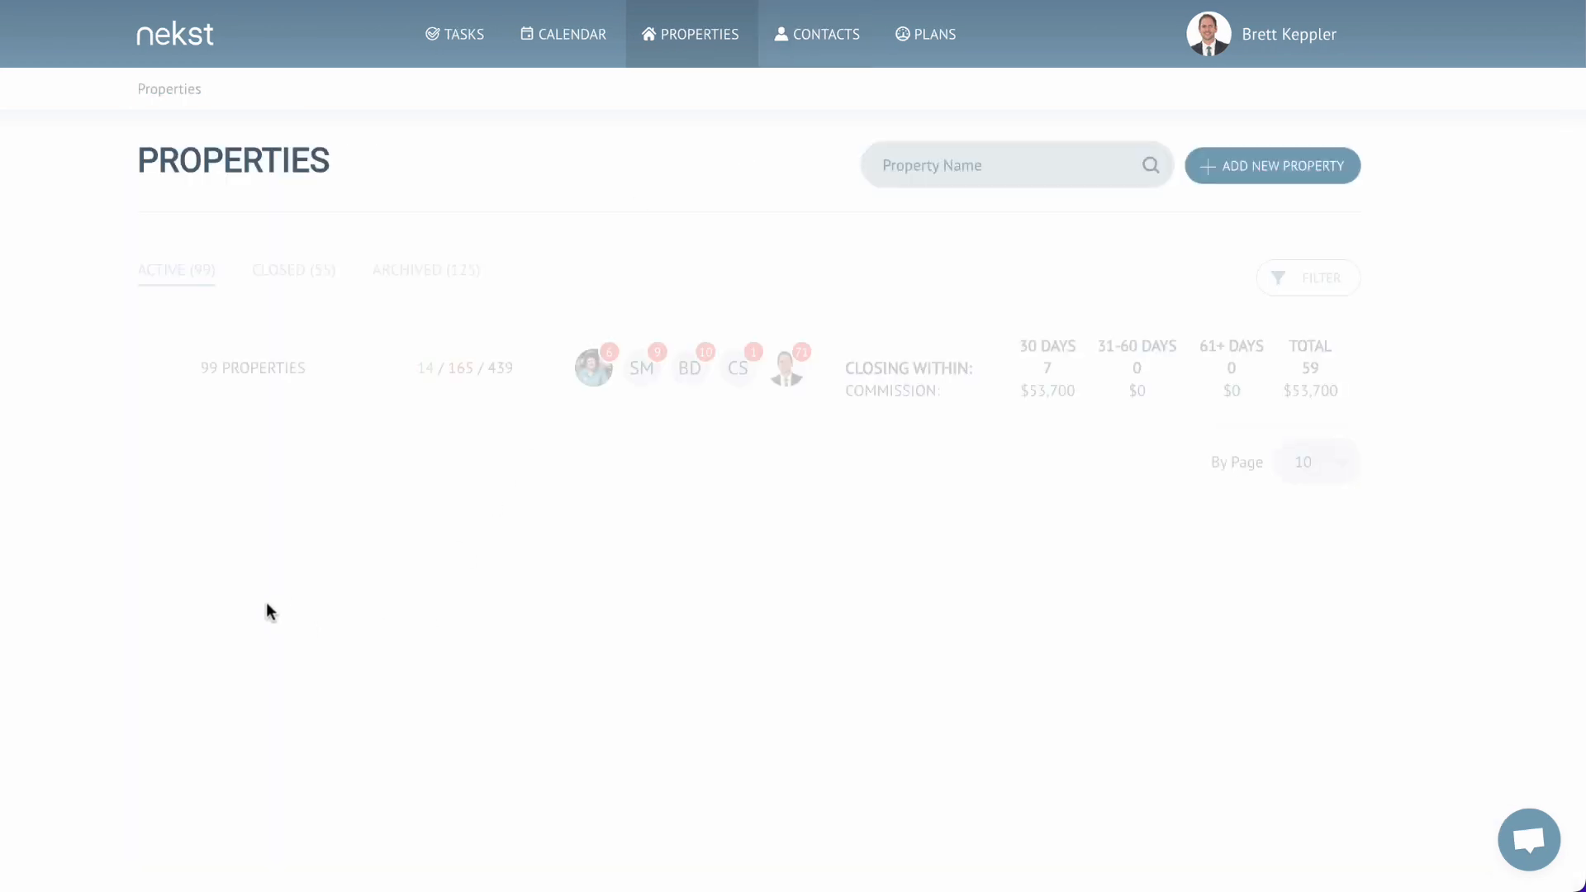
pyautogui.scroll(-2, 248, 578)
pyautogui.click(218, 556)
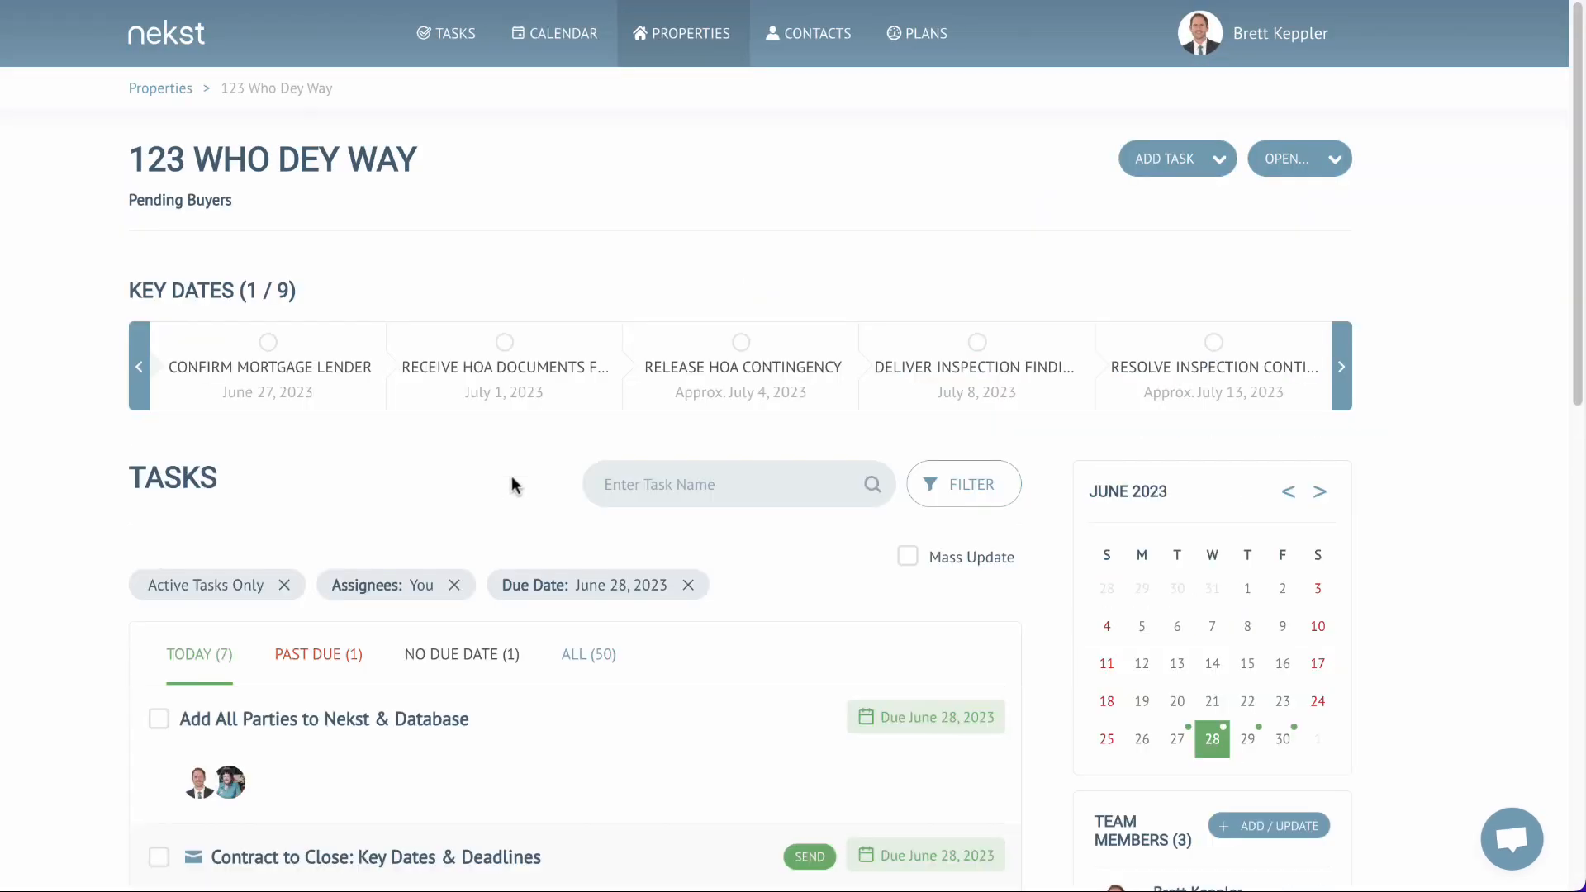
# - Look over the Who Dey Way property's tasks, team members and transaction parties, and open its details page
pyautogui.scroll(-8, 1187, 538)
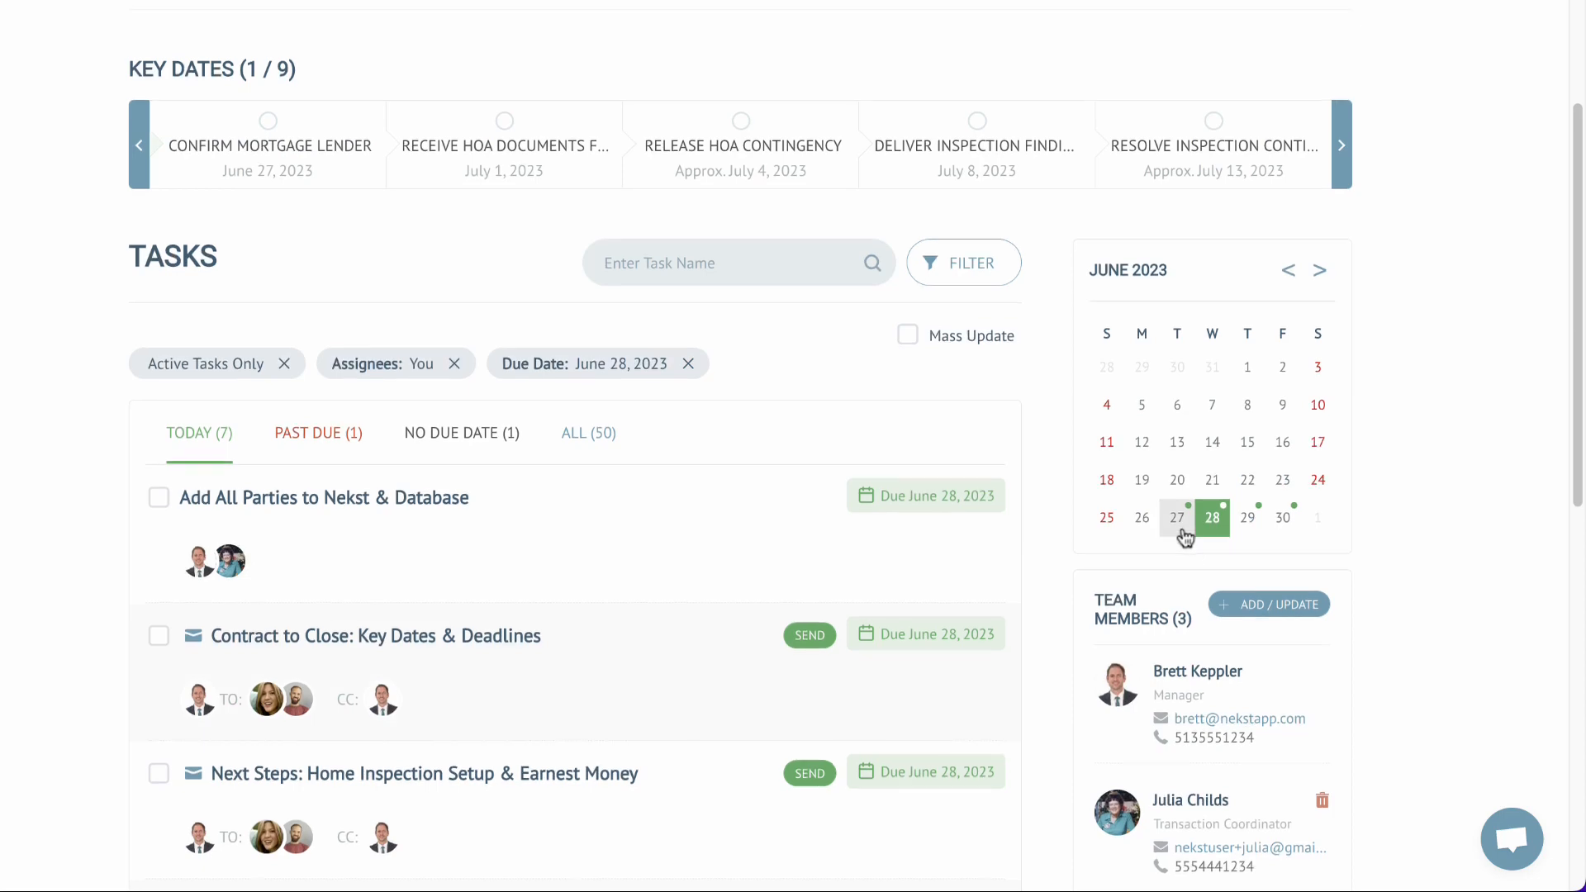
pyautogui.scroll(-2, 1187, 537)
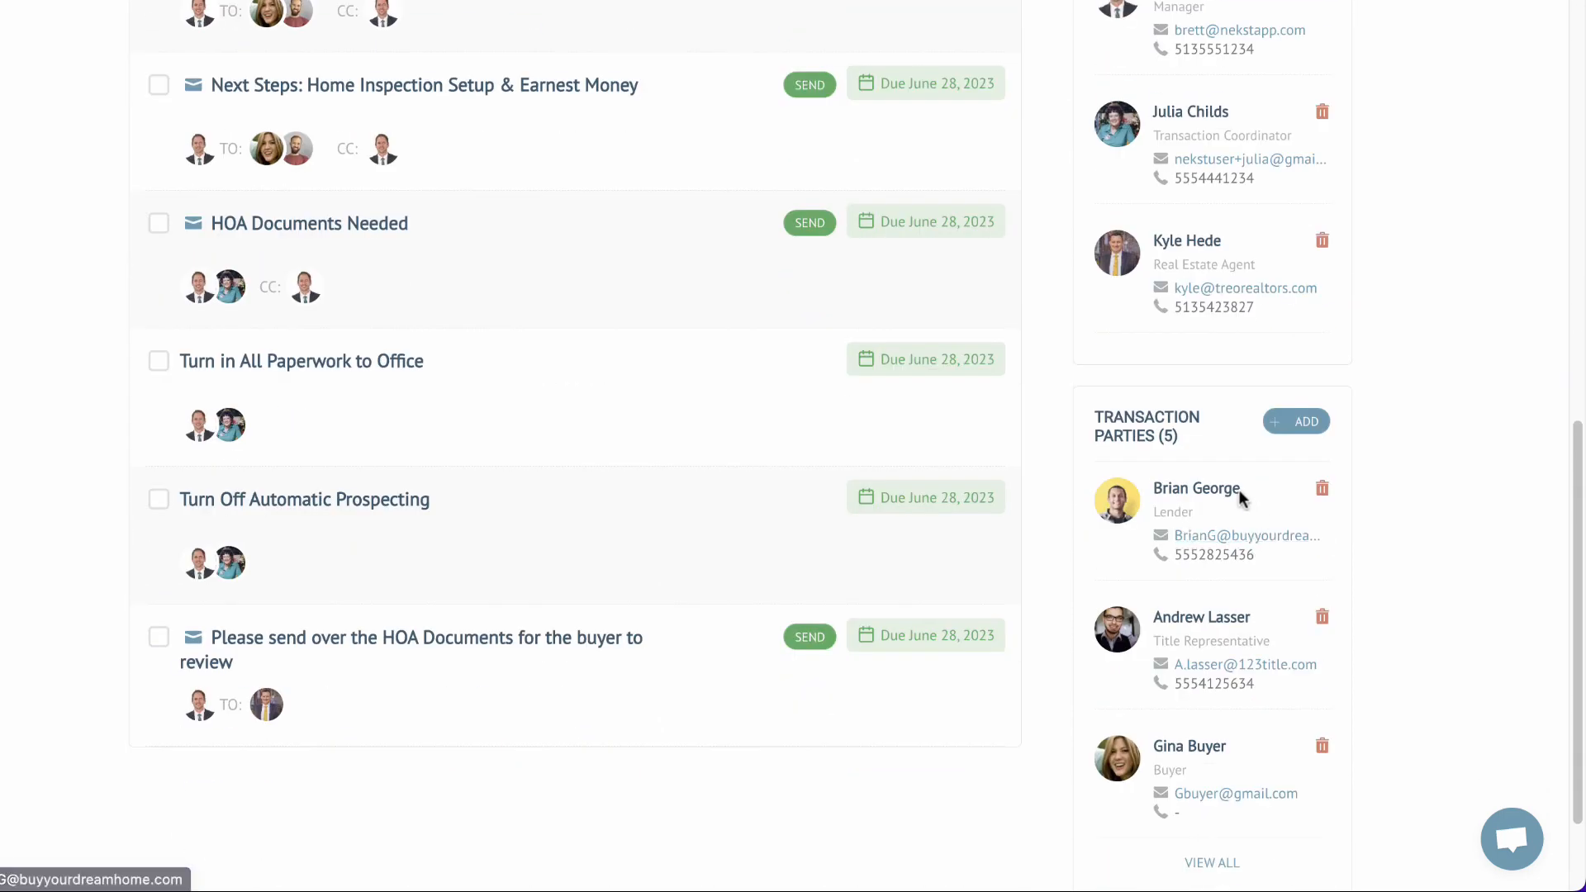
pyautogui.scroll(10, 1198, 430)
pyautogui.click(1181, 47)
pyautogui.click(1289, 47)
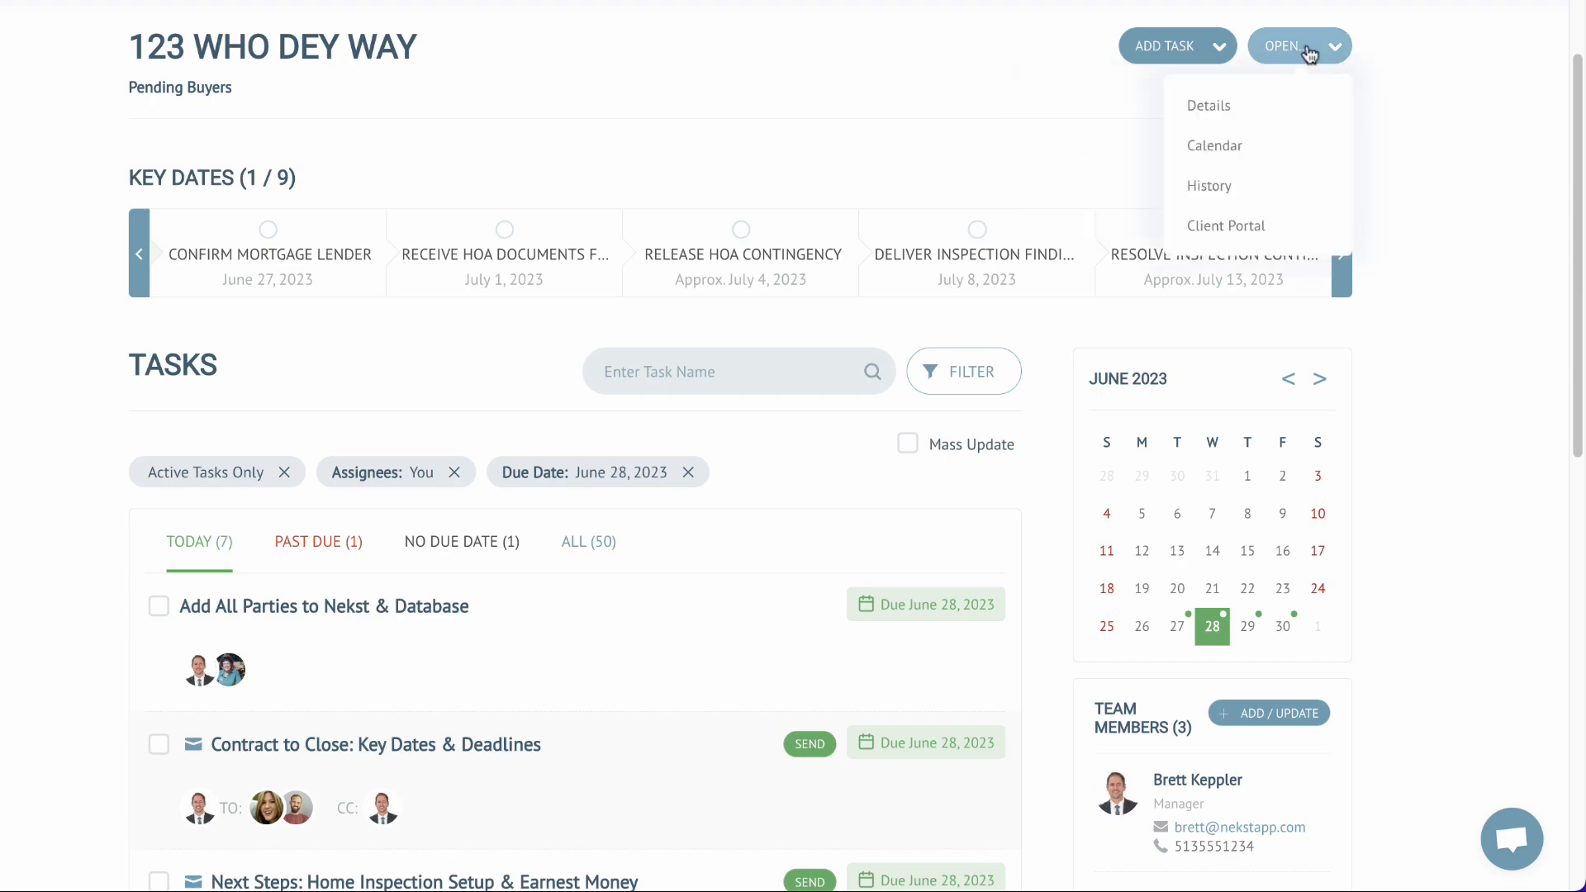
pyautogui.click(1247, 112)
# - Review the property's important dates and details boxes, from the full address to the final walkthrough
pyautogui.scroll(-5, 800, 532)
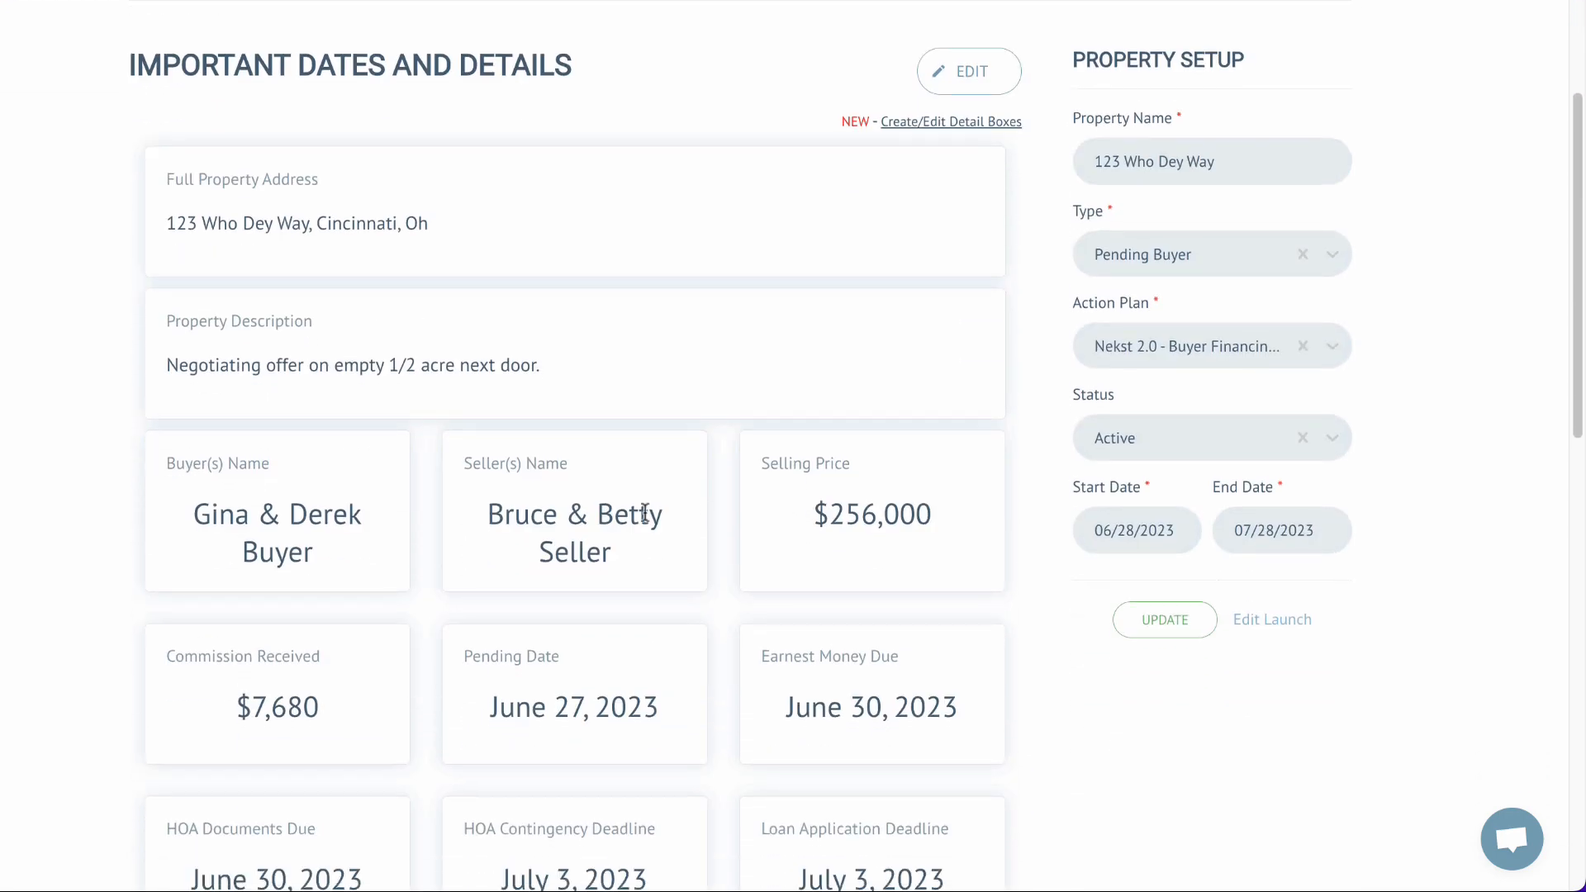
pyautogui.scroll(-1, 555, 570)
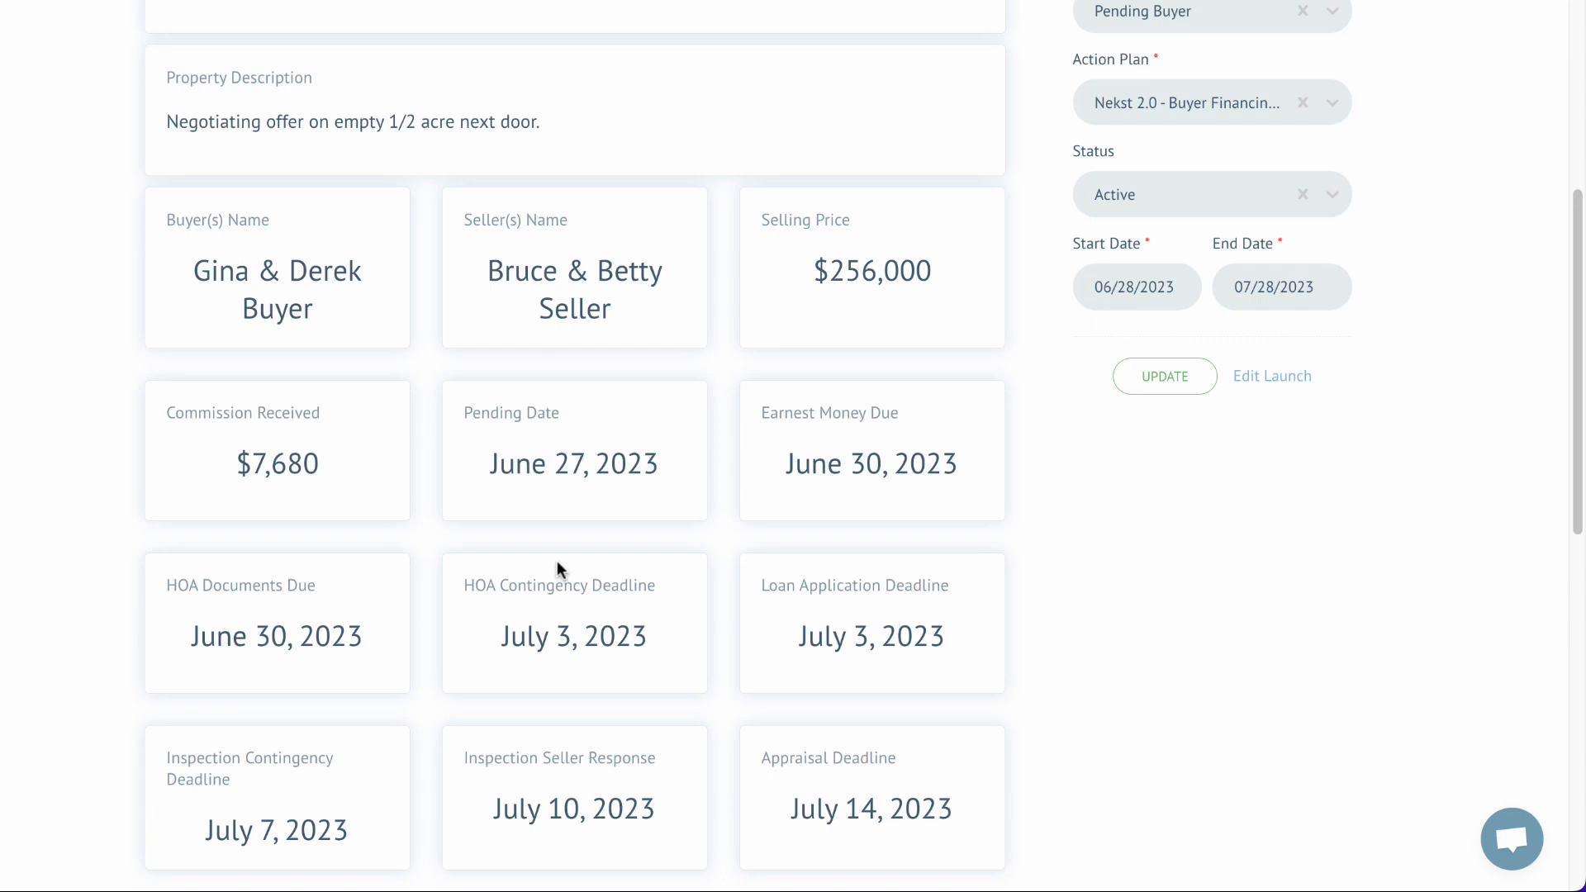
pyautogui.scroll(-3, 743, 528)
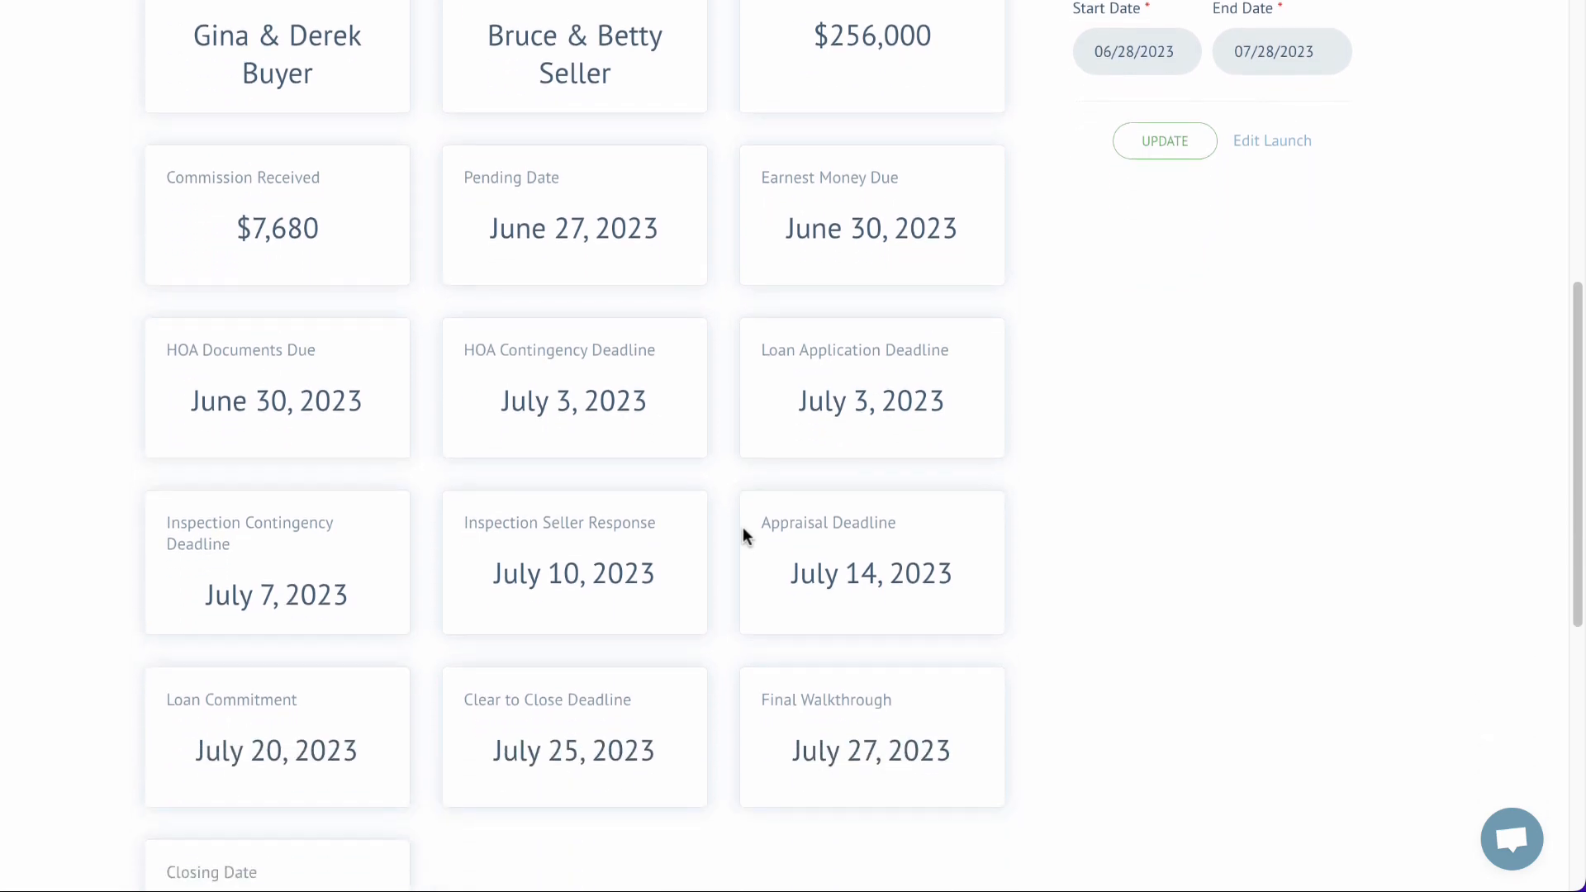
pyautogui.scroll(5, 743, 528)
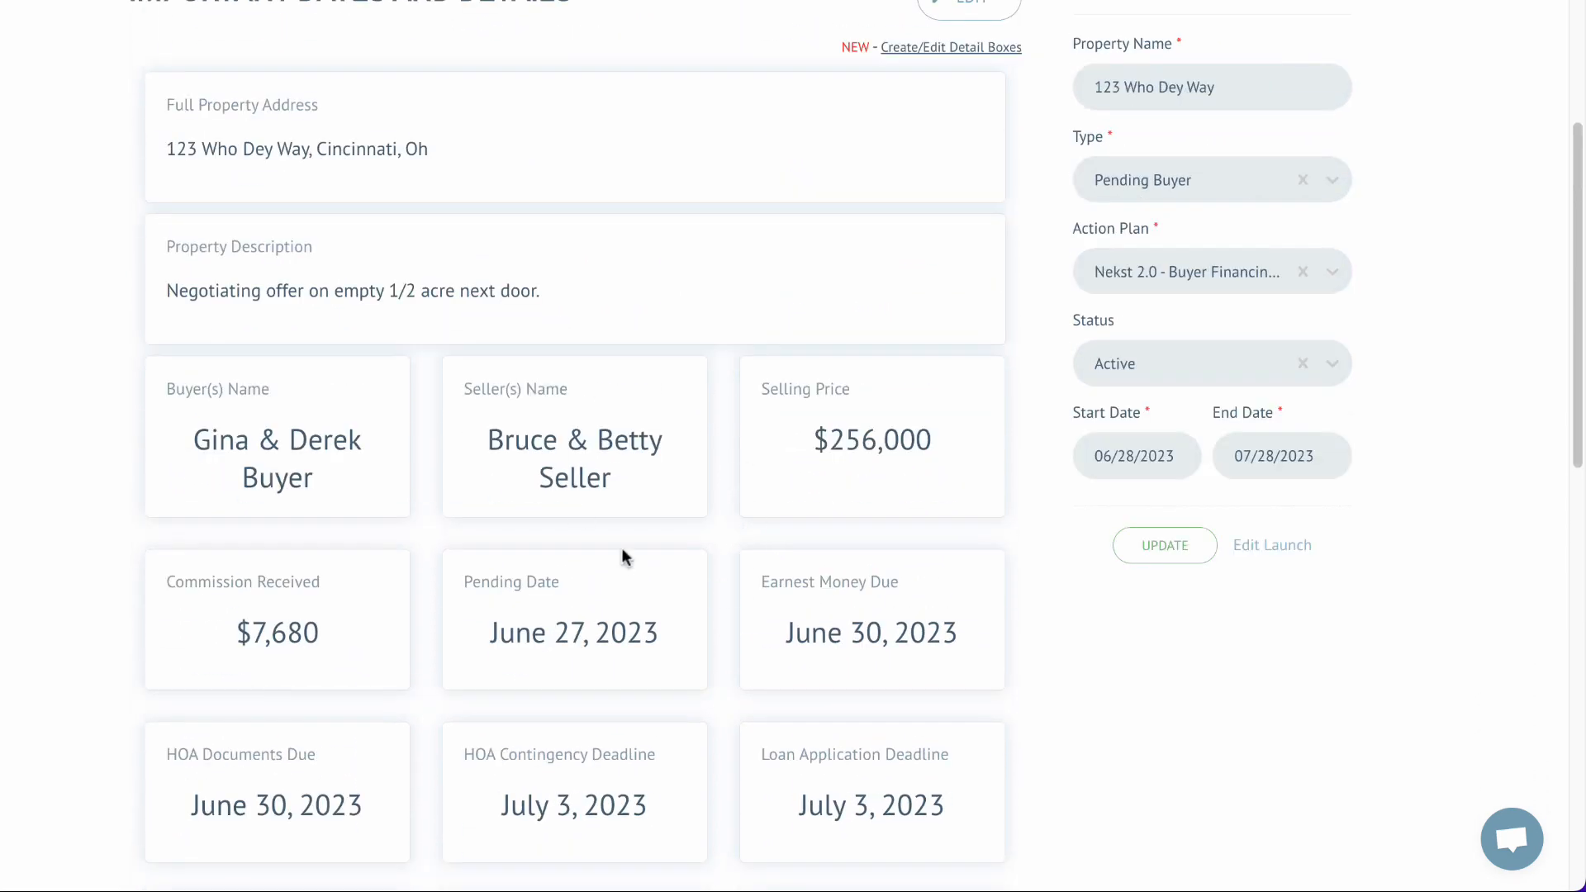
pyautogui.scroll(3, 647, 545)
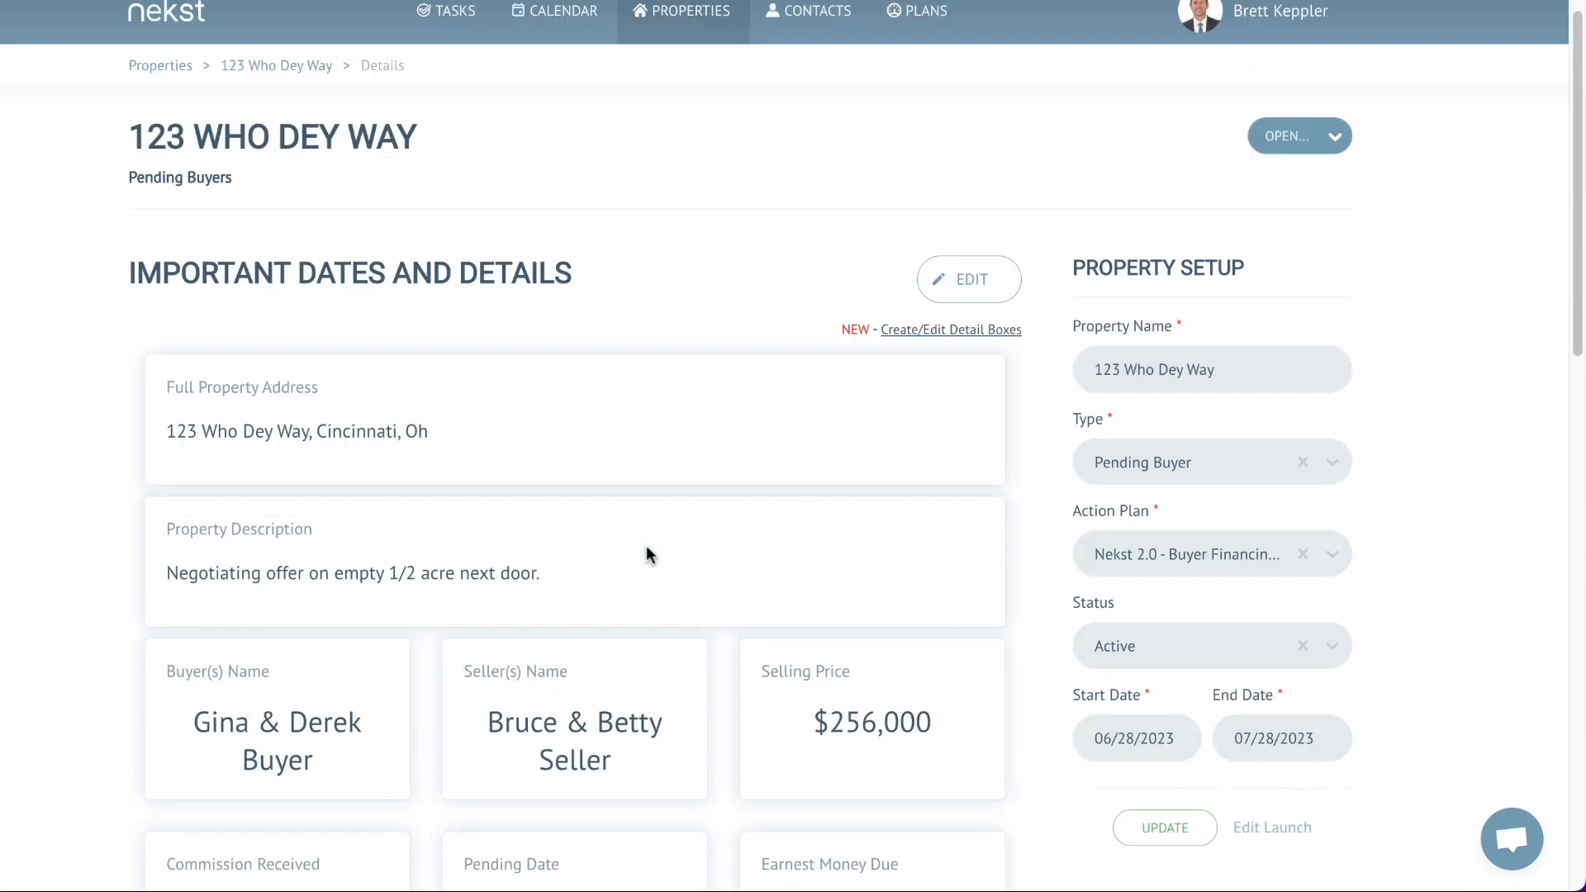
# - Add the property note "THis is special note for my clients, I love you!" and share it to the Client Portal
pyautogui.scroll(-15, 647, 549)
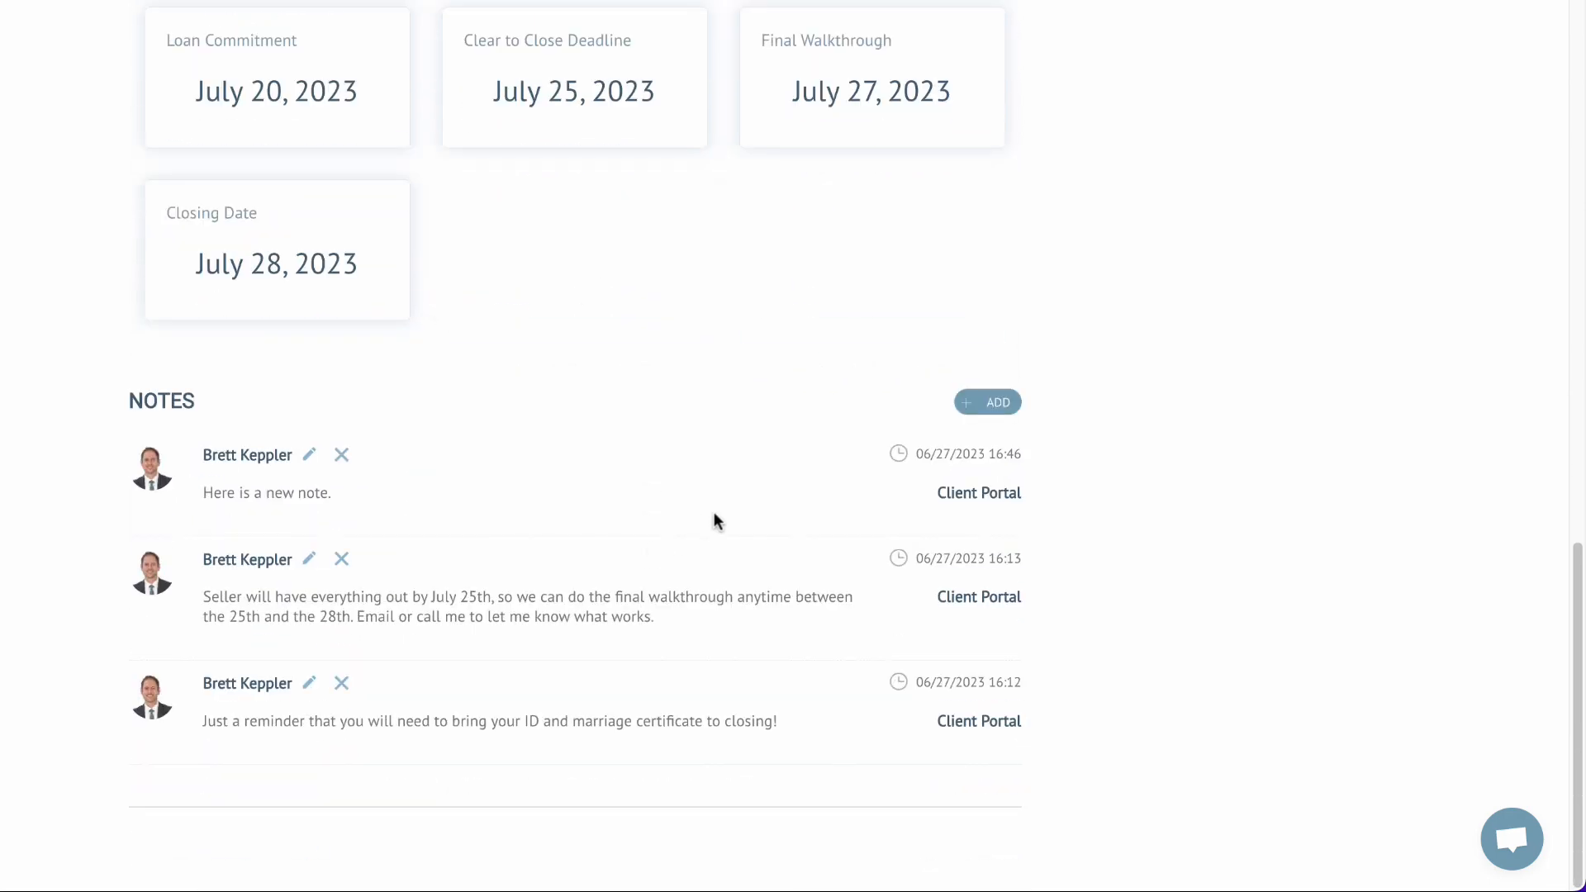
pyautogui.click(988, 402)
pyautogui.scroll(-2, 735, 446)
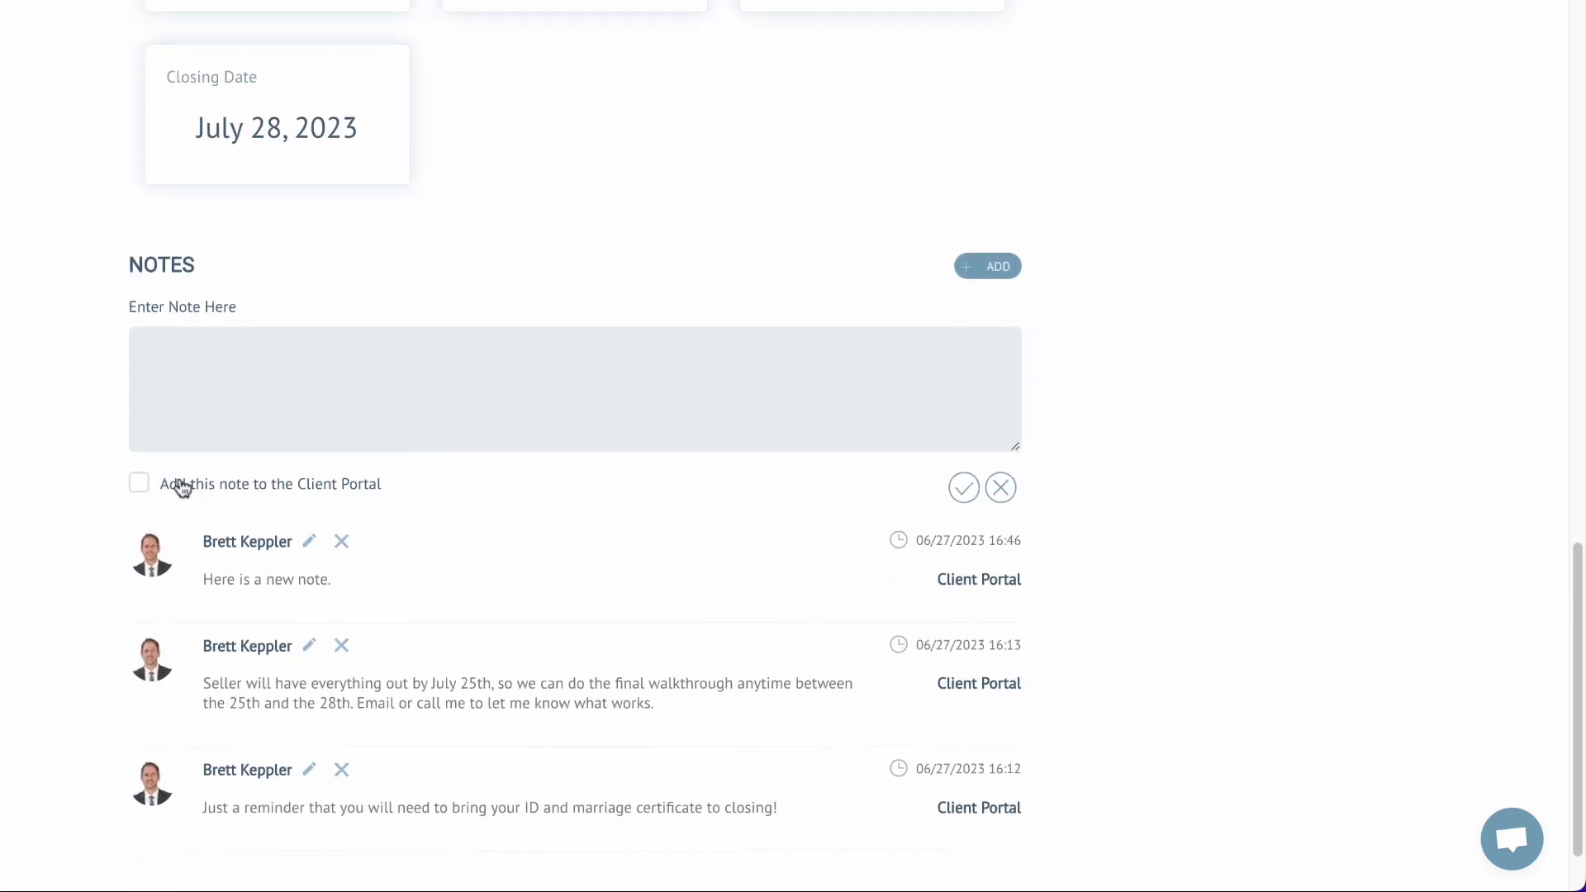
pyautogui.click(209, 398)
pyautogui.write('THi')
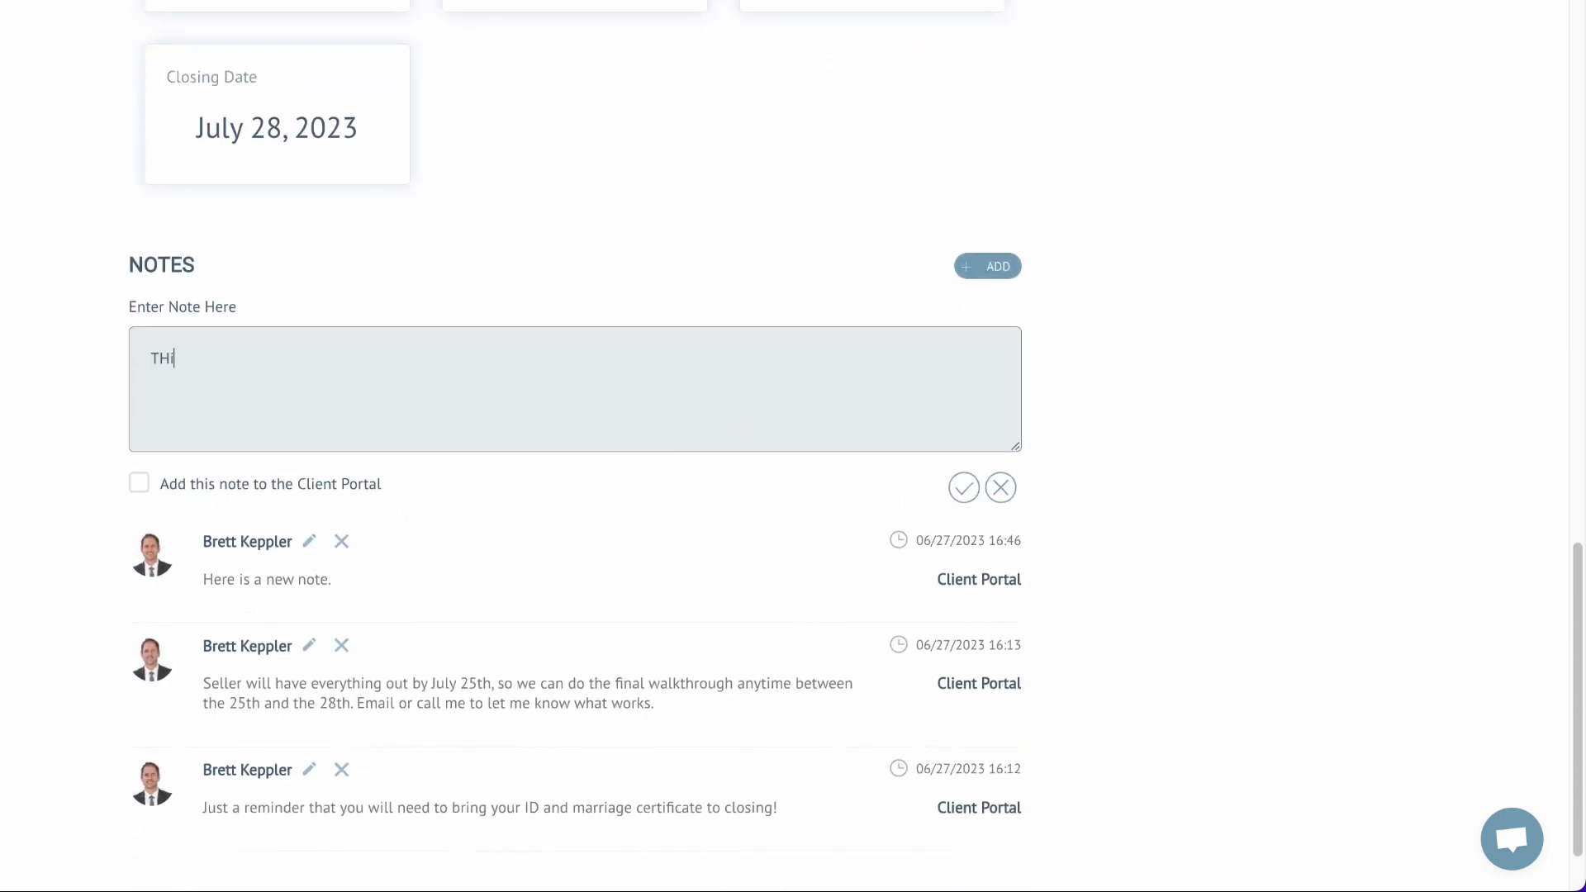
pyautogui.write('s is special note for my clients. I')
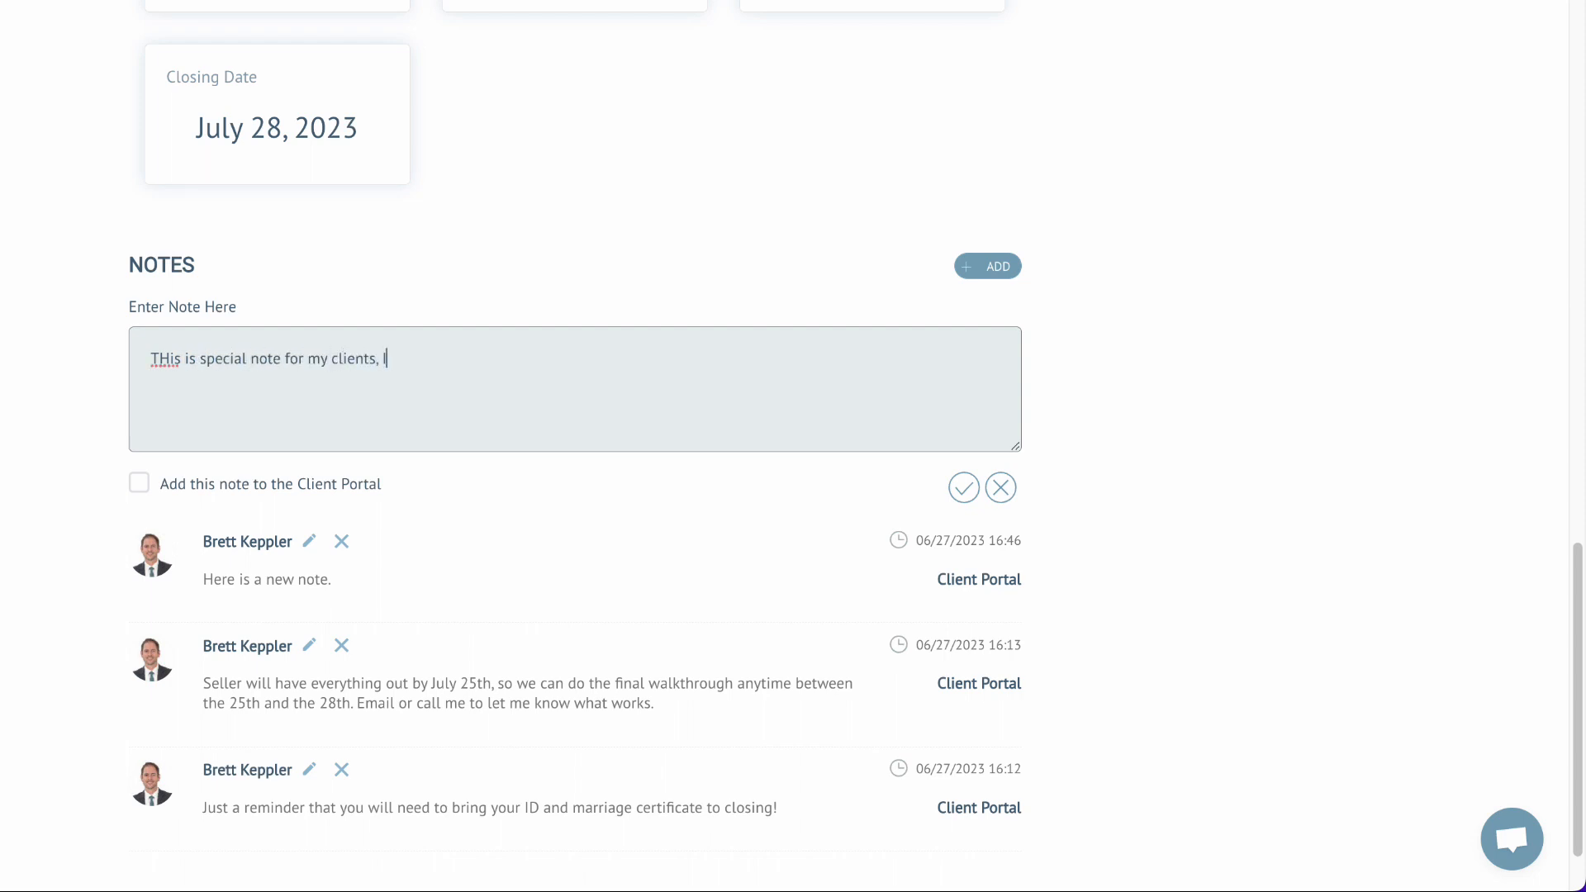
pyautogui.write(' love you!')
pyautogui.click(139, 484)
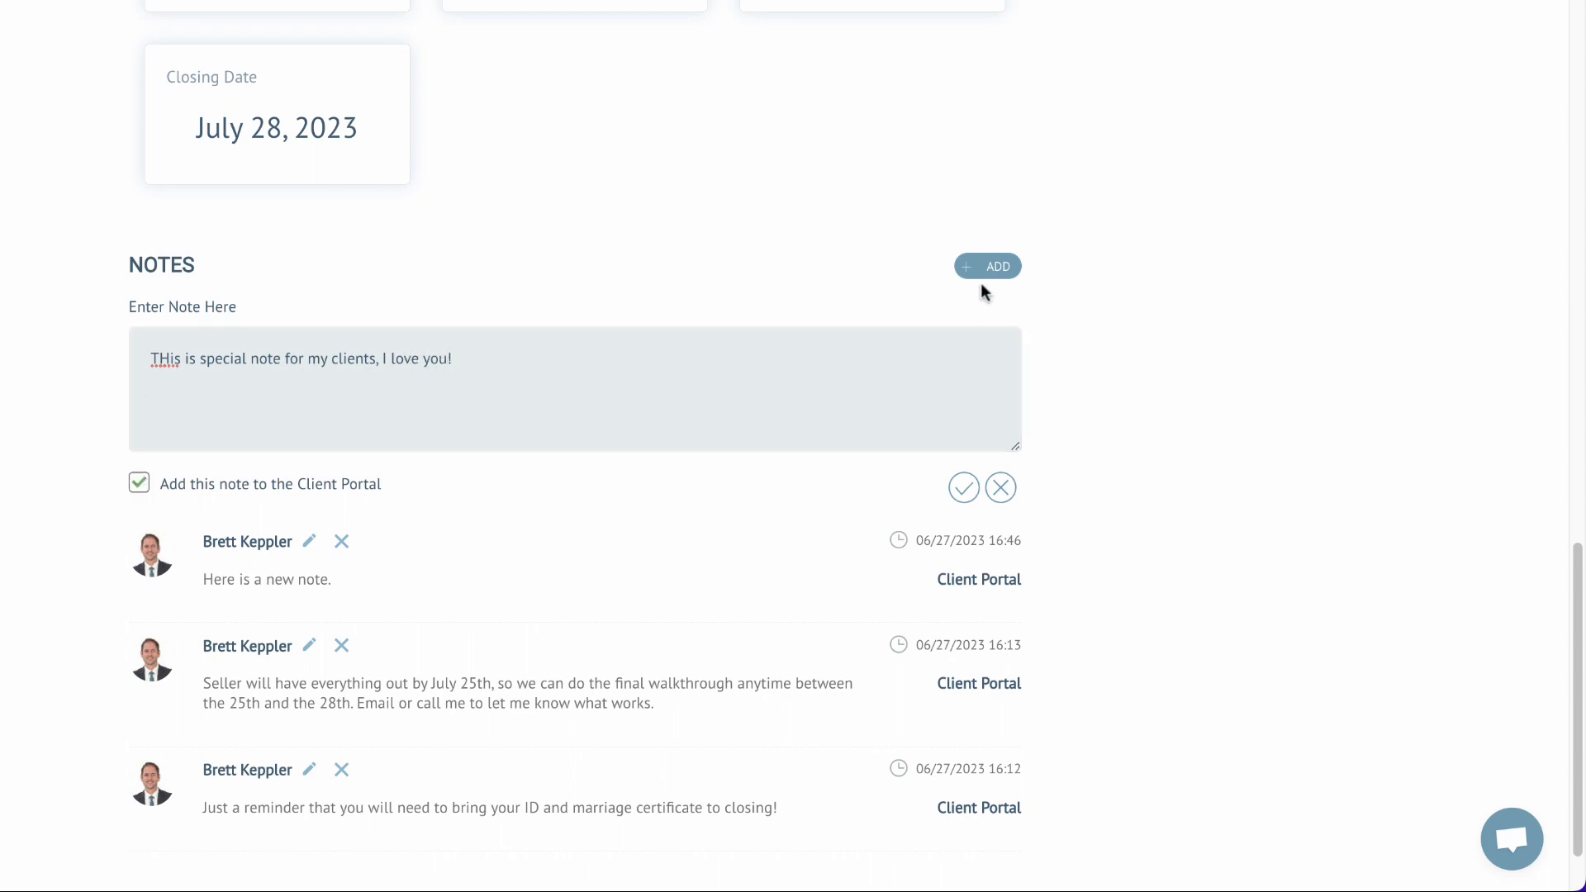
pyautogui.click(964, 488)
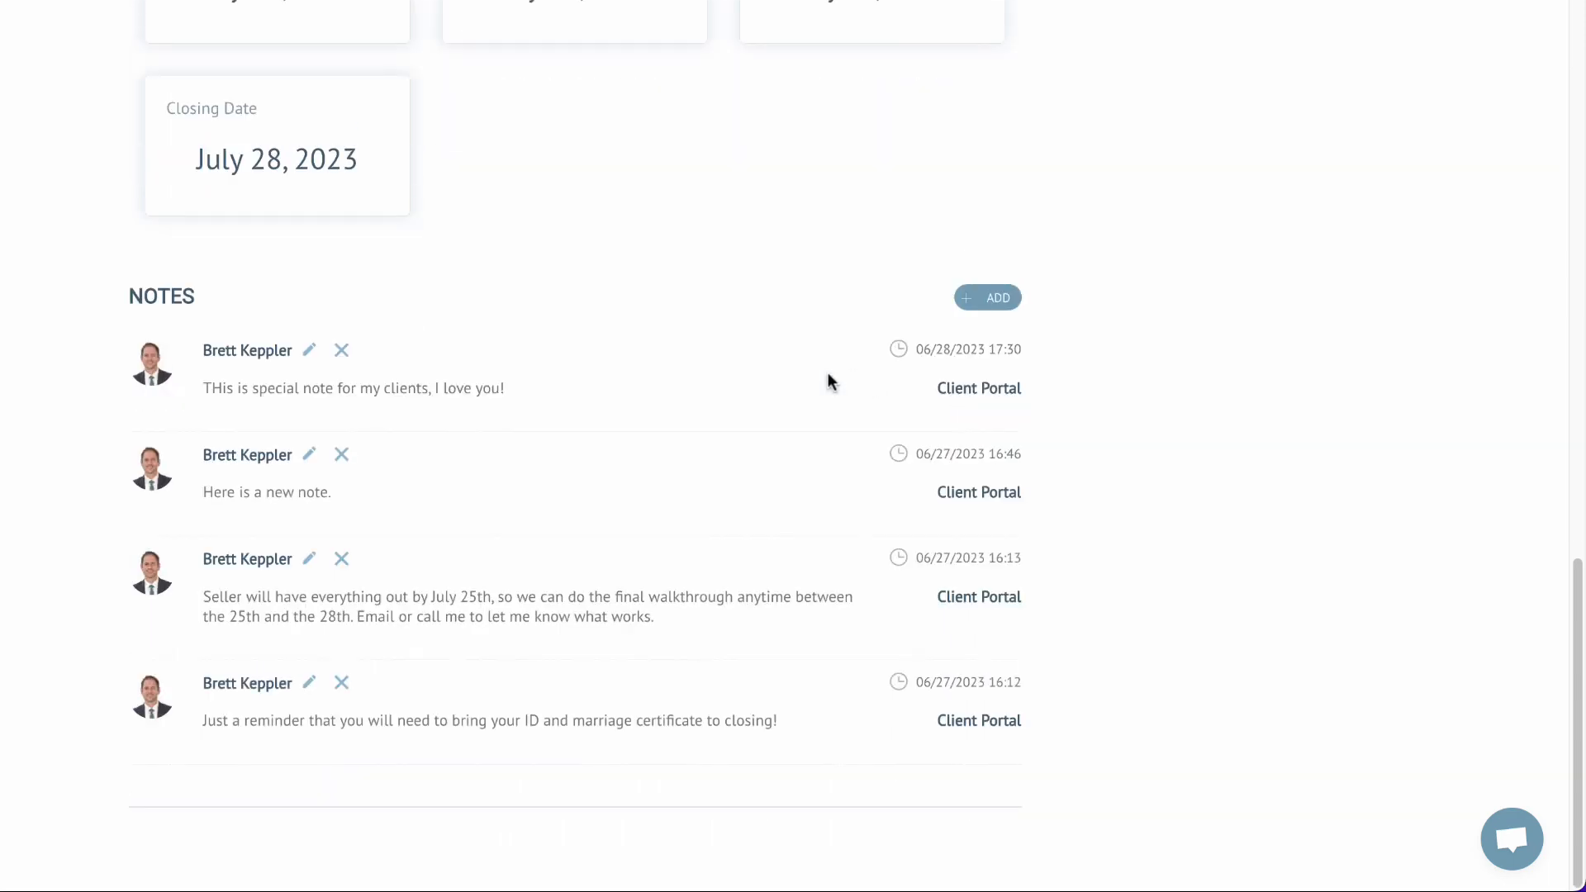
# - Open the Client Portal configuration for the Who Dey Way property
pyautogui.scroll(15, 828, 378)
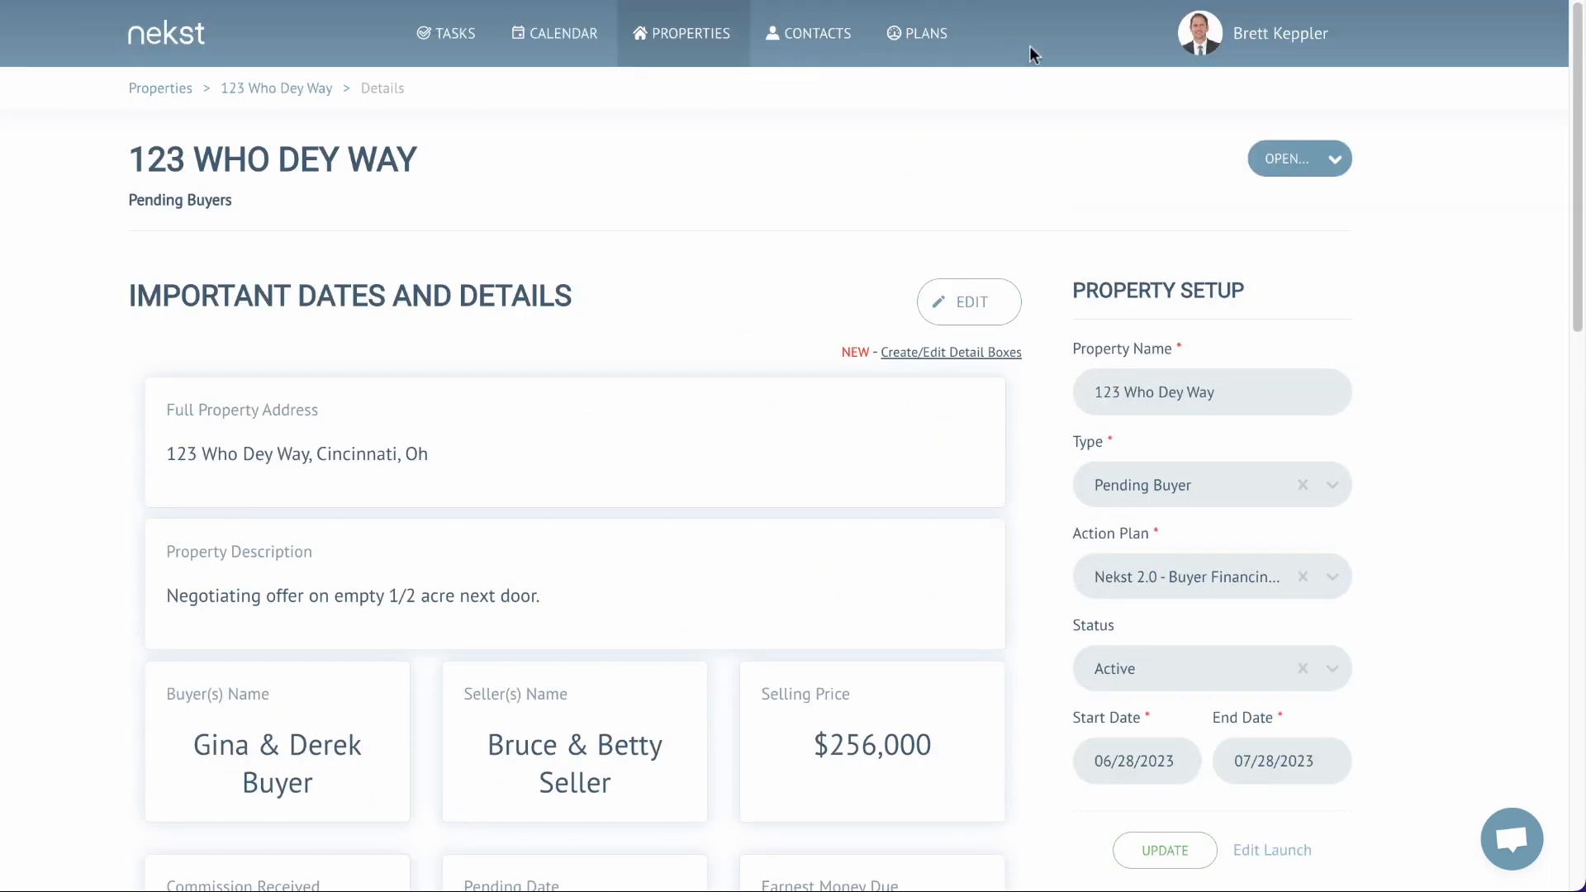
pyautogui.click(1308, 165)
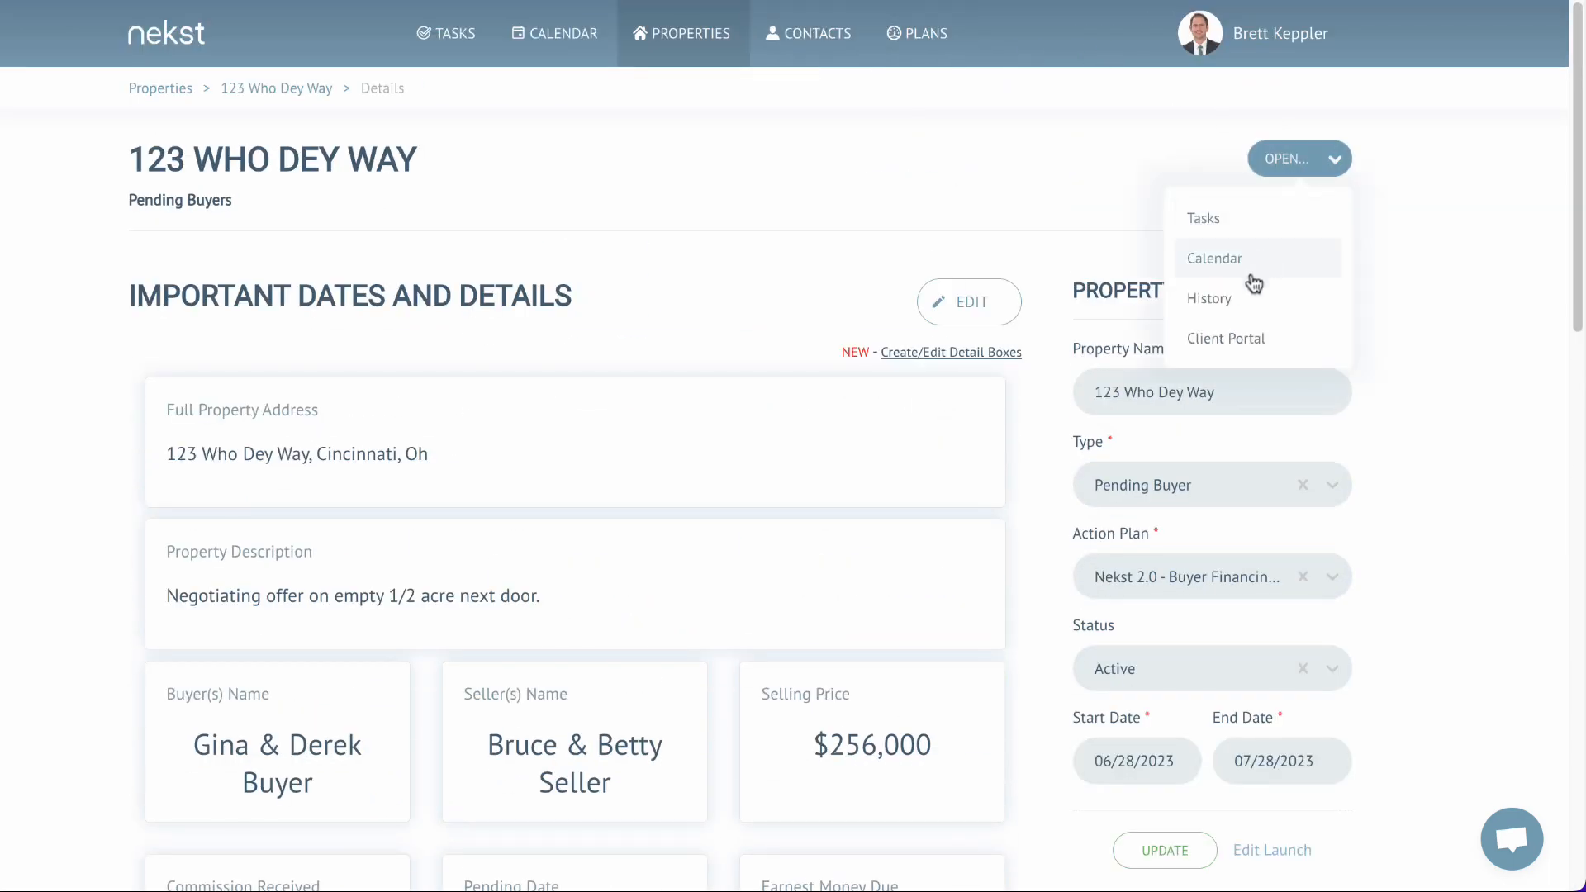
pyautogui.click(1229, 347)
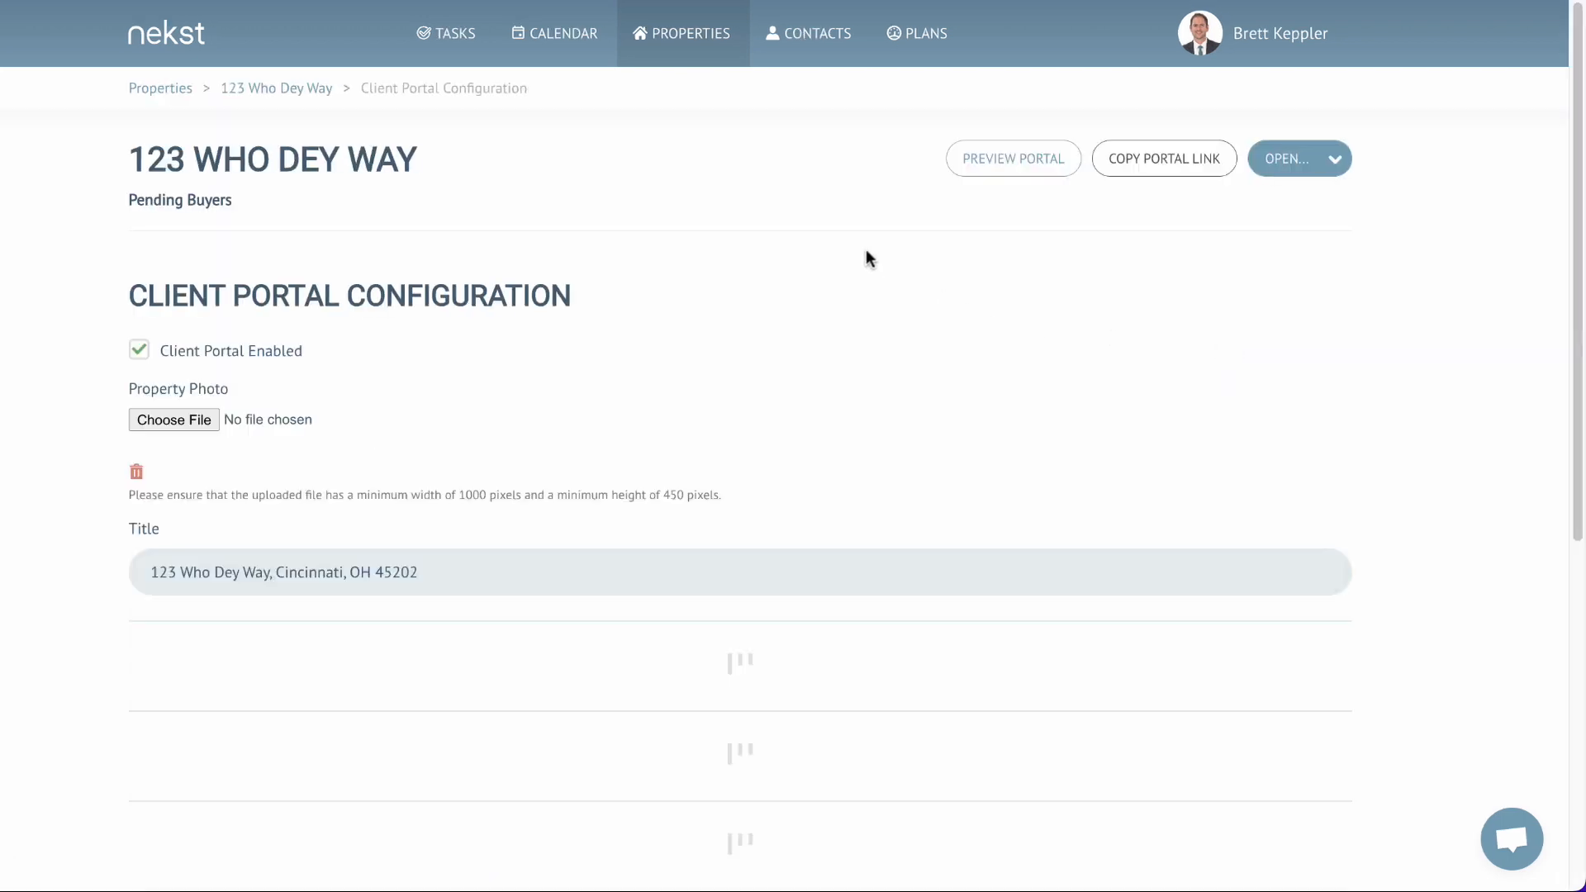
# - Examine the portal configuration's enabled setting, property photo, title, detail boxes and key dates, comparing the portal title with the property name
pyautogui.scroll(-1, 831, 382)
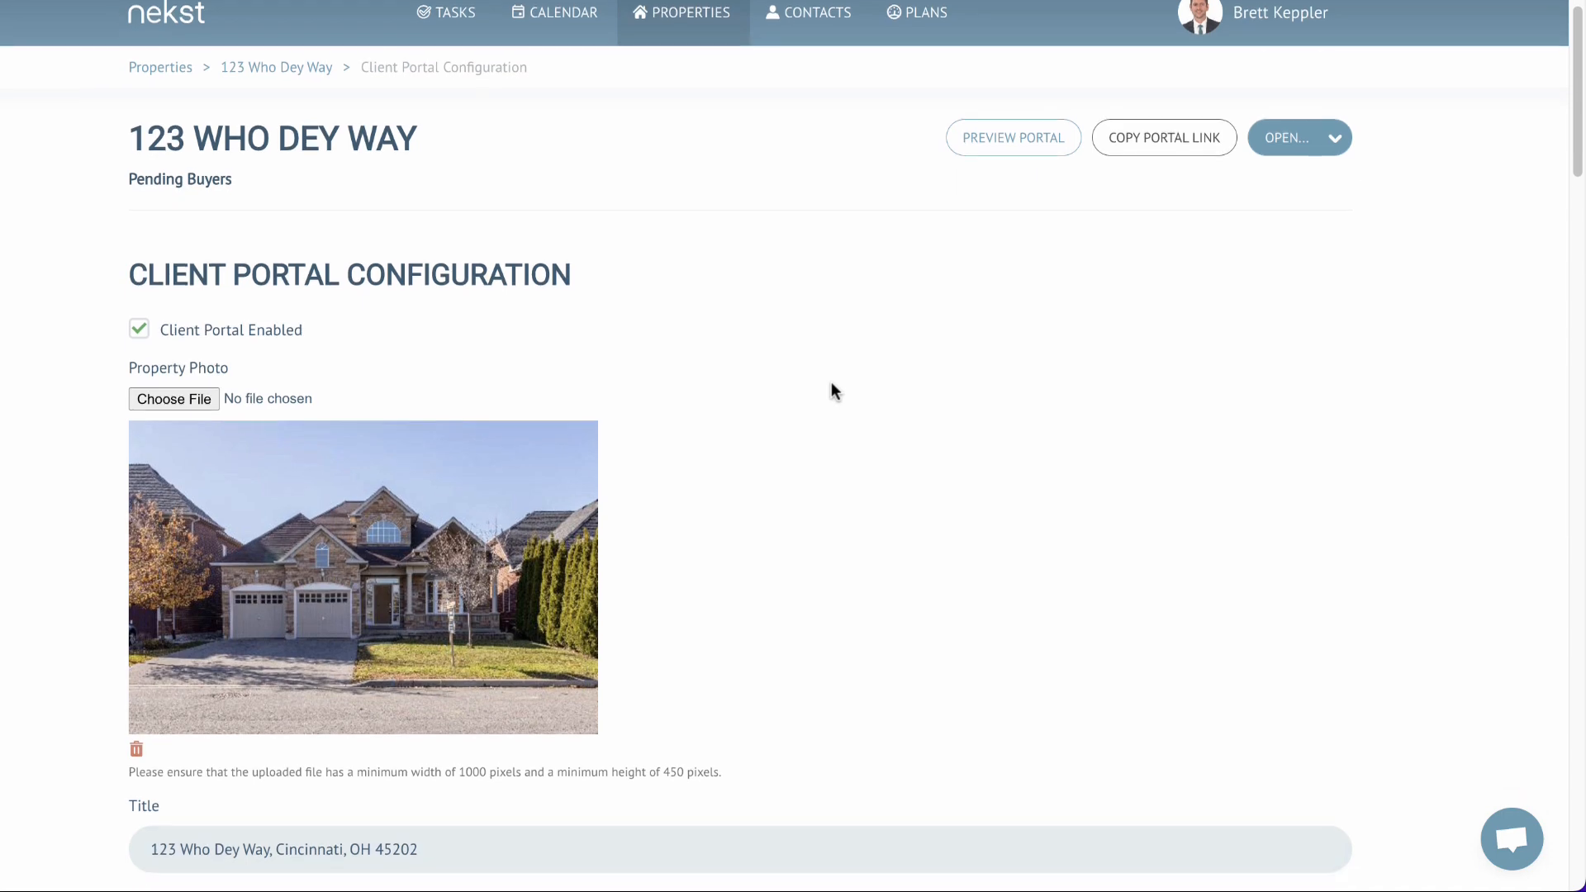
pyautogui.scroll(-4, 800, 350)
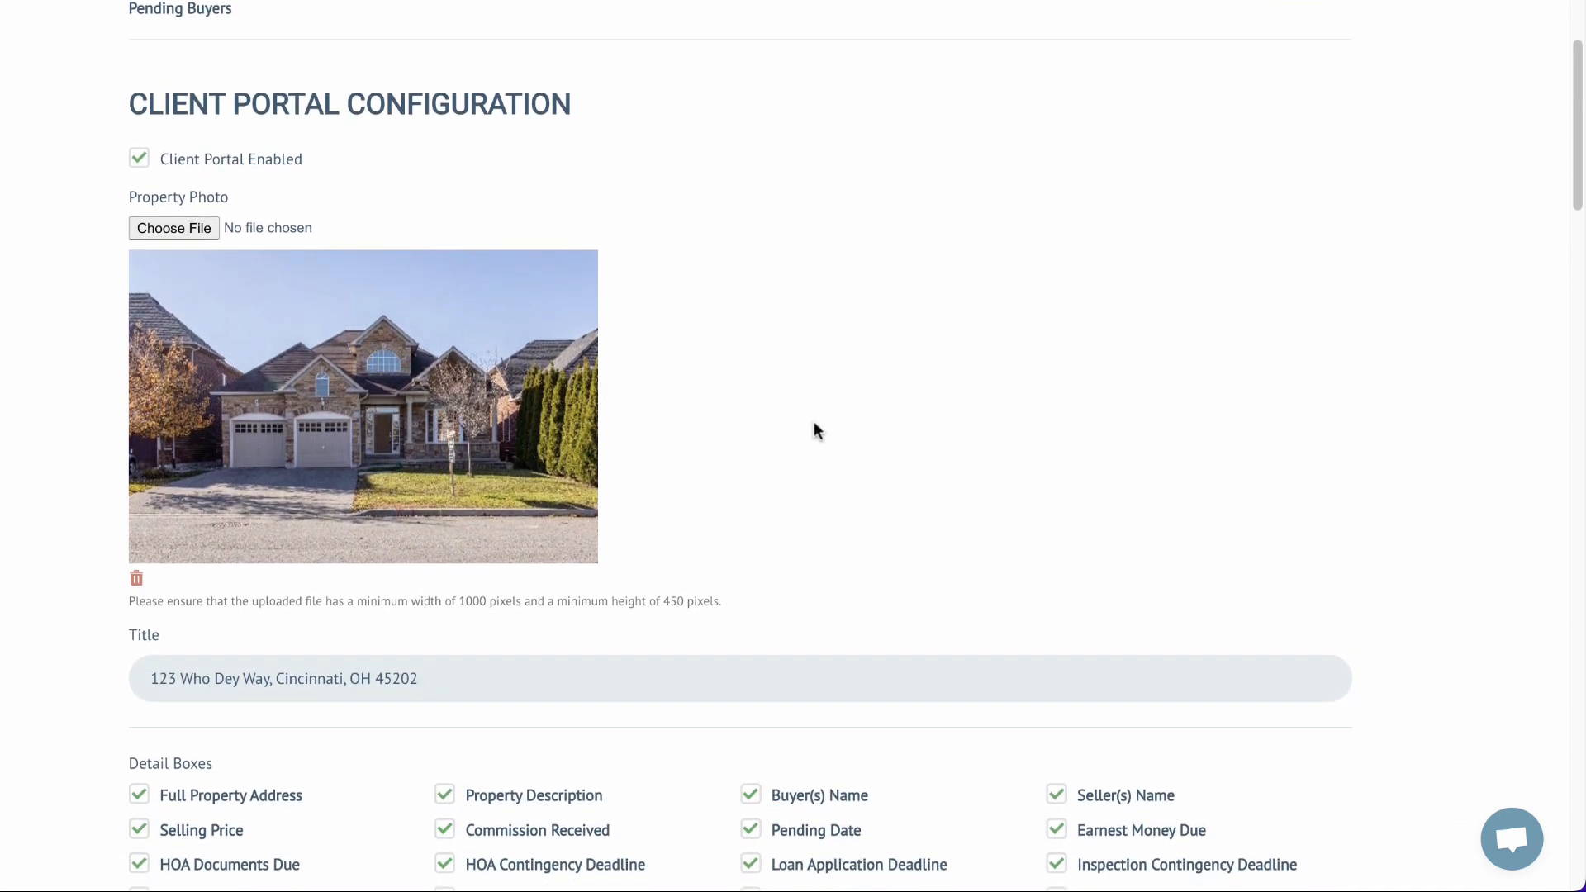
pyautogui.scroll(-1, 822, 405)
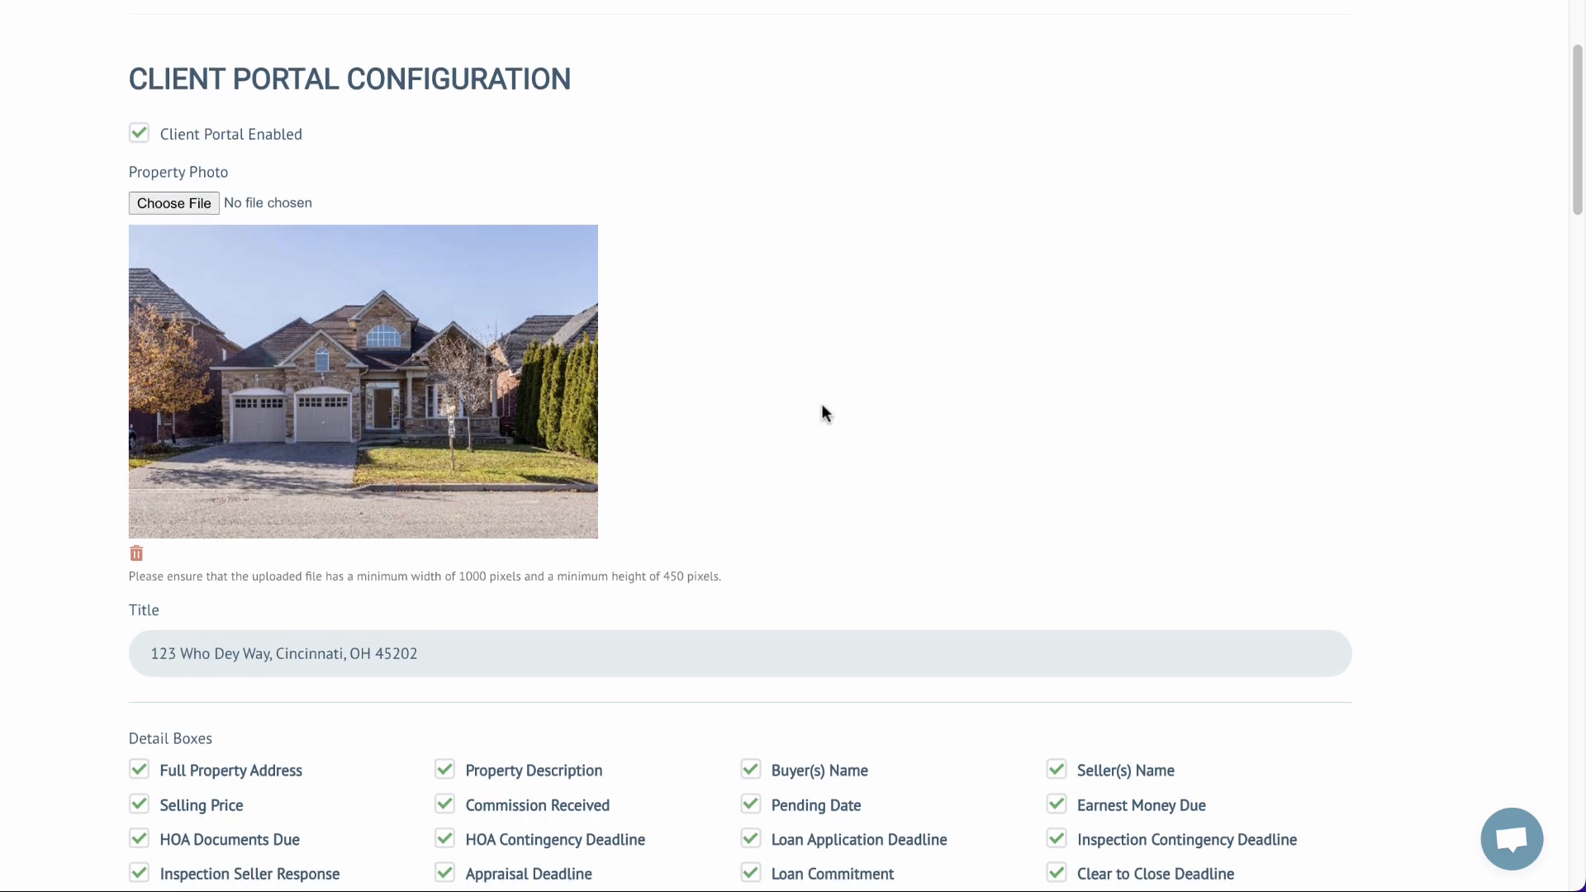
pyautogui.scroll(-8, 874, 387)
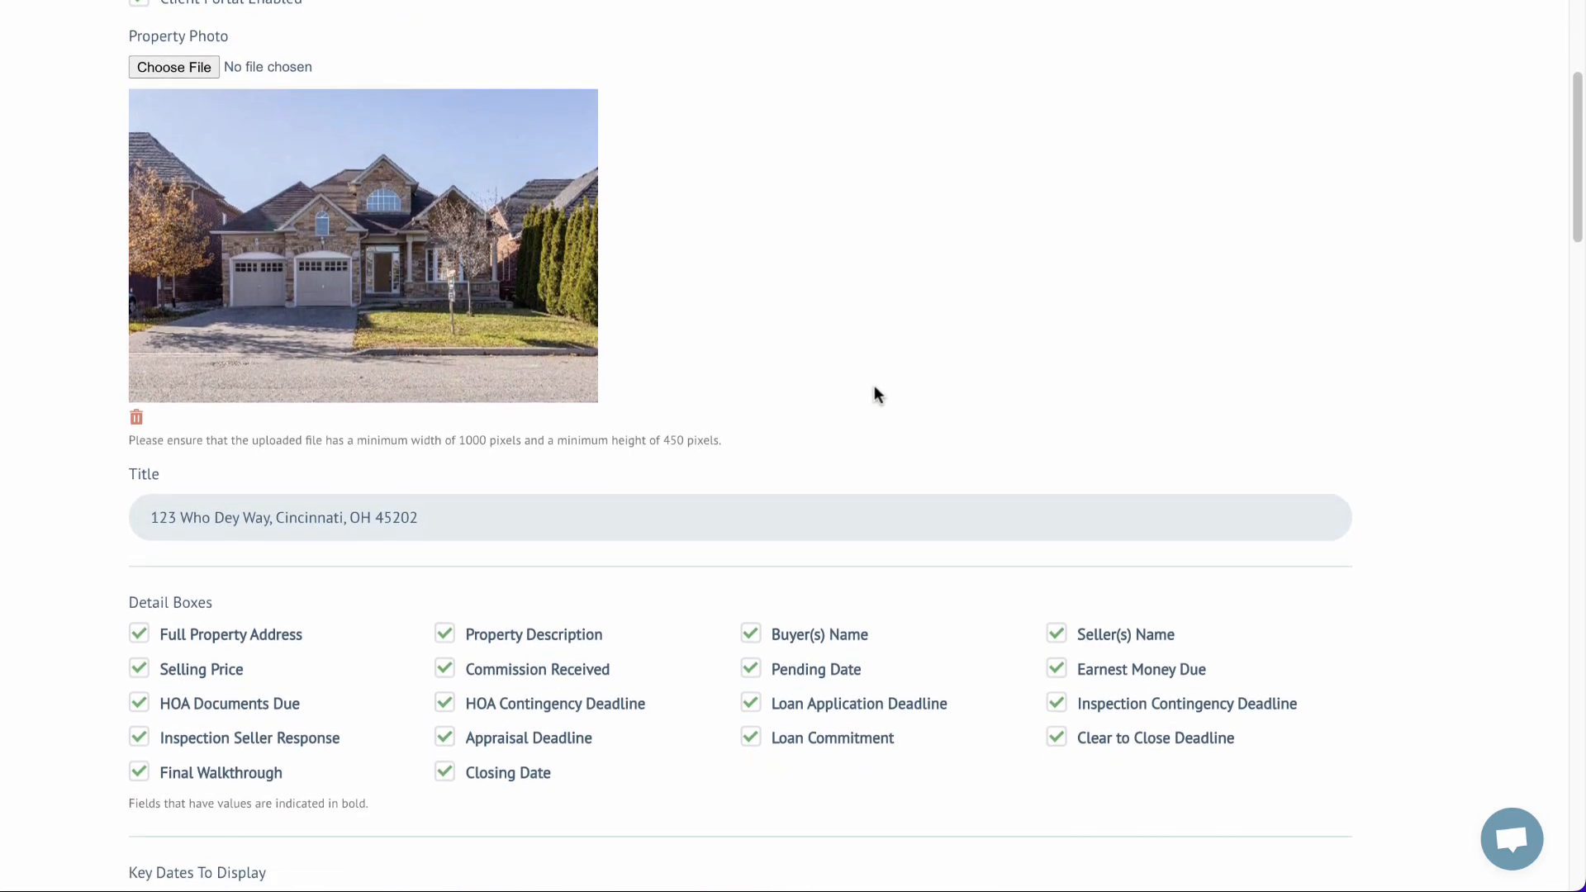
pyautogui.scroll(-3, 874, 393)
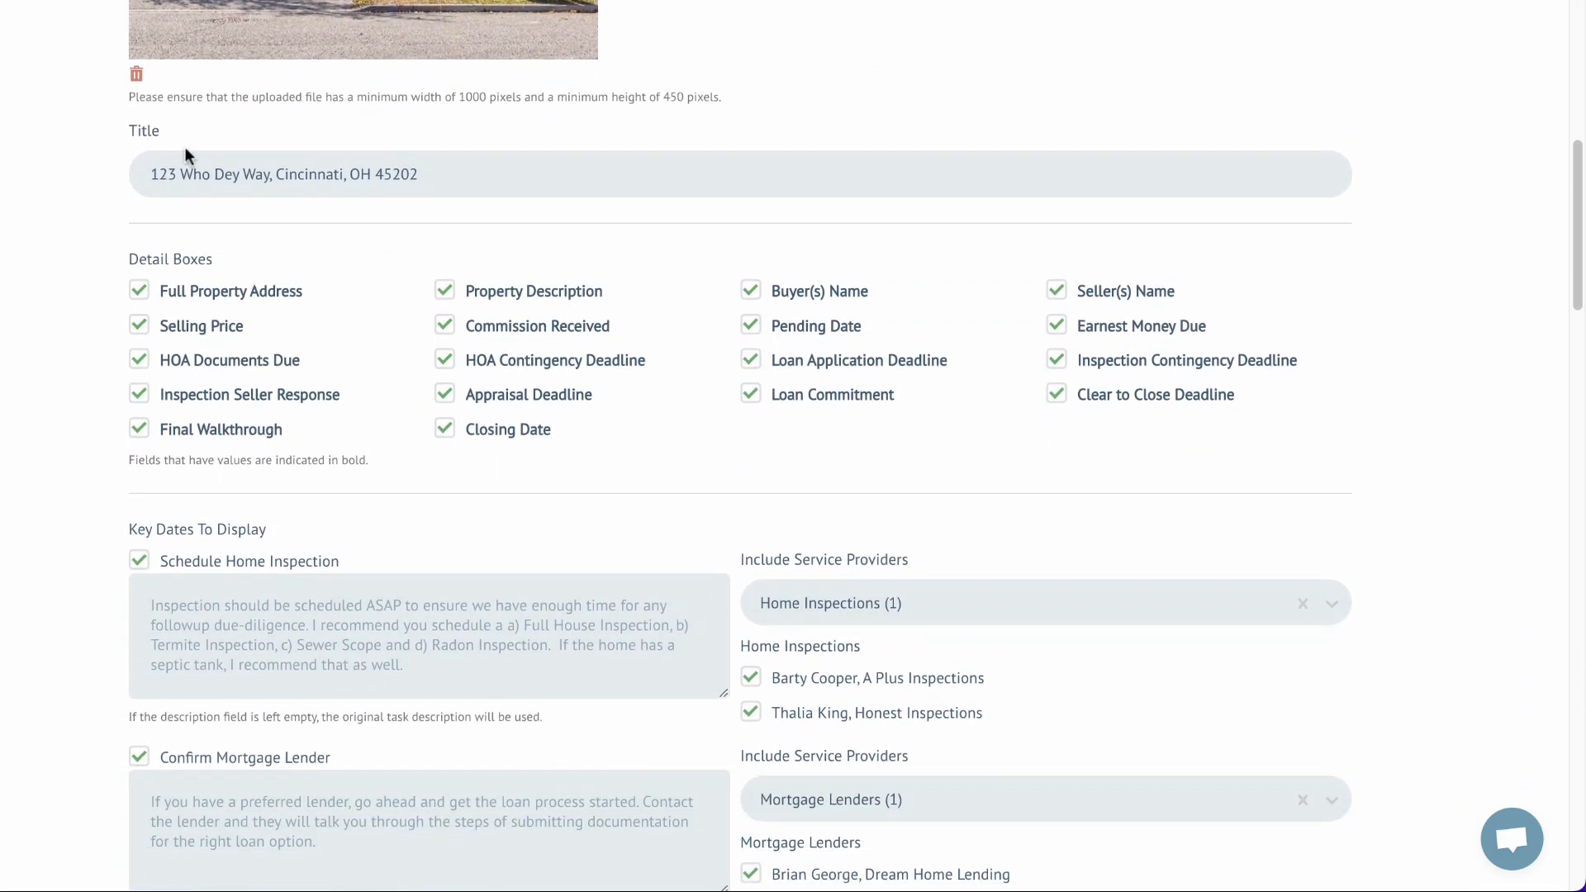
pyautogui.scroll(15, 746, 228)
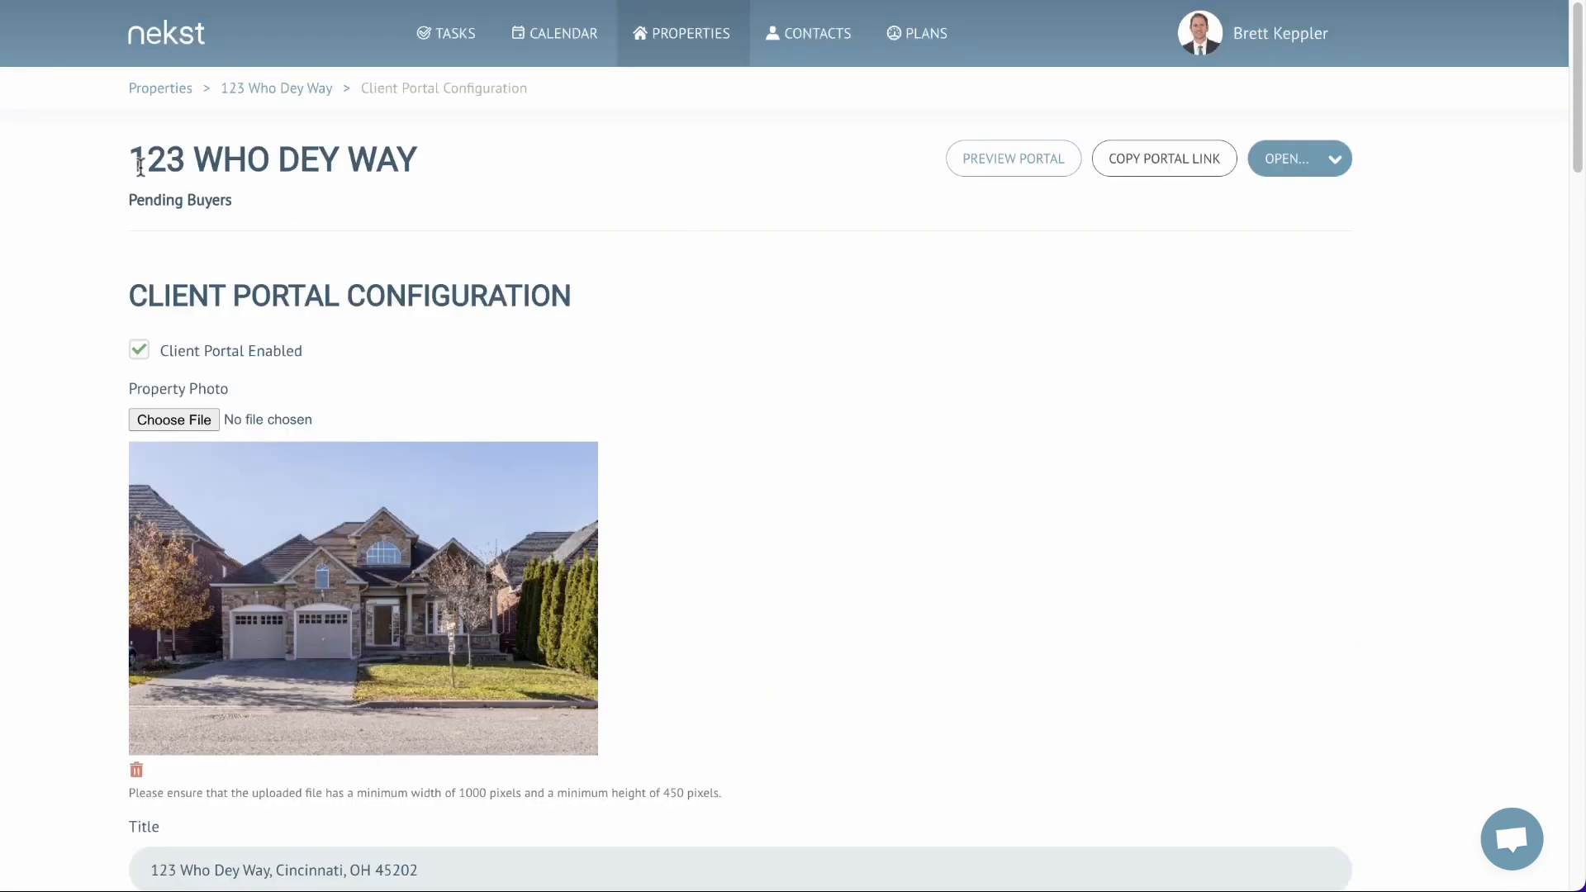
pyautogui.moveTo(141, 165); pyautogui.dragTo(446, 166)
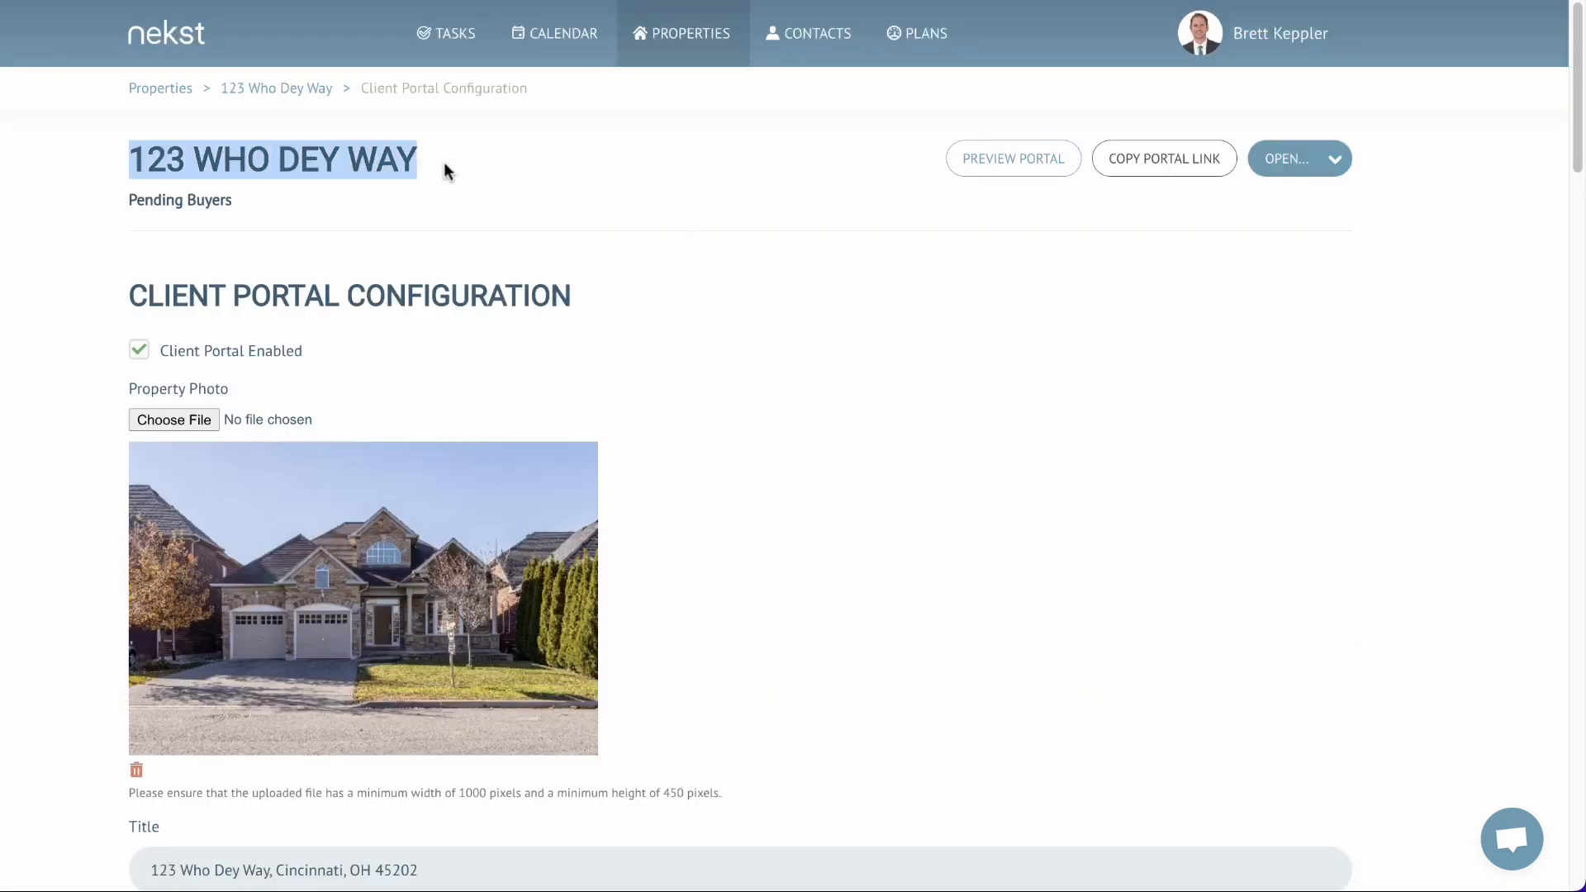
pyautogui.scroll(-8, 853, 422)
pyautogui.scroll(-1, 854, 422)
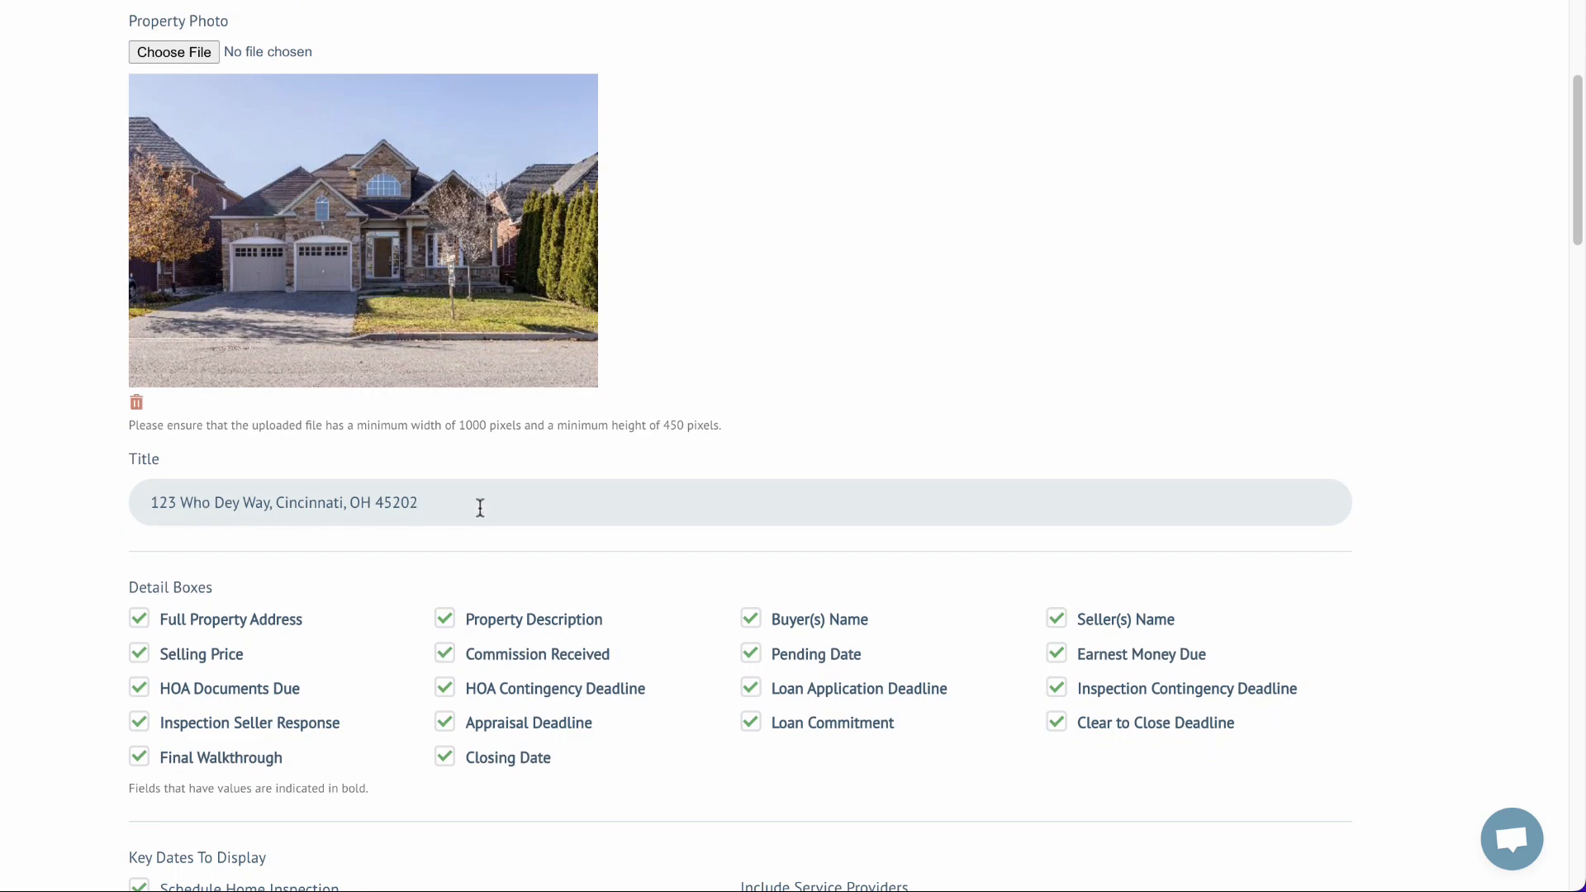
pyautogui.scroll(-1, 275, 492)
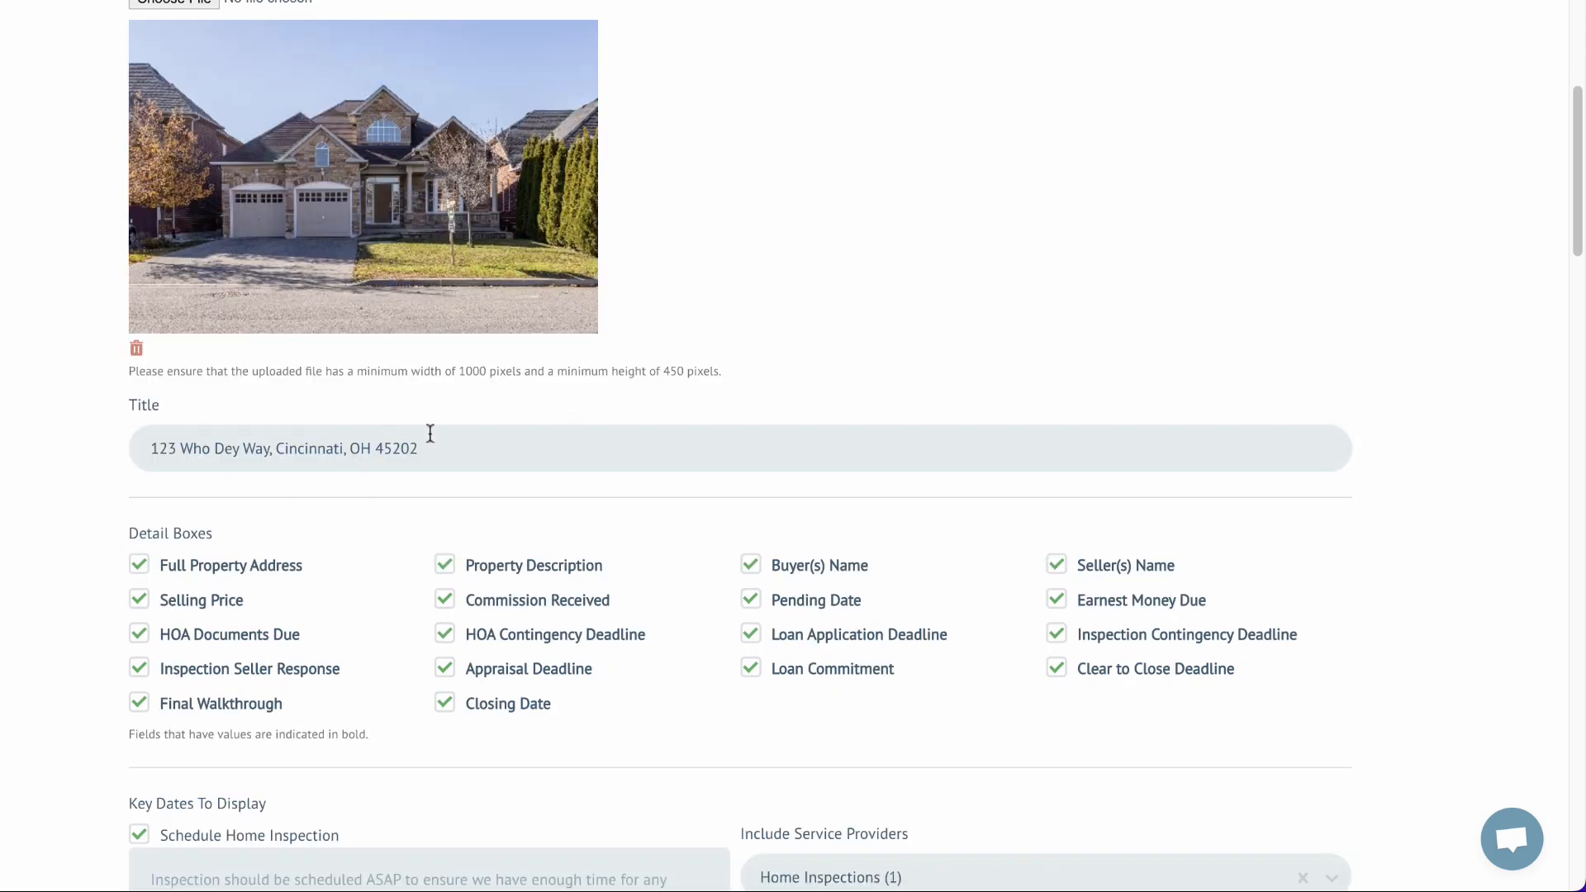
pyautogui.scroll(-1, 509, 446)
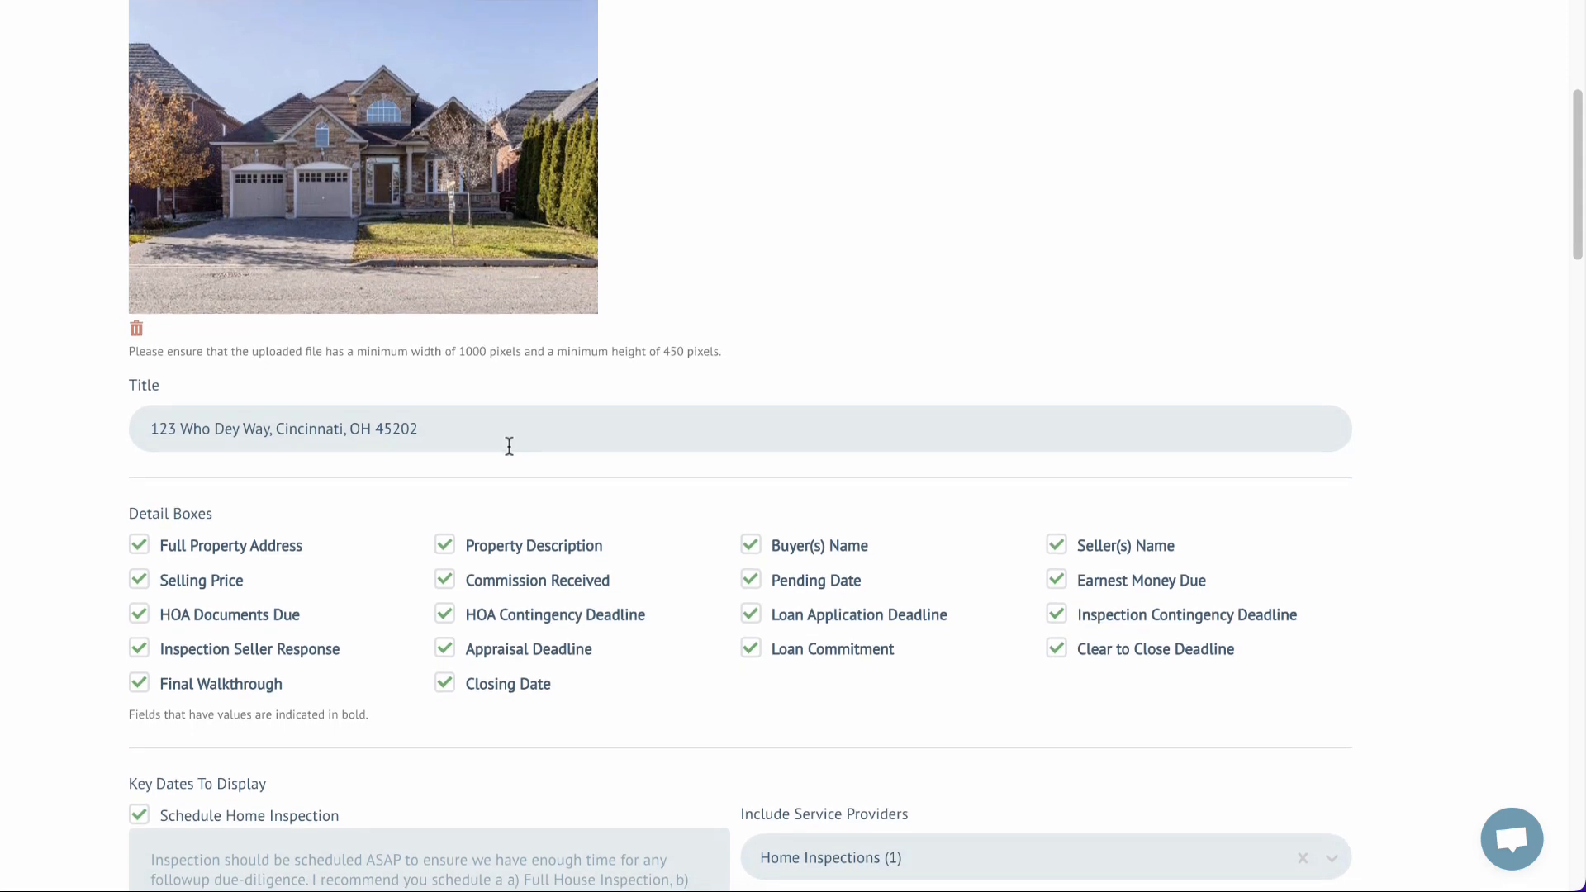
# - Exclude the Commission Received and Seller(s) Name detail boxes from the client portal
pyautogui.scroll(-5, 508, 446)
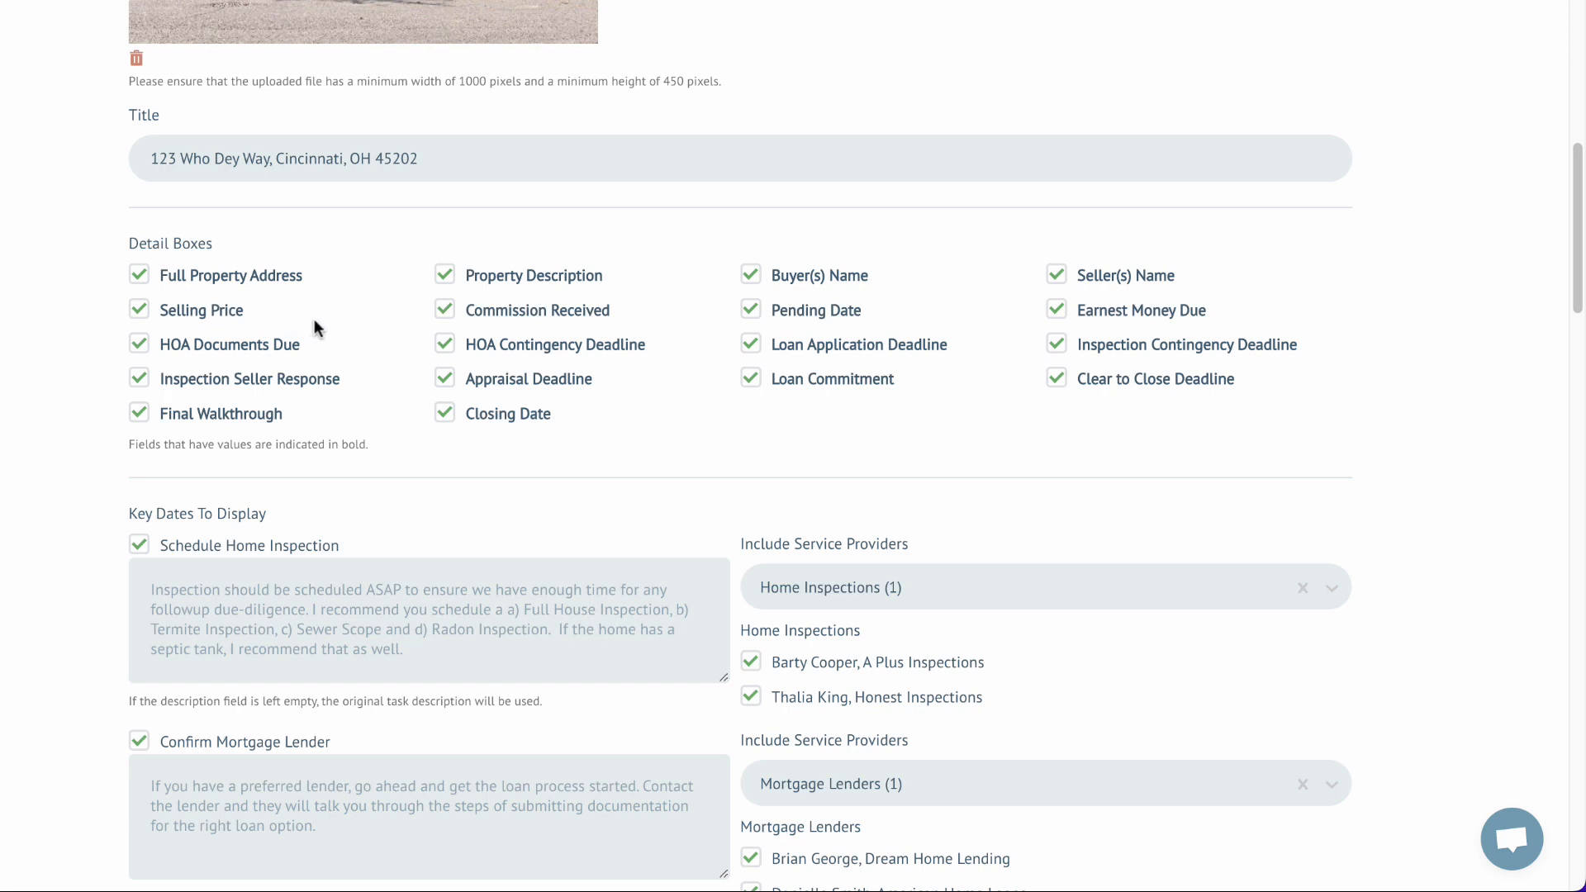
pyautogui.click(446, 311)
pyautogui.click(1060, 276)
# - Clear and reselect Home Inspections as the service provider category for Schedule Home Inspection, trying Insurance as a second category and removing it
pyautogui.scroll(-4, 801, 405)
pyautogui.scroll(-1, 808, 390)
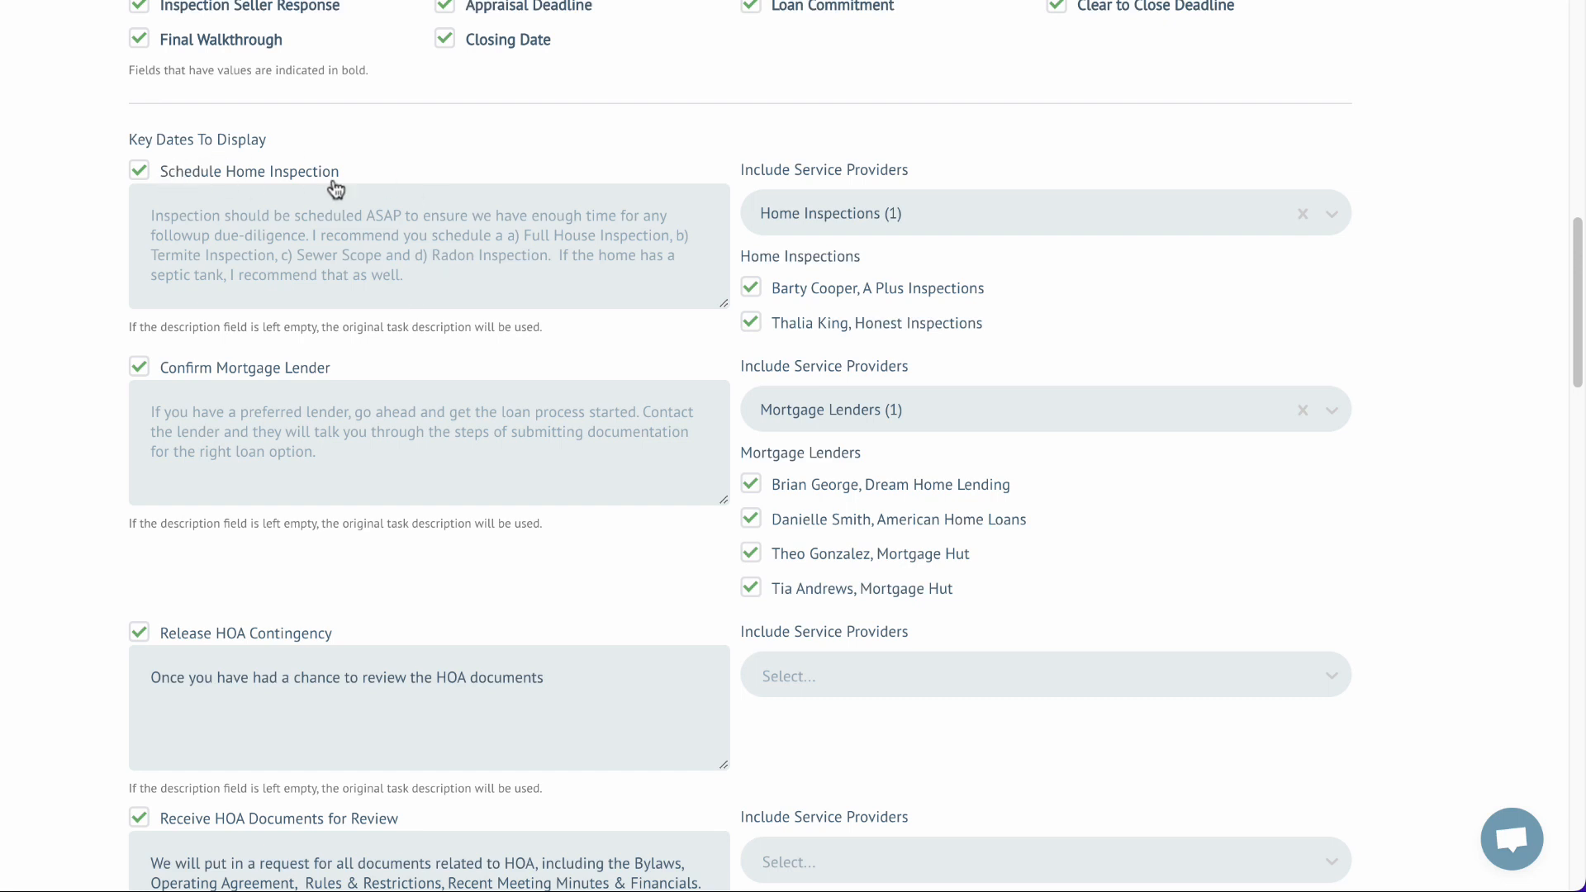
pyautogui.click(152, 218)
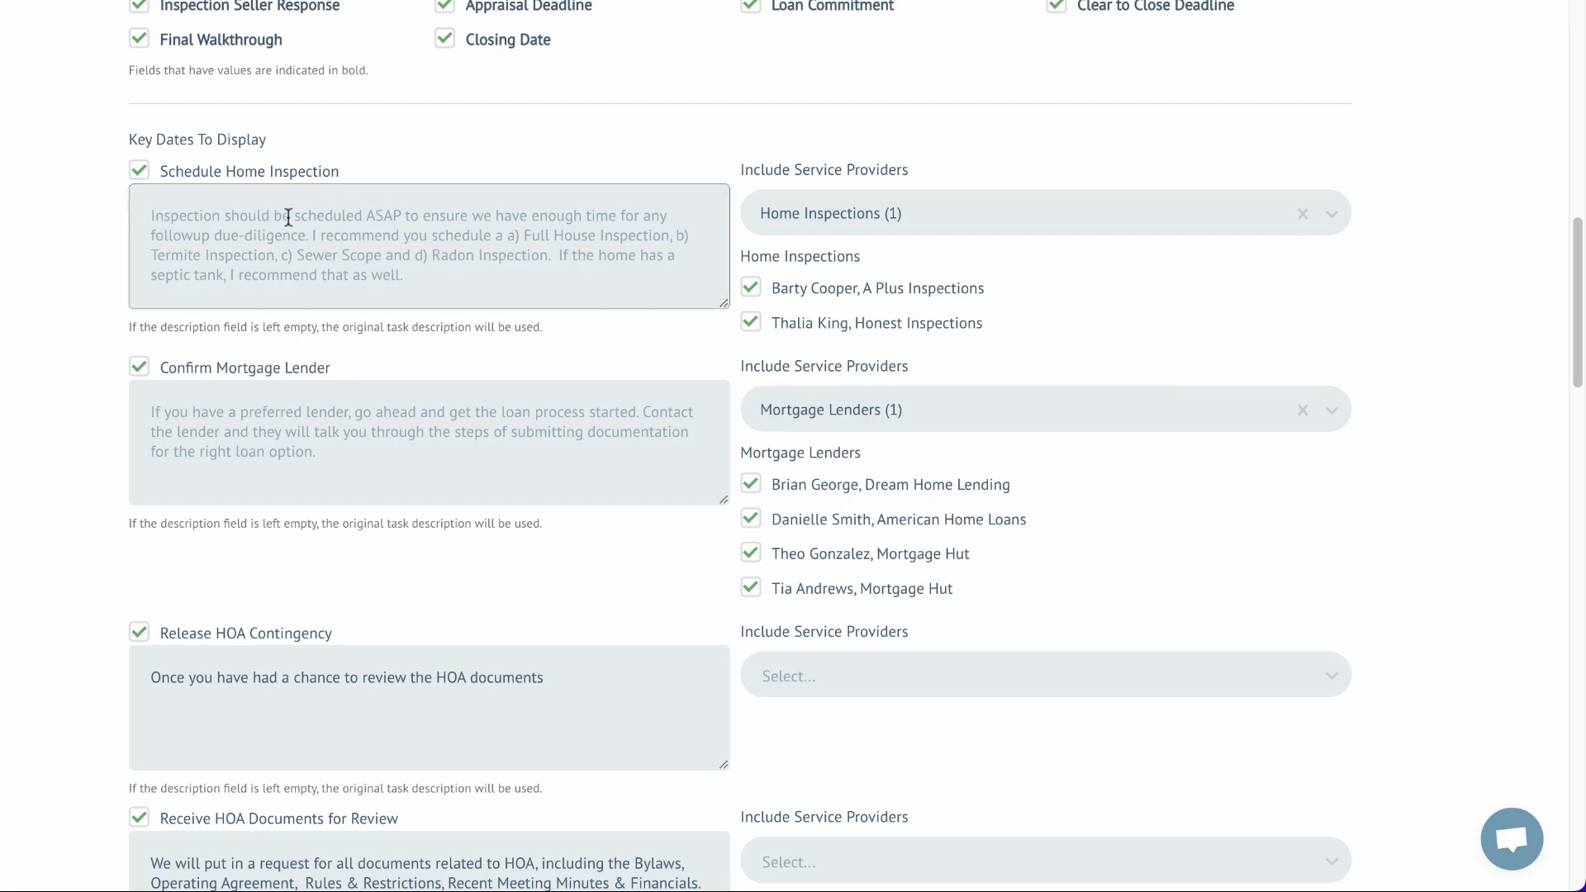
pyautogui.click(1301, 214)
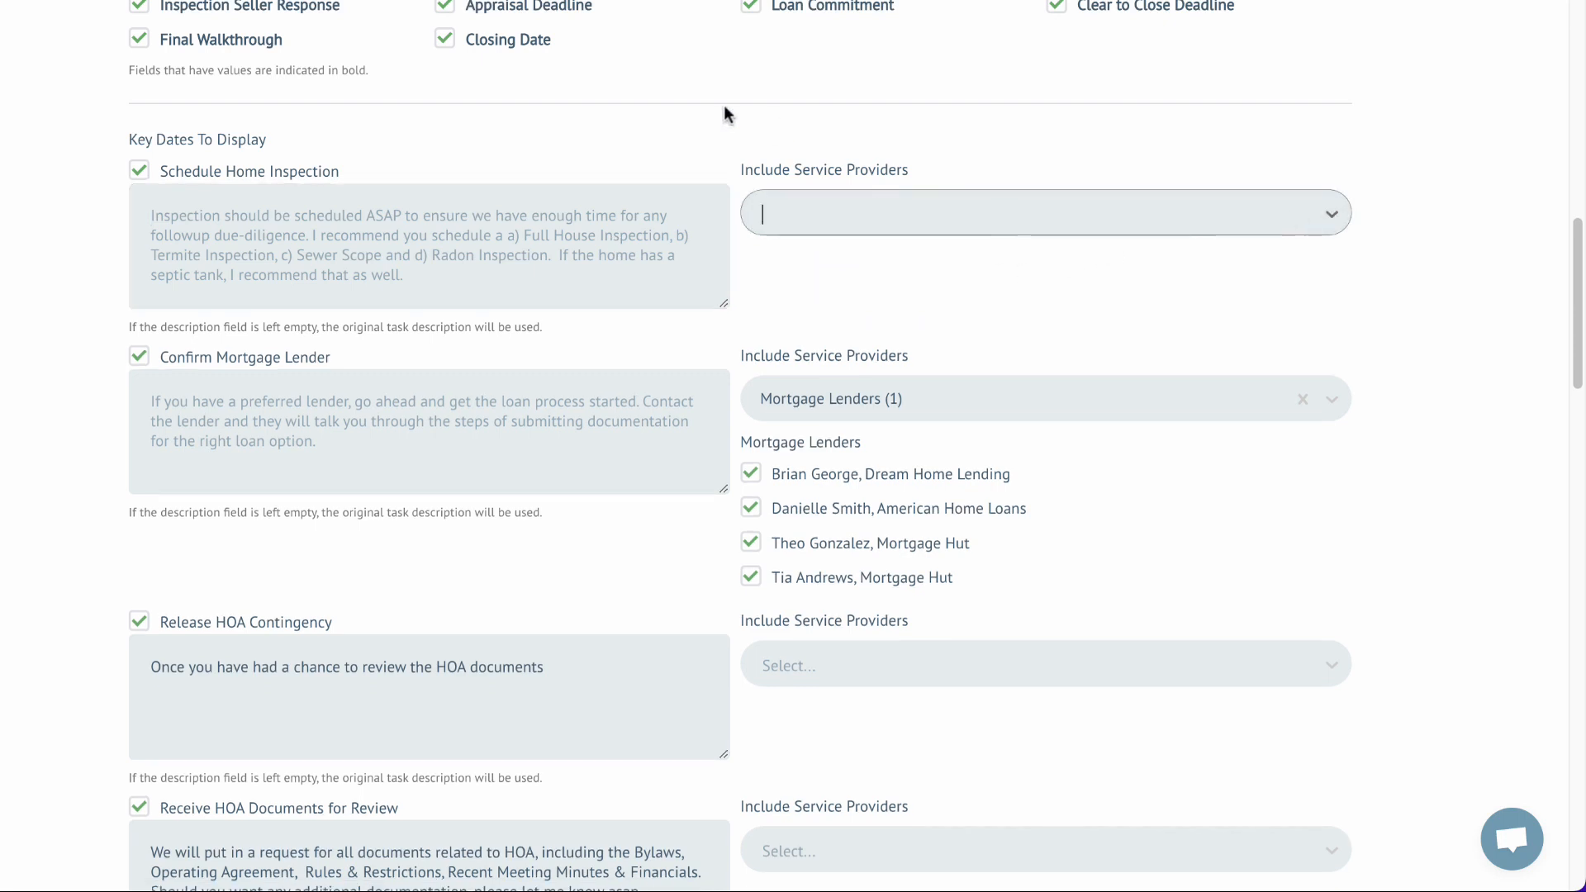
pyautogui.click(1339, 212)
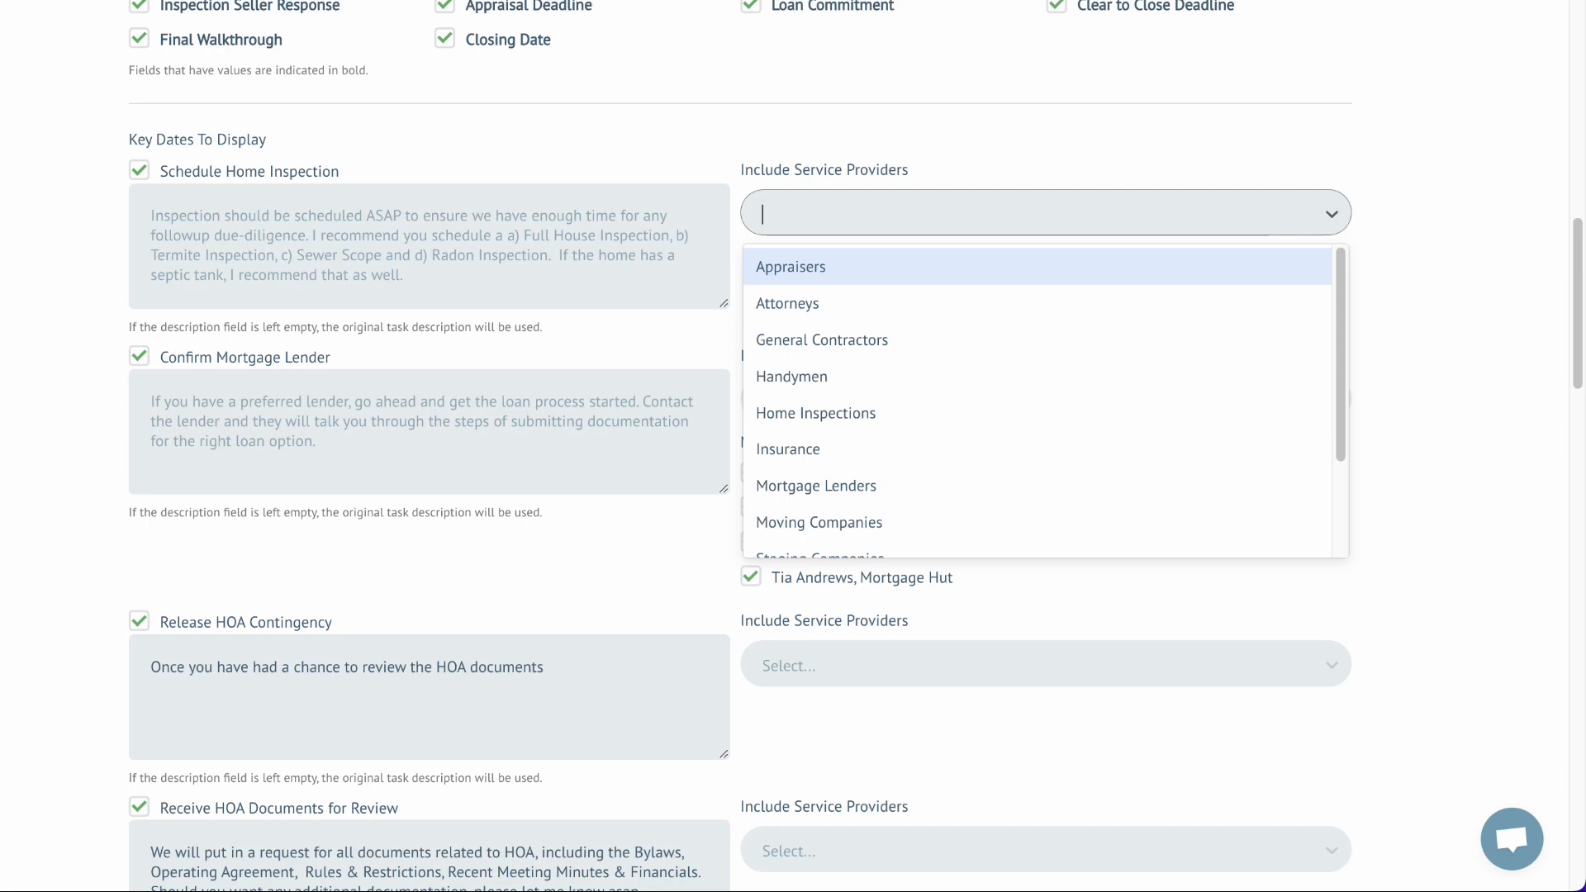
pyautogui.click(920, 410)
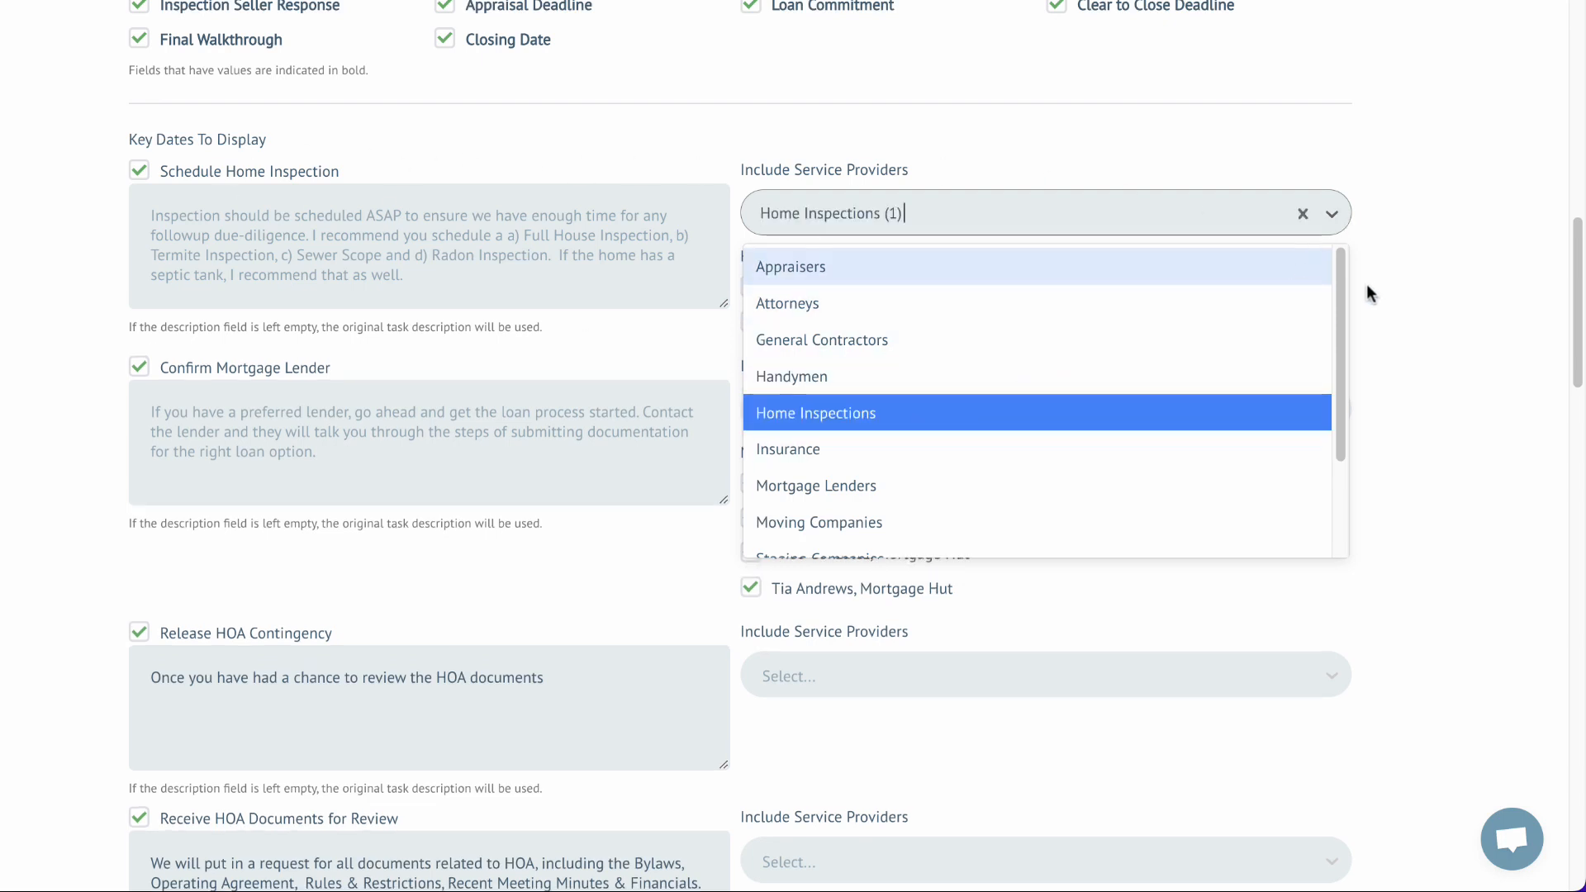
pyautogui.click(964, 449)
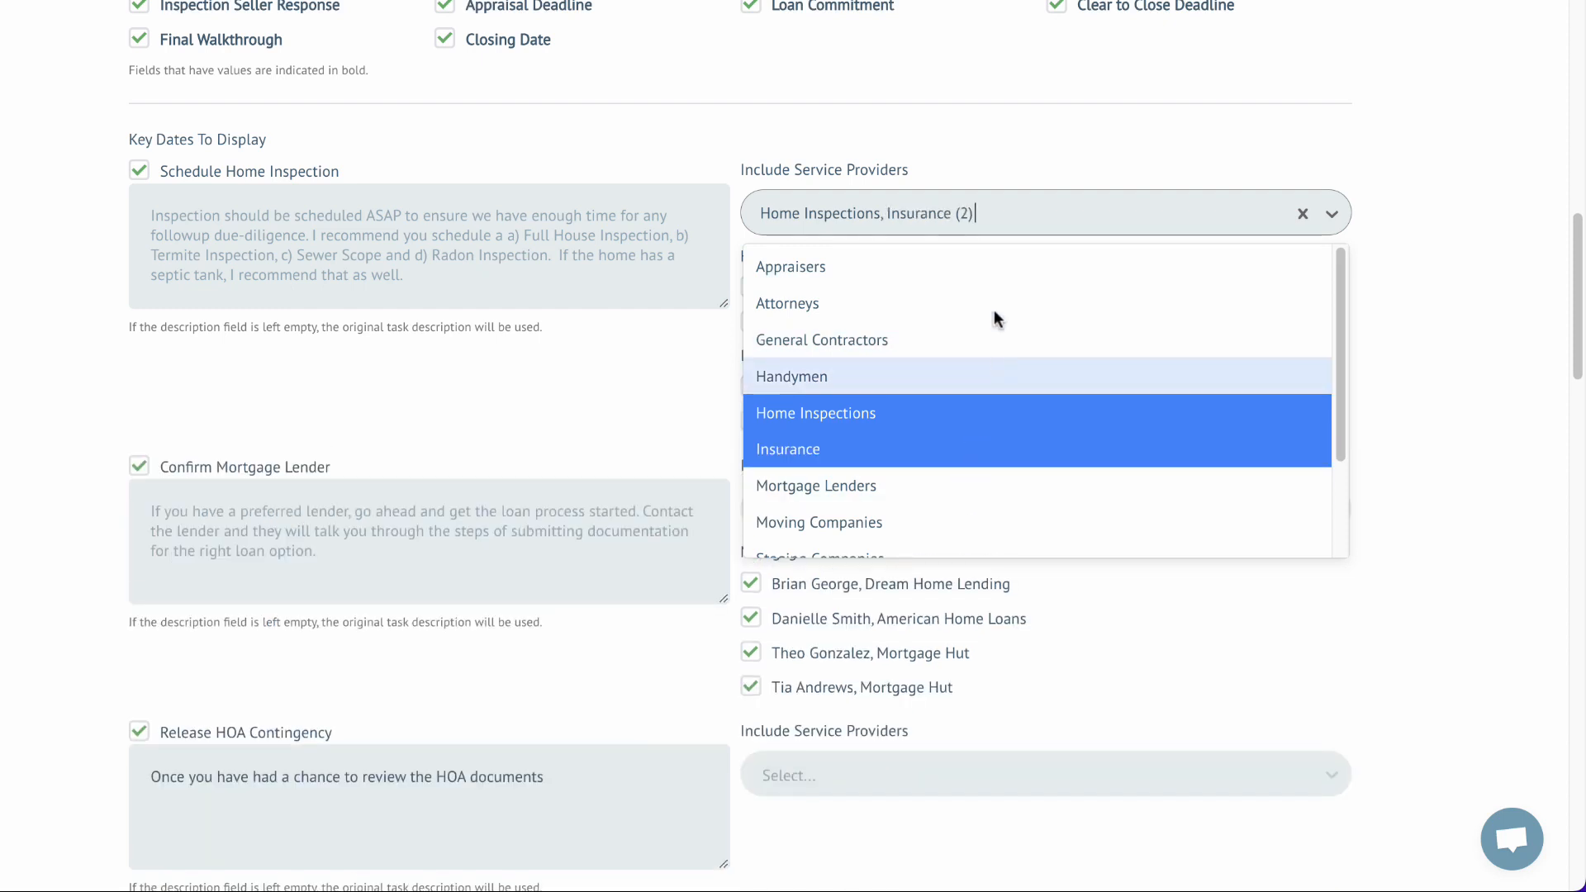
pyautogui.press('BackSpace')
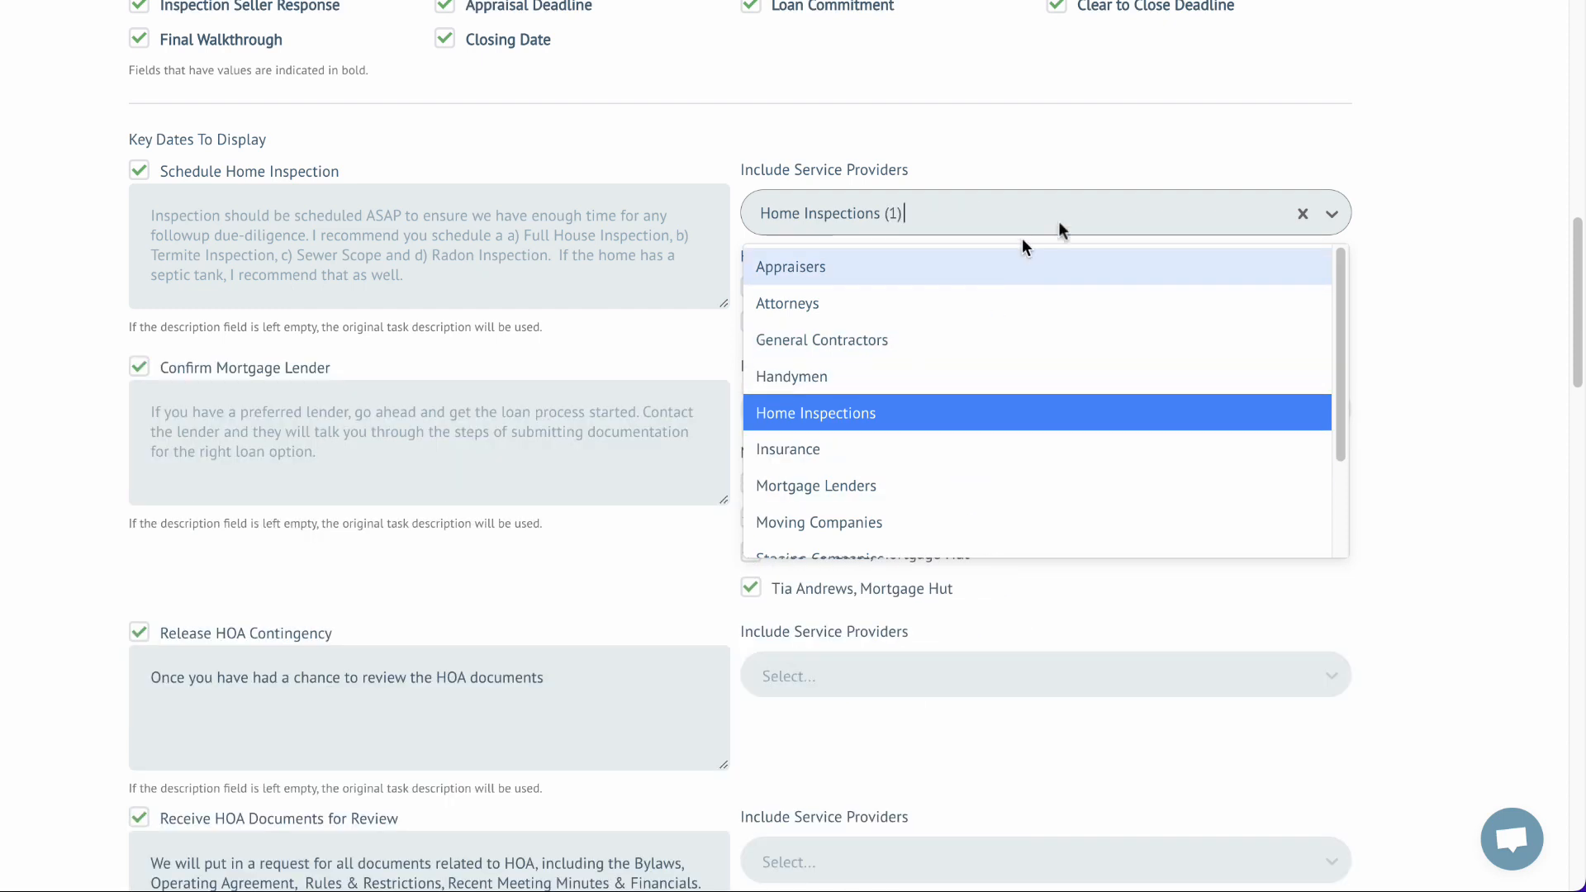
# - Include both A Plus Inspections and Honest Inspections for Schedule Home Inspection, and exclude the first-listed Mortgage Hut lender from Confirm Mortgage Lender
pyautogui.click(1393, 264)
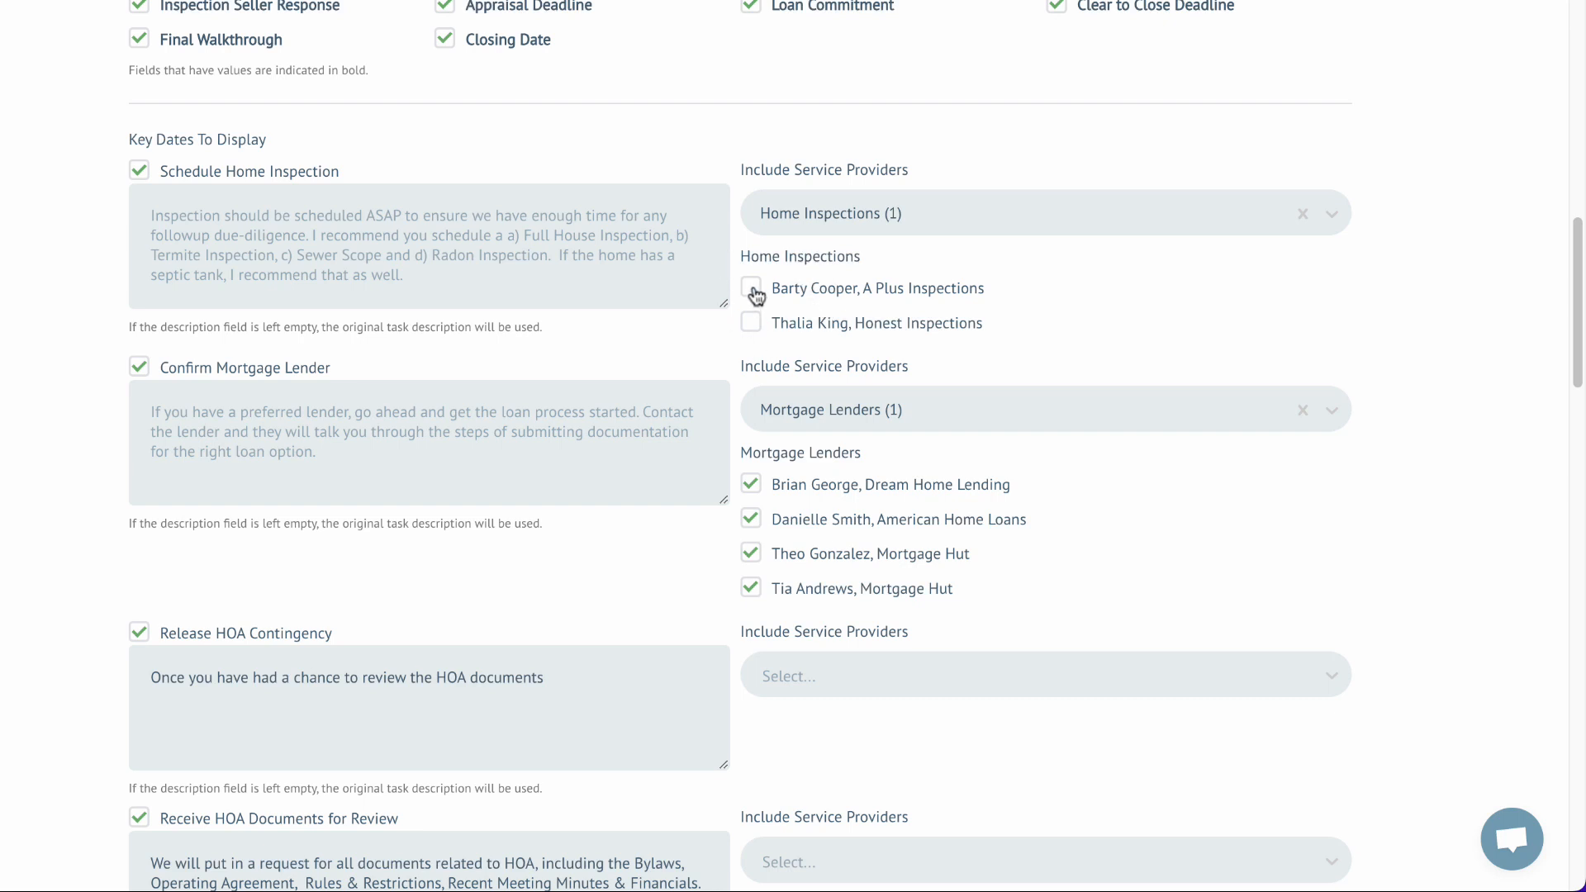
pyautogui.click(752, 323)
pyautogui.scroll(-1, 1132, 345)
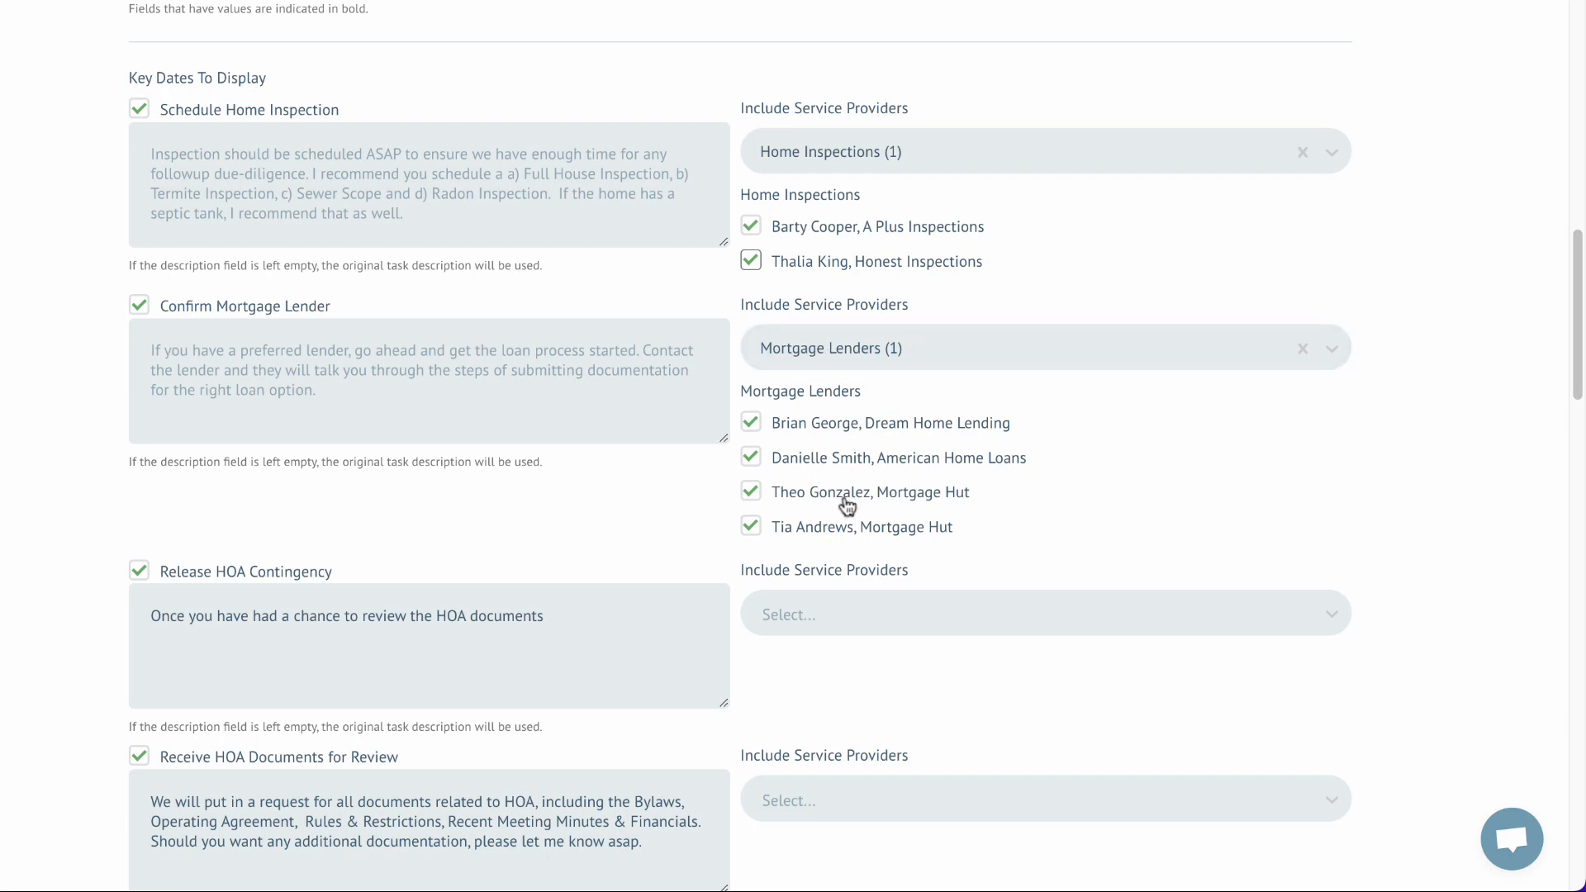
pyautogui.click(752, 493)
# - Enter "Don't forget to attend your vitual closing, in the sky." as the description of the Attend Closing key date
pyautogui.scroll(-4, 1019, 496)
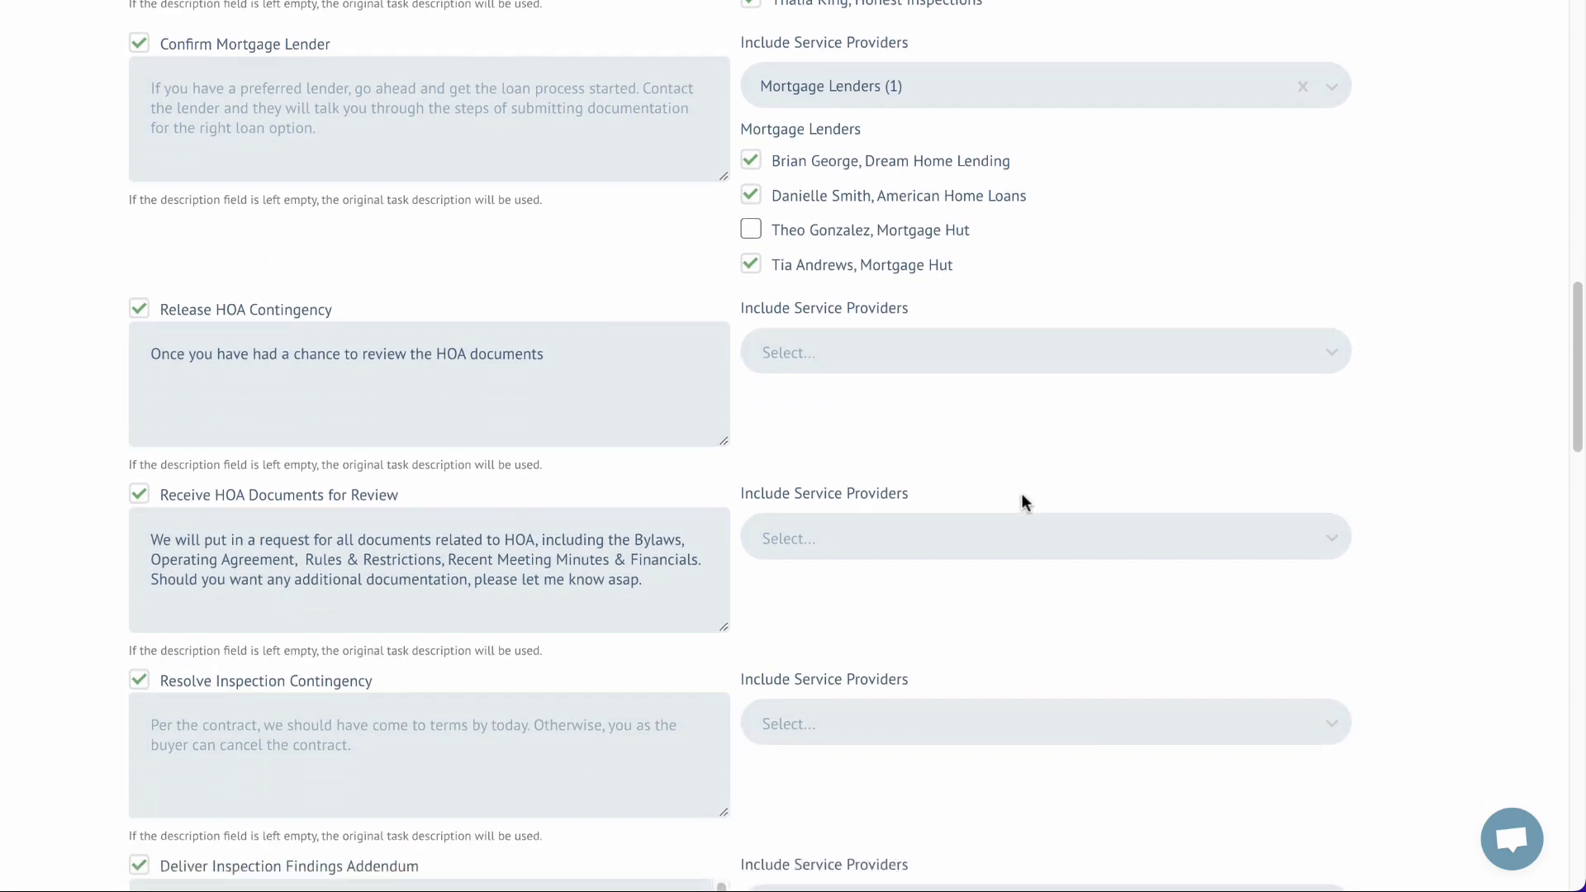
pyautogui.scroll(-4, 1021, 503)
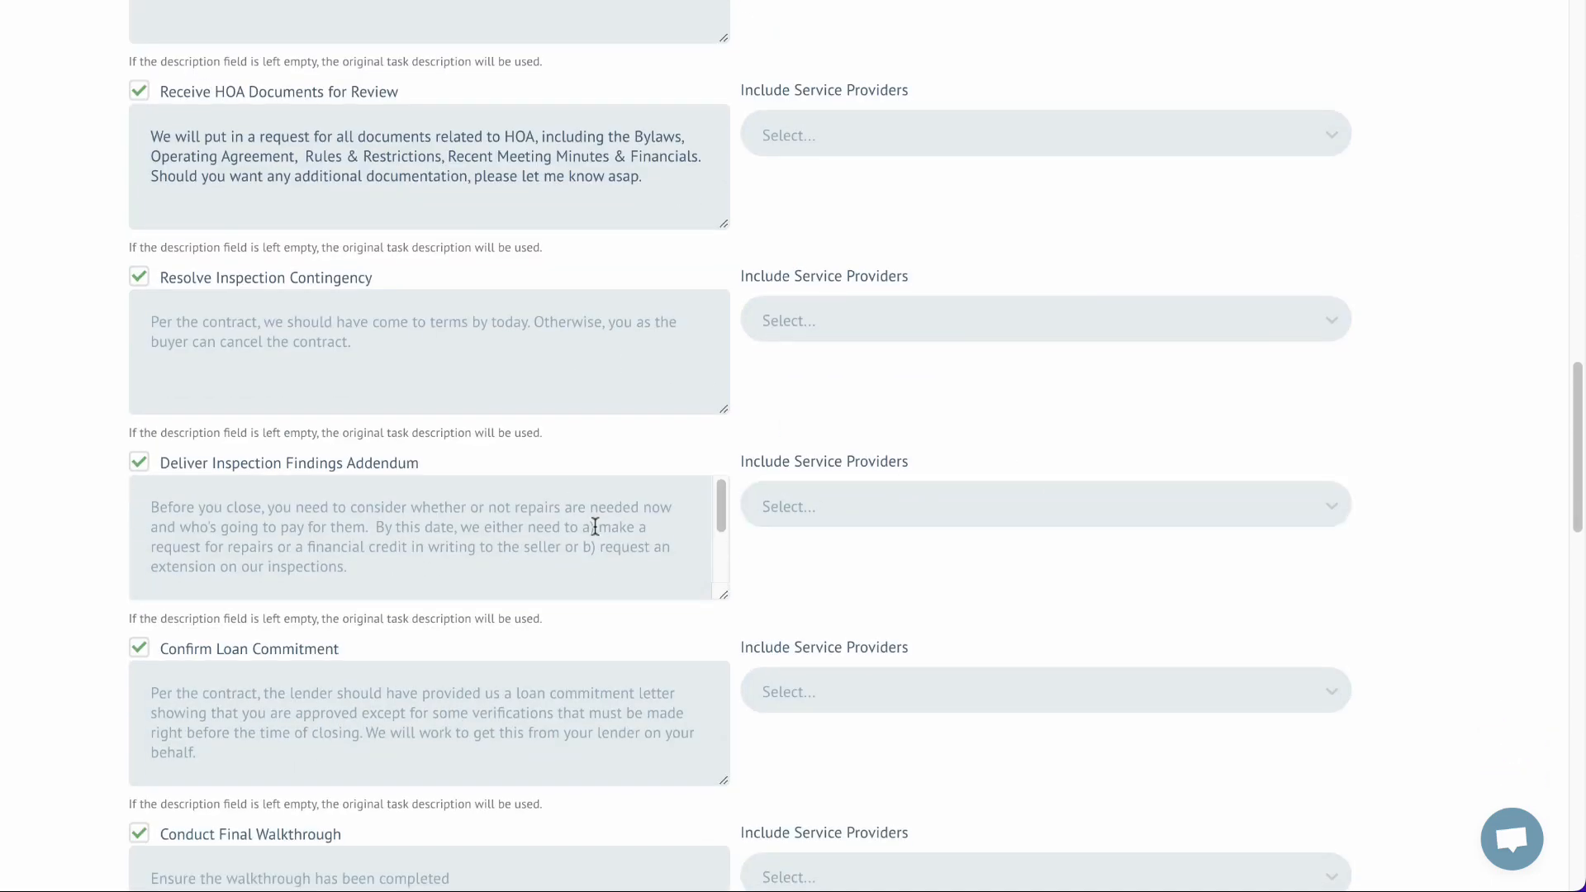
pyautogui.scroll(-2, 595, 526)
pyautogui.scroll(-6, 993, 532)
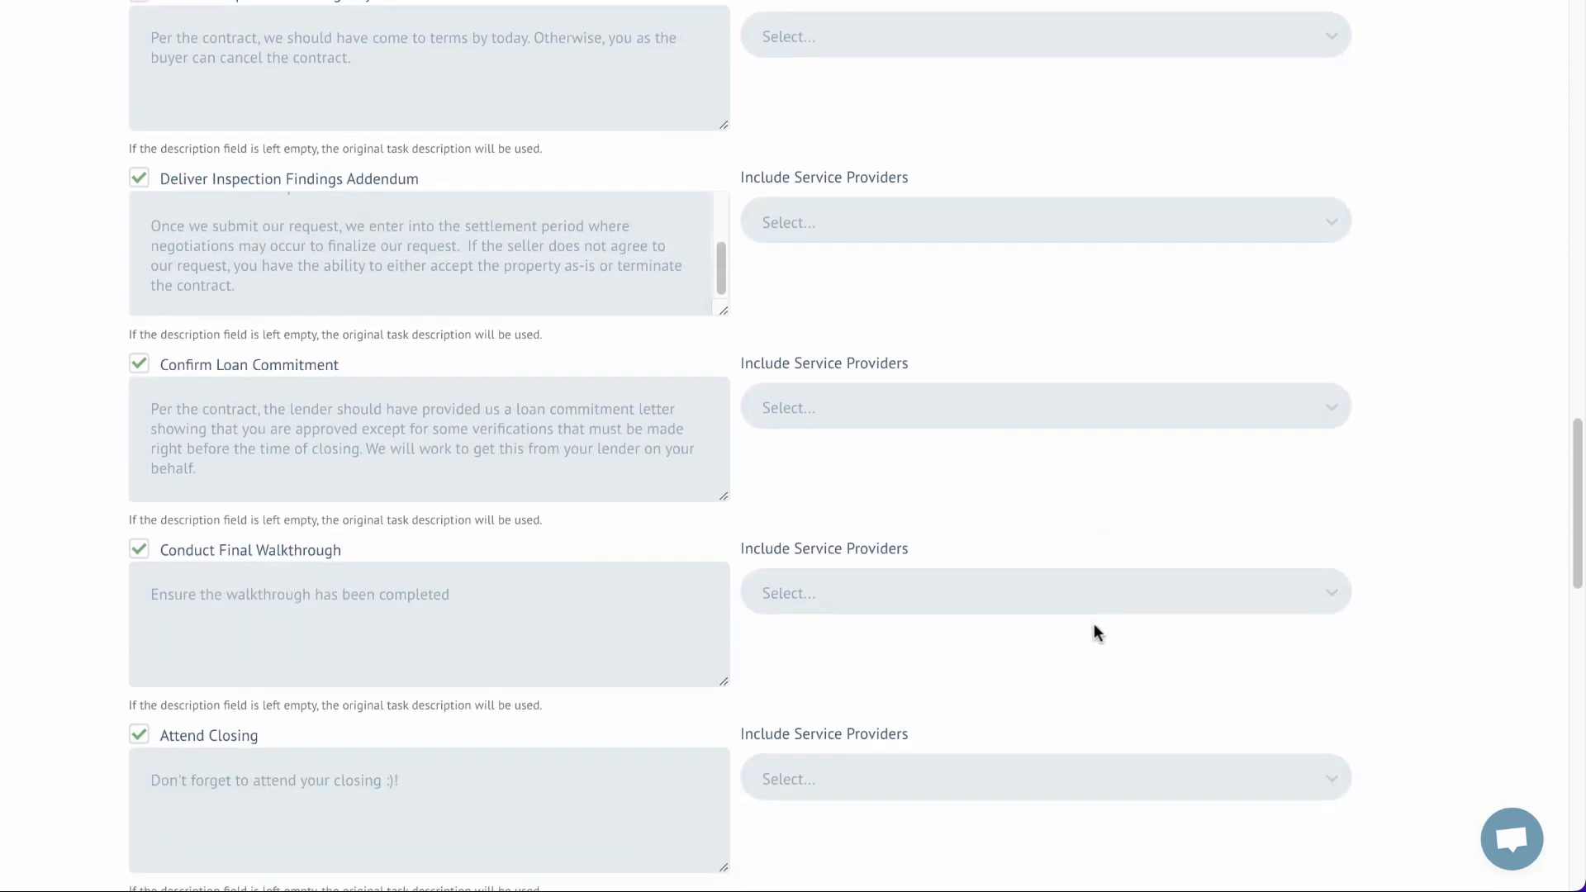
pyautogui.scroll(-2, 1093, 628)
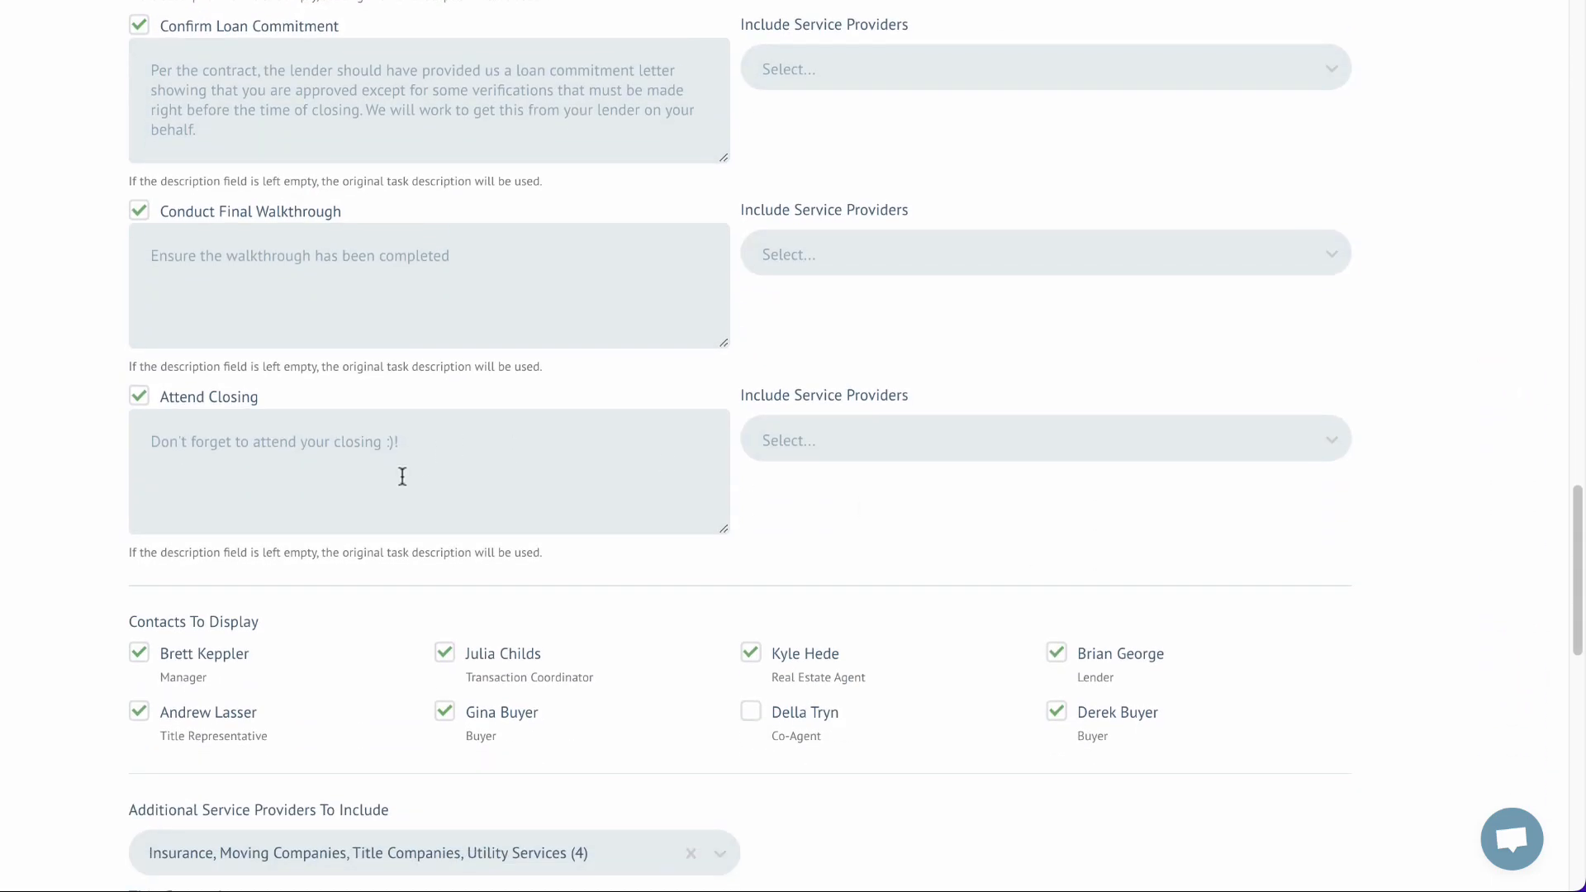
pyautogui.click(234, 446)
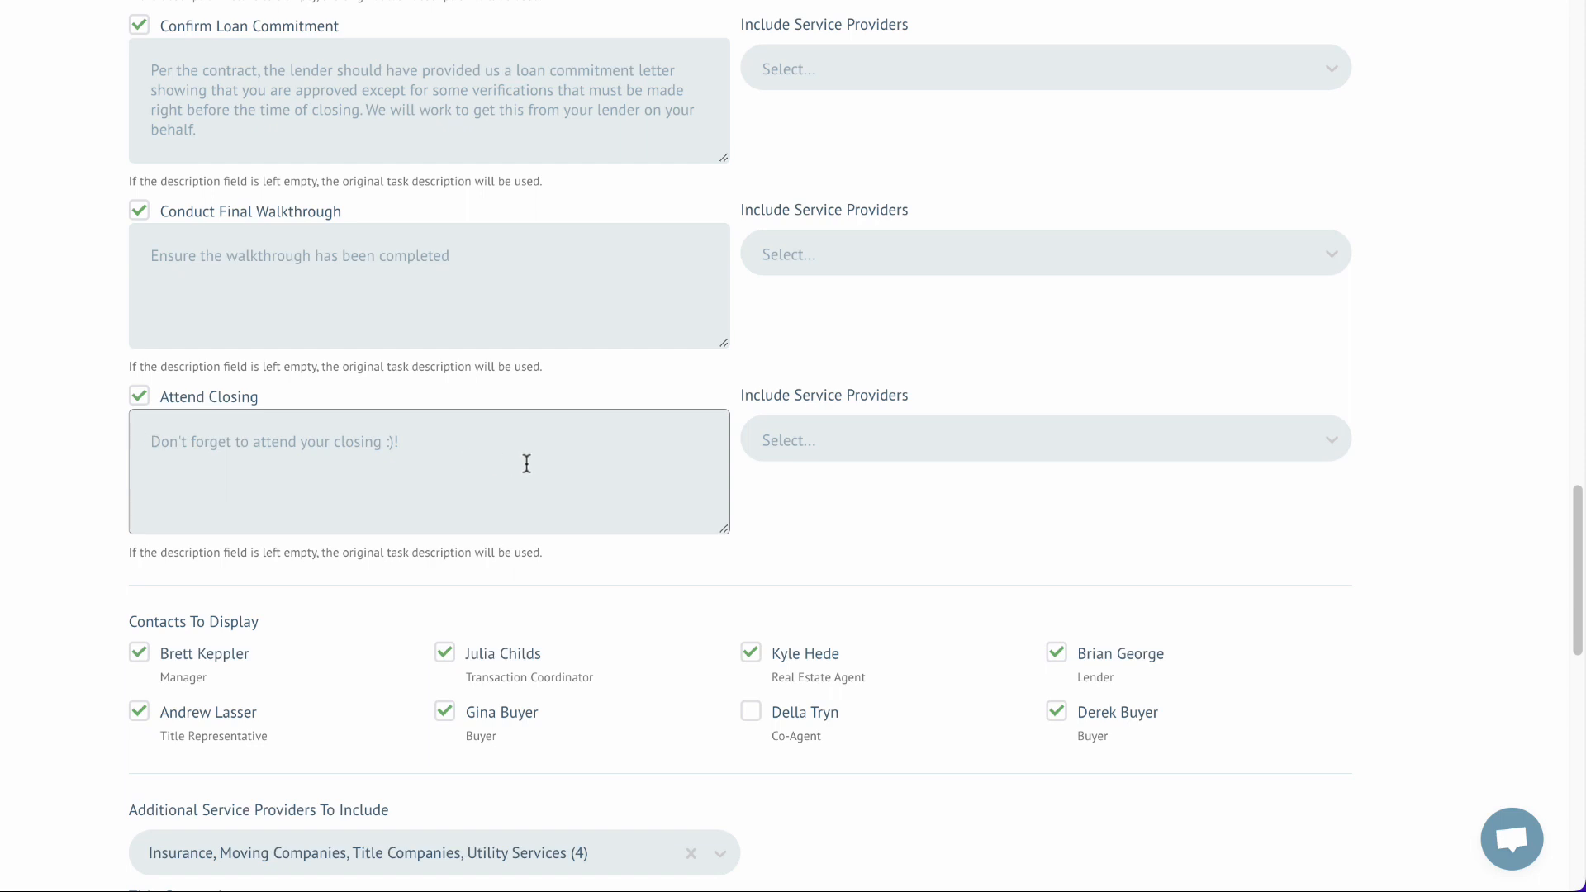
pyautogui.write("Don't forget to")
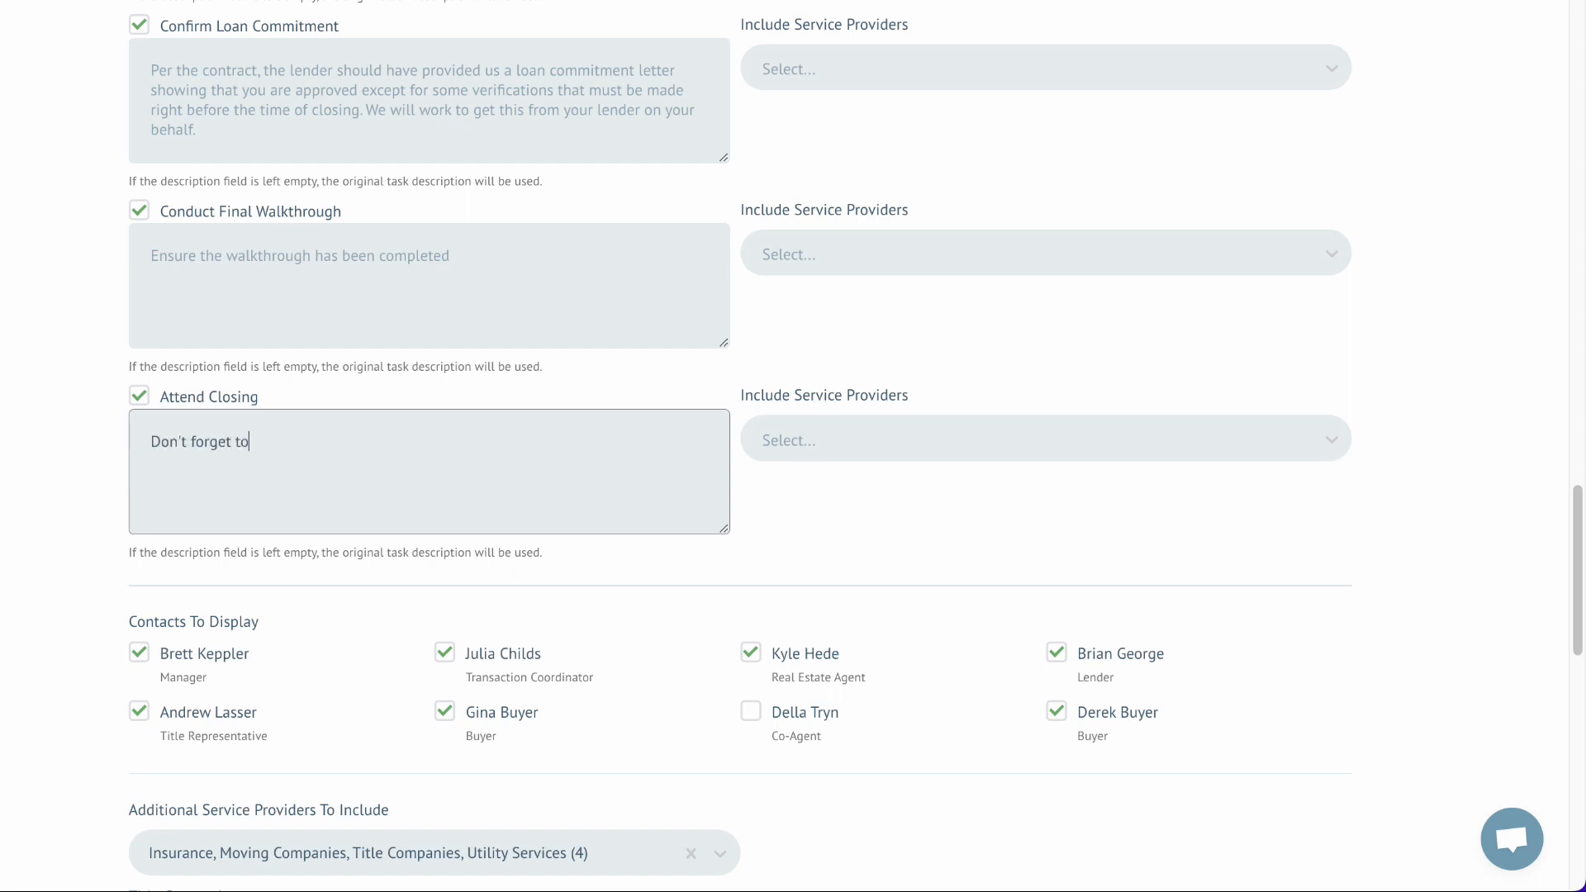
pyautogui.write(' attend your vitual closing, in the sky')
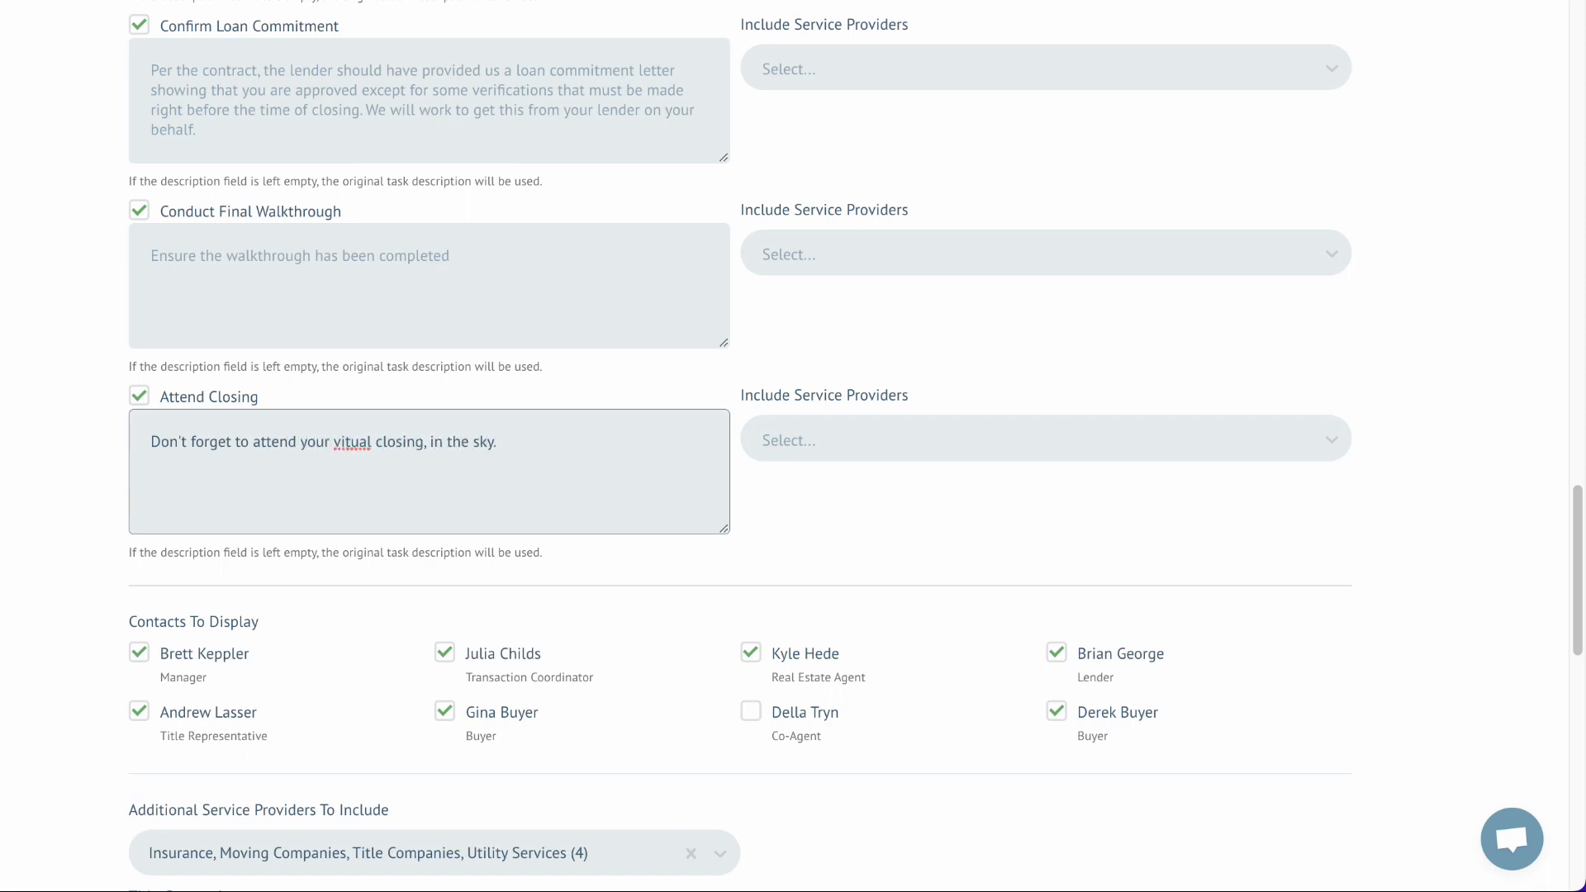
pyautogui.write('.')
pyautogui.click(855, 541)
# - Try including the co-agent among the contacts to display, and exclude that contact again
pyautogui.scroll(-3, 855, 541)
pyautogui.scroll(-1, 950, 479)
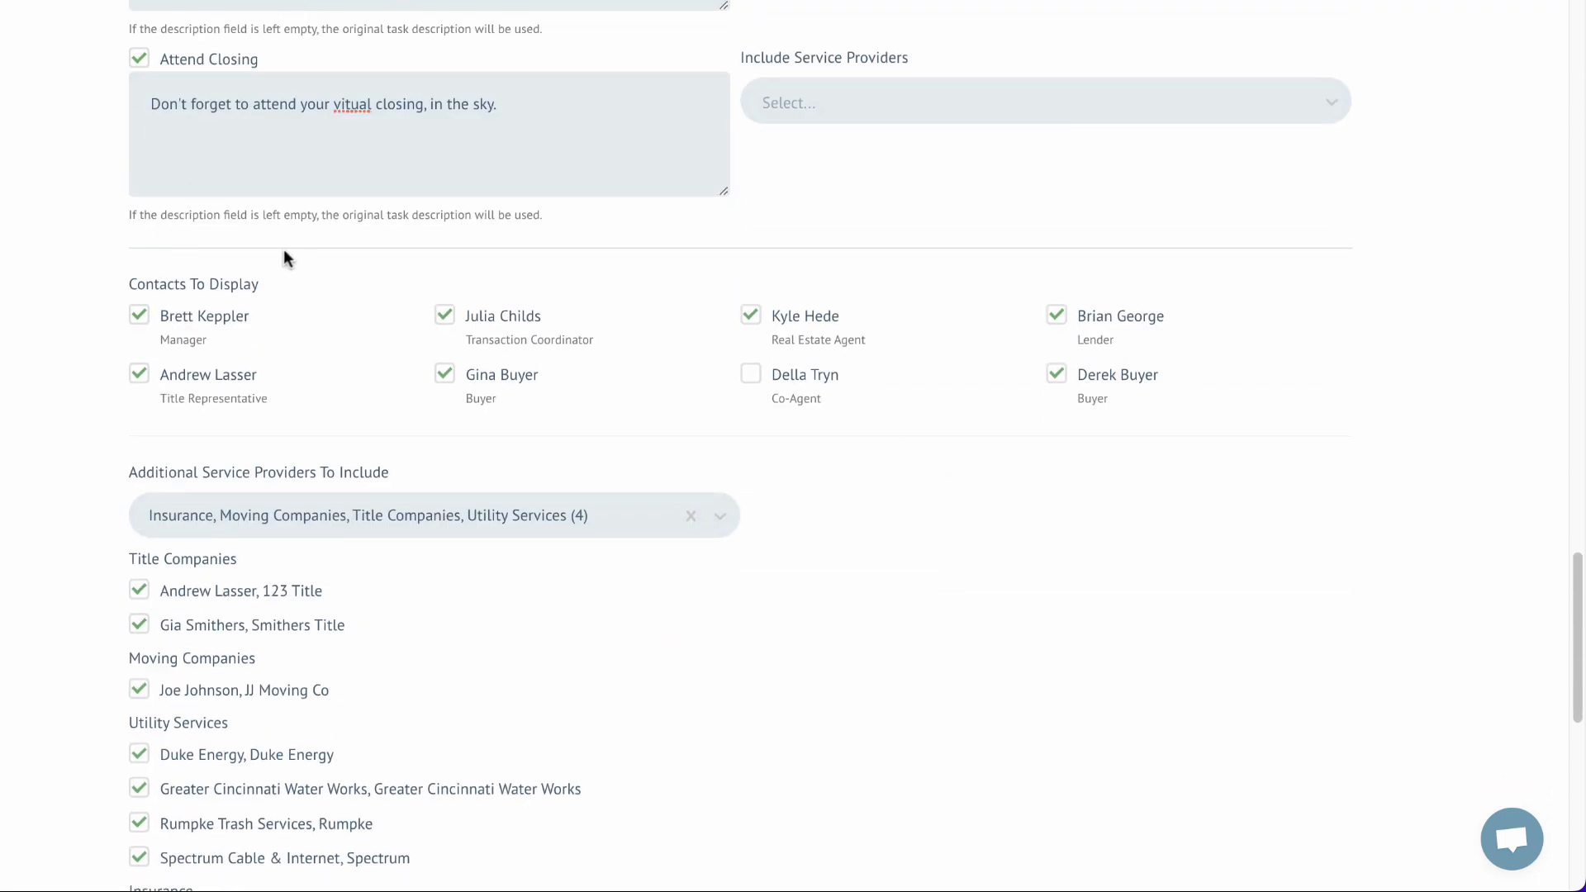
pyautogui.moveTo(122, 284); pyautogui.dragTo(330, 291)
pyautogui.click(330, 291)
pyautogui.click(751, 376)
pyautogui.click(751, 376)
# - Clear all additional service provider categories and select Utility Services
pyautogui.scroll(-4, 703, 418)
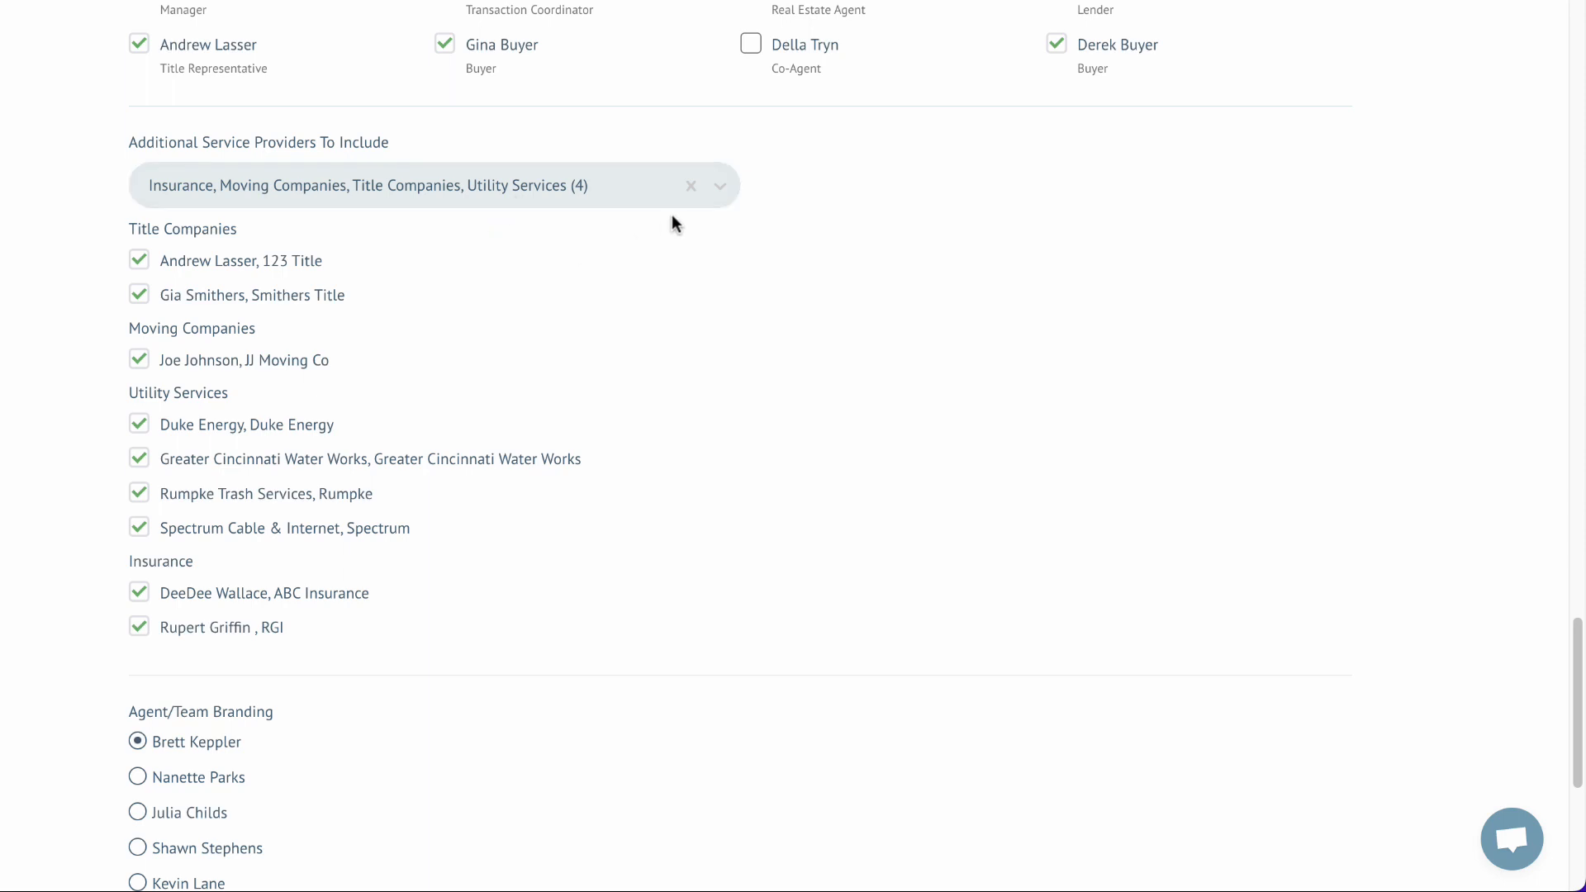
pyautogui.click(689, 186)
pyautogui.click(686, 186)
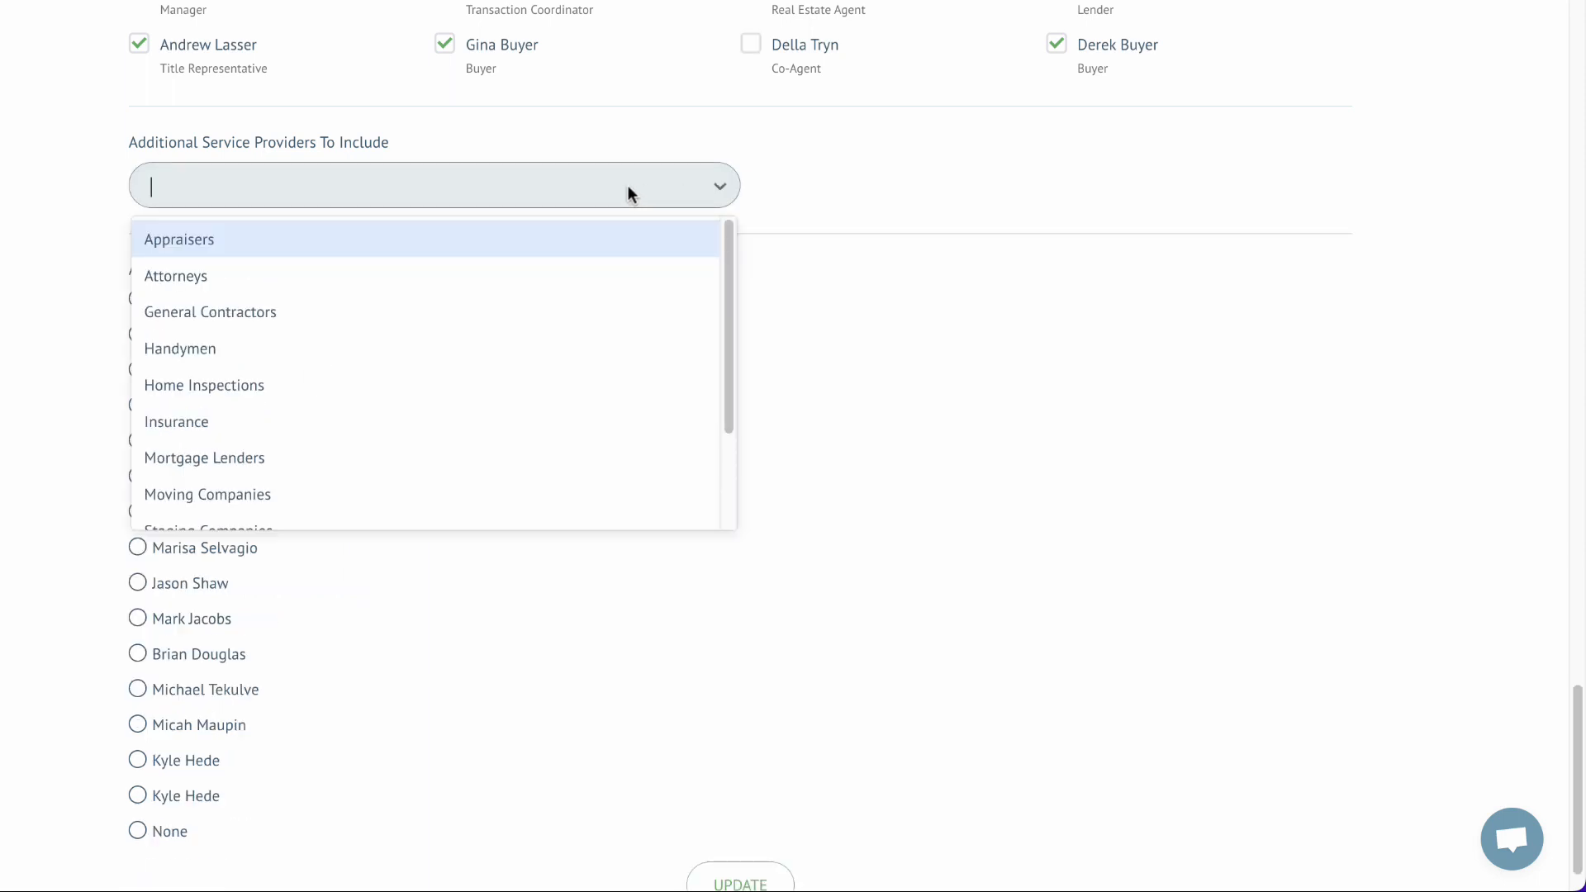
pyautogui.write('Utili')
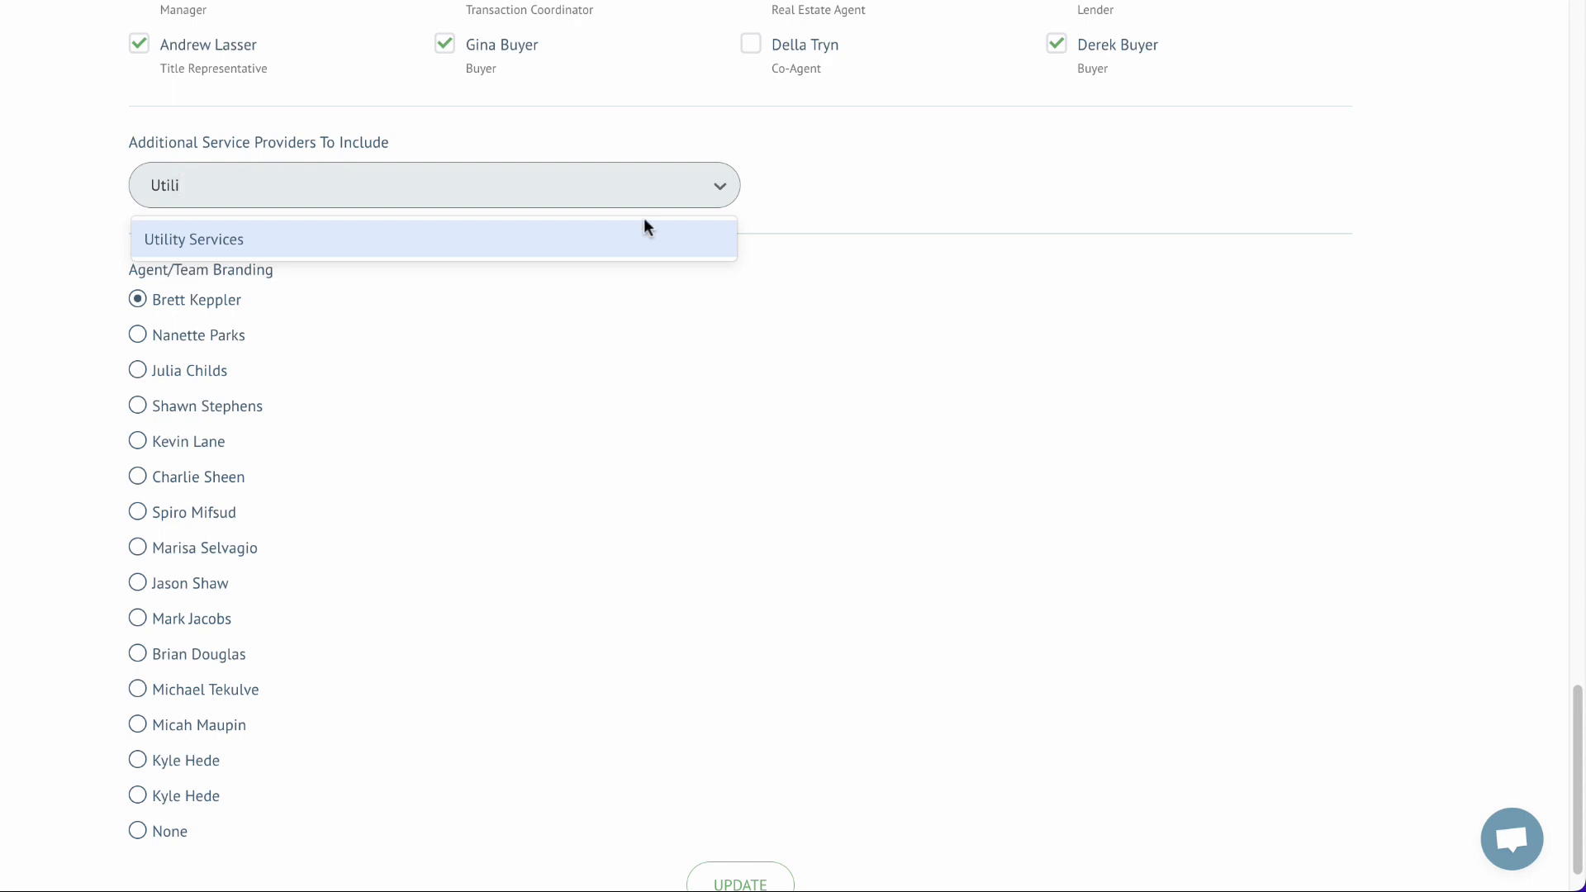
pyautogui.click(457, 240)
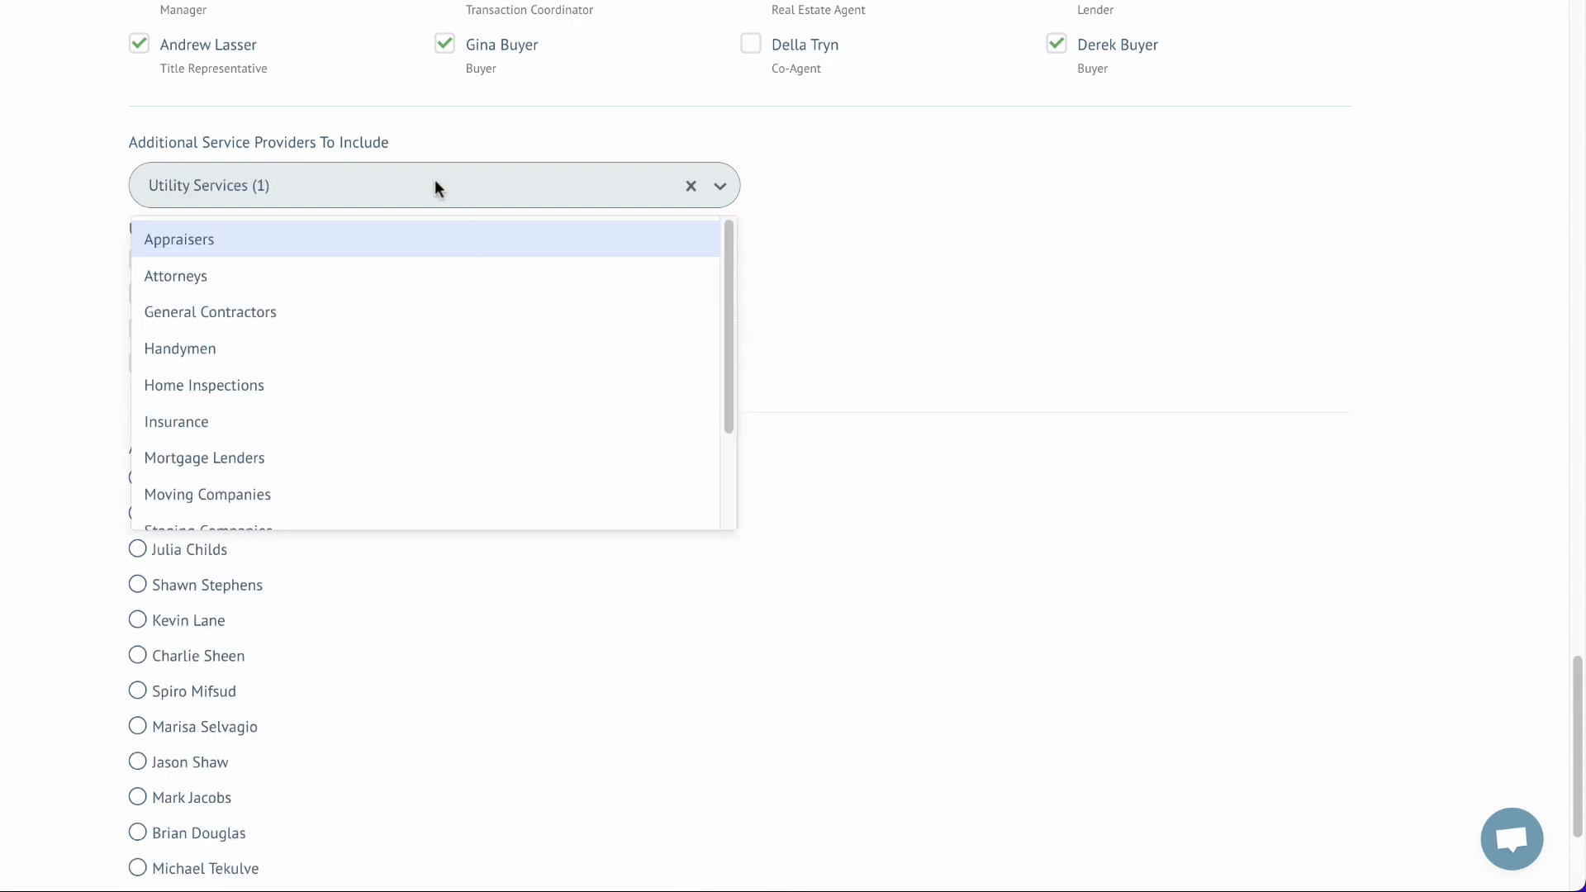
# - Add Moving Companies and Title Companies to the additional service provider categories
pyautogui.write('Mover')
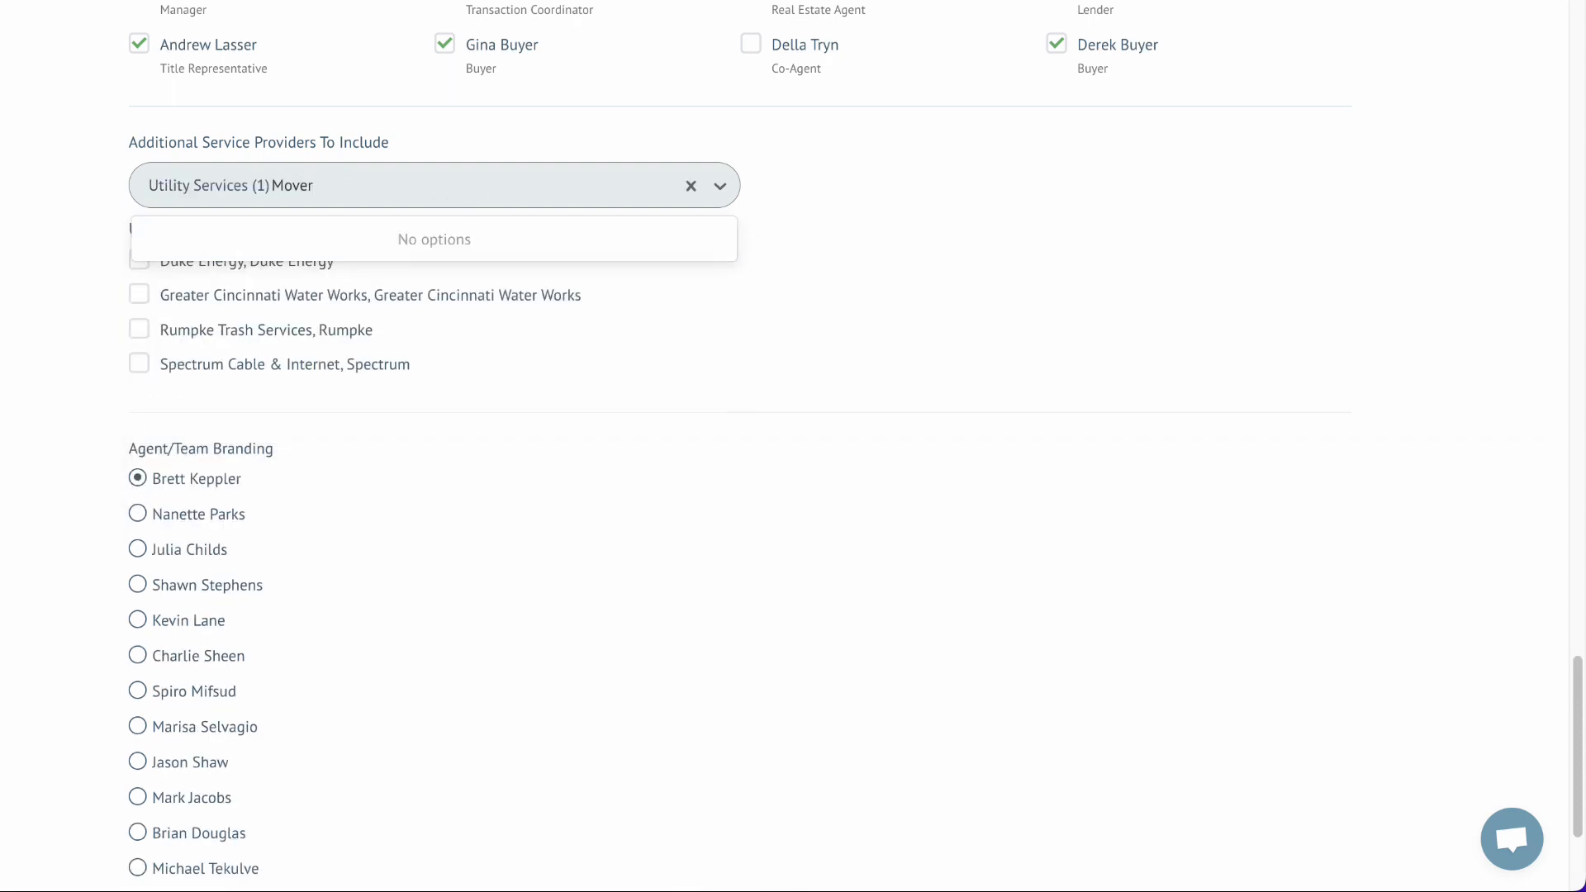
pyautogui.press('BackSpace')
pyautogui.press('BackSpace')
pyautogui.press('BackSpace')
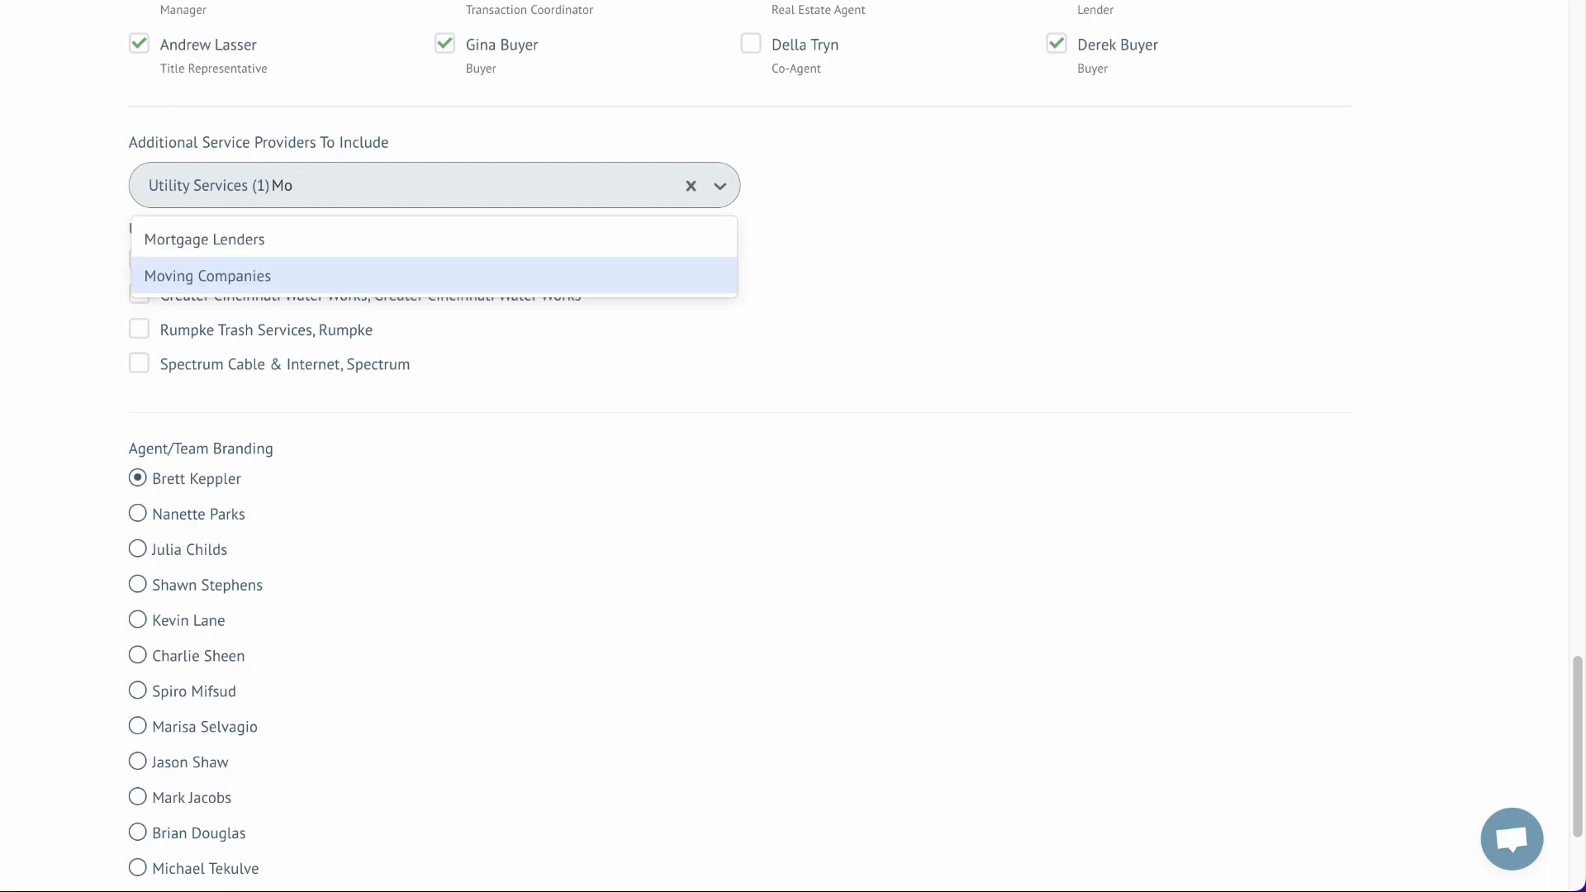
pyautogui.click(263, 276)
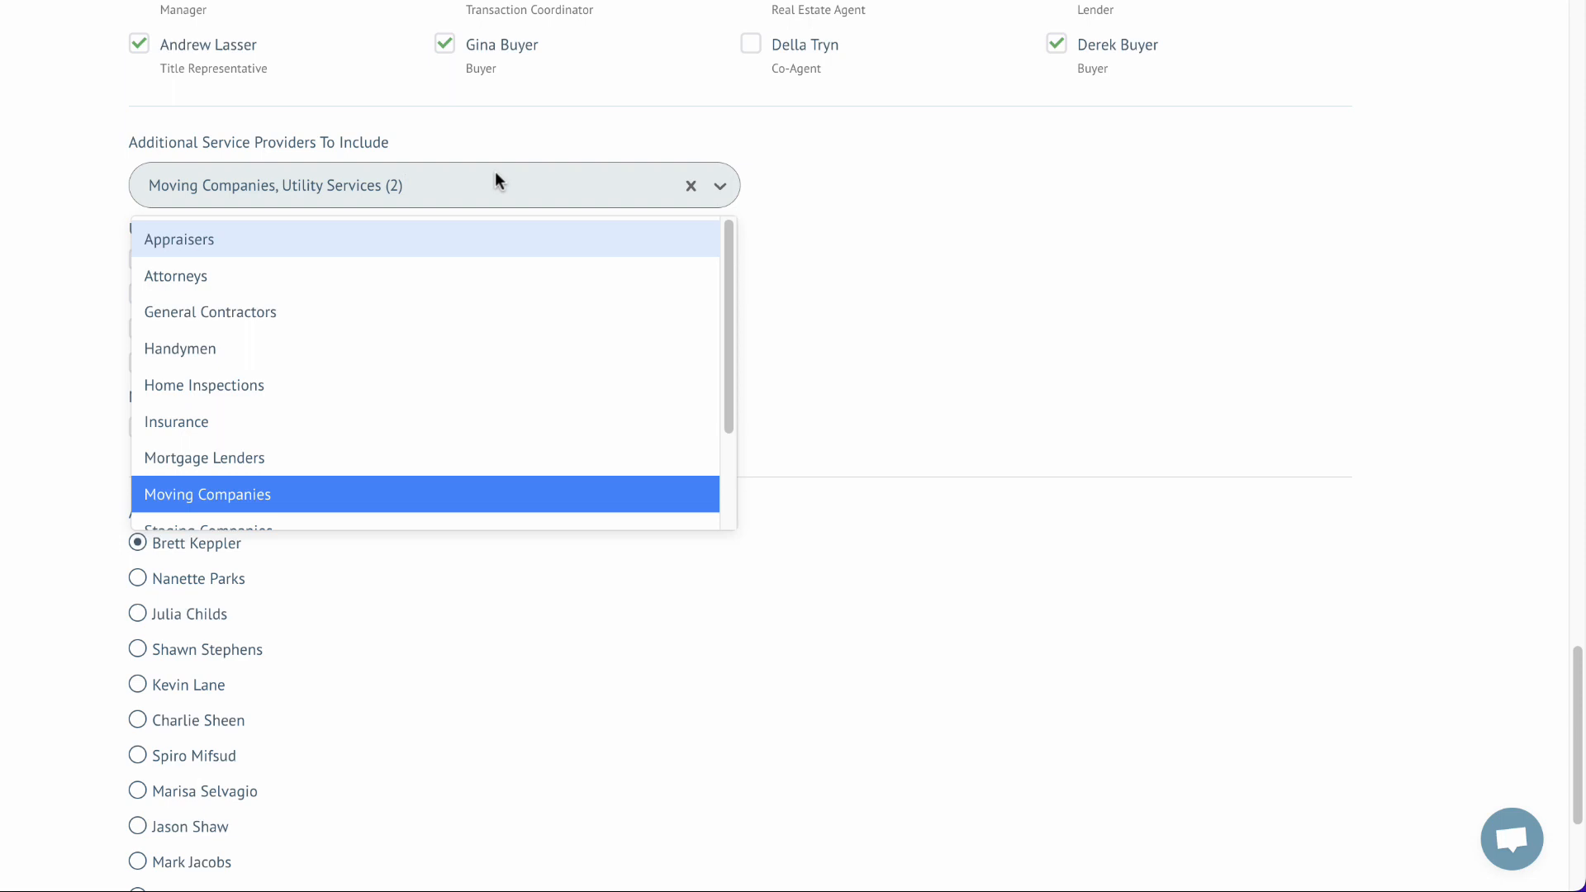
pyautogui.write('Title')
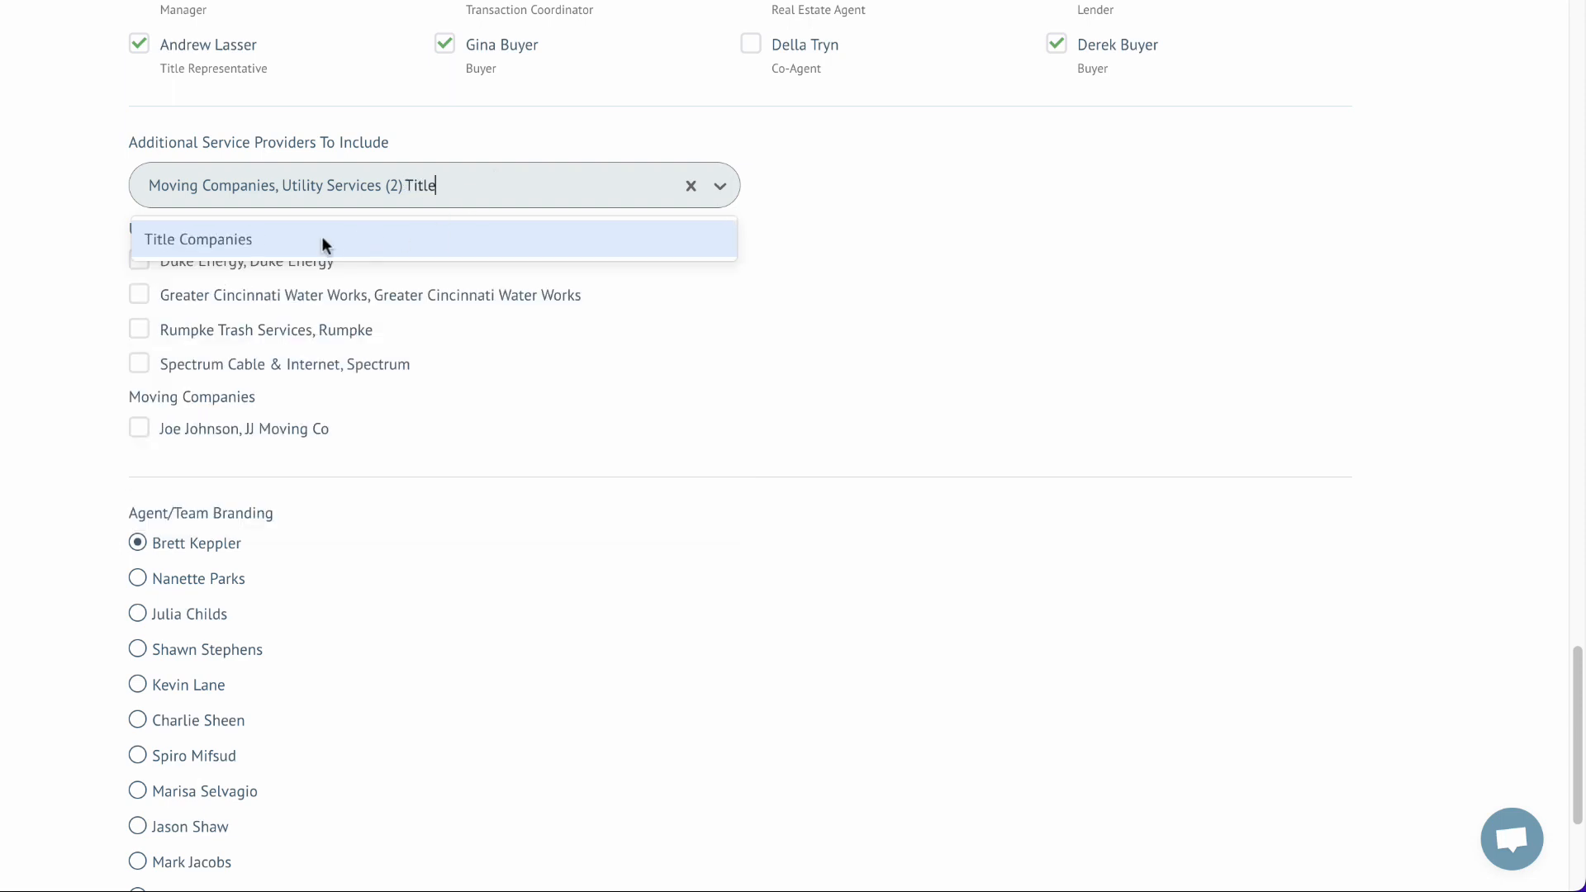
pyautogui.click(322, 239)
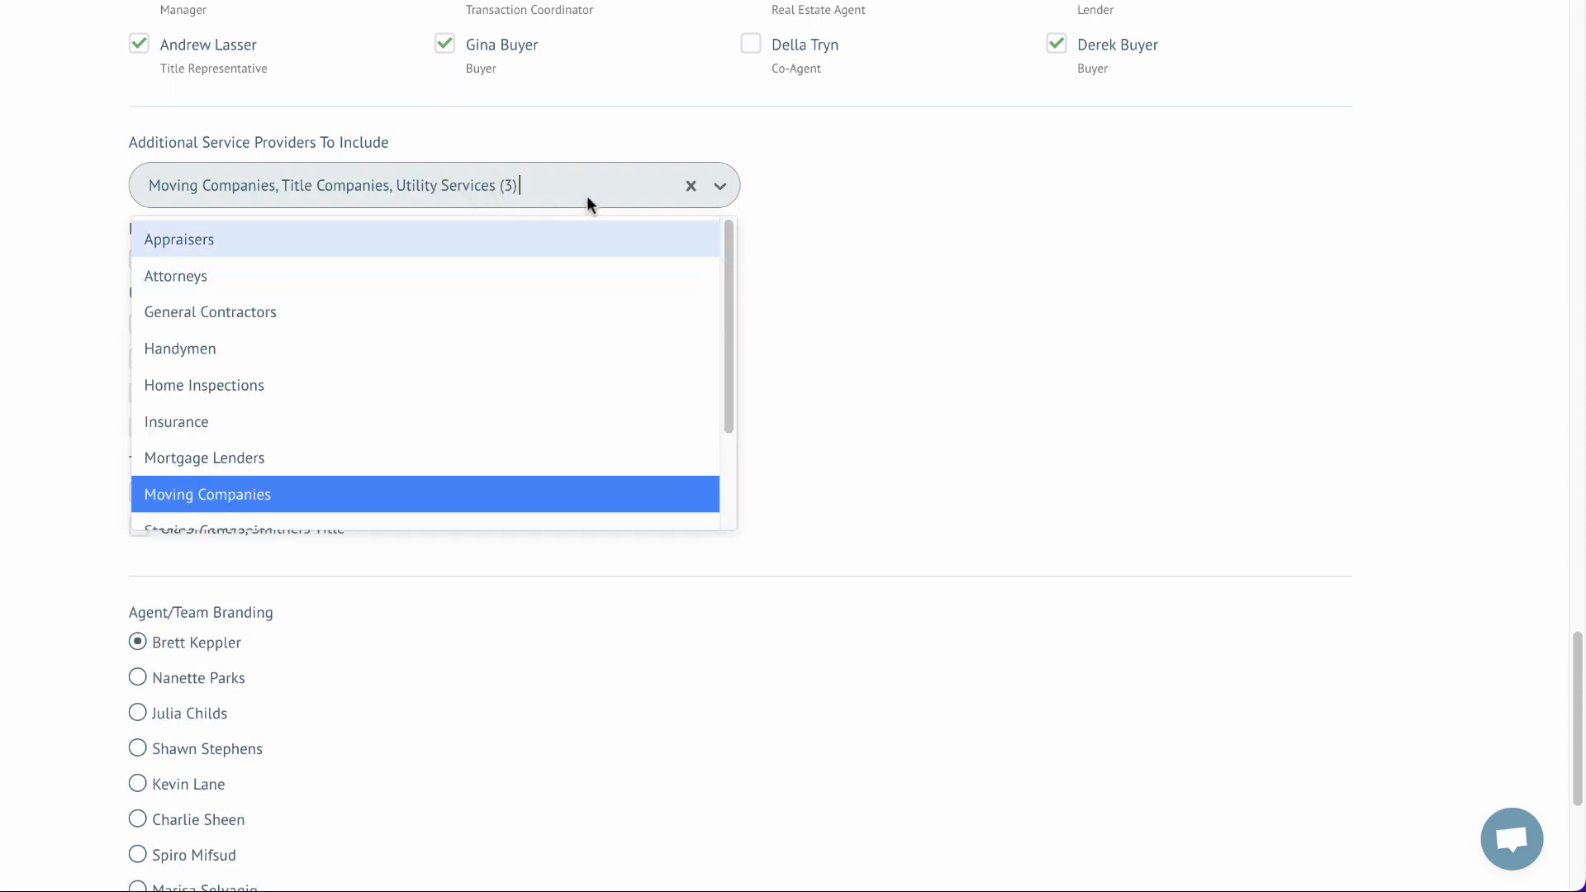
pyautogui.click(950, 380)
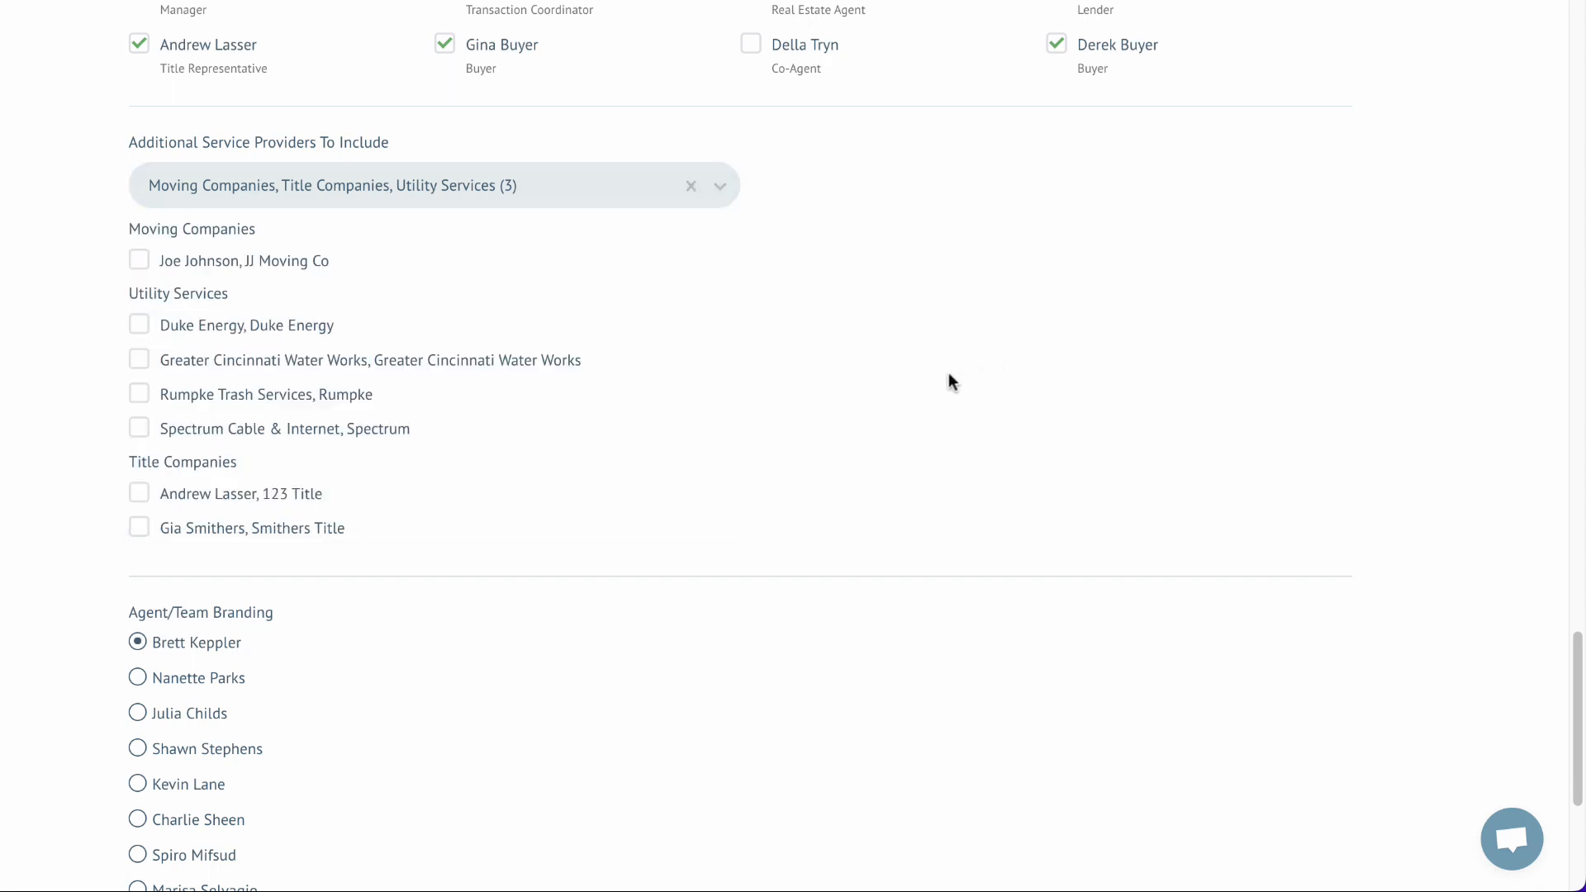
# - Include all listed providers under Moving Companies, Utility Services and Title Companies
pyautogui.click(140, 262)
pyautogui.click(142, 433)
pyautogui.click(142, 494)
pyautogui.click(141, 529)
# - Review the agent/team branding and the rest of the configuration, and save the client portal update
pyautogui.scroll(-5, 811, 405)
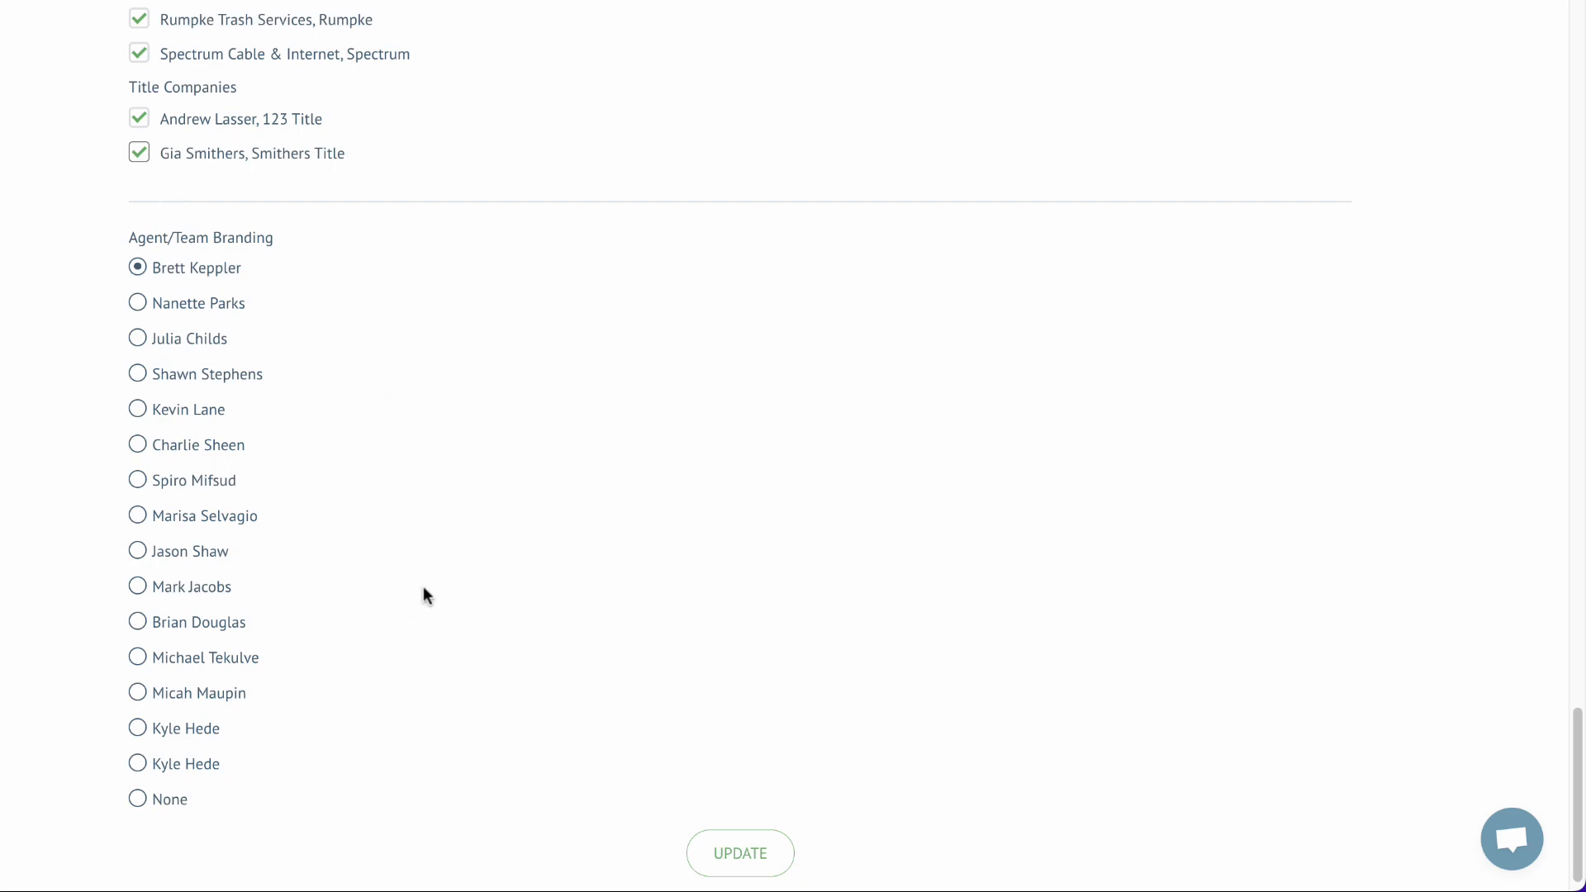
pyautogui.scroll(10, 564, 309)
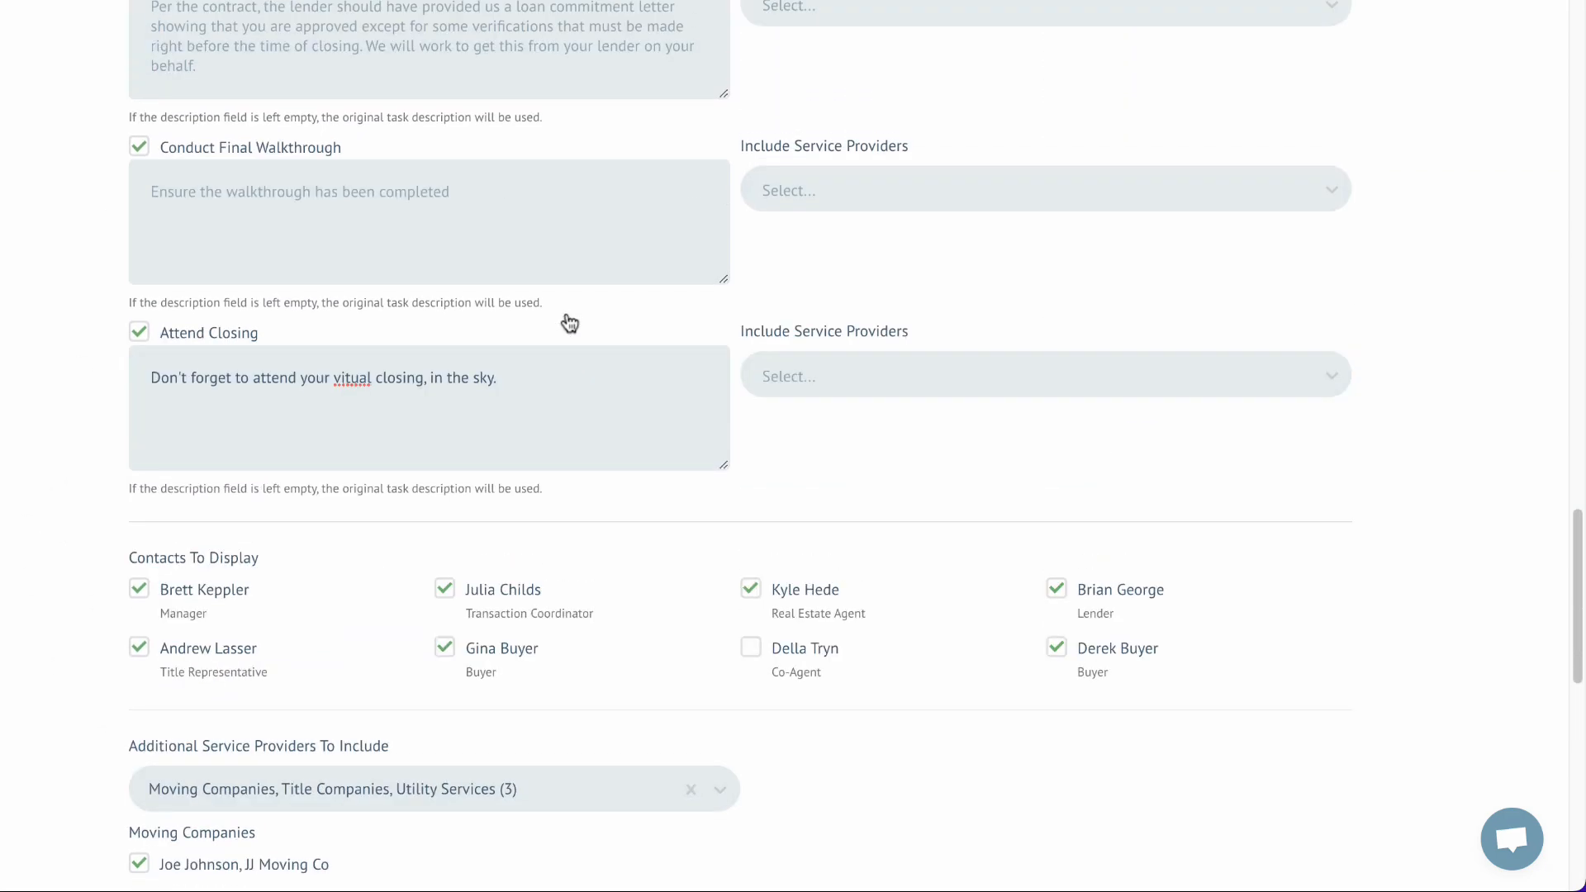
pyautogui.scroll(15, 570, 322)
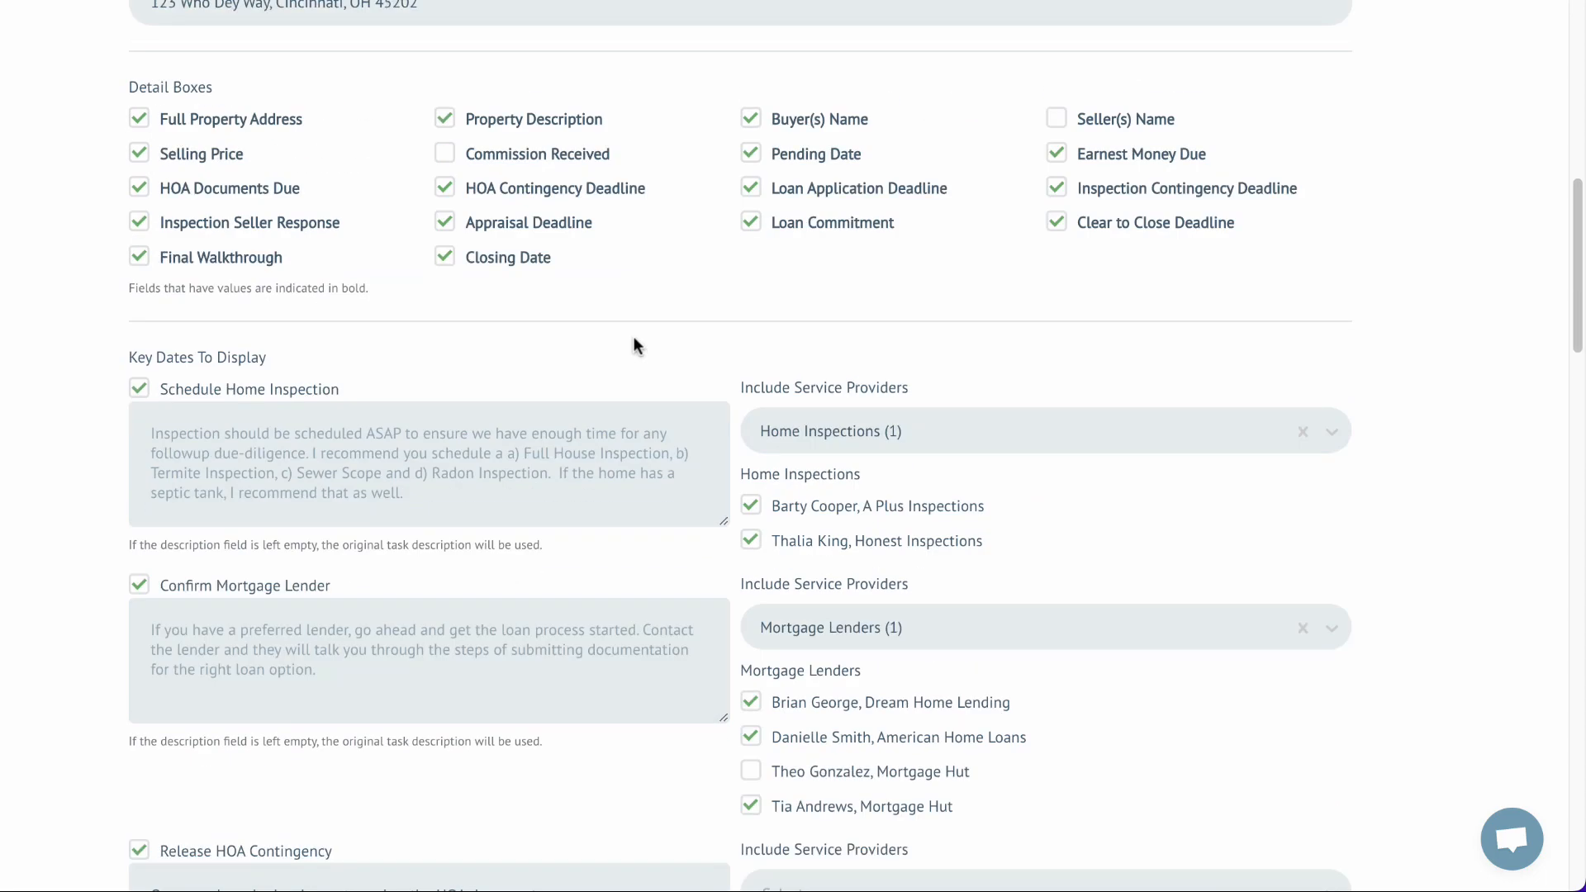
pyautogui.scroll(-20, 637, 343)
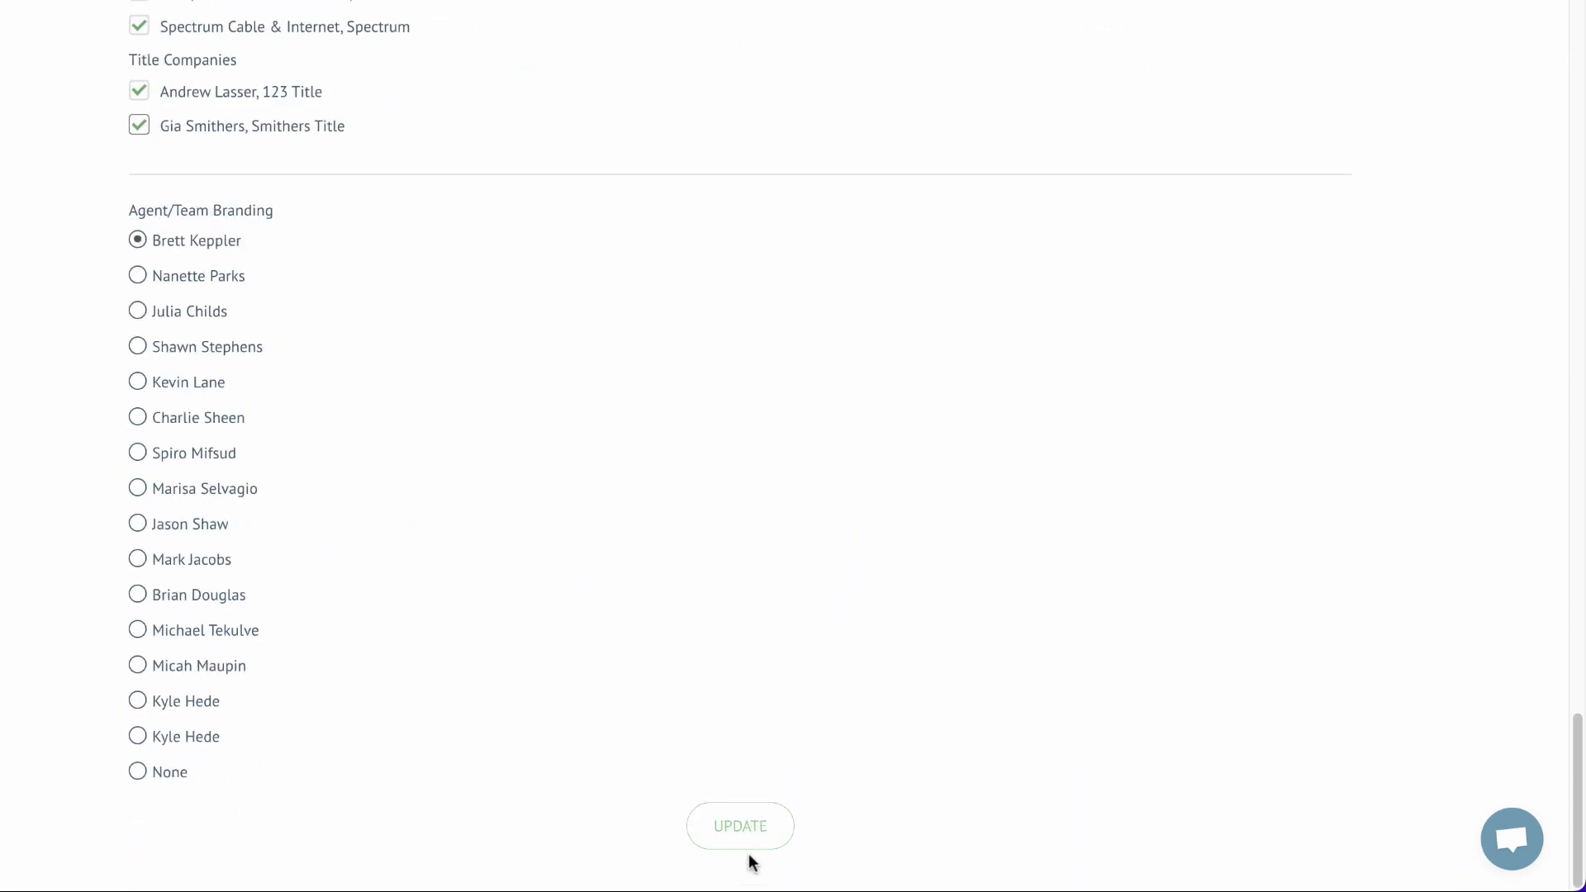
pyautogui.click(744, 829)
# - Open a preview of the client portal for 123 Who Dey Way
pyautogui.scroll(20, 799, 379)
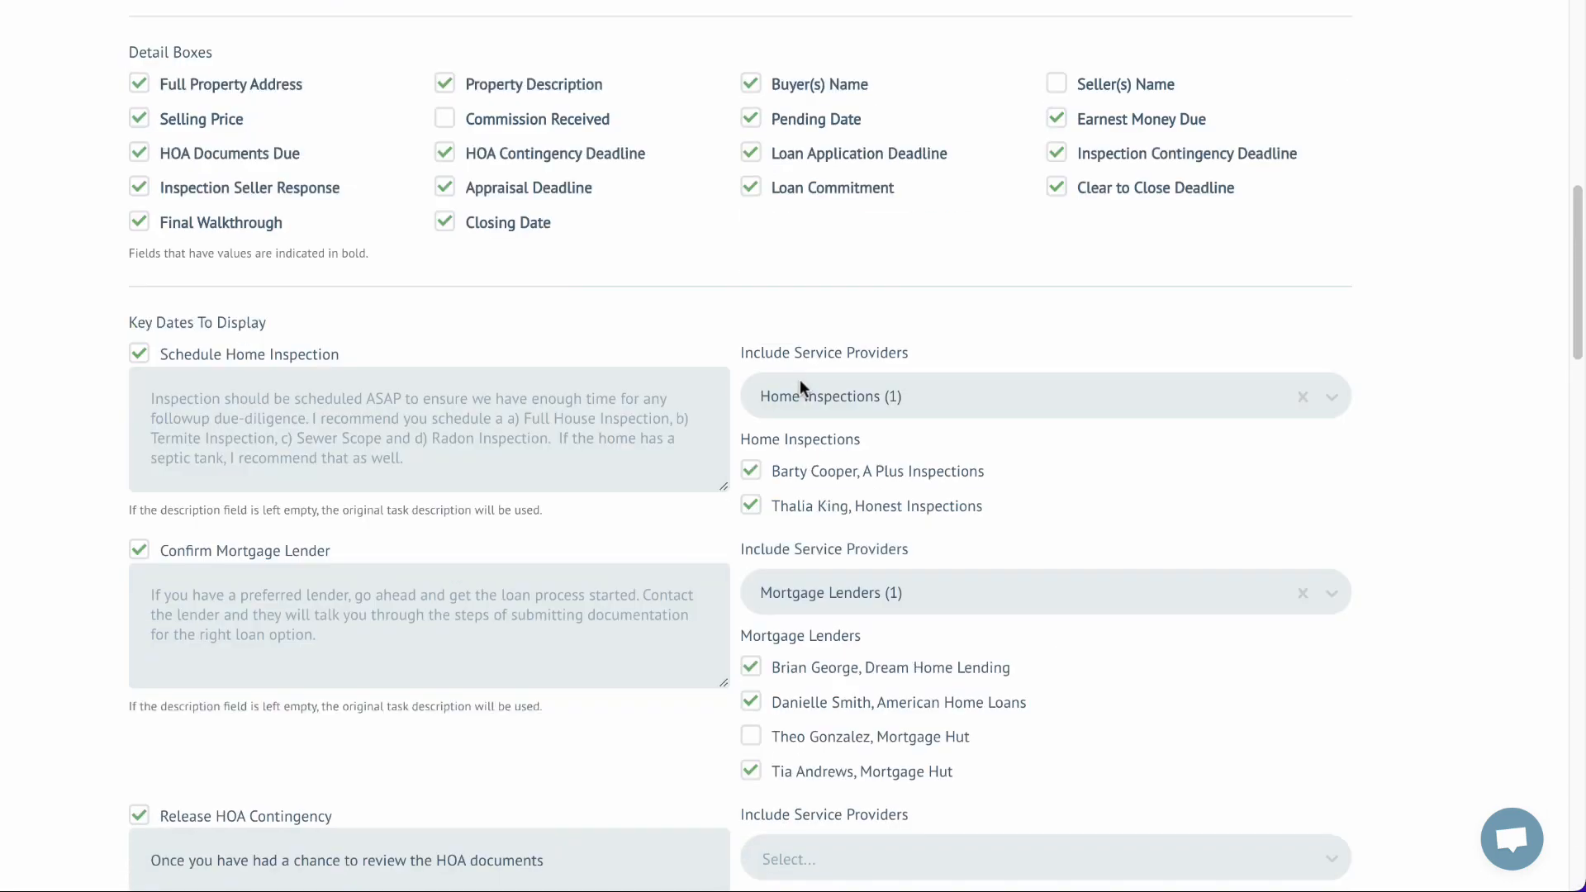
pyautogui.scroll(10, 799, 386)
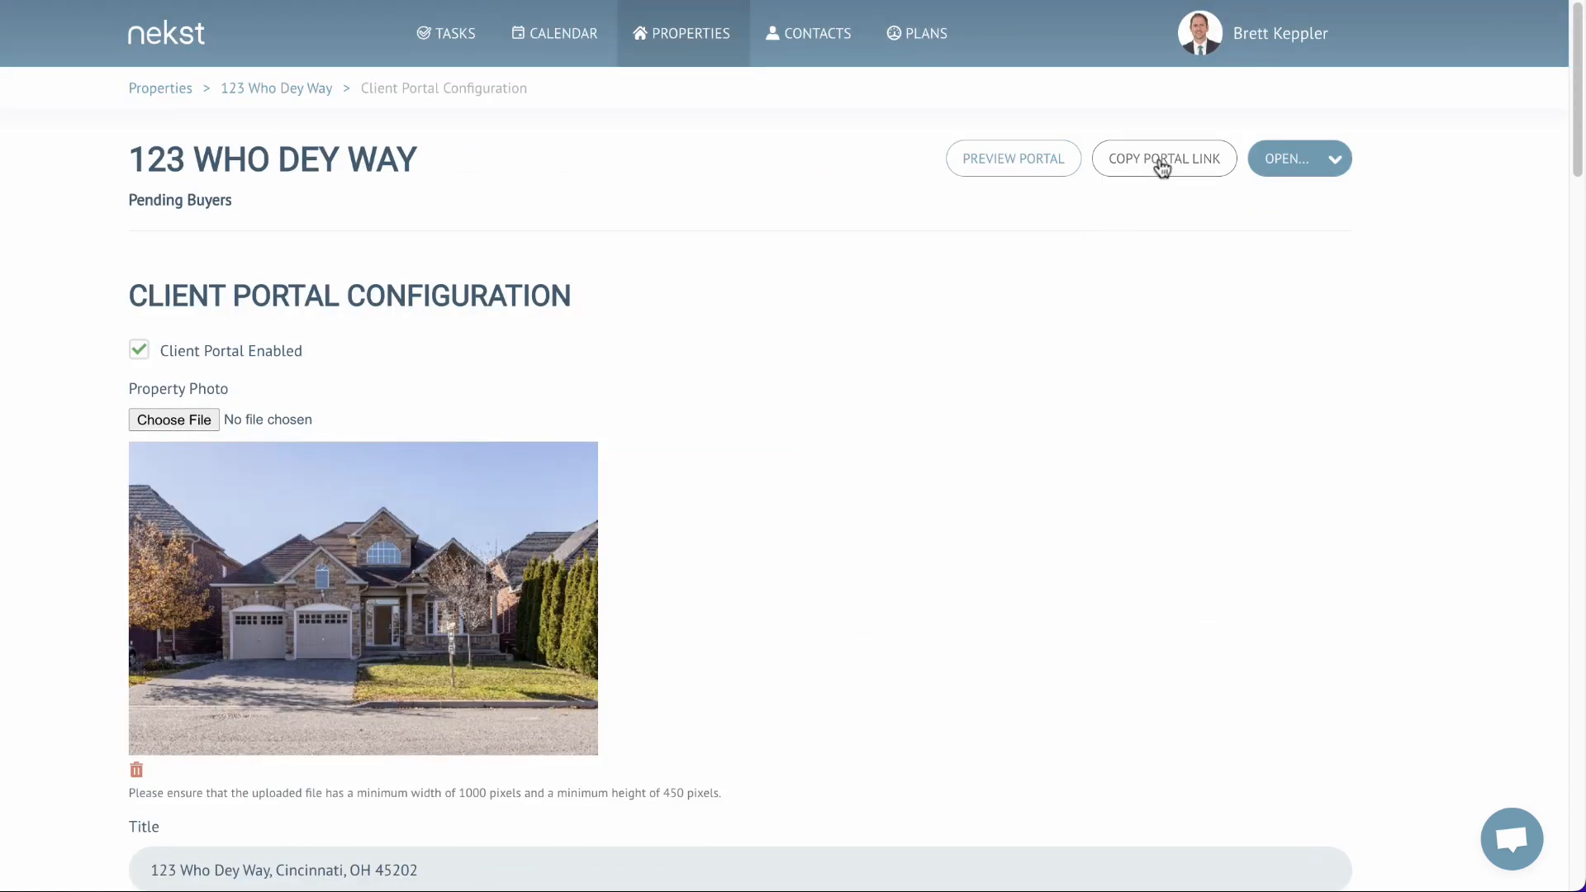
pyautogui.click(997, 162)
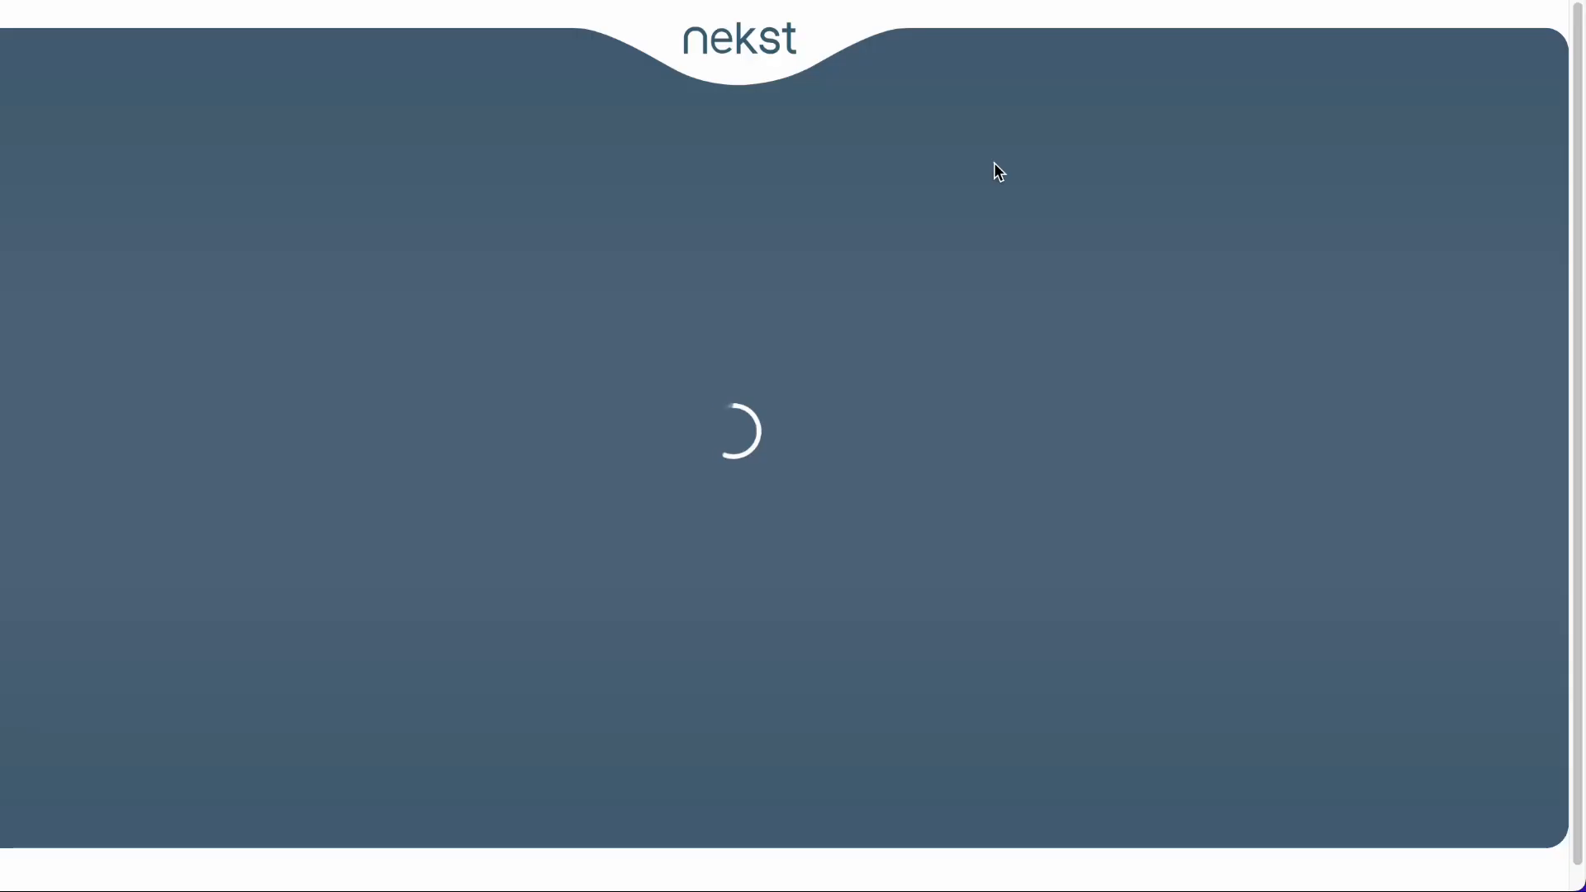
# - Examine the preview's details, roadmap, services and notes sections, highlighting the special note for clients
pyautogui.scroll(-15, 995, 340)
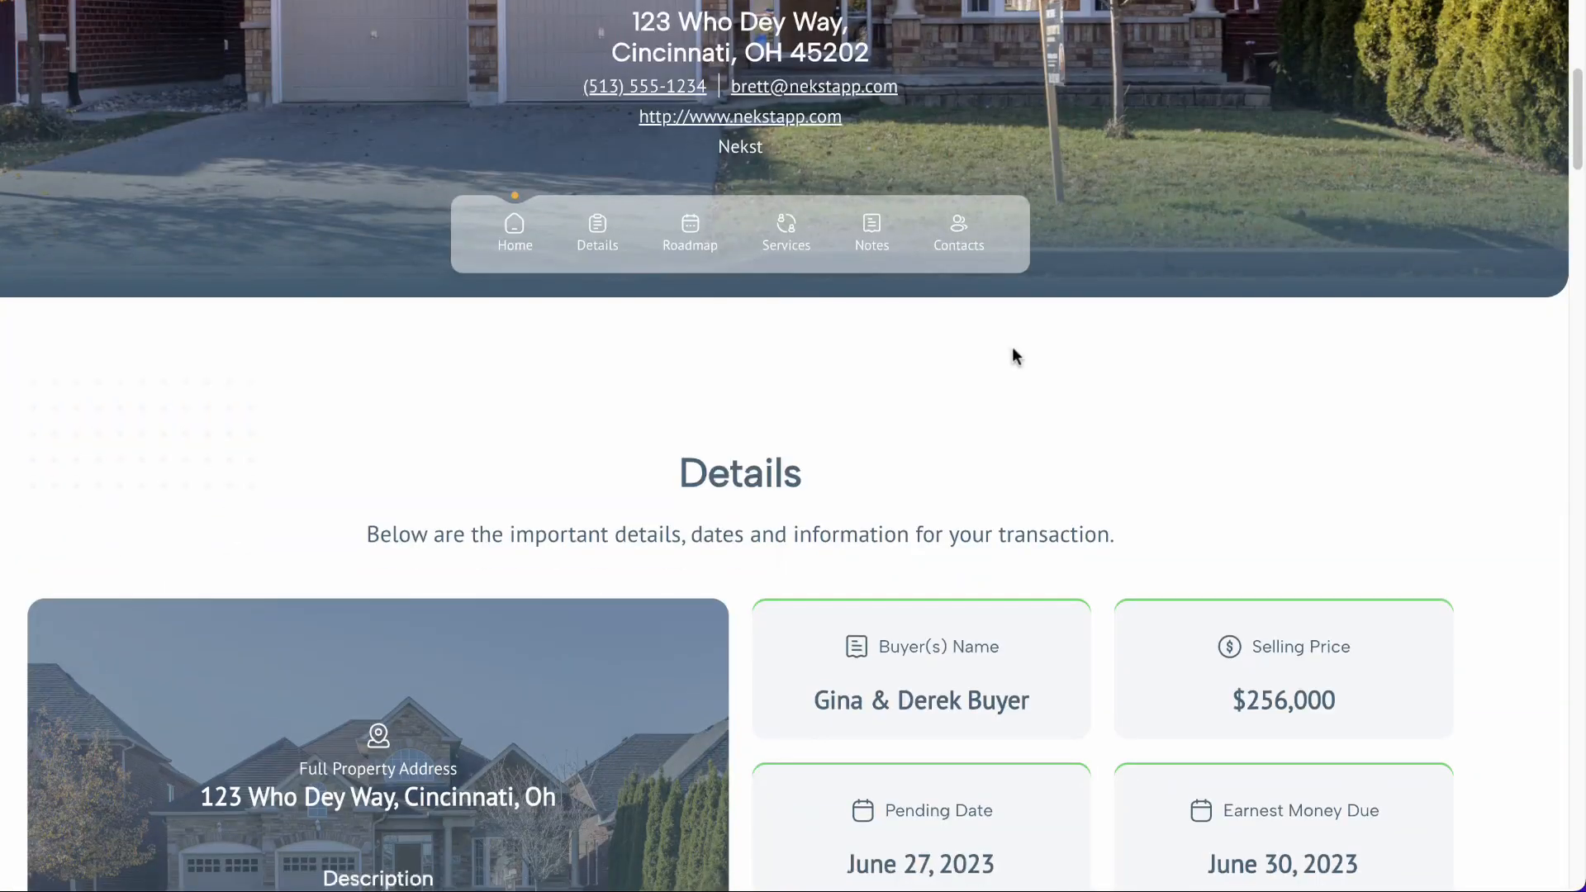
pyautogui.scroll(-10, 1015, 350)
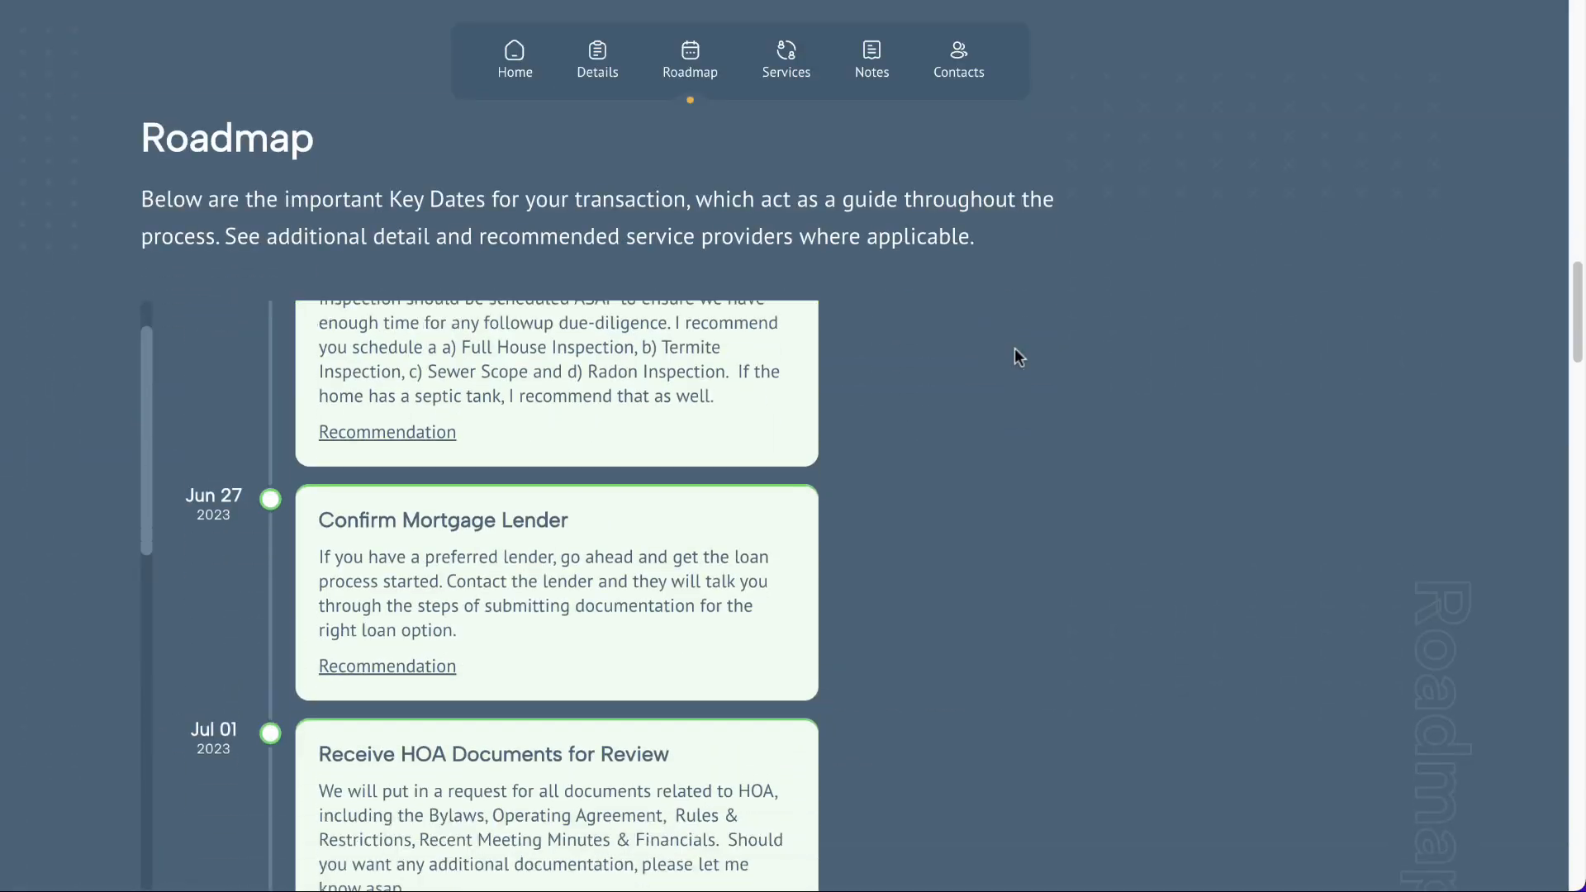
pyautogui.scroll(-10, 1124, 371)
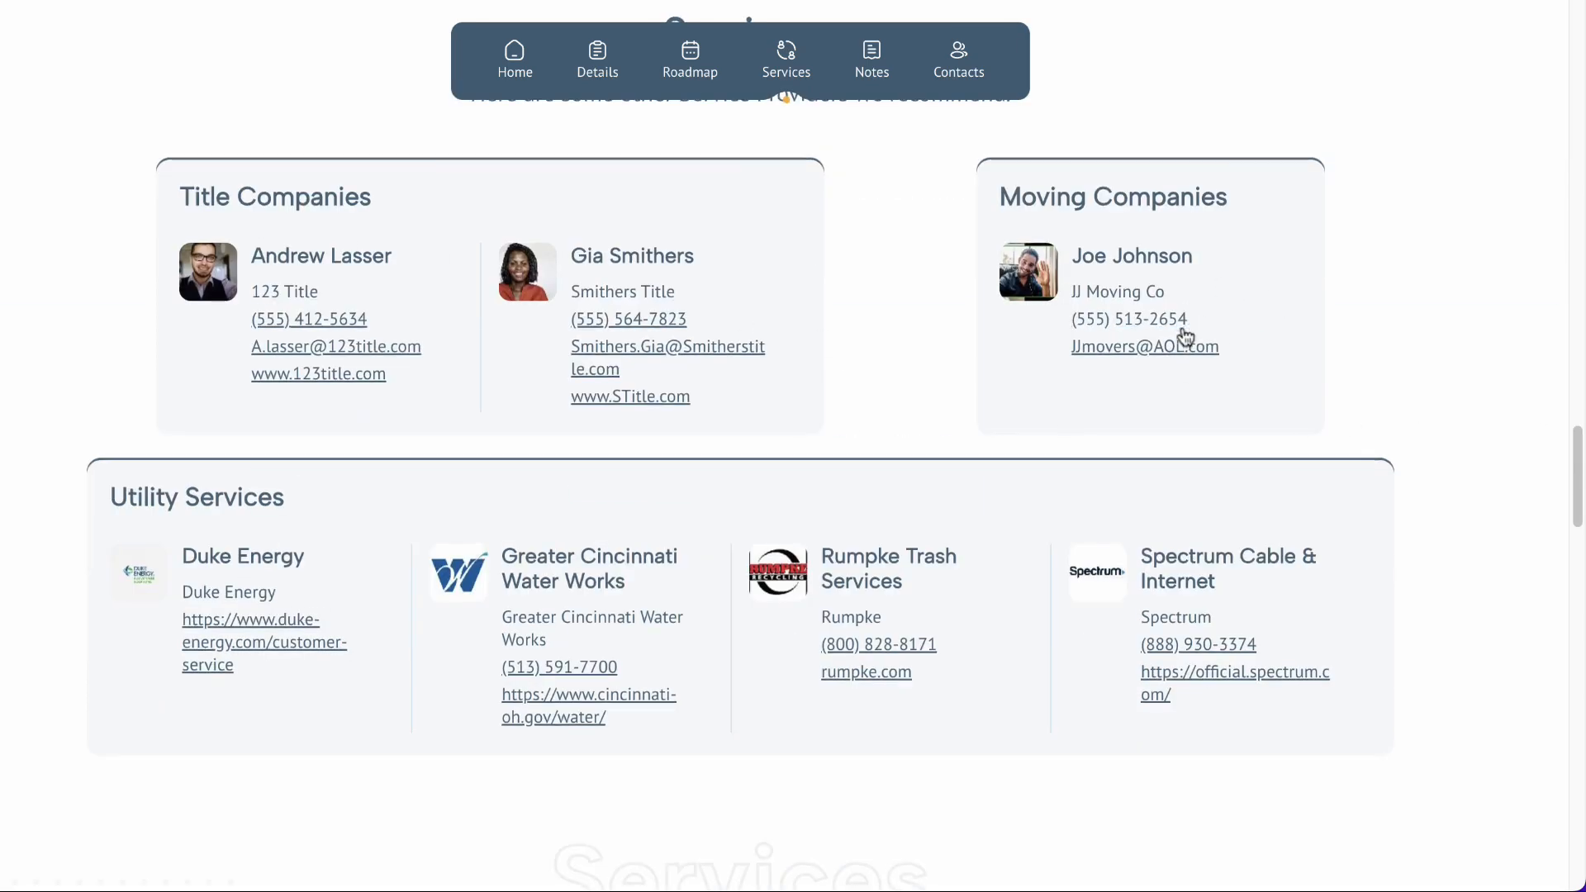
pyautogui.scroll(-3, 1156, 371)
pyautogui.scroll(-10, 1004, 469)
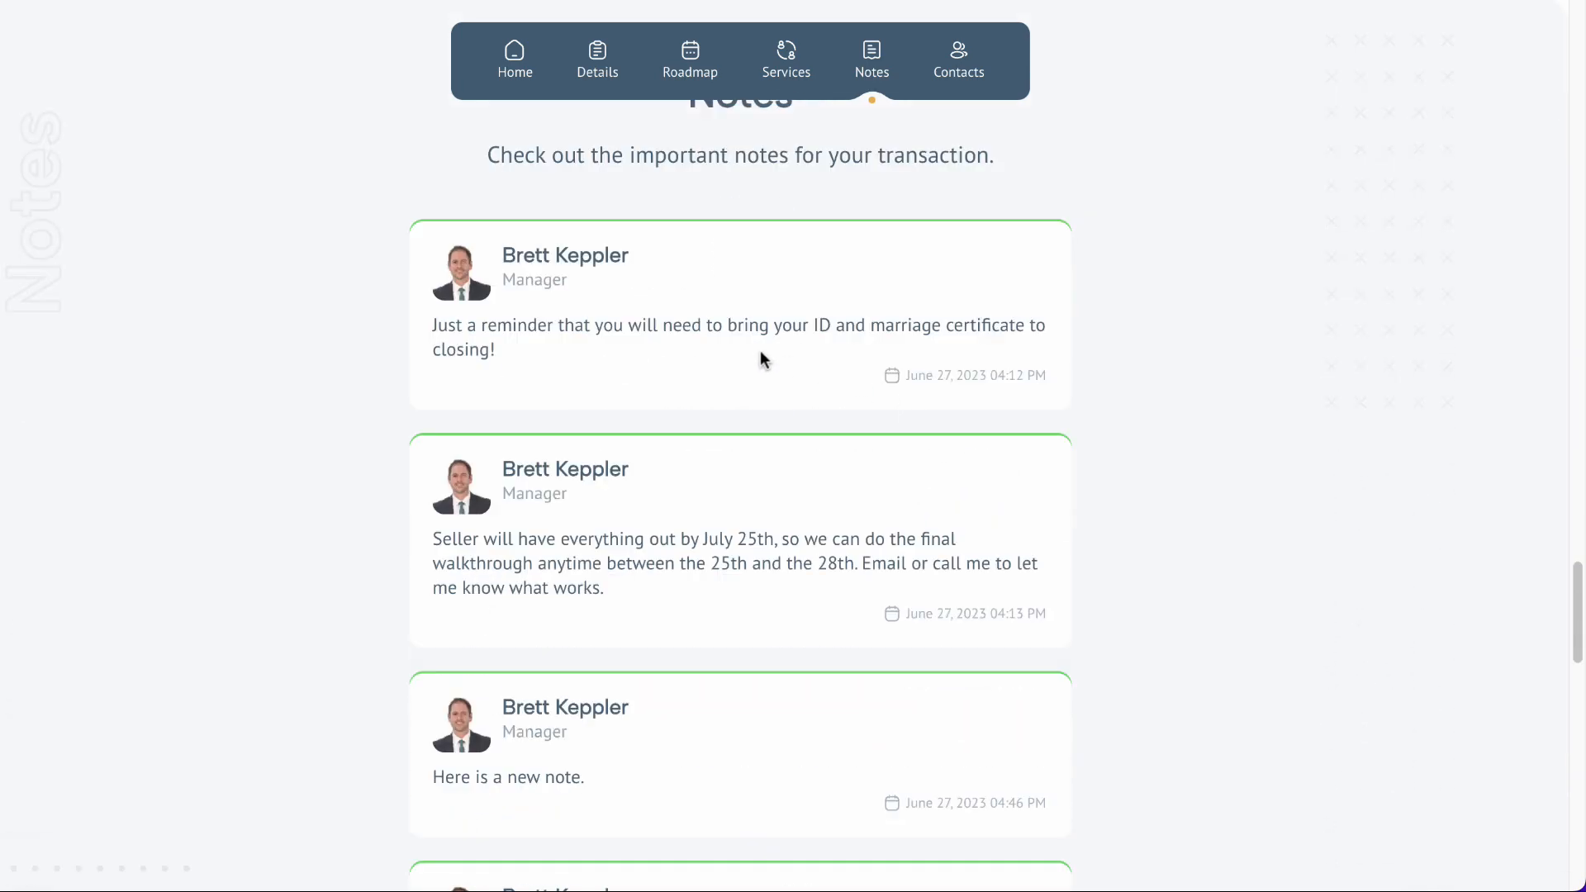
pyautogui.scroll(-4, 760, 357)
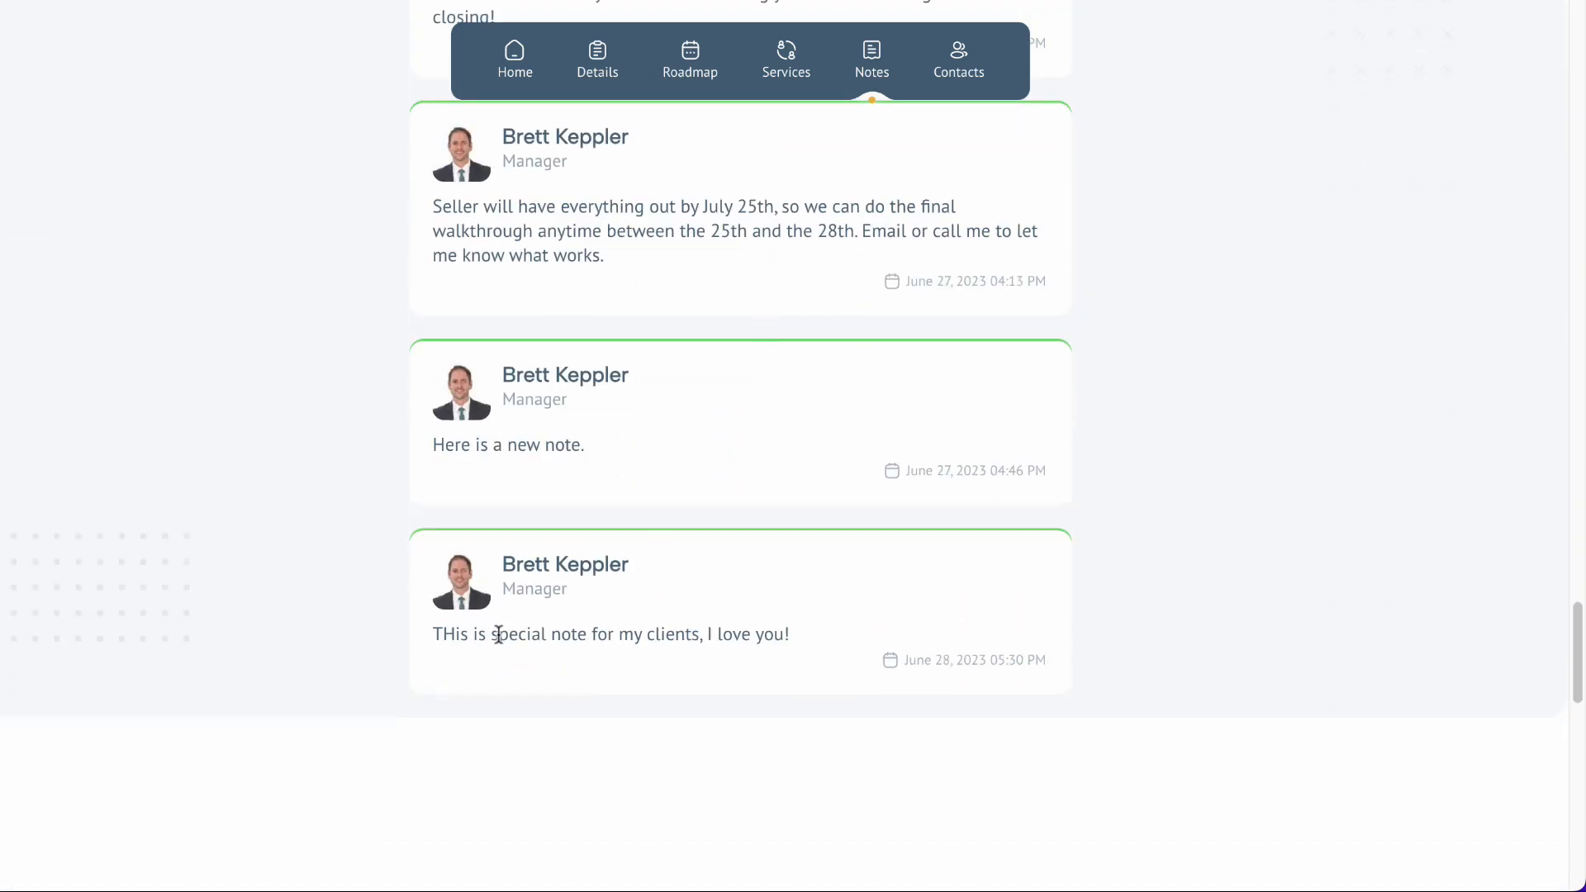
pyautogui.moveTo(539, 634); pyautogui.dragTo(777, 653)
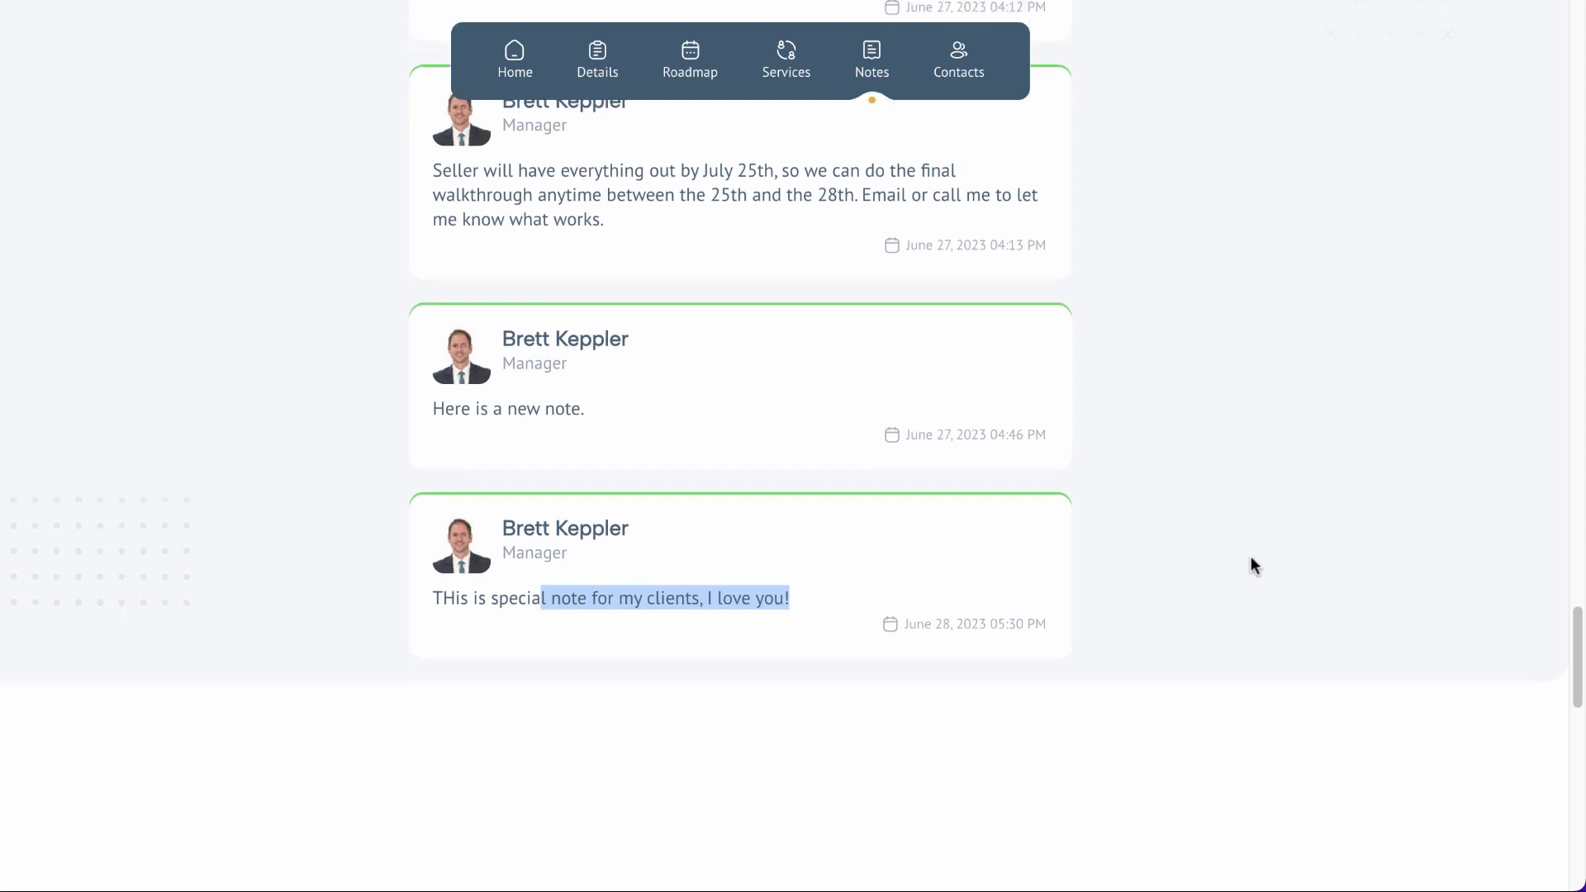
# - Check the Attend Closing description in the preview's roadmap and the team members and transaction parties under Contacts
pyautogui.scroll(20, 826, 454)
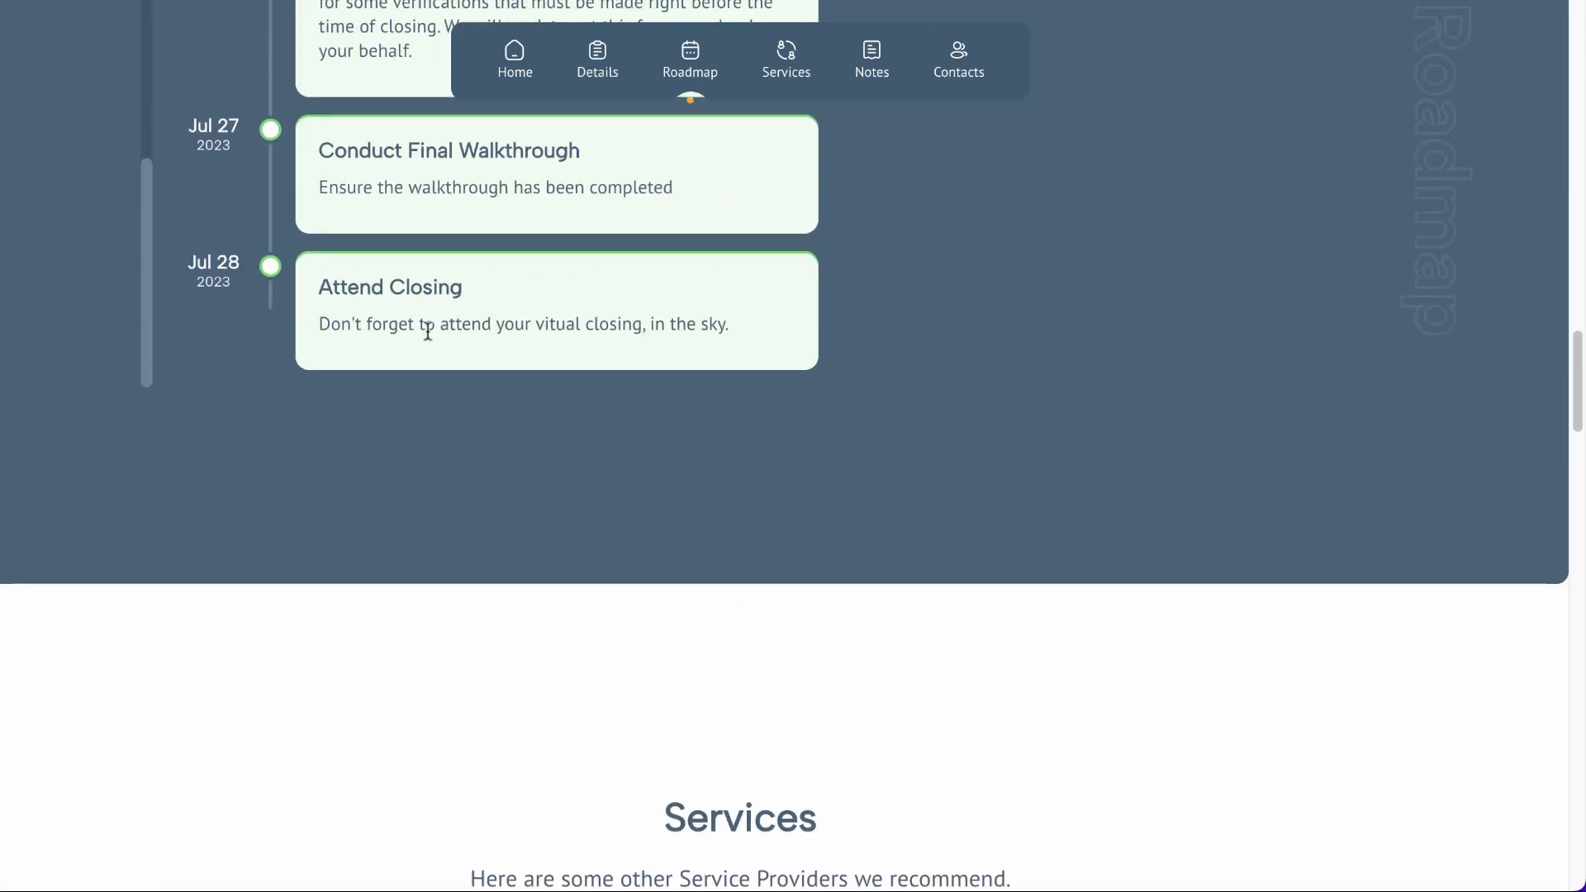
pyautogui.moveTo(388, 326); pyautogui.dragTo(810, 335)
pyautogui.click(894, 356)
pyautogui.scroll(-15, 960, 463)
pyautogui.scroll(-18, 962, 470)
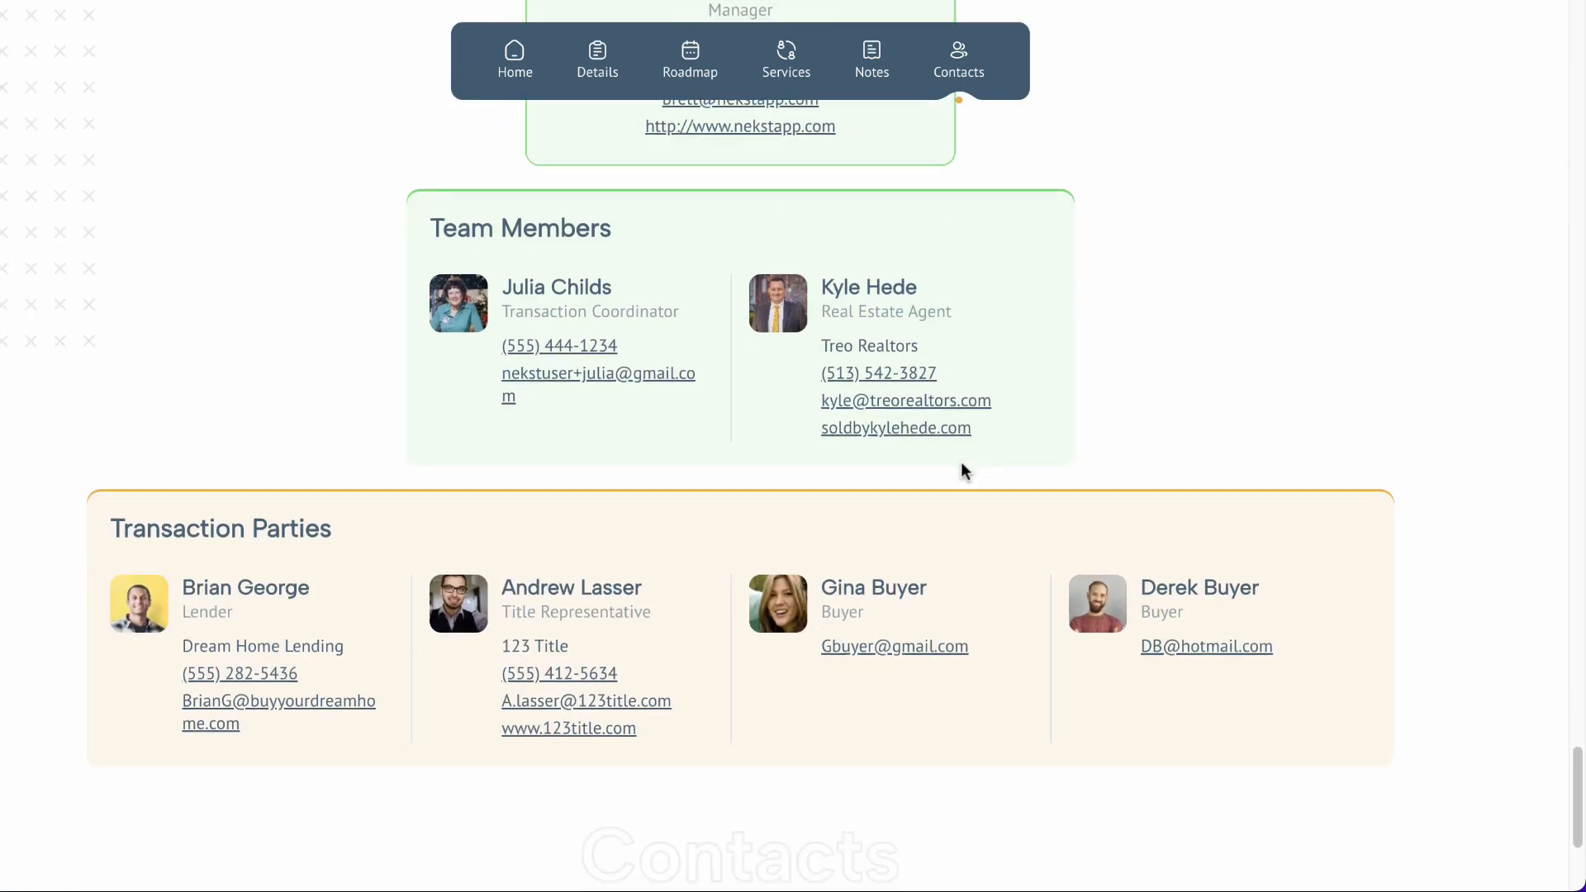
# - Look back over the preview's Contacts section, from the transaction parties to the main agent's card
pyautogui.scroll(-4, 961, 471)
pyautogui.scroll(20, 961, 498)
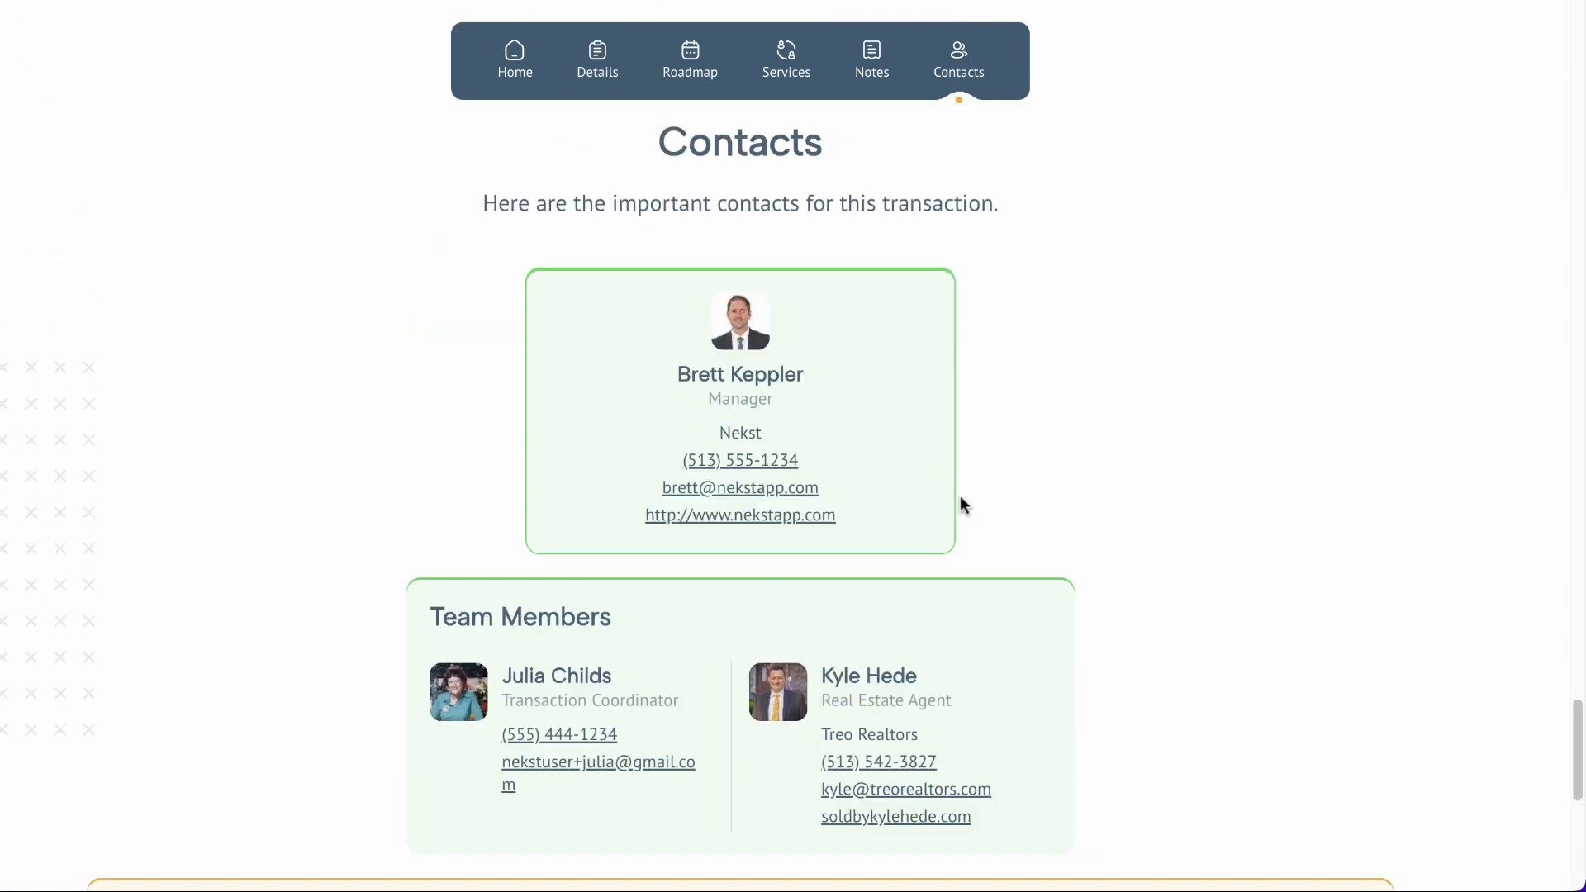
pyautogui.scroll(15, 960, 505)
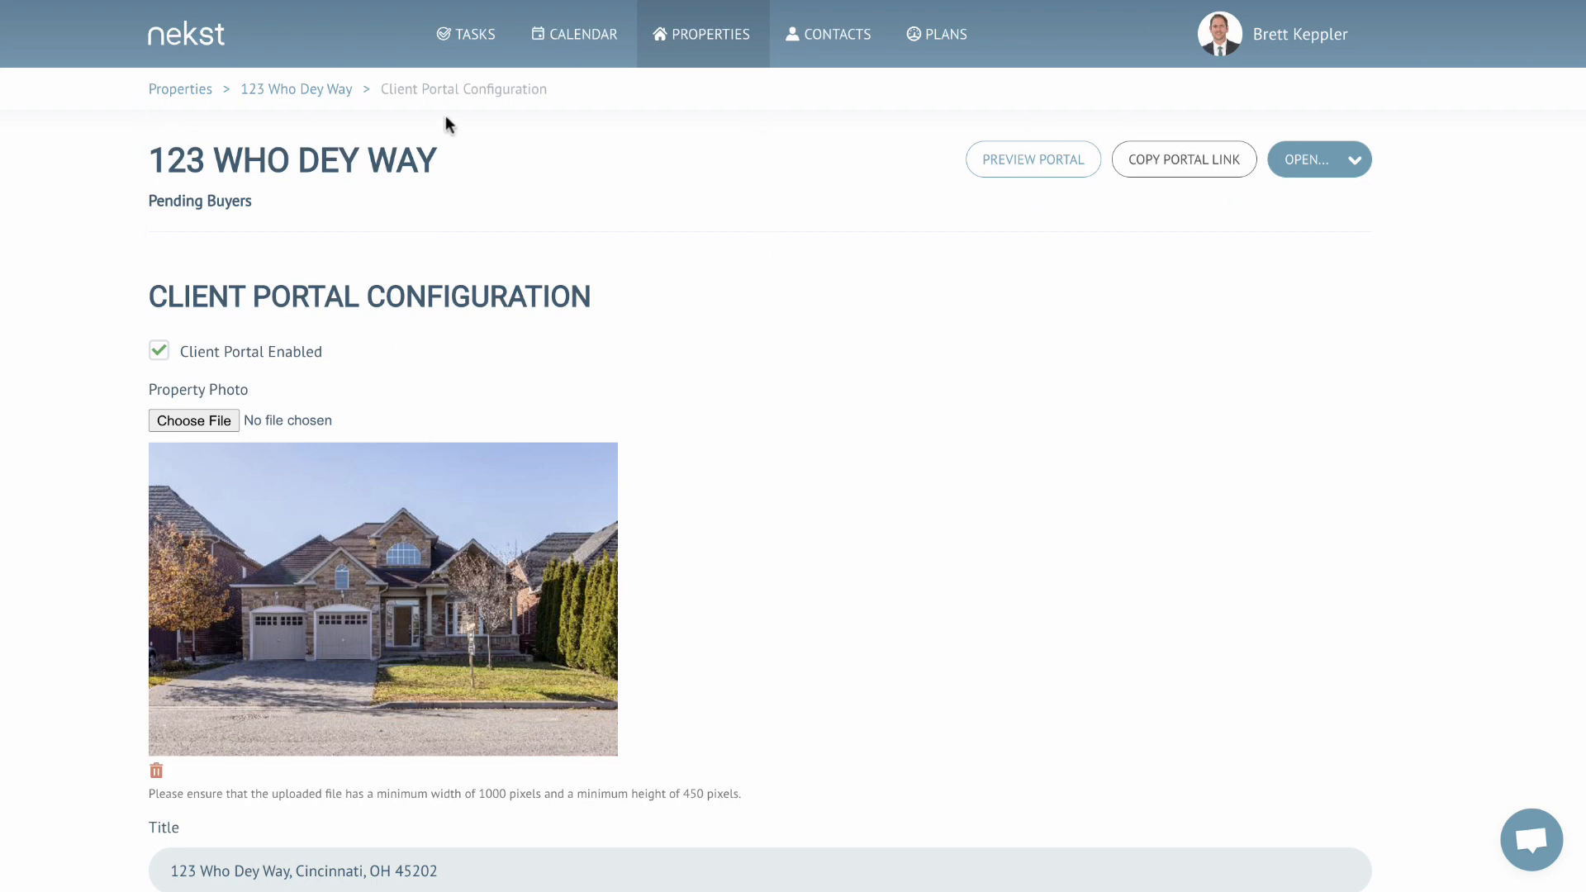
# - Add an email task named "client liknk" to the 123 Who Dey Way property, with the clientPortal.link smart tag after the placeholder text
pyautogui.click(324, 90)
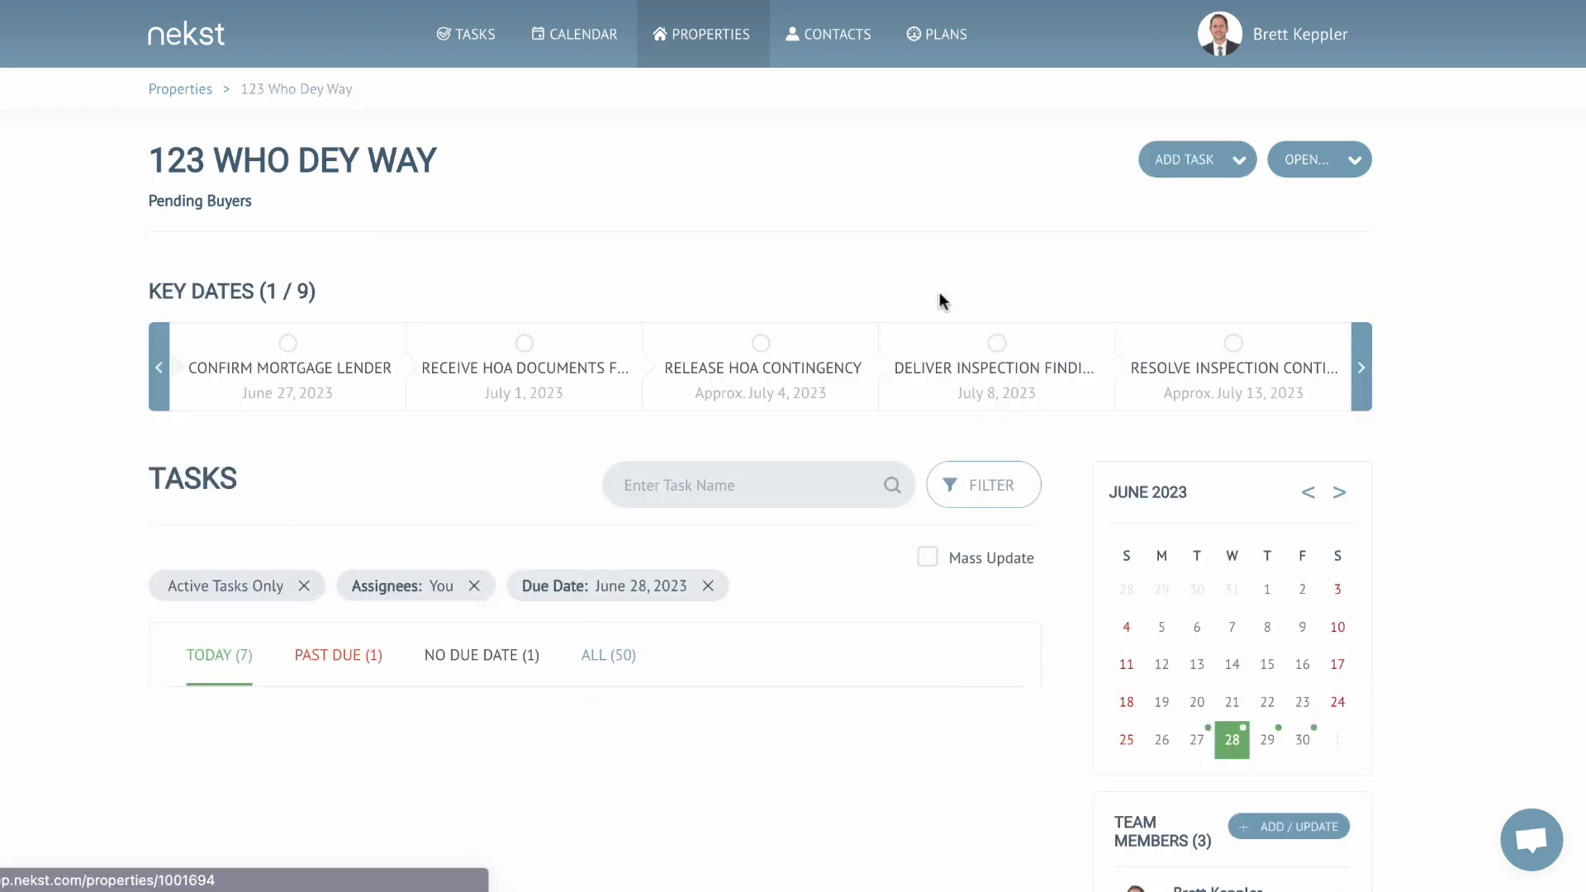
pyautogui.click(1205, 162)
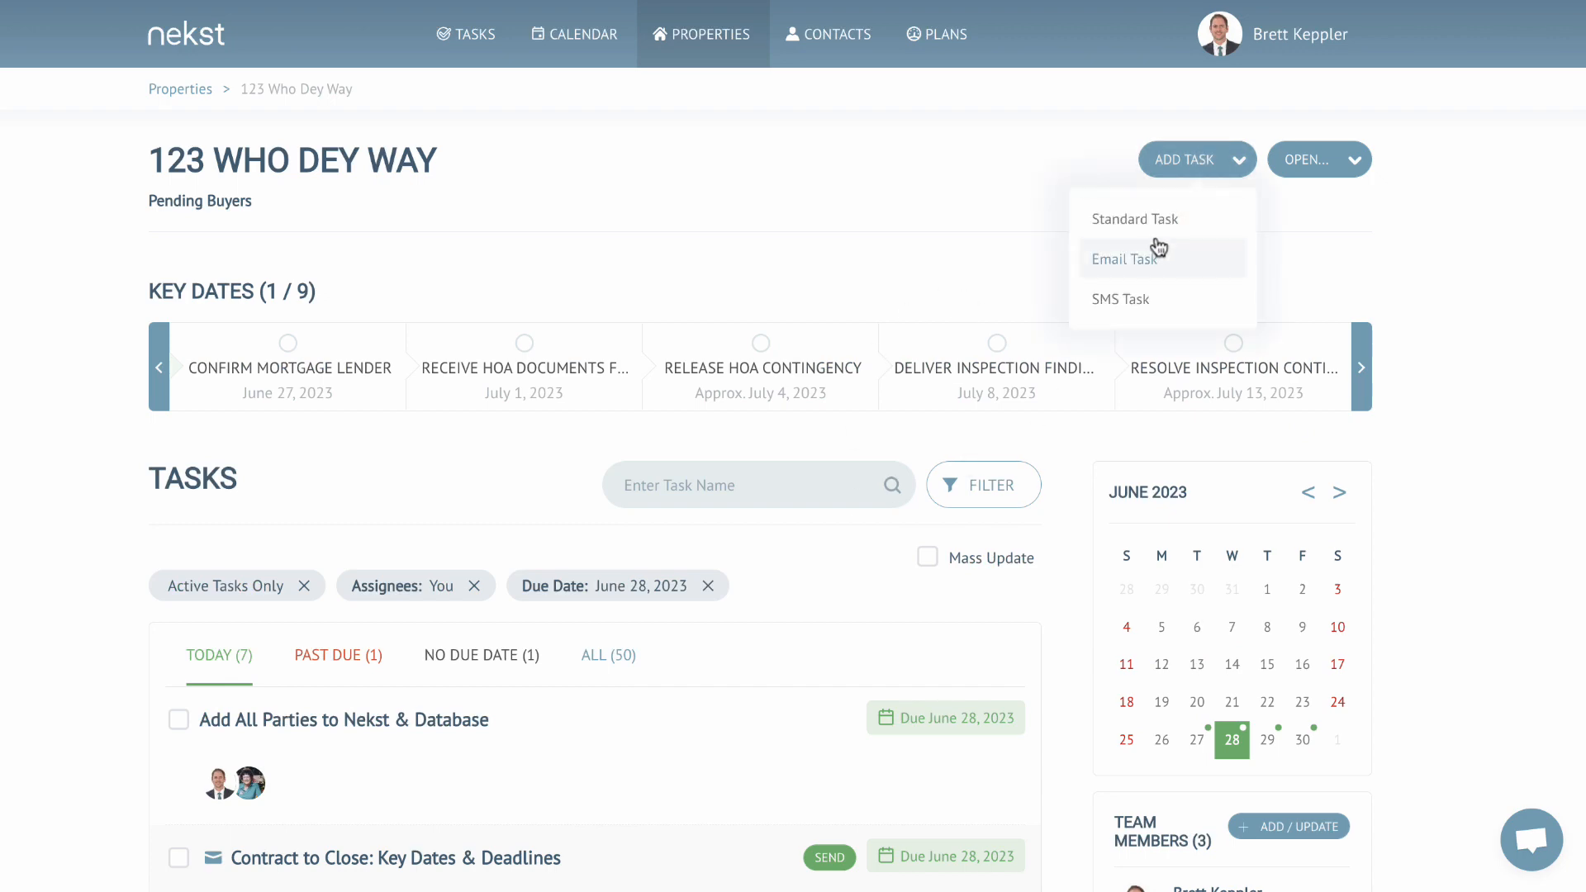
pyautogui.click(1126, 258)
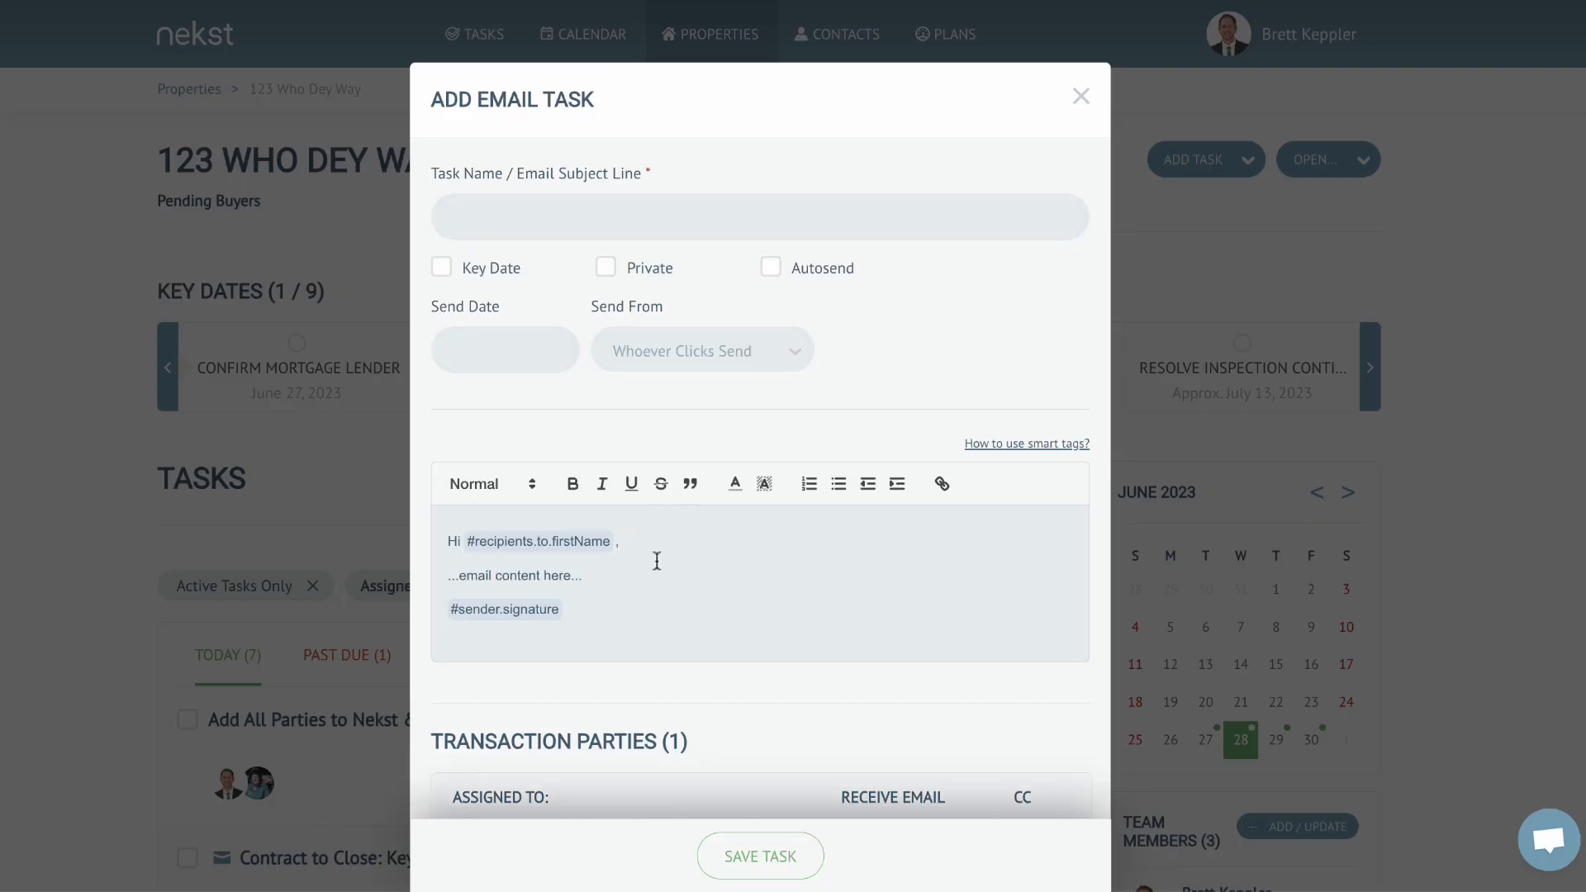
pyautogui.click(586, 576)
pyautogui.write('#')
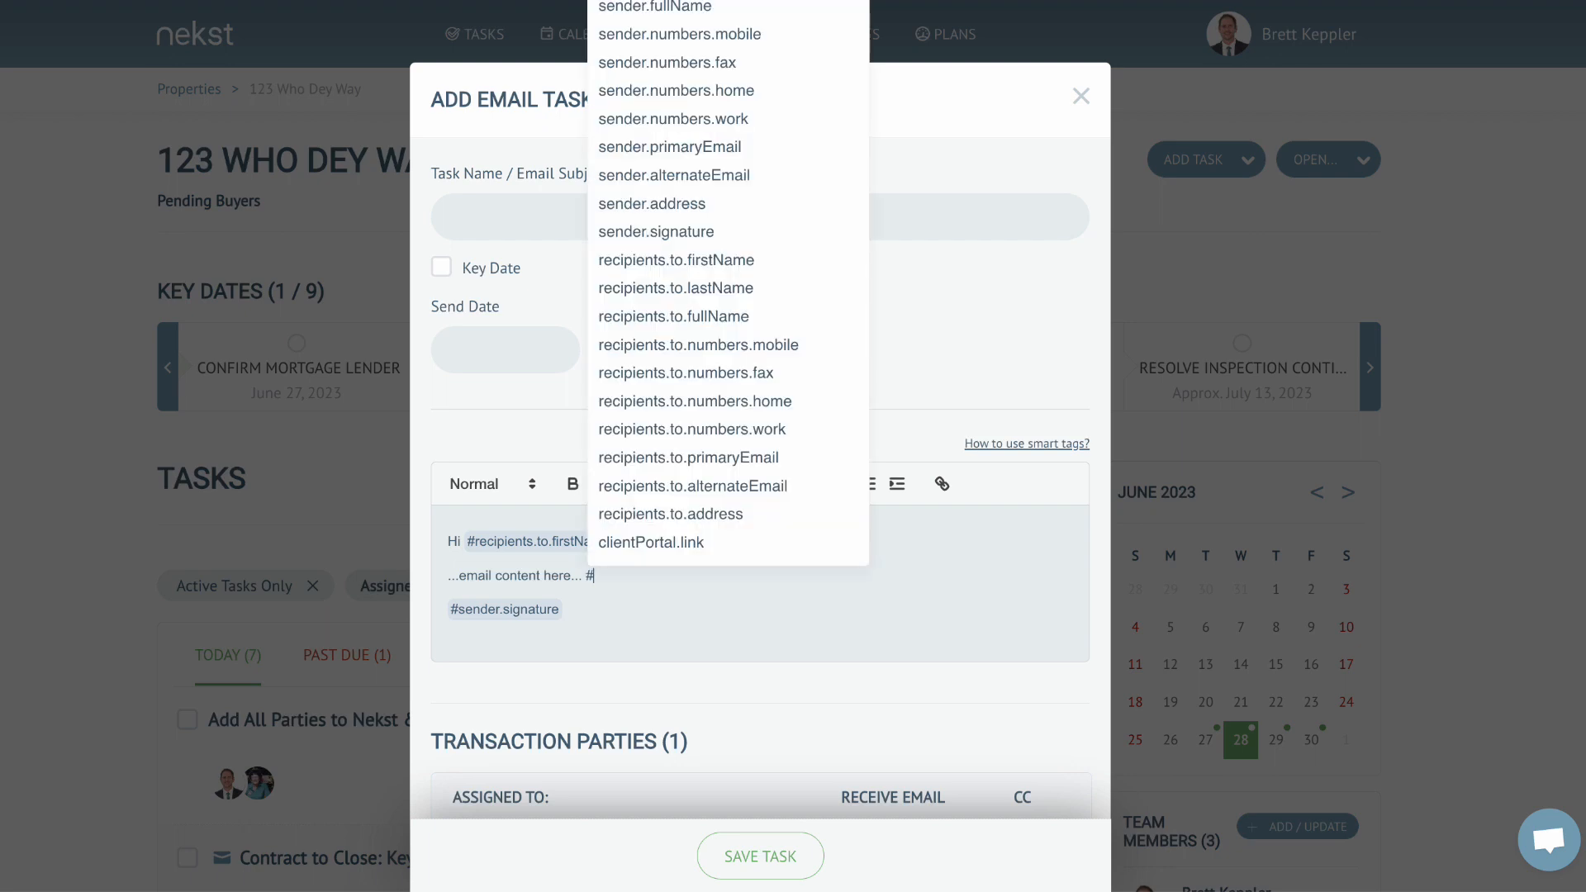
pyautogui.click(673, 545)
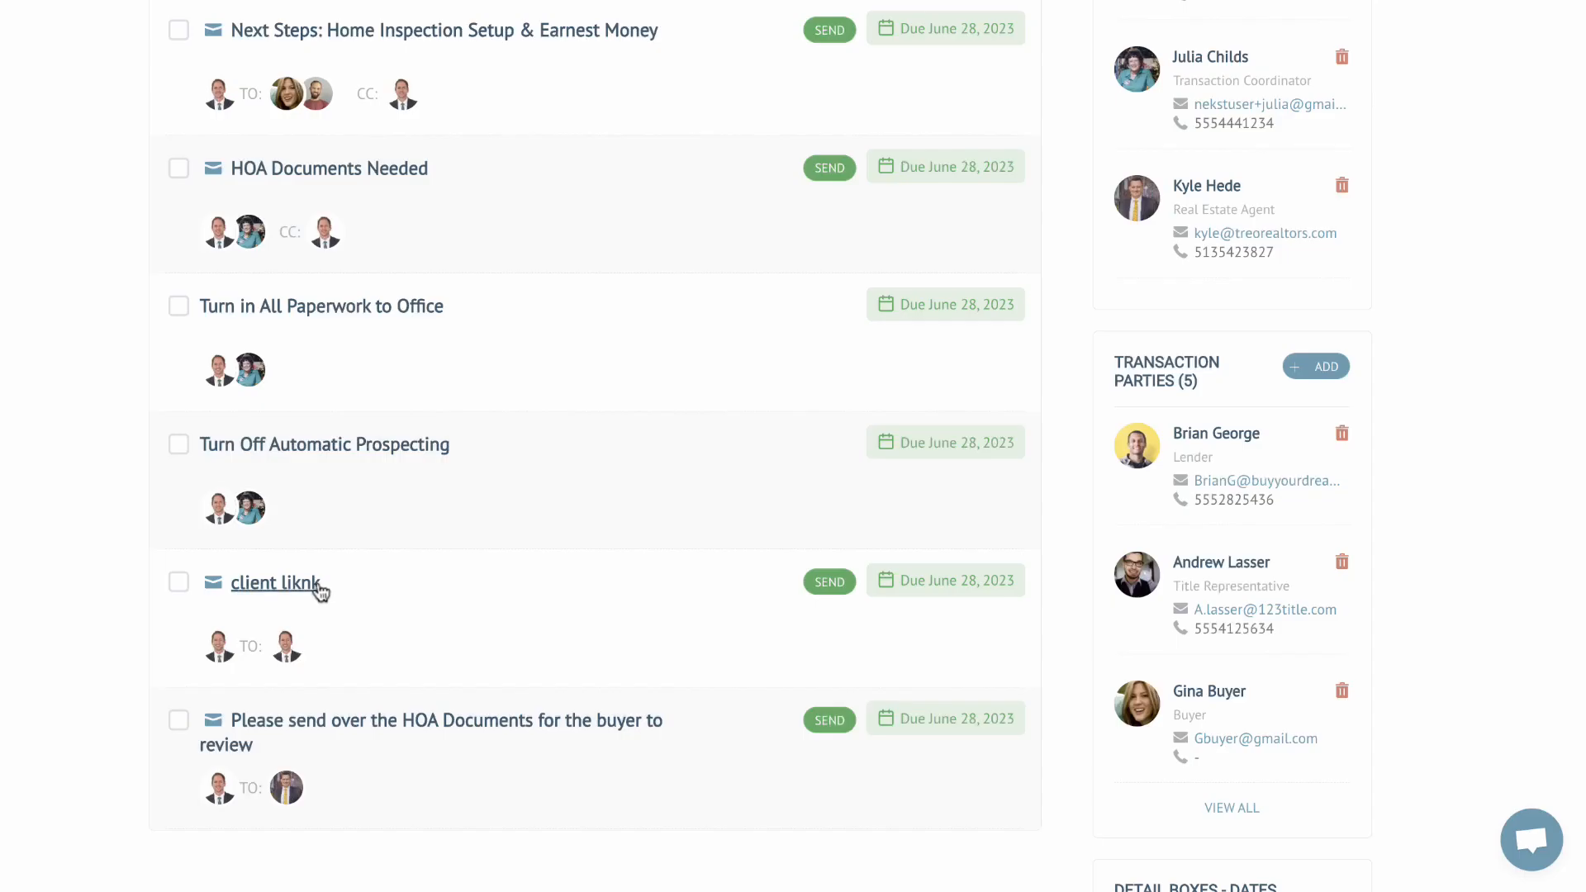
# - Preview the "client liknk" task's email, highlight the portal link in its body, and close the task without sending
pyautogui.click(307, 584)
pyautogui.scroll(-4, 705, 518)
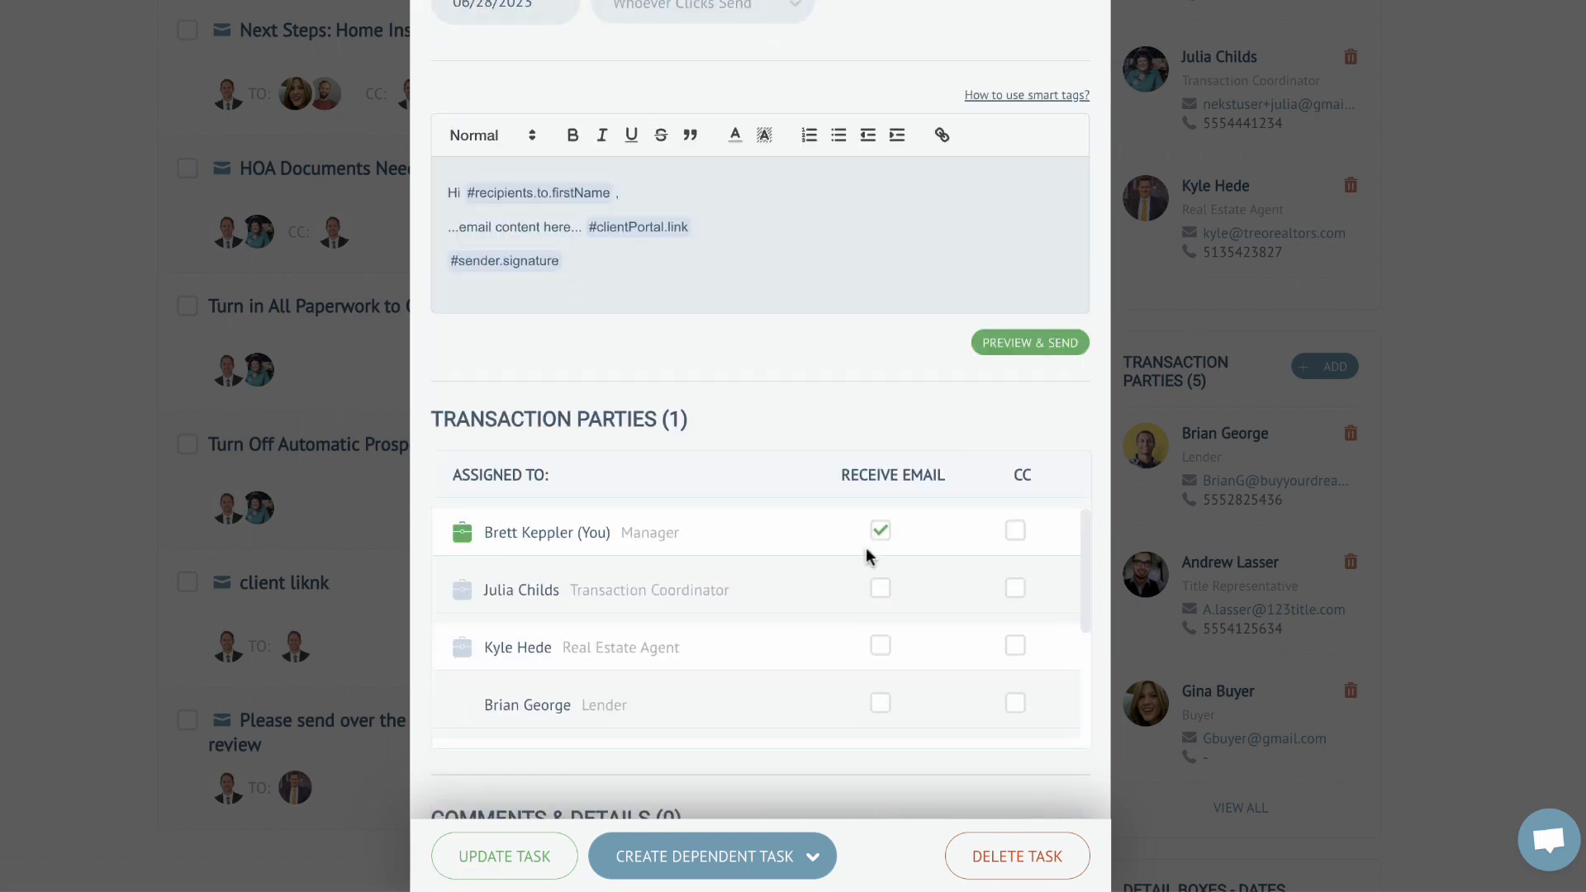
pyautogui.click(1016, 362)
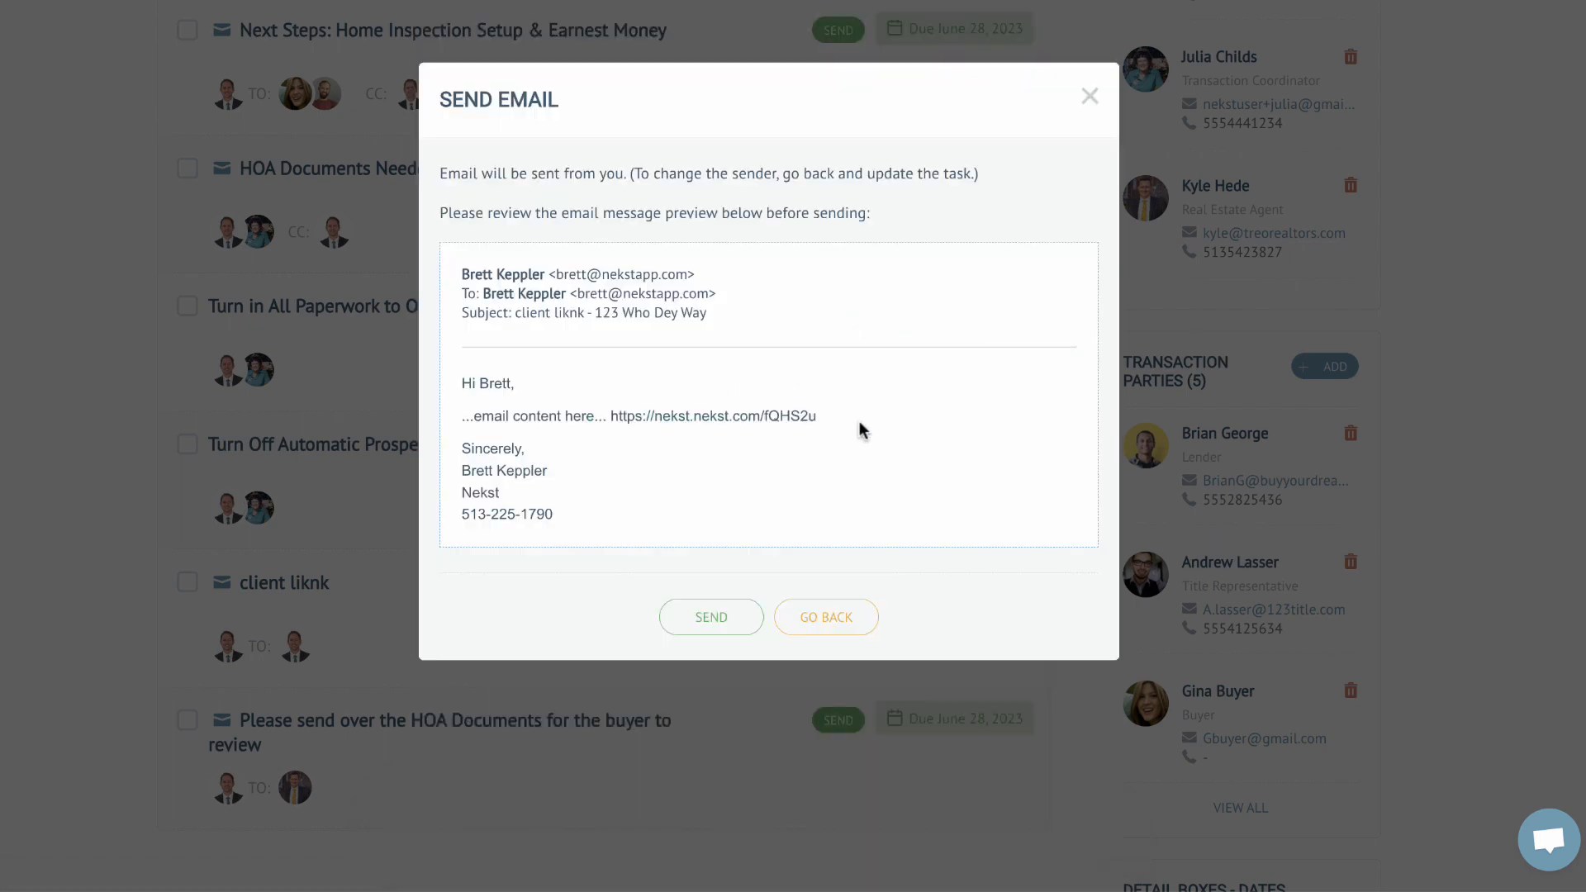
pyautogui.moveTo(841, 419); pyautogui.dragTo(611, 415)
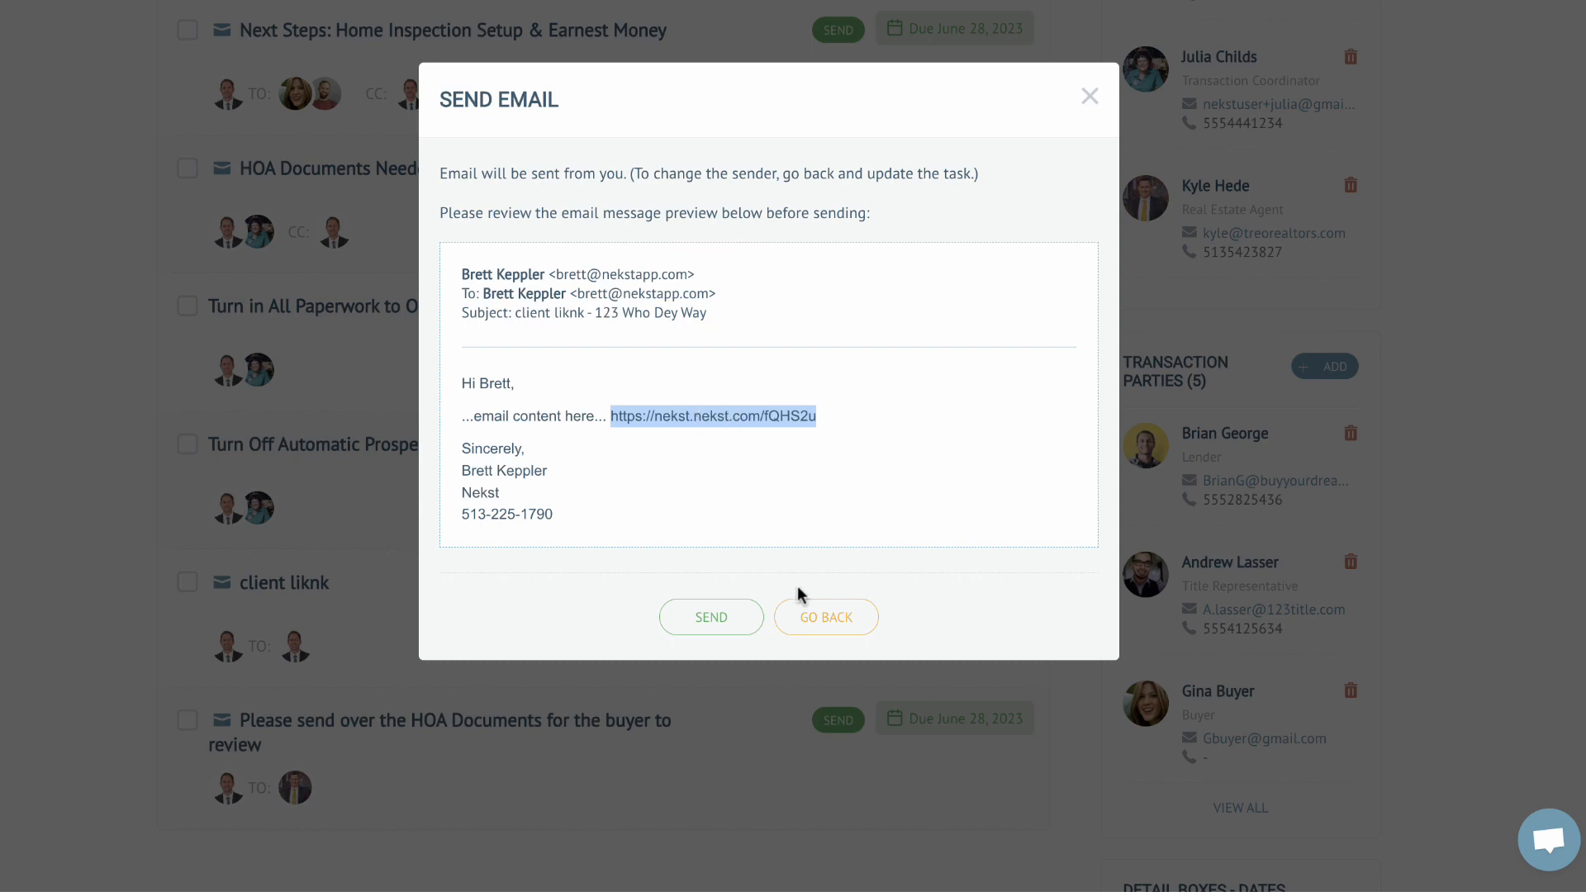
pyautogui.click(829, 621)
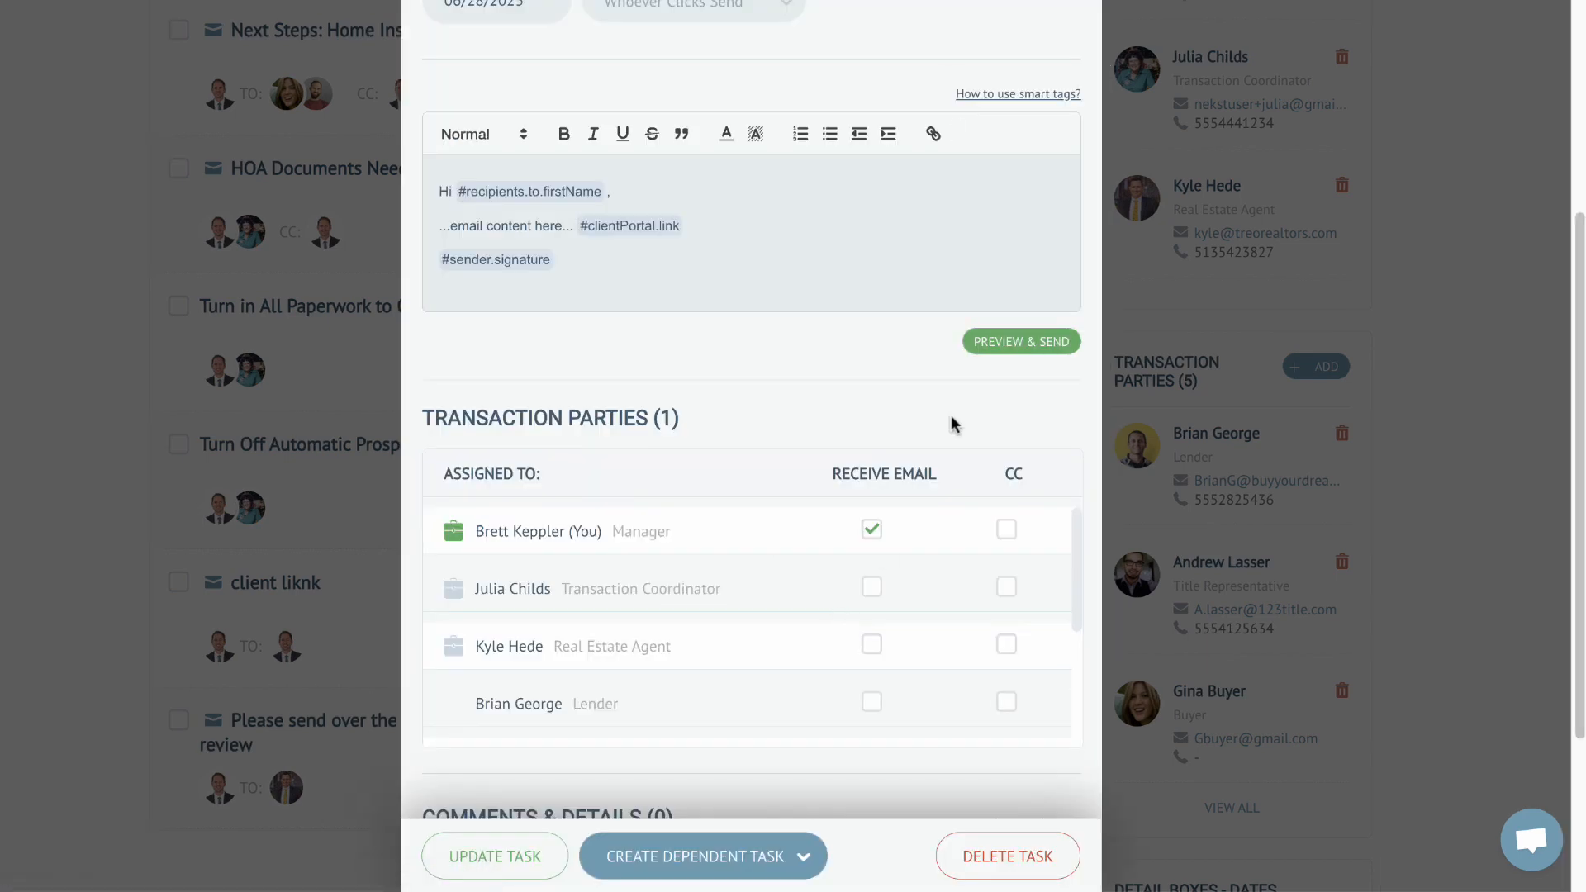
pyautogui.scroll(5, 975, 364)
pyautogui.click(1072, 96)
pyautogui.scroll(5, 884, 305)
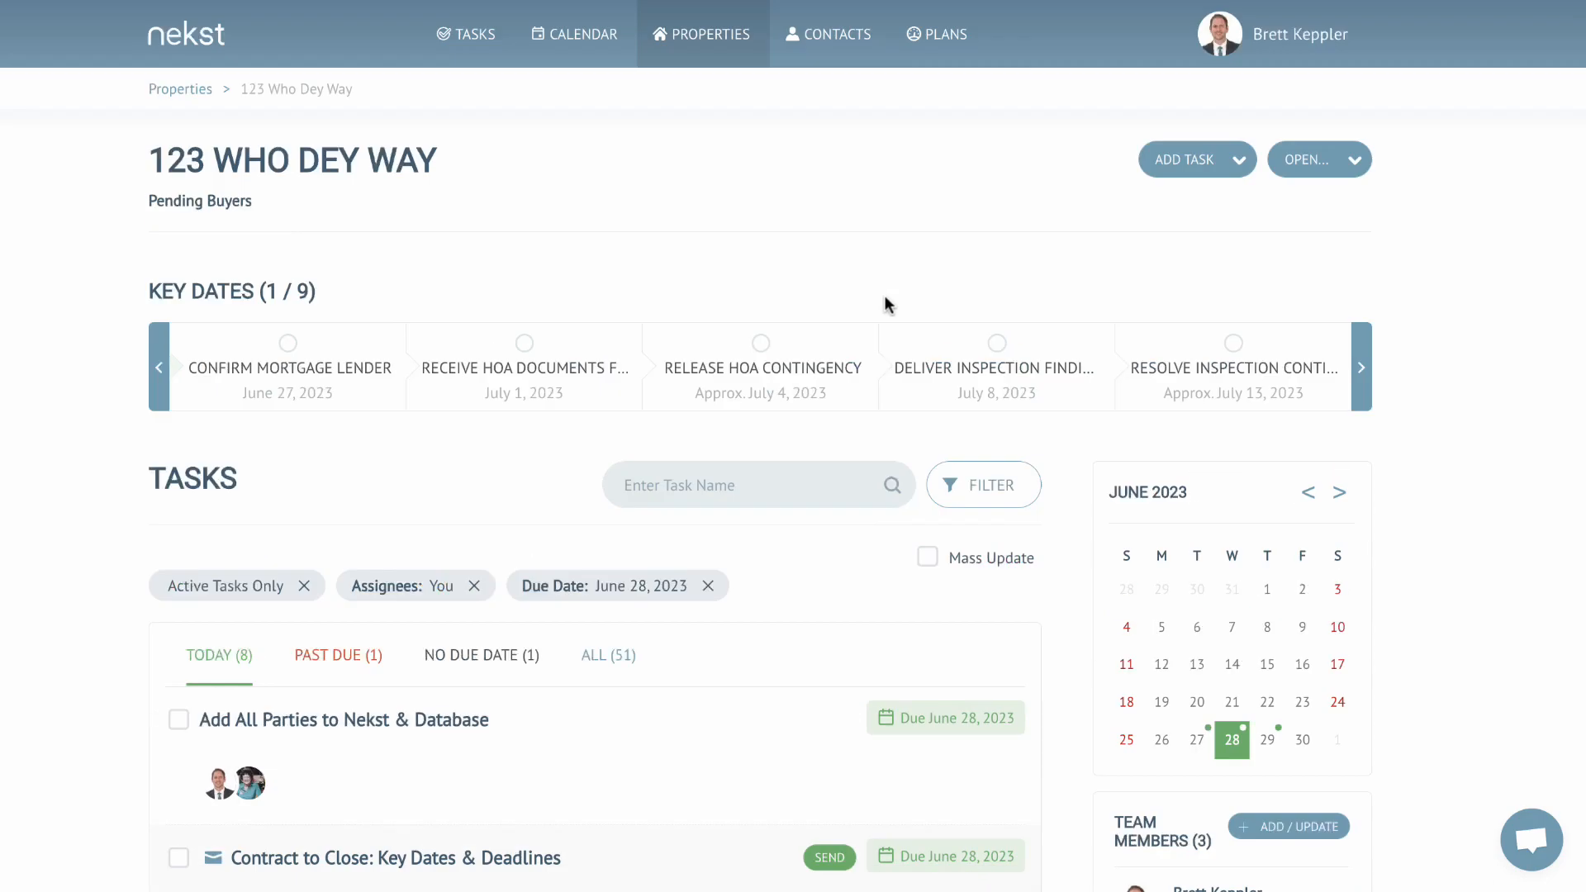
# - Start an SMS task with the clientPortal.link smart tag in its message and discard it without saving
pyautogui.click(1242, 153)
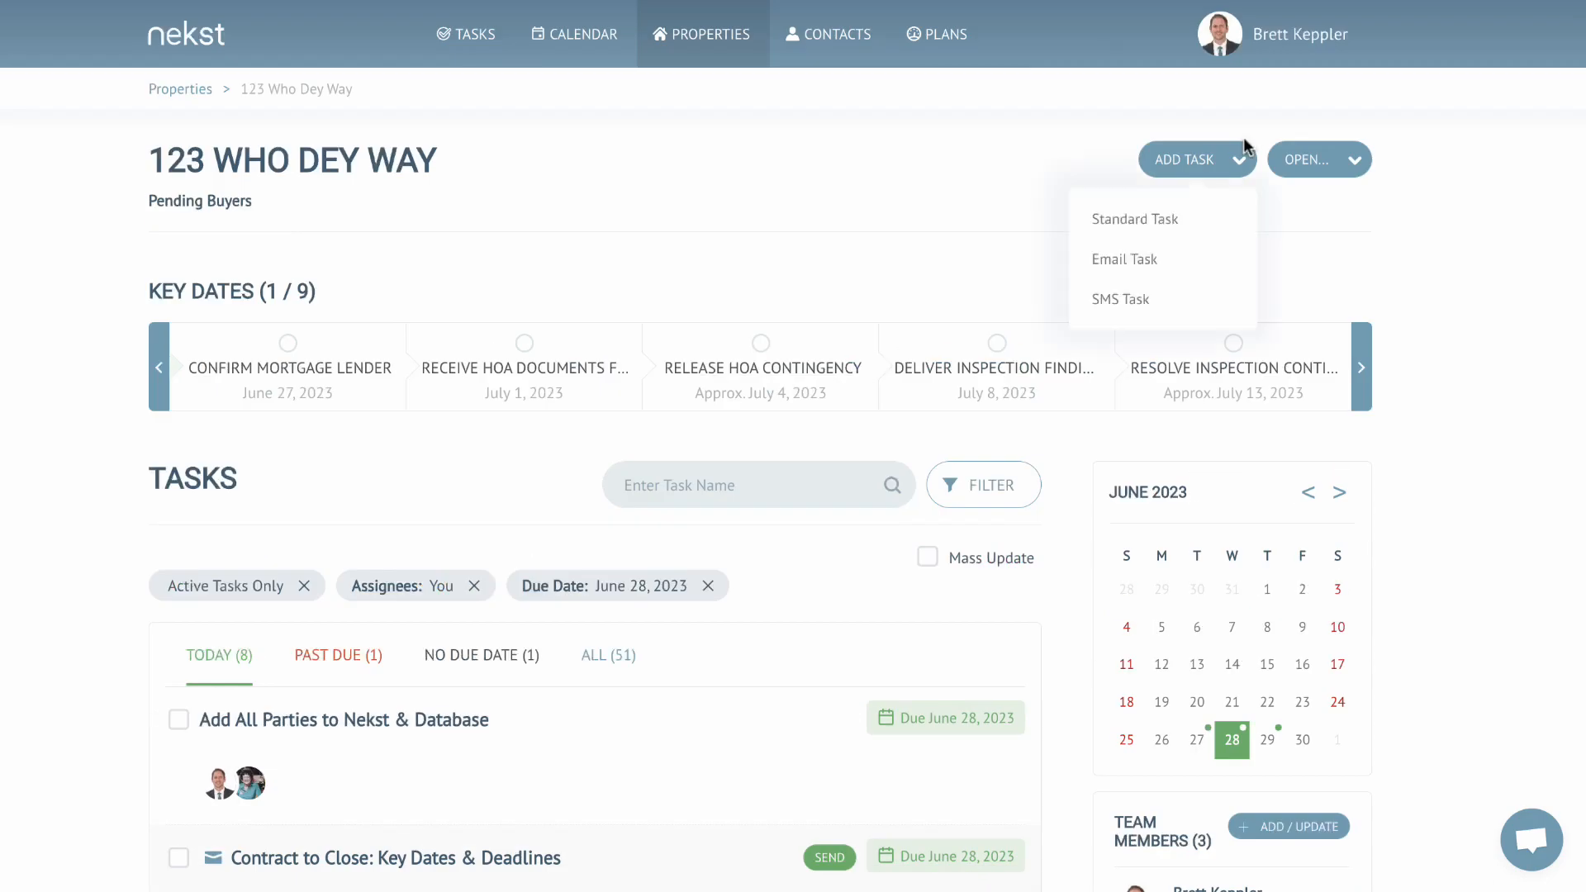
pyautogui.click(1117, 313)
pyautogui.click(725, 499)
pyautogui.write('#')
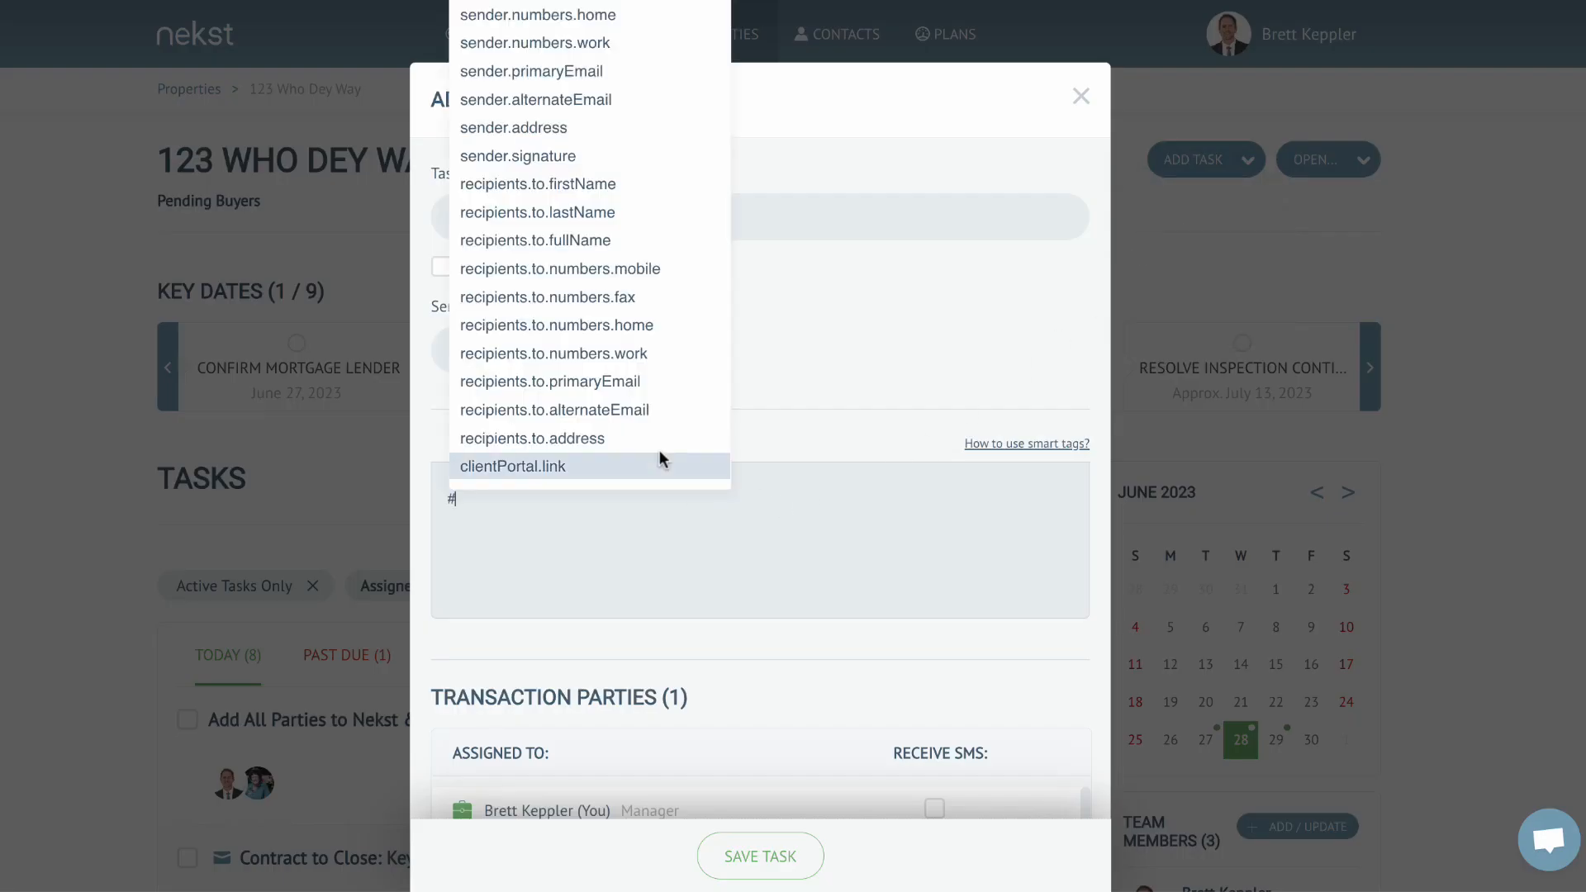
pyautogui.click(544, 466)
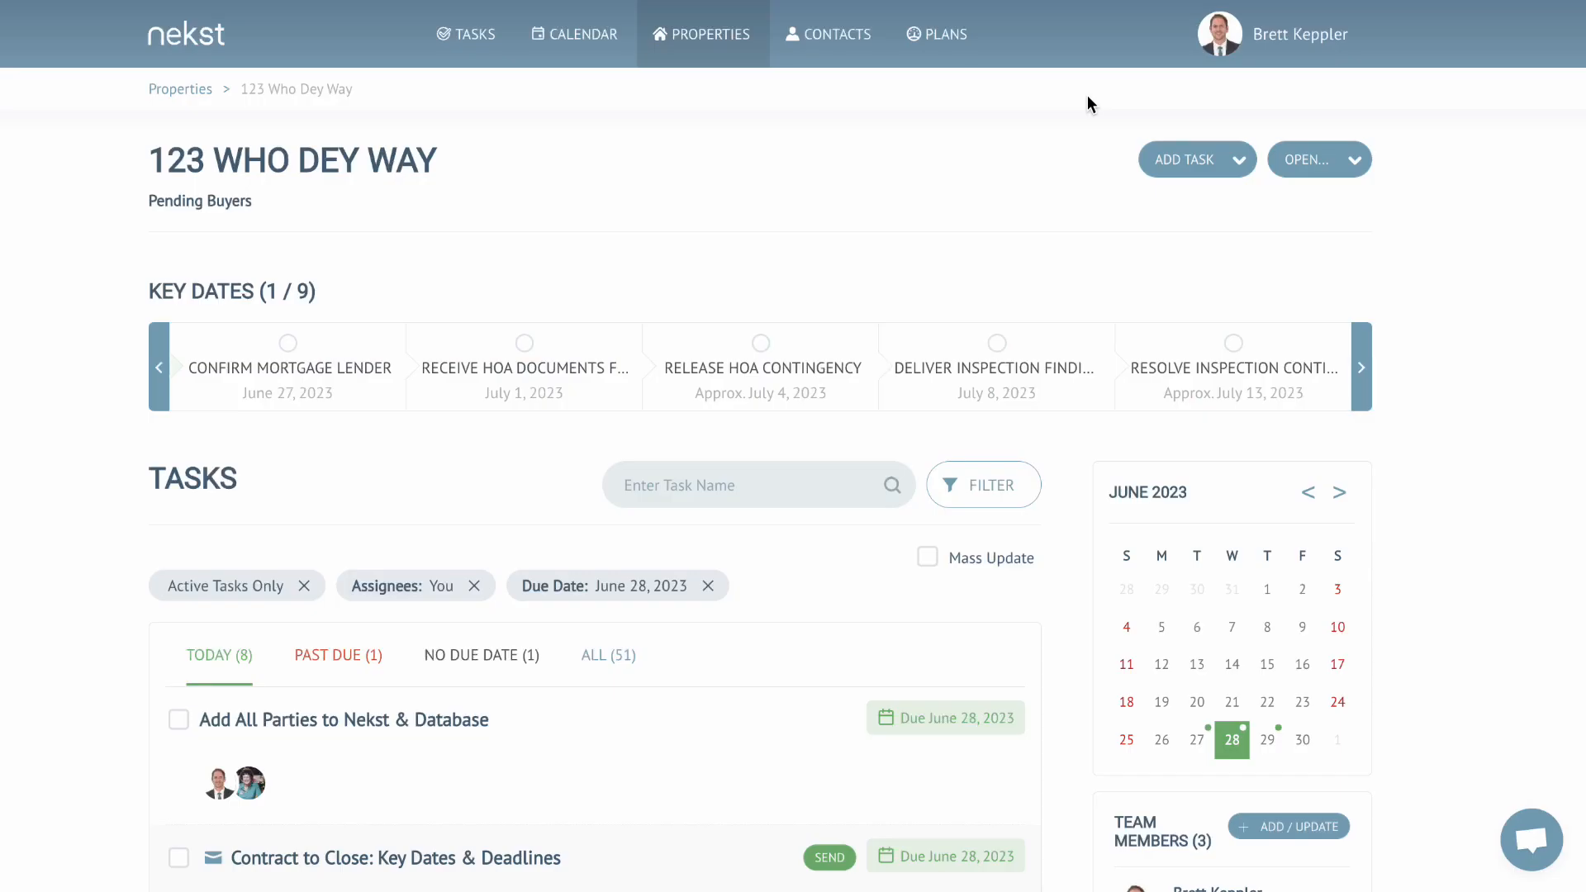
pyautogui.click(1081, 96)
# - Mark the Confirm Mortgage Lender key date as complete and return to the property's client portal
pyautogui.click(159, 368)
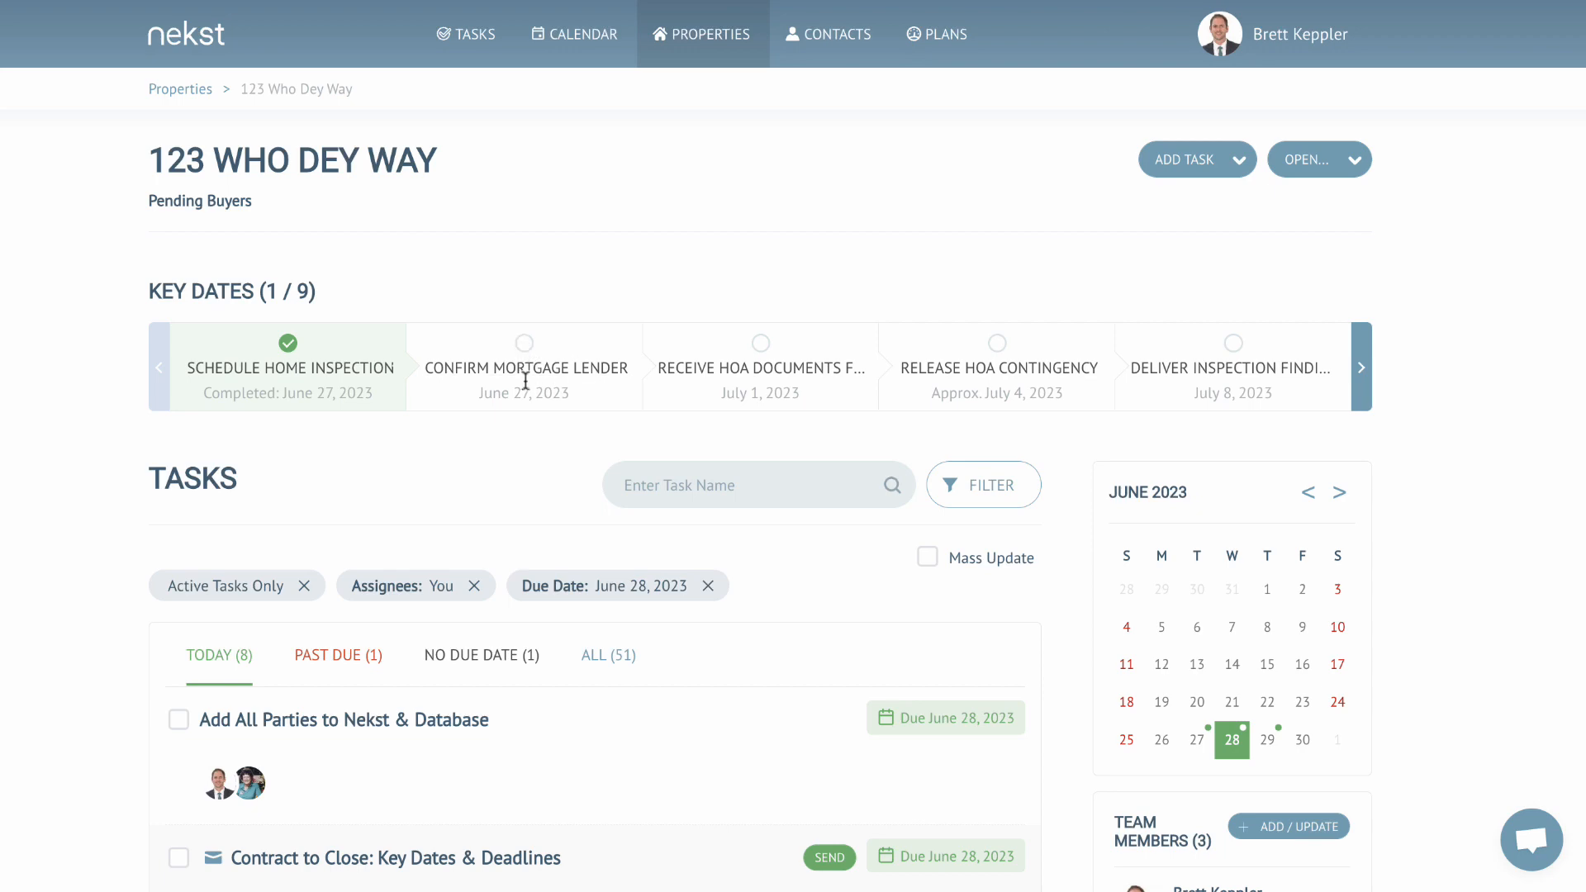
pyautogui.click(525, 376)
pyautogui.click(441, 100)
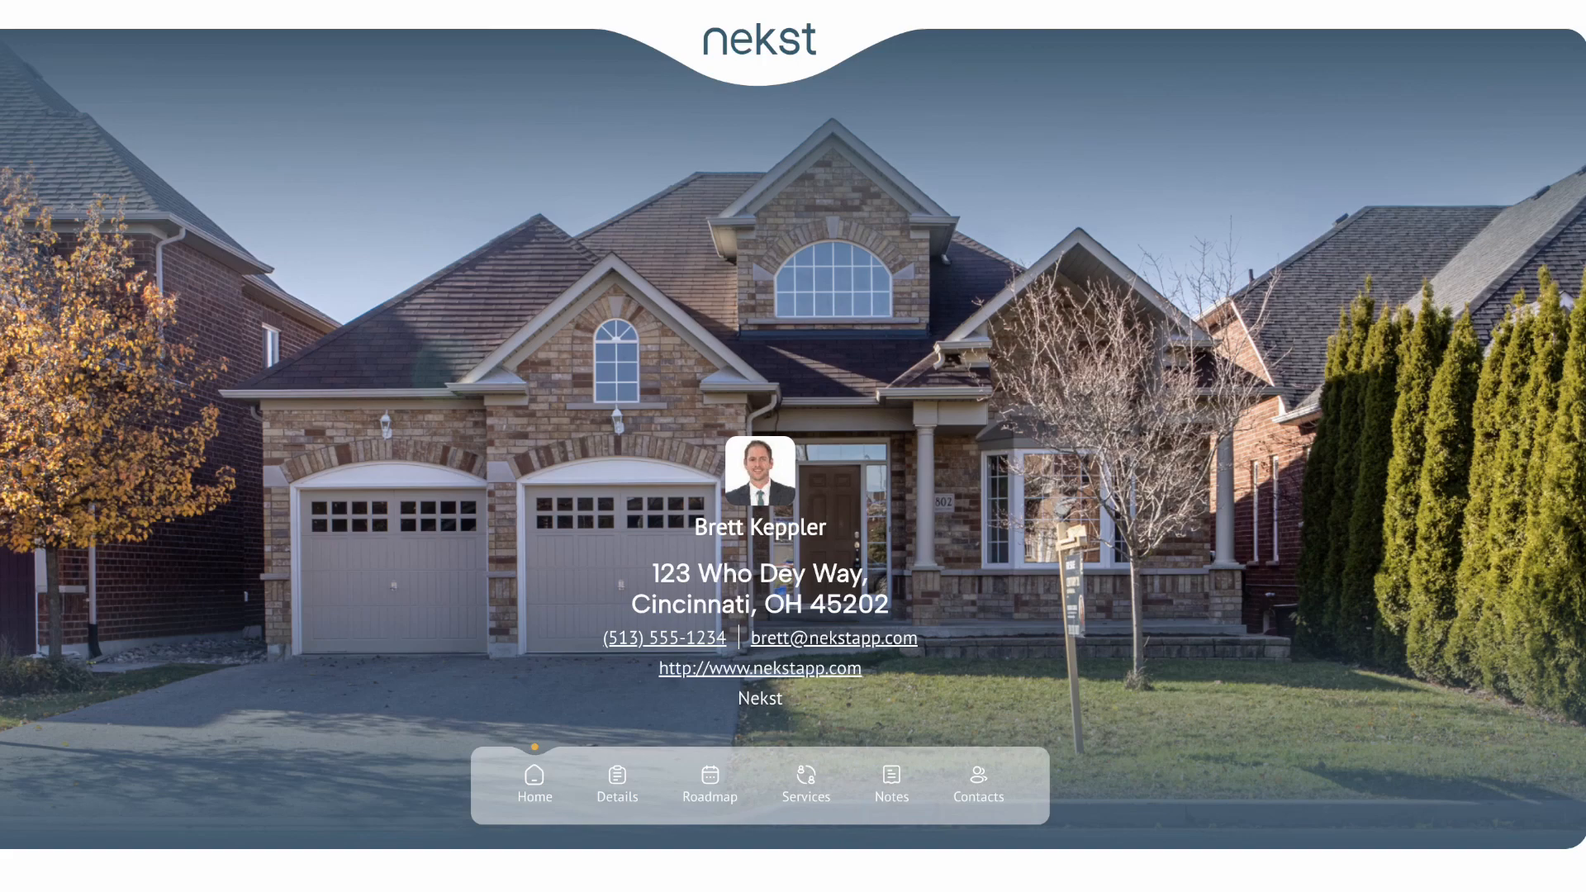
# - Examine the portal's Details dates and the Roadmap's key dates, checking their completion marks and descriptions
pyautogui.scroll(-10, 716, 384)
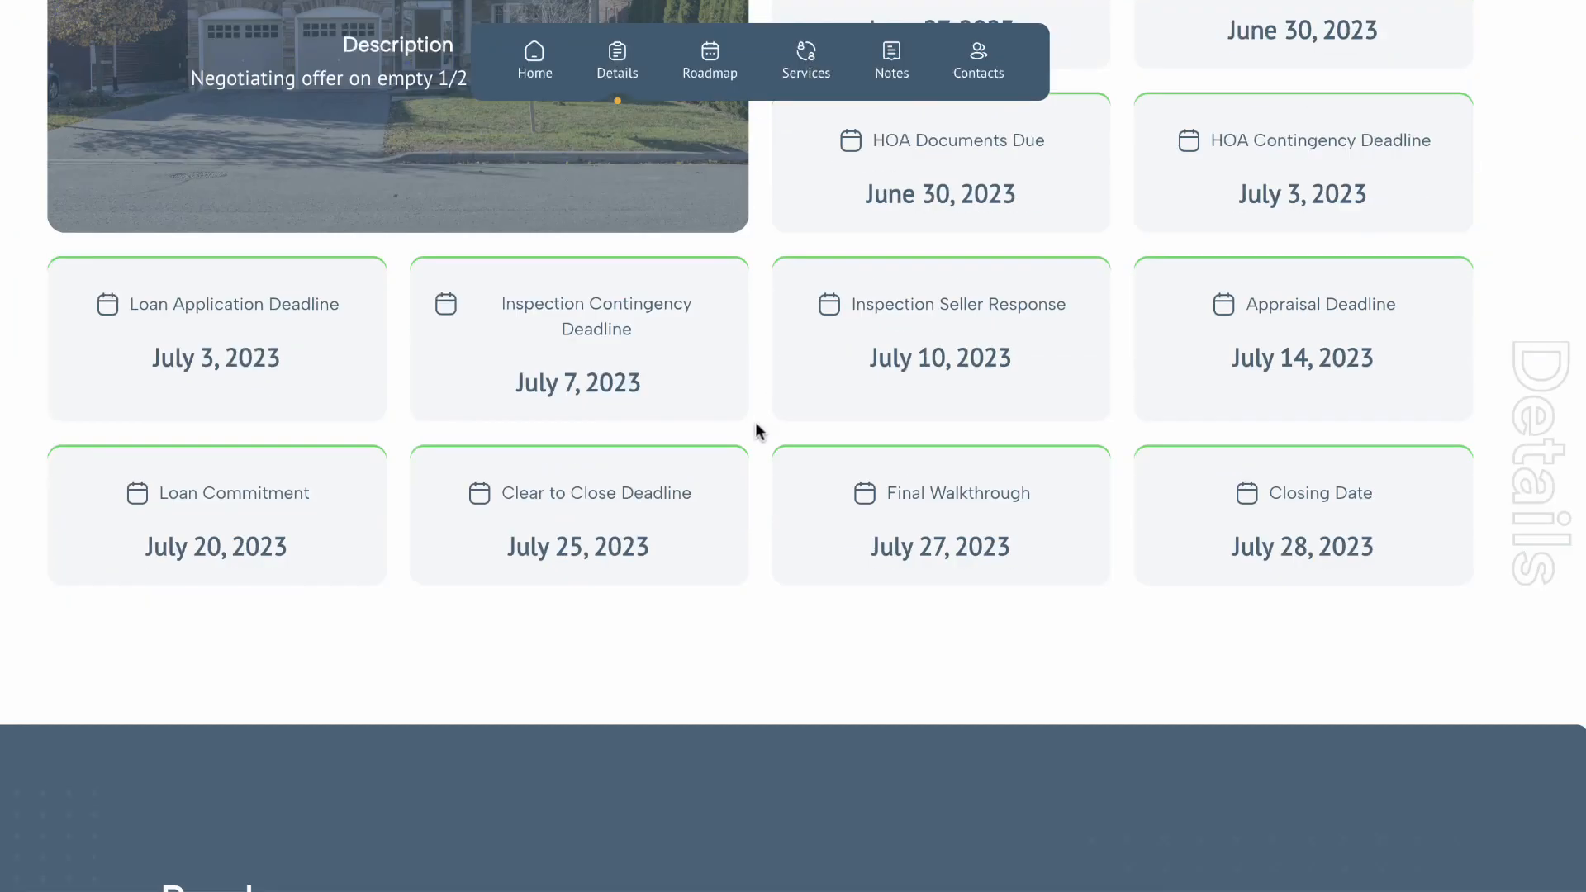
pyautogui.scroll(-8, 756, 421)
pyautogui.scroll(-1, 834, 435)
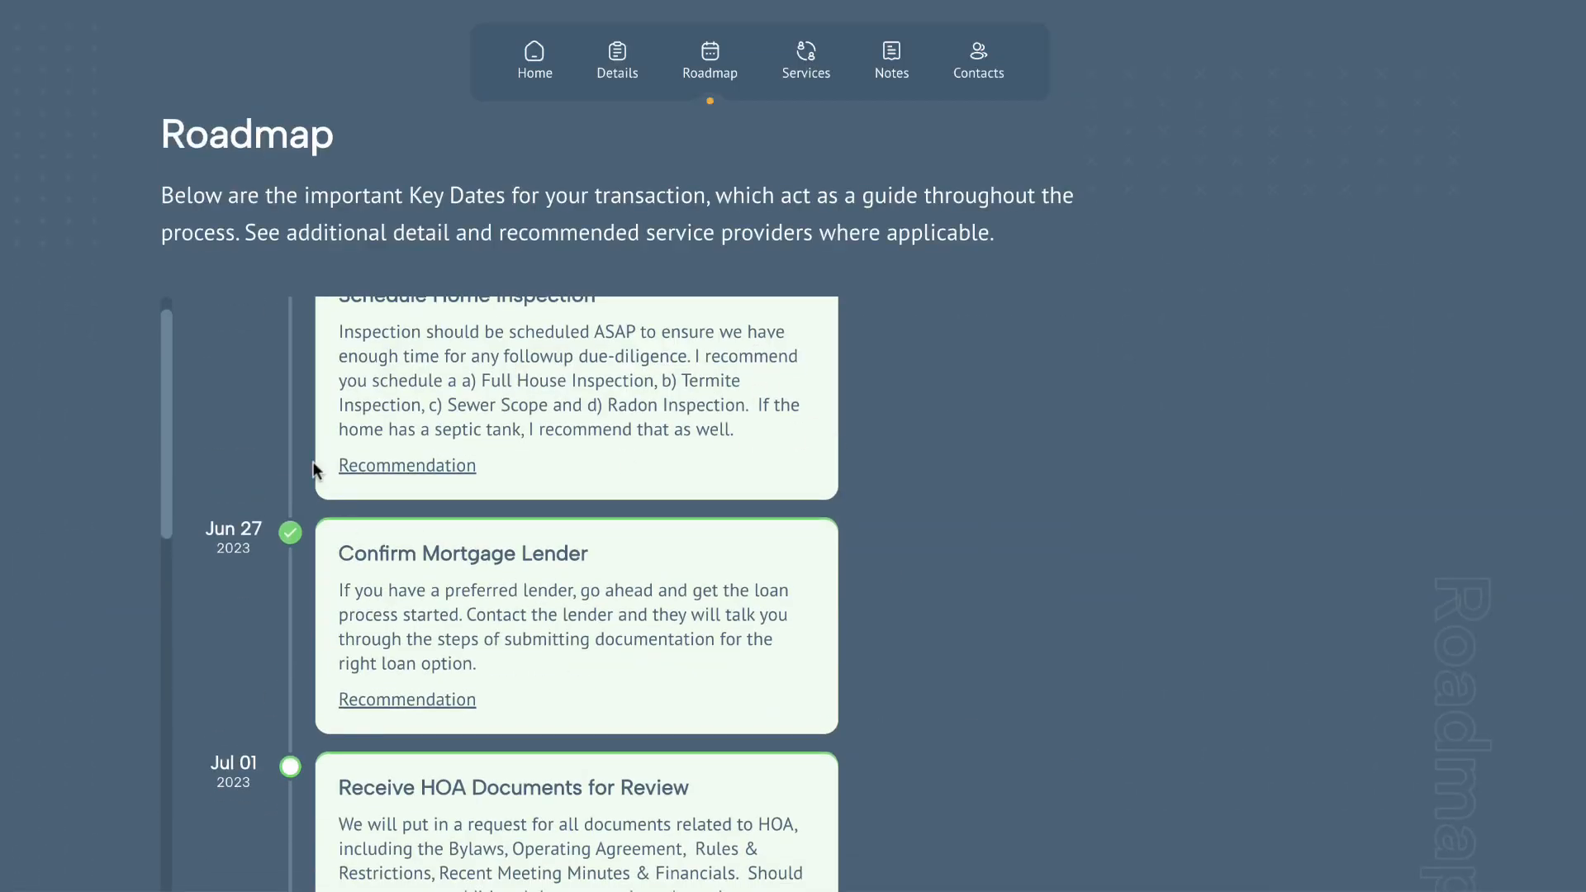
pyautogui.scroll(-5, 313, 462)
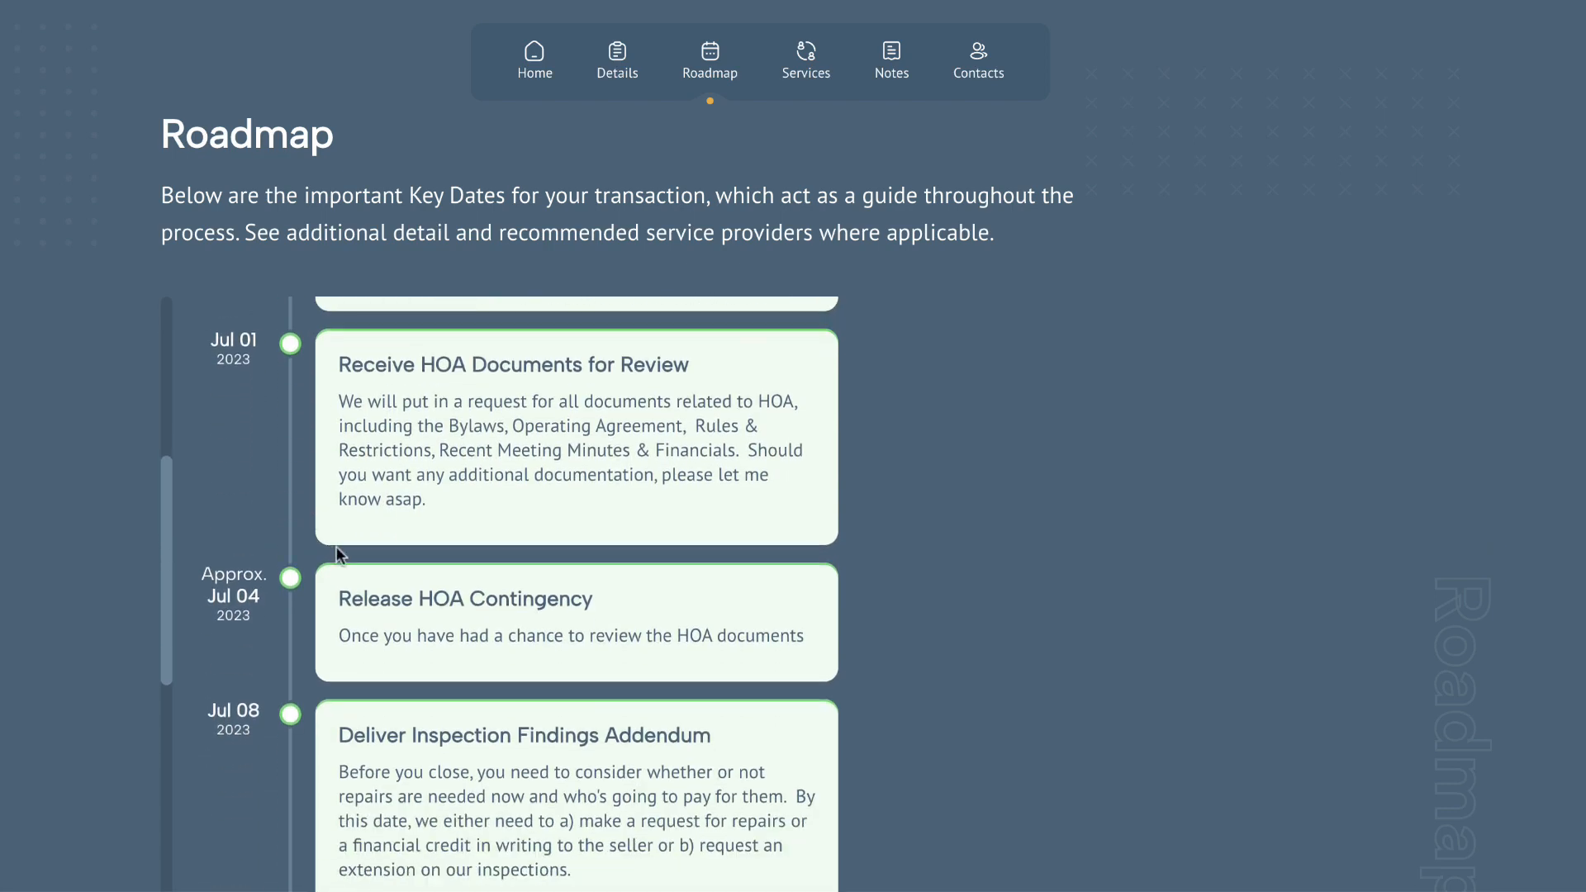
pyautogui.scroll(-1, 337, 553)
pyautogui.scroll(-1, 337, 554)
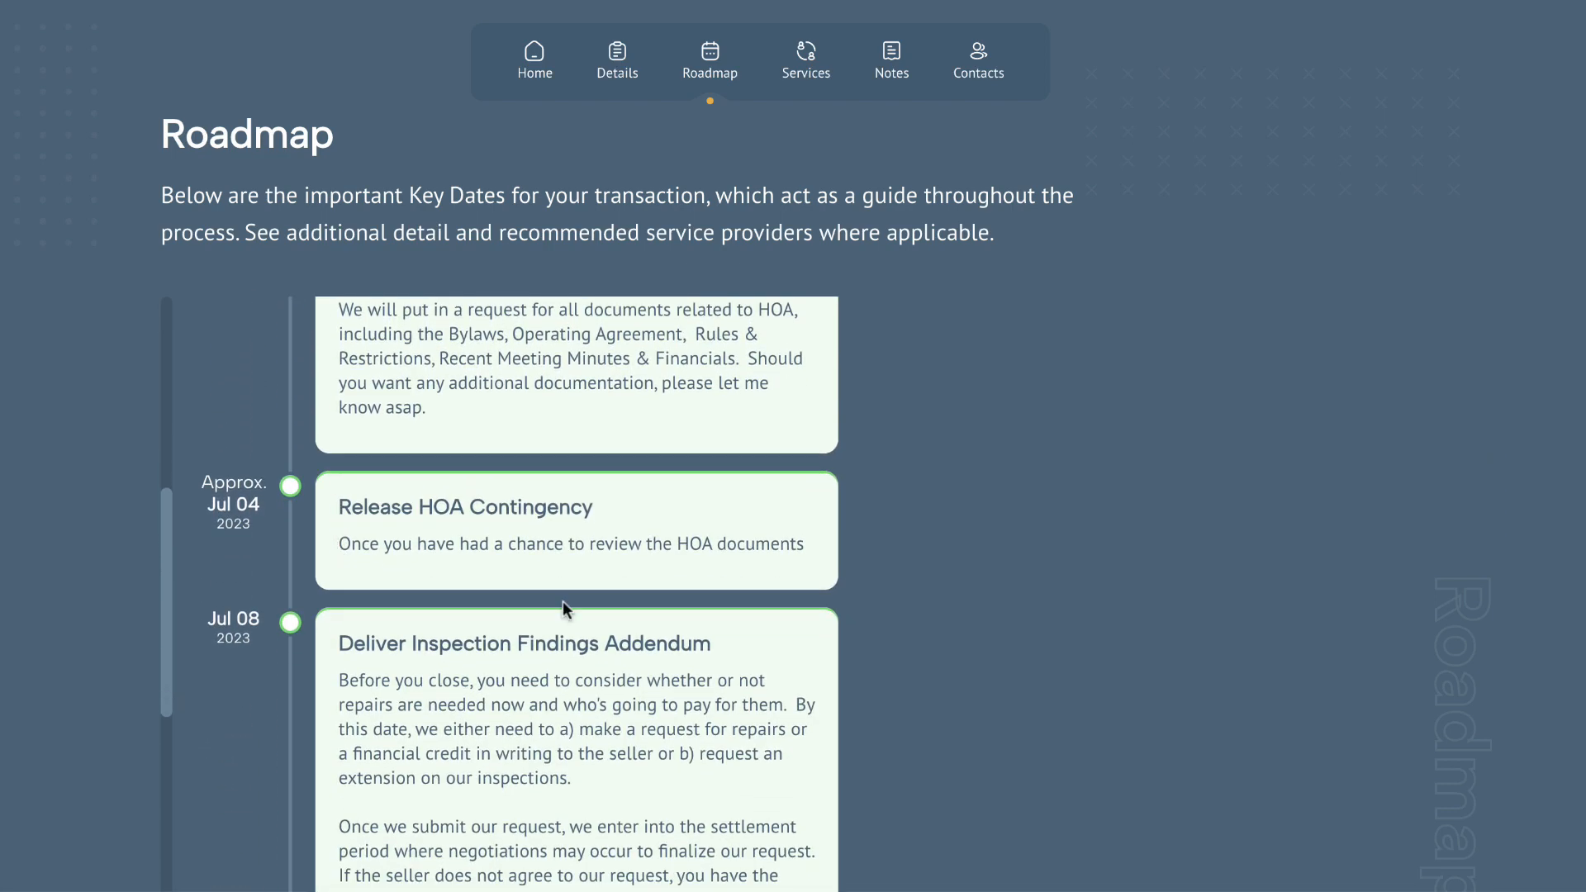
pyautogui.scroll(-4, 751, 637)
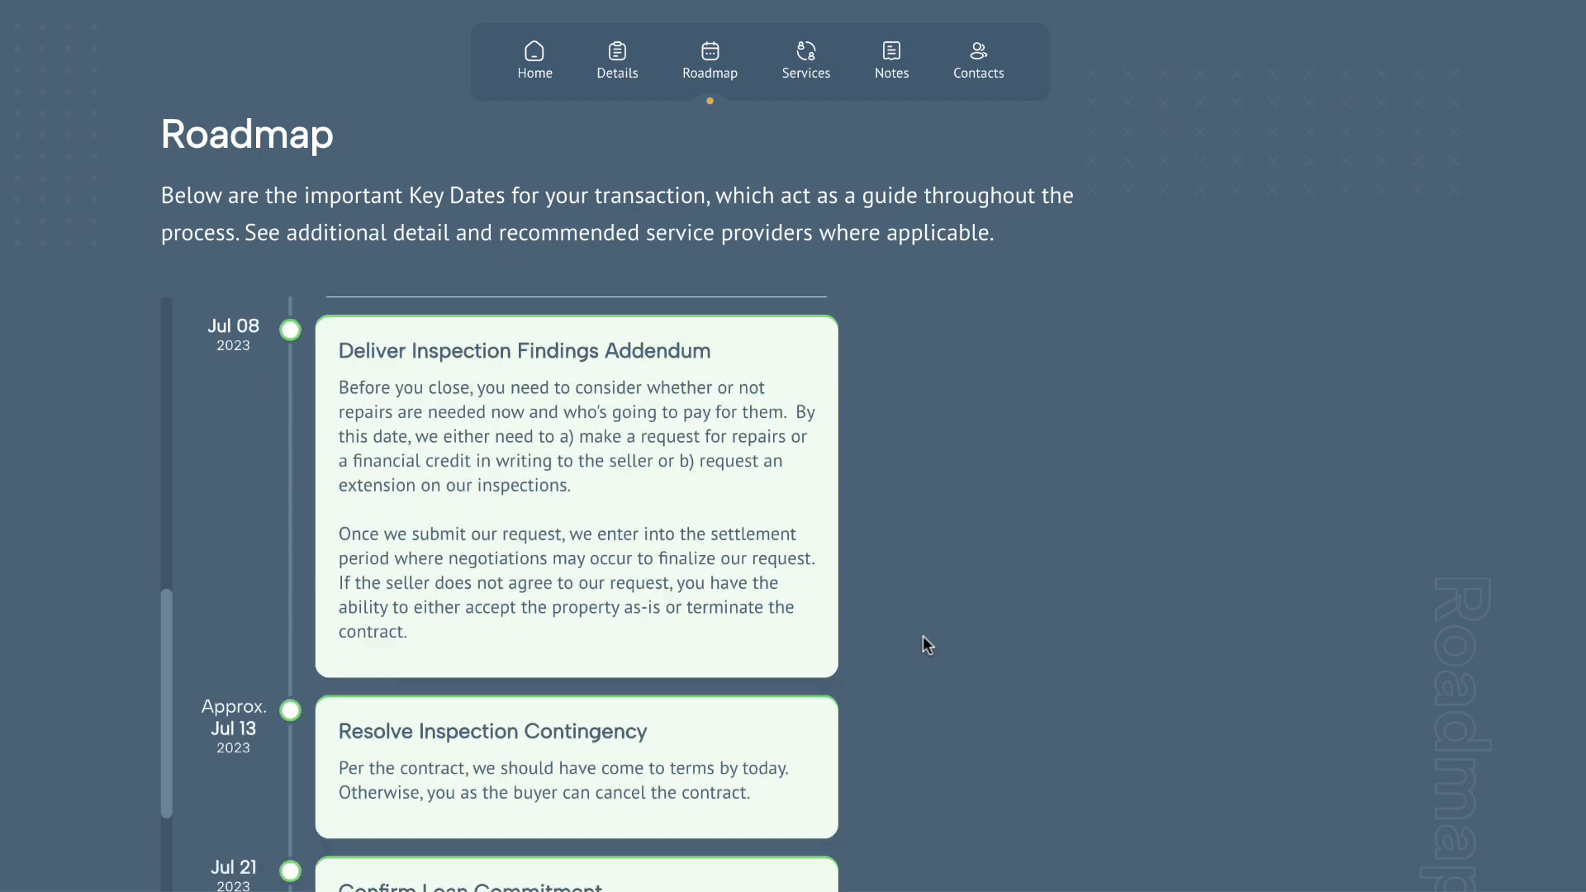
pyautogui.scroll(-5, 924, 636)
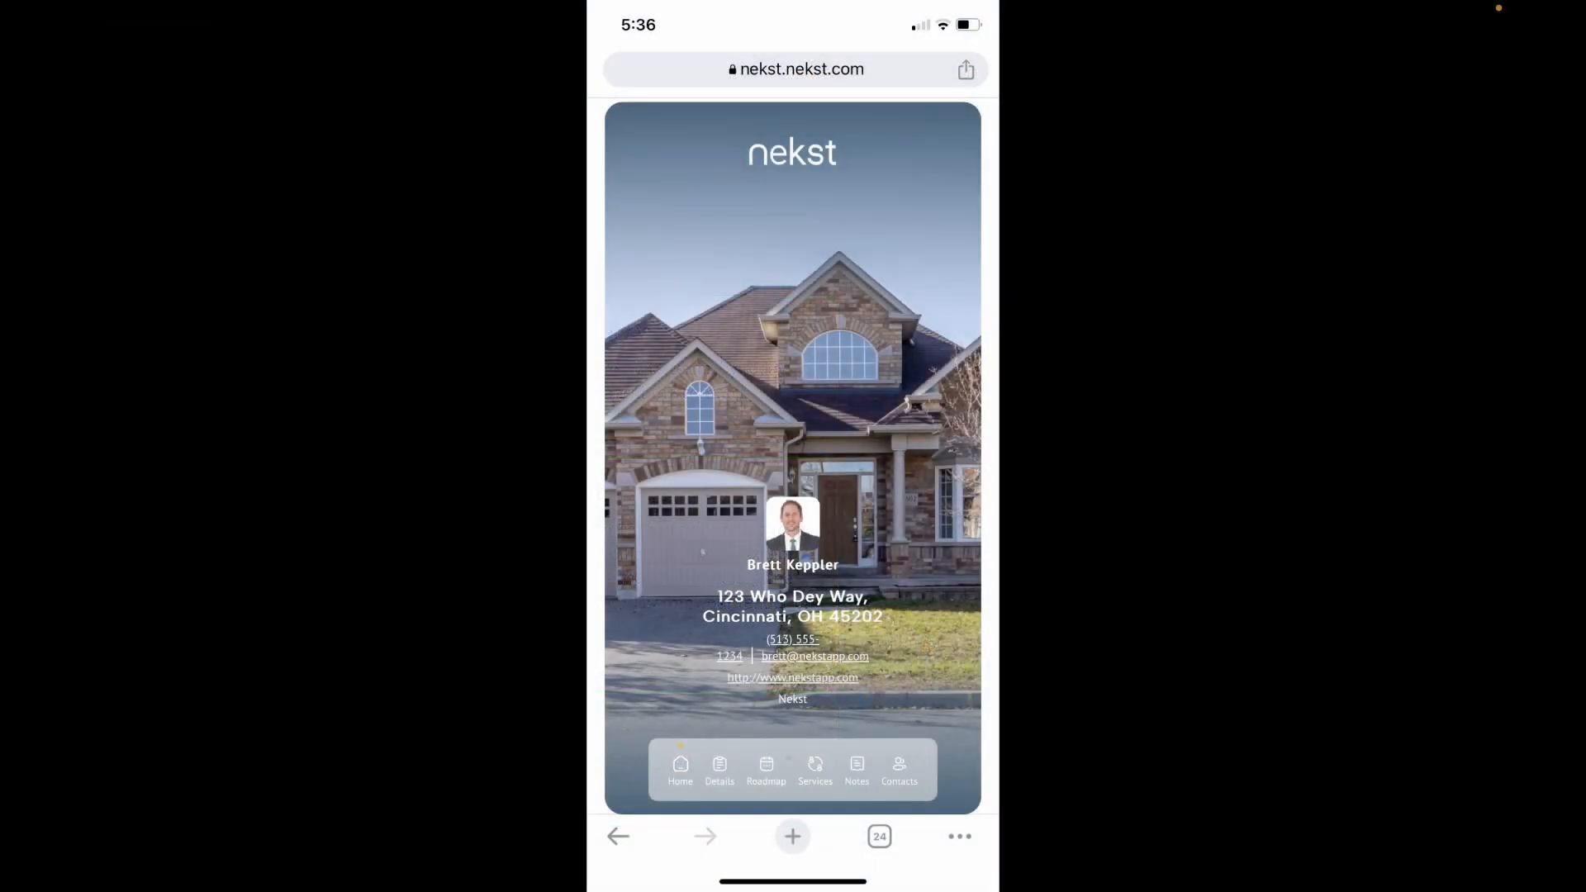
# - On the phone version of the portal, review the Details and Roadmap sections and the recommended providers for Schedule Home Inspection
pyautogui.click(720, 770)
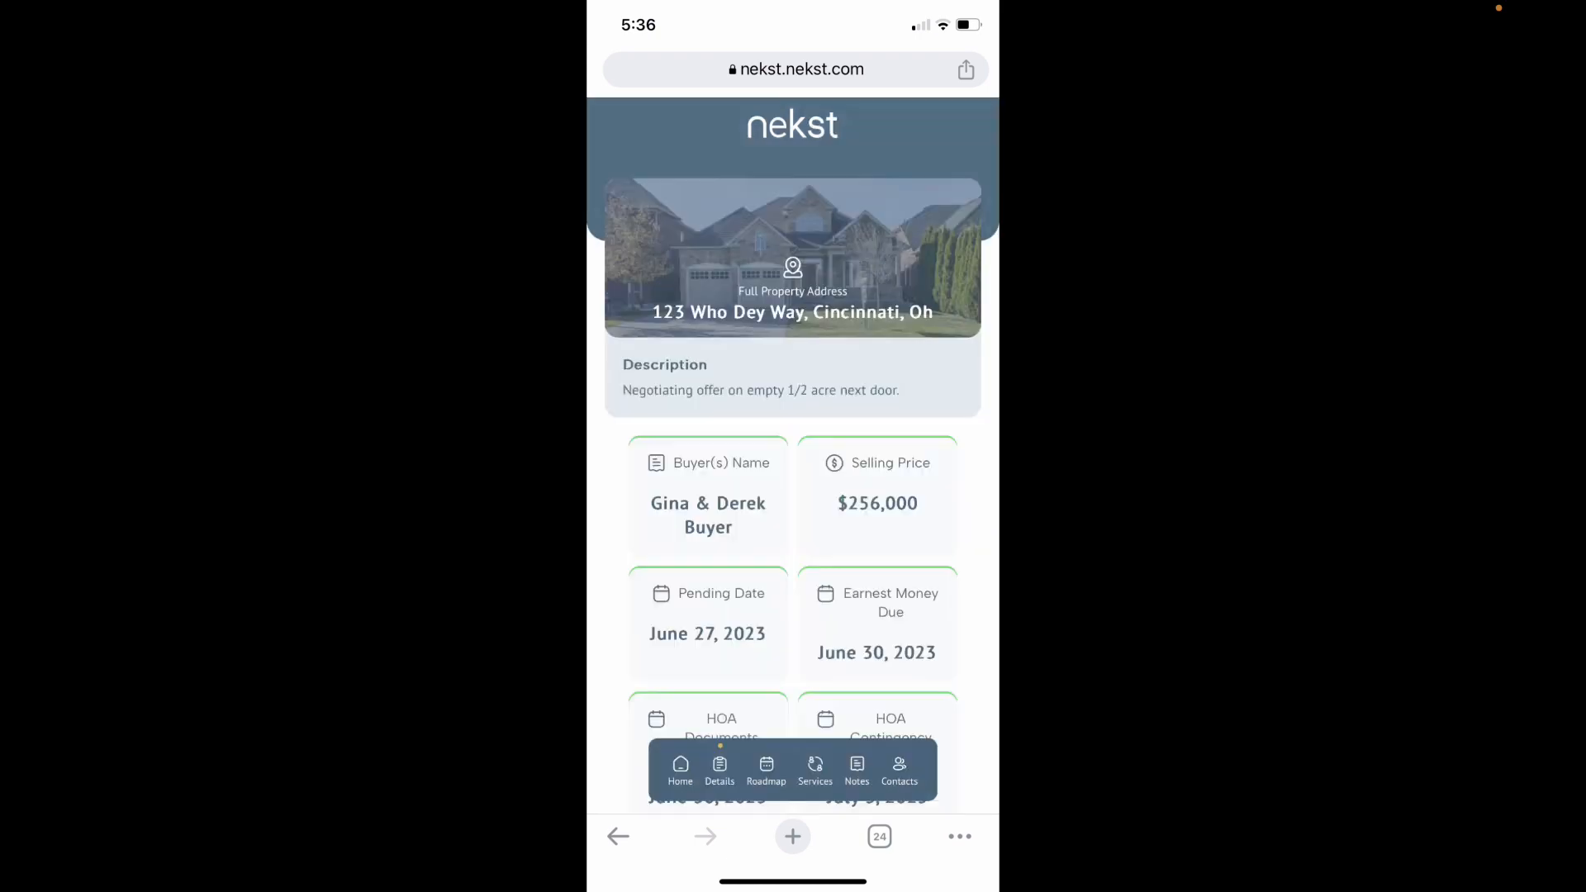
pyautogui.scroll(-5, 793, 446)
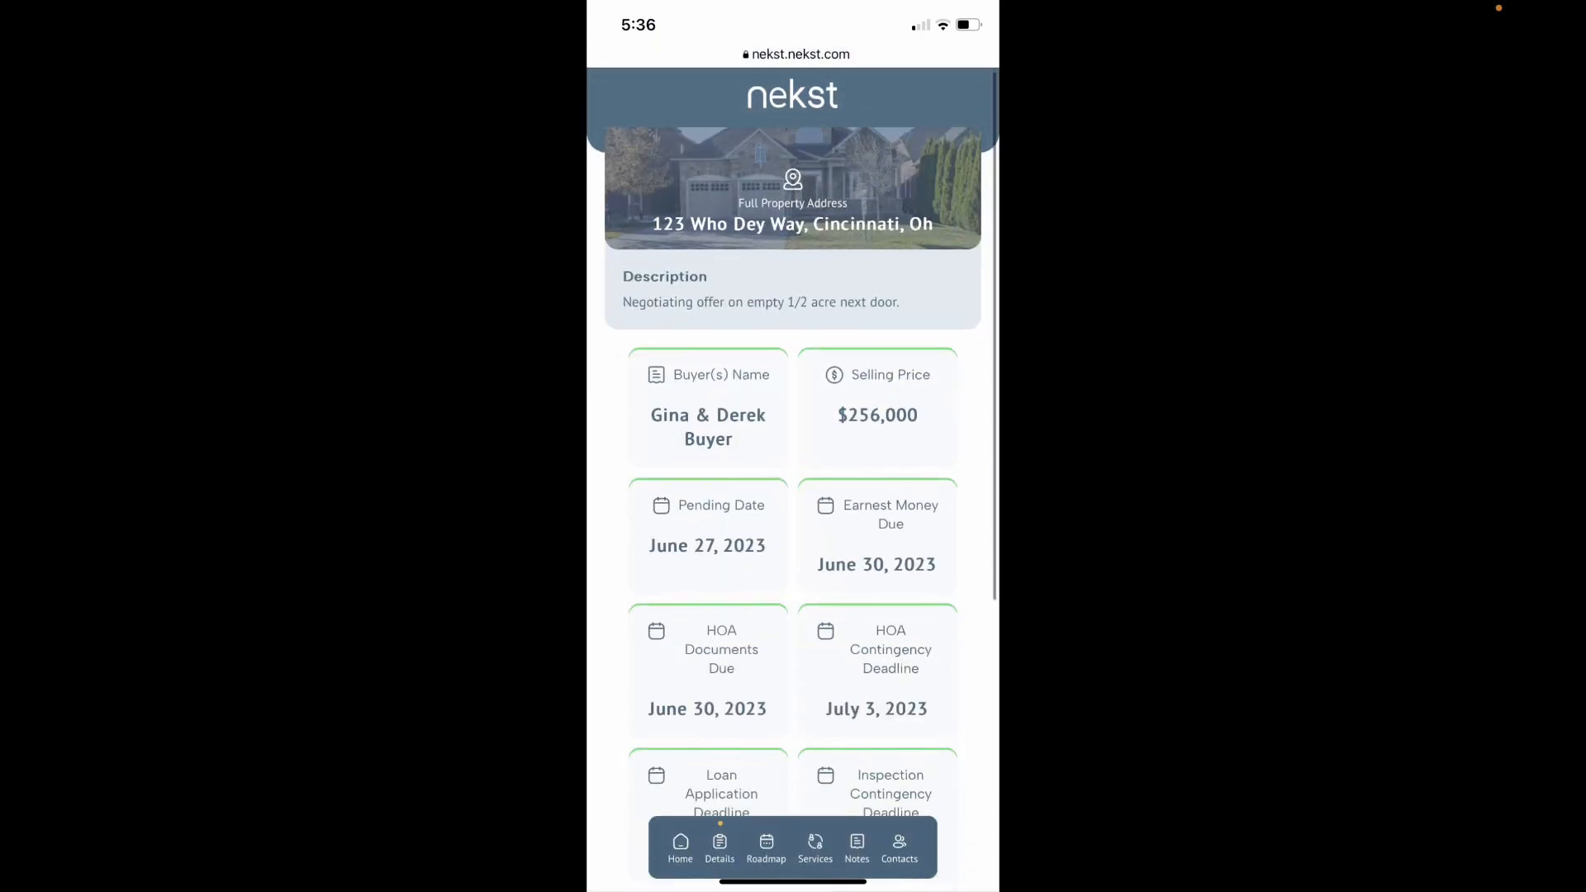
pyautogui.scroll(-3, 793, 496)
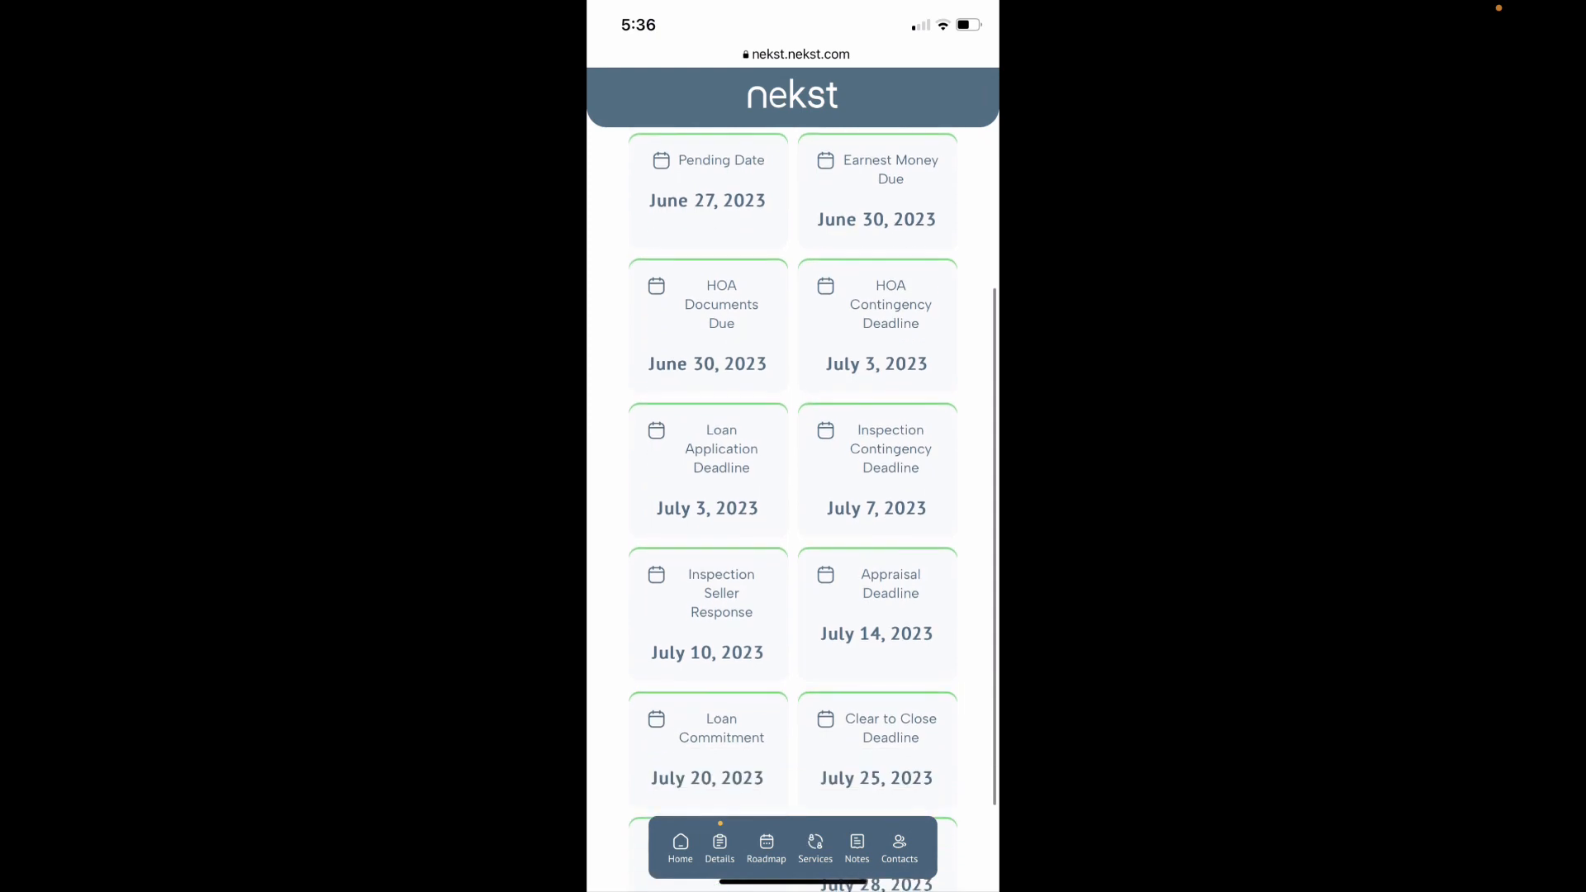
pyautogui.click(767, 848)
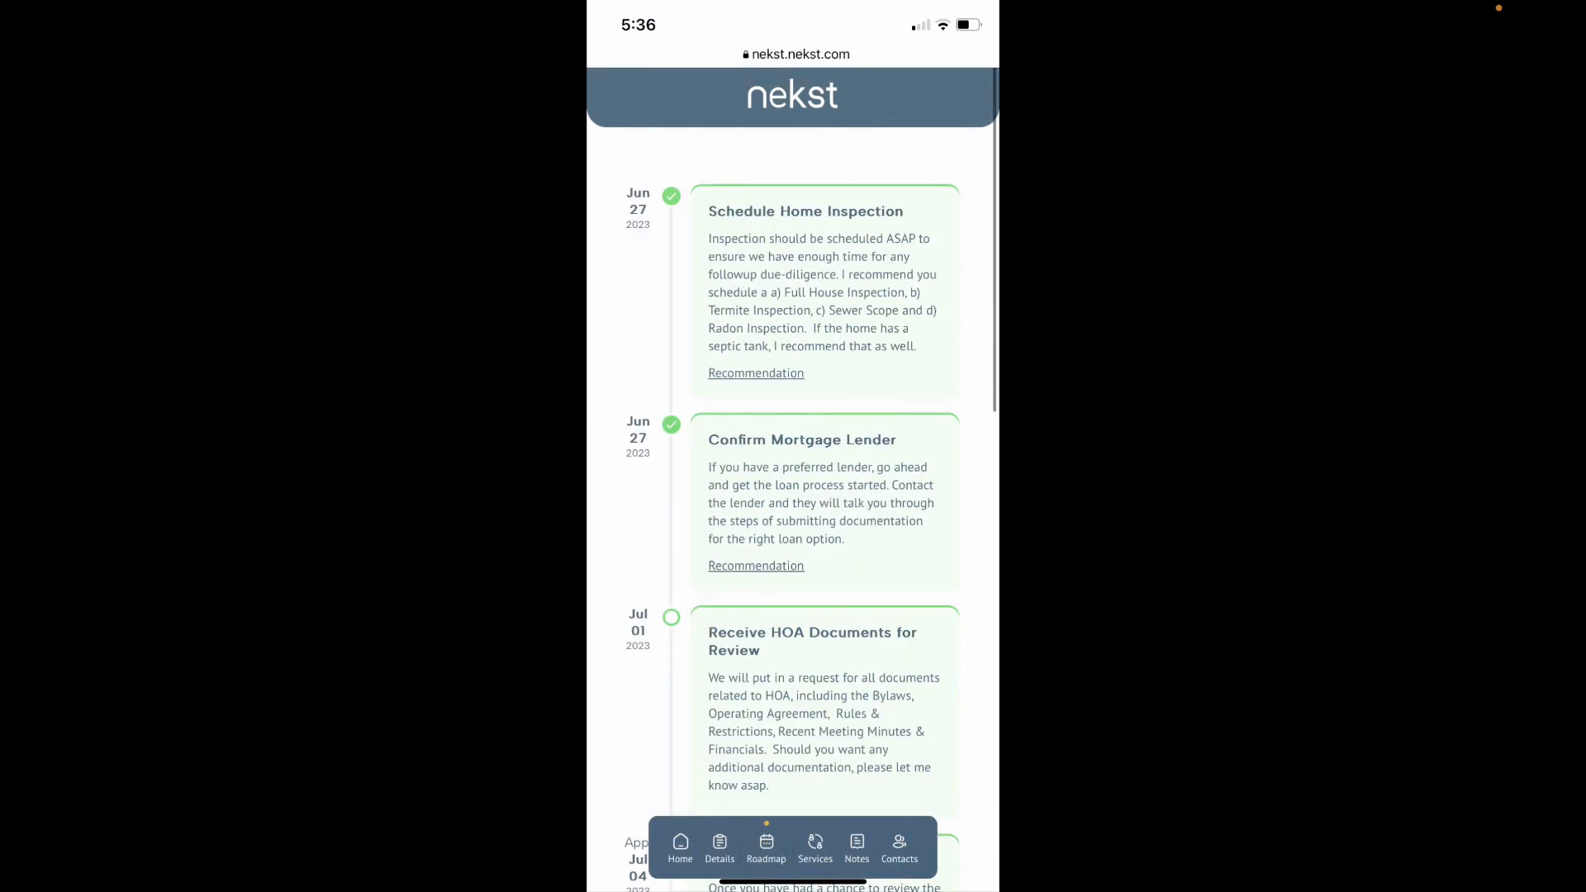
pyautogui.click(756, 374)
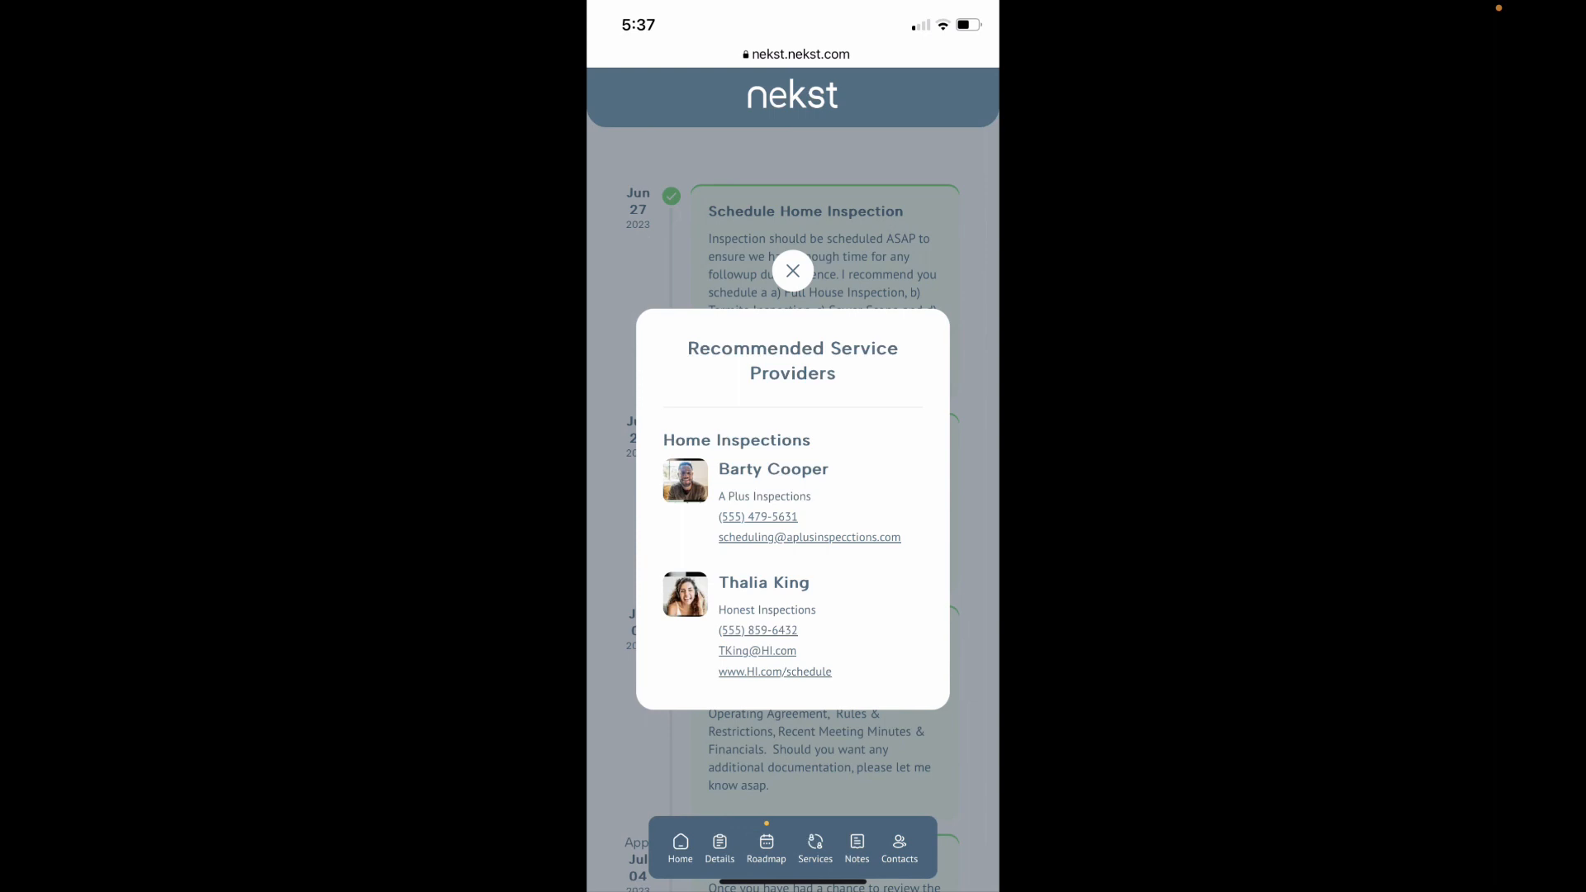
pyautogui.click(793, 271)
# - Review the service providers and the client notes in the phone version of the portal
pyautogui.click(816, 848)
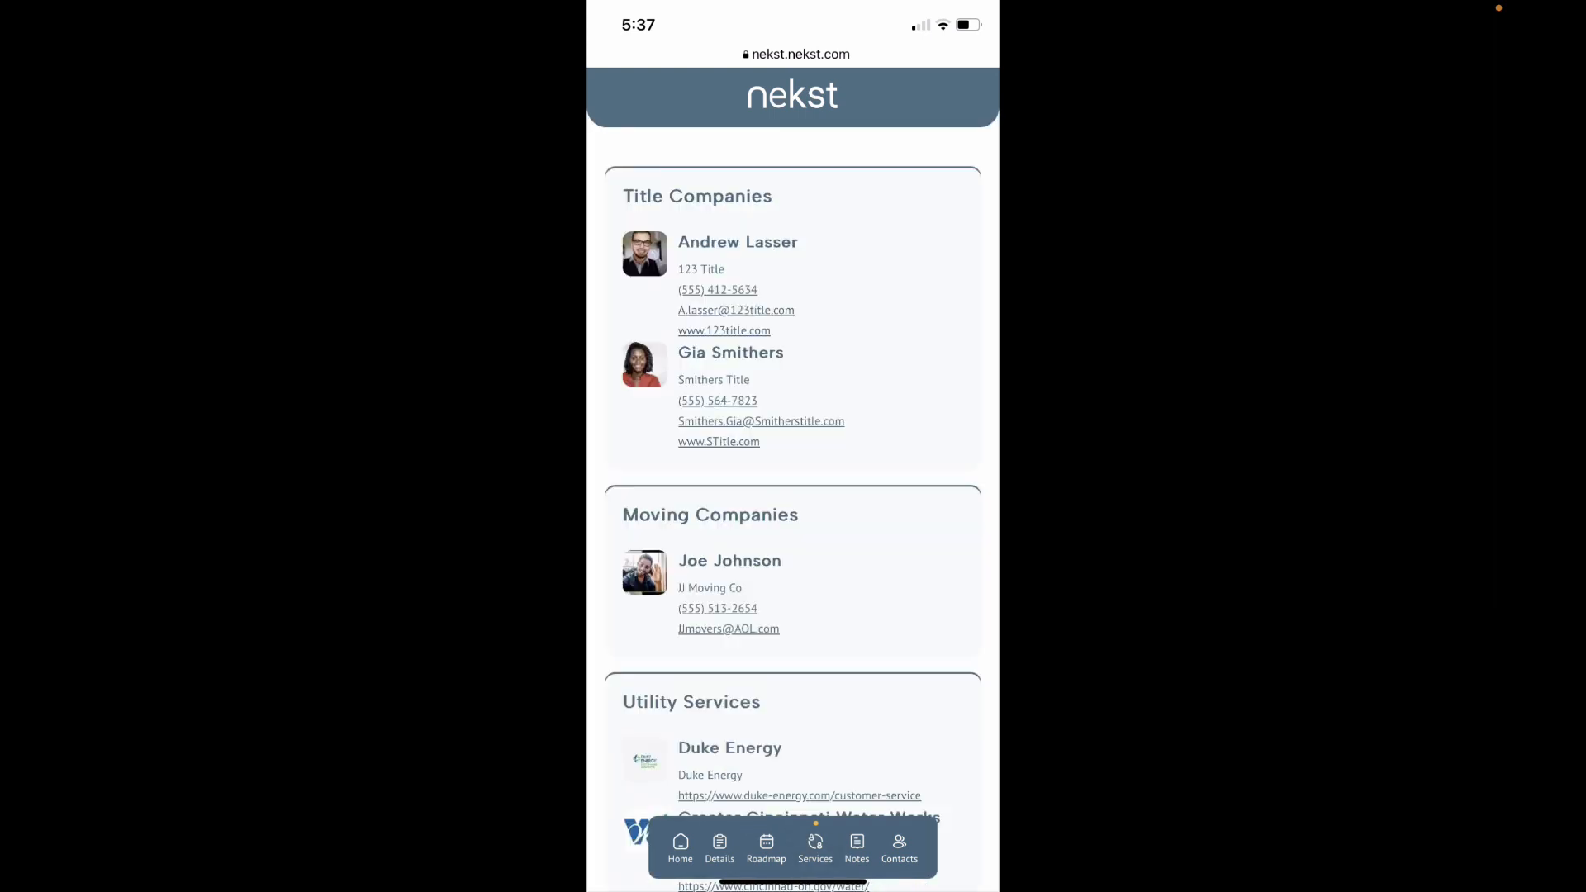
pyautogui.scroll(-4, 794, 496)
pyautogui.scroll(2, 794, 495)
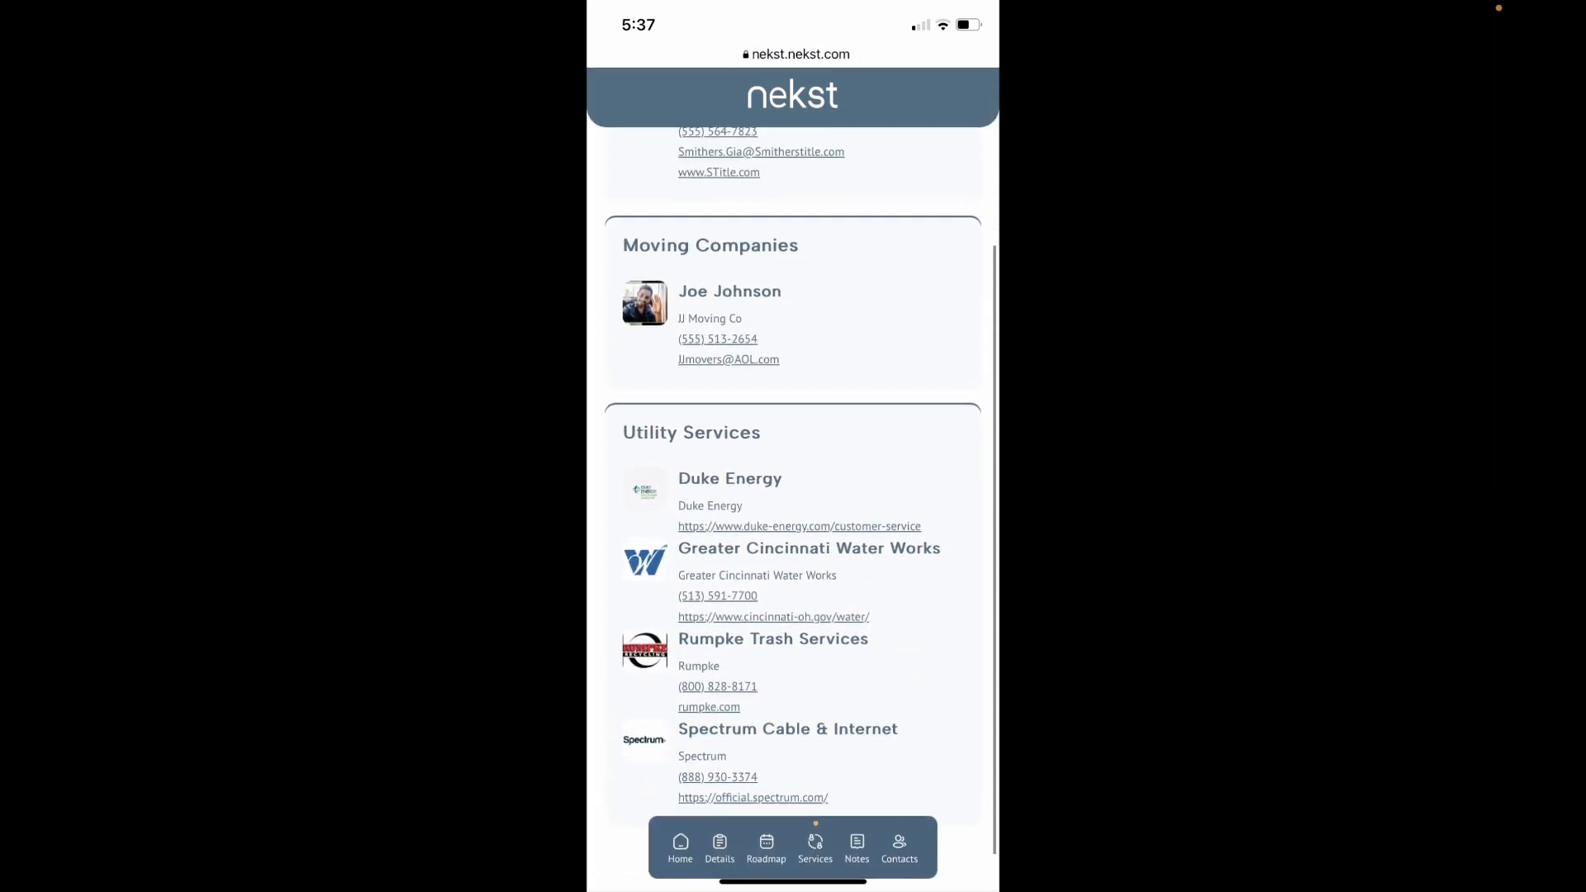
pyautogui.click(857, 768)
pyautogui.scroll(-3, 793, 455)
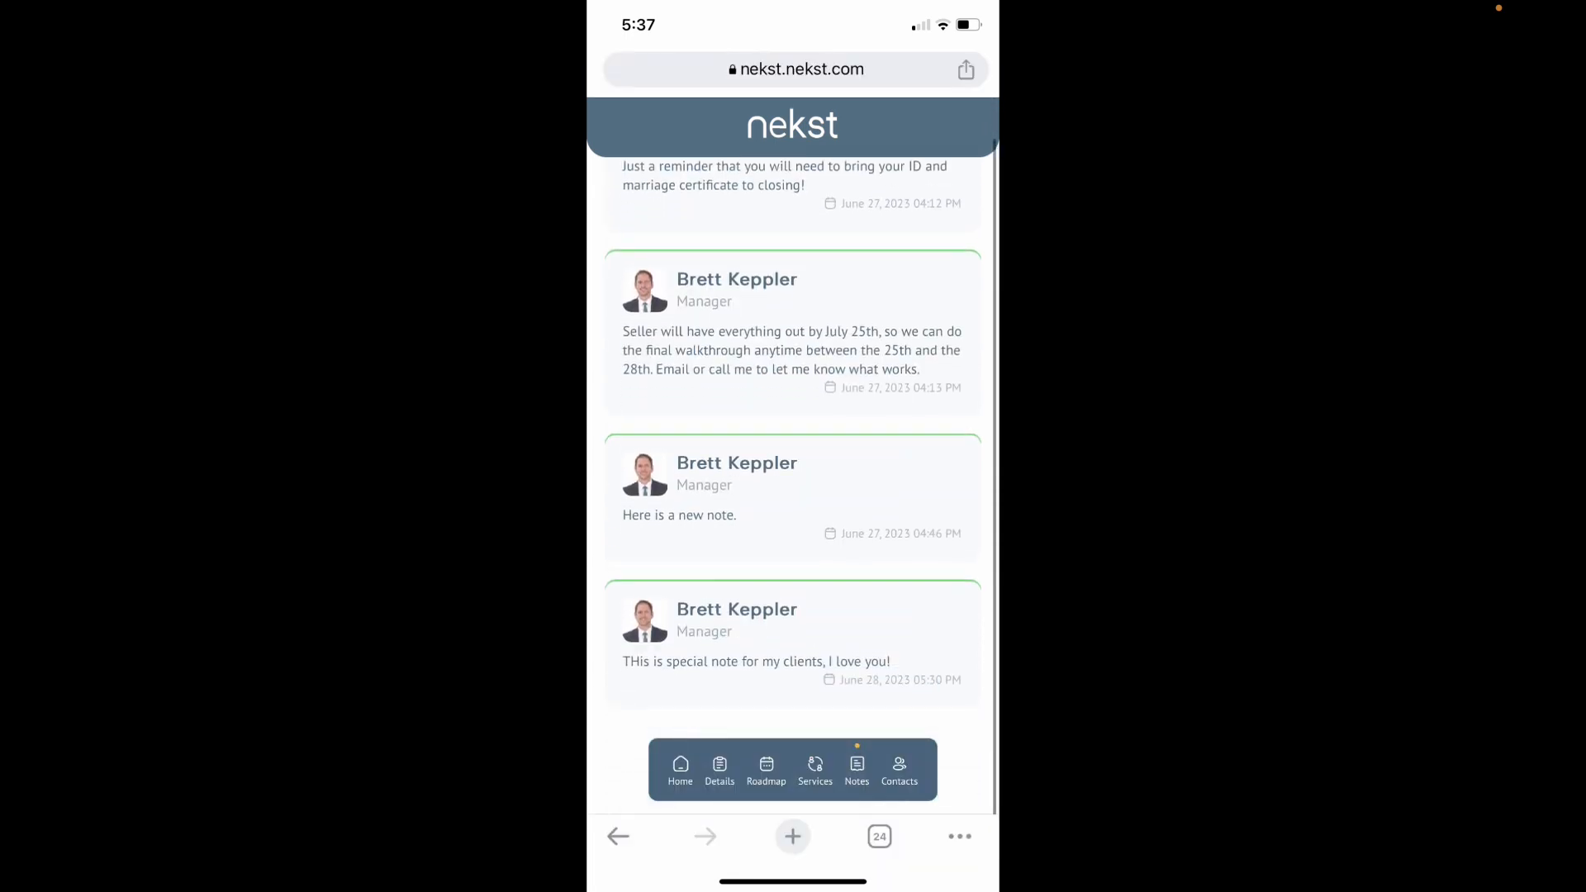
# - Review the phone portal's contacts, trying the manager's phone link and cancelling the call
pyautogui.click(900, 769)
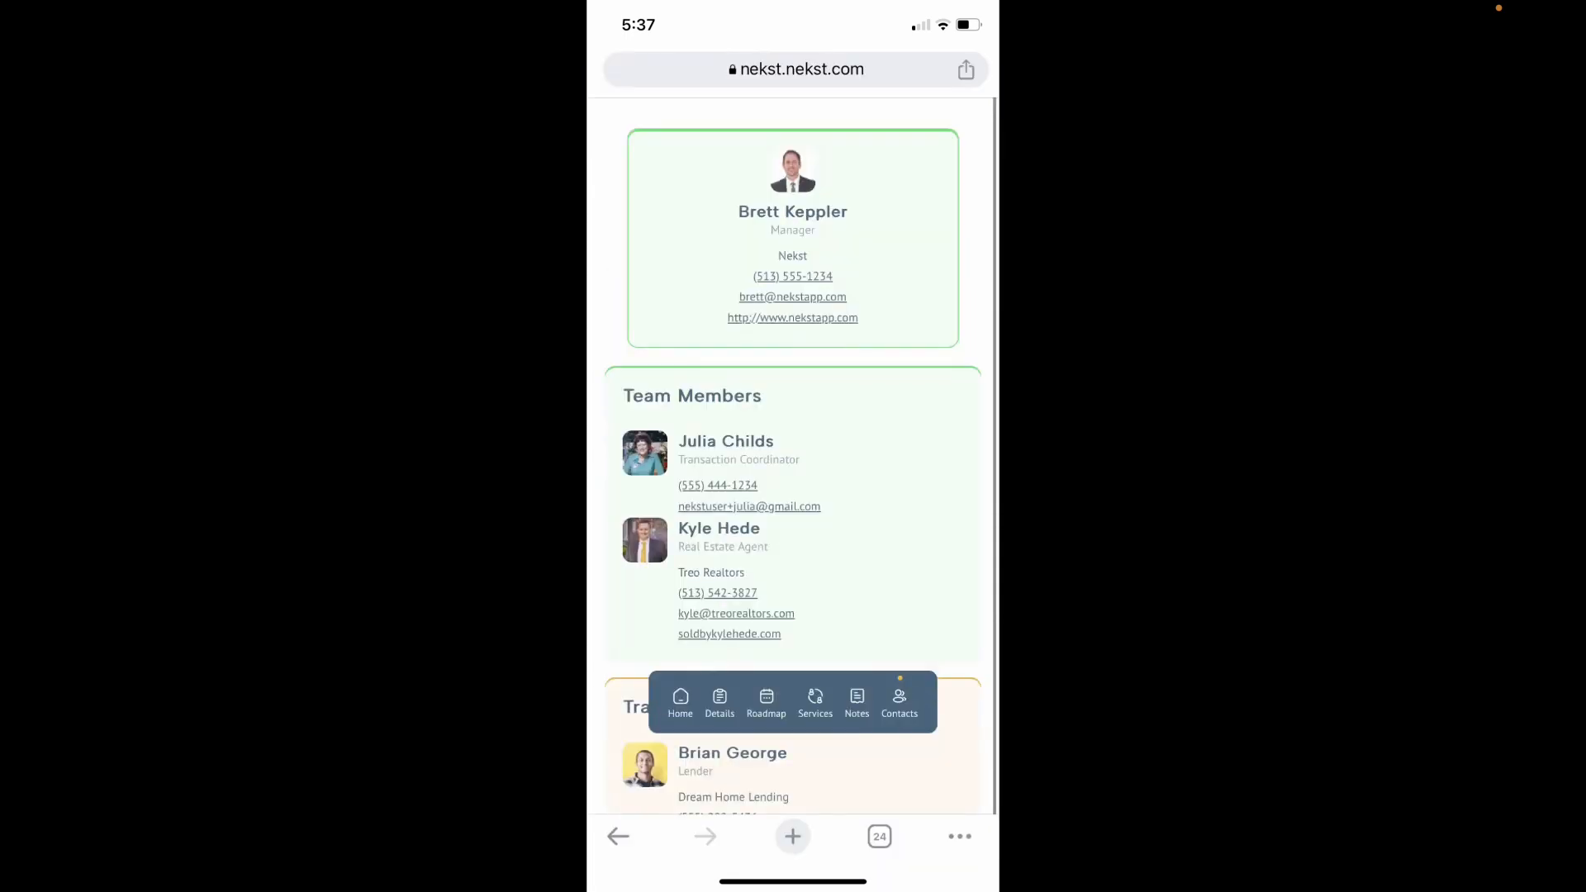
pyautogui.scroll(-2, 793, 495)
pyautogui.scroll(2, 793, 496)
pyautogui.scroll(-2, 793, 495)
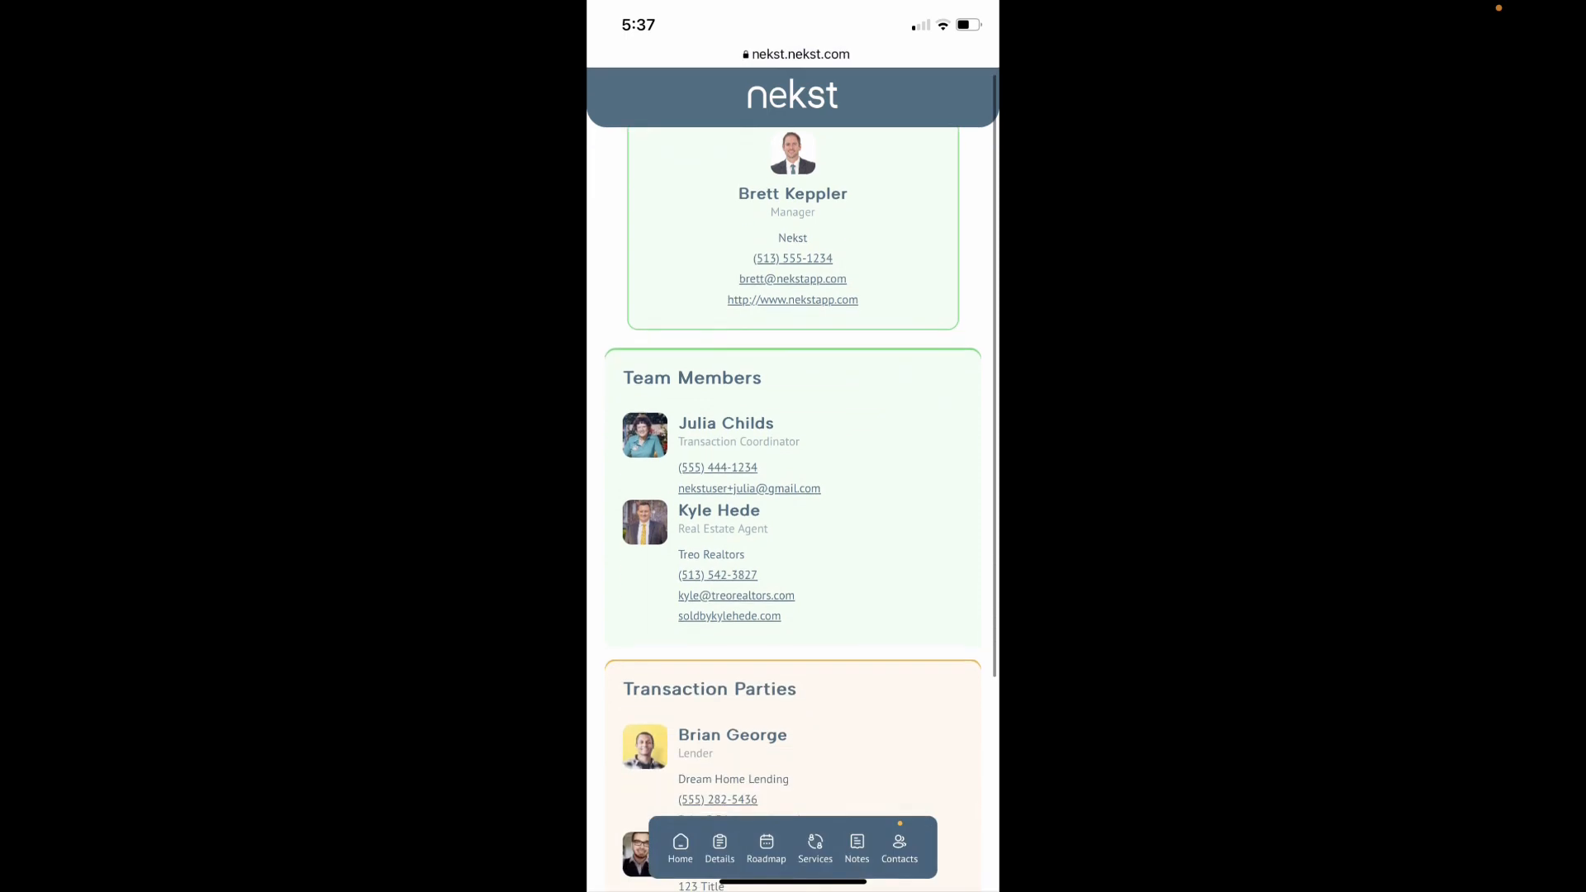
pyautogui.click(792, 258)
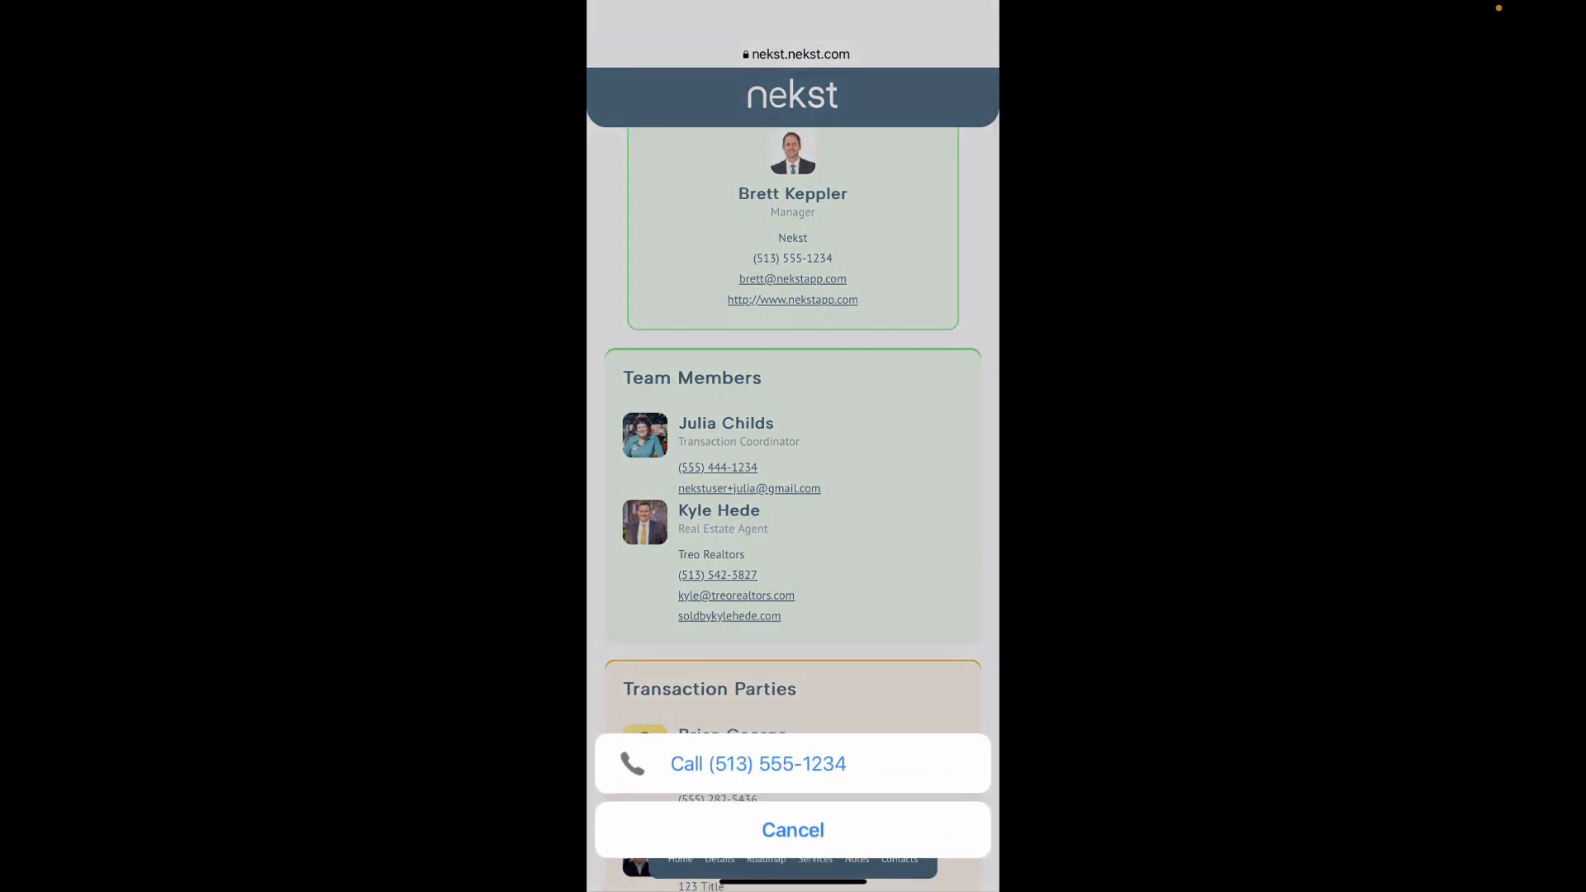
pyautogui.click(793, 830)
pyautogui.scroll(-4, 793, 496)
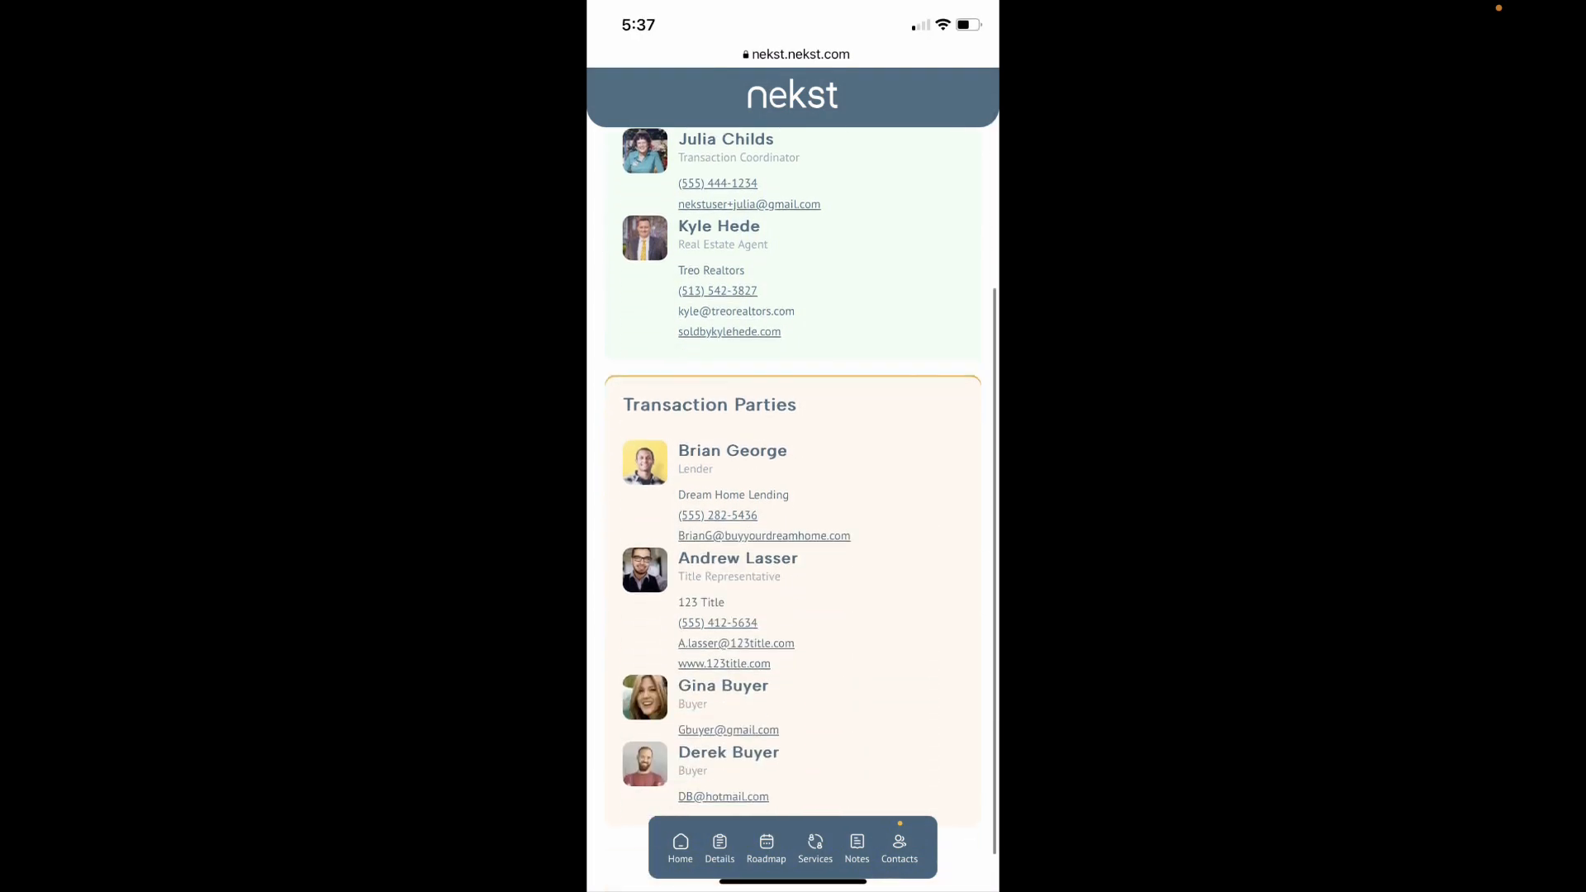
# - Examine the manager, Team Members and Transaction Parties contact cards in the phone version of the portal
pyautogui.scroll(5, 793, 454)
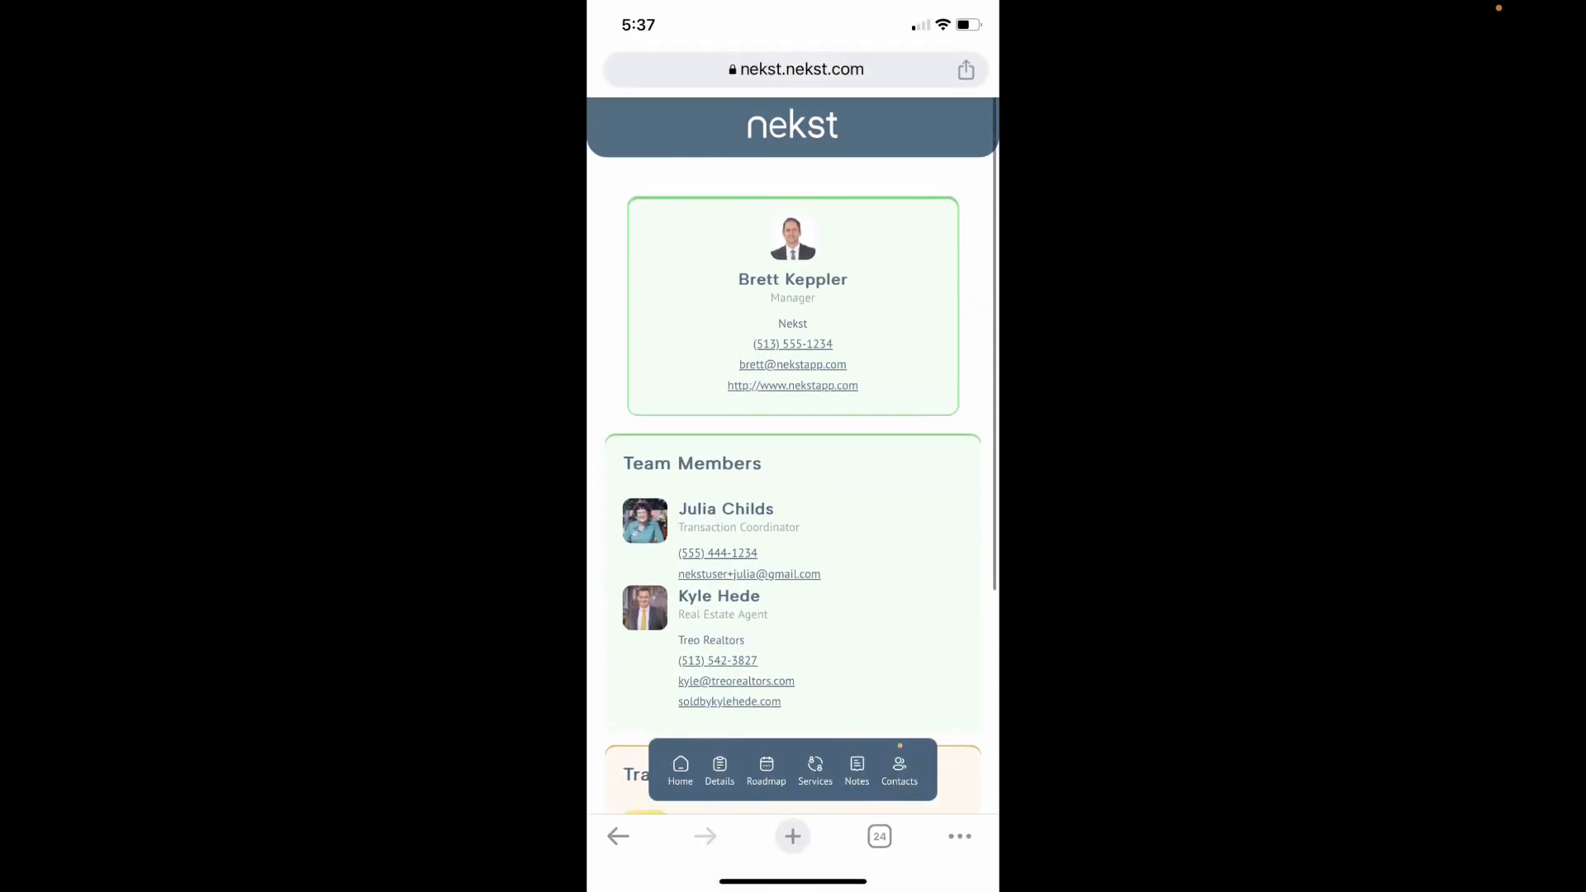
pyautogui.scroll(-4, 793, 496)
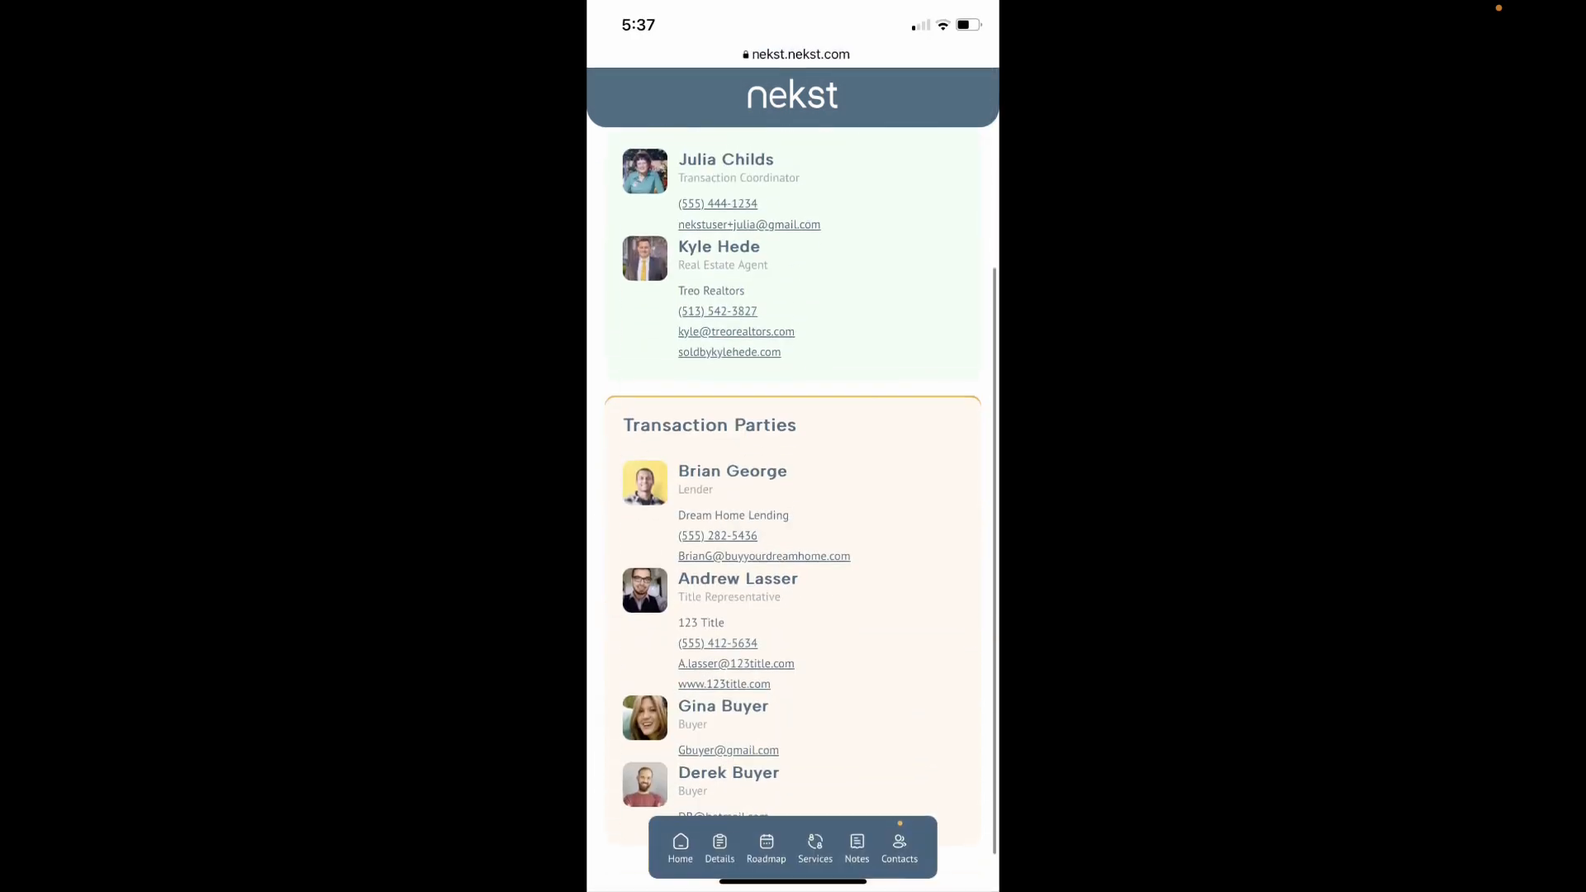
pyautogui.scroll(4, 793, 495)
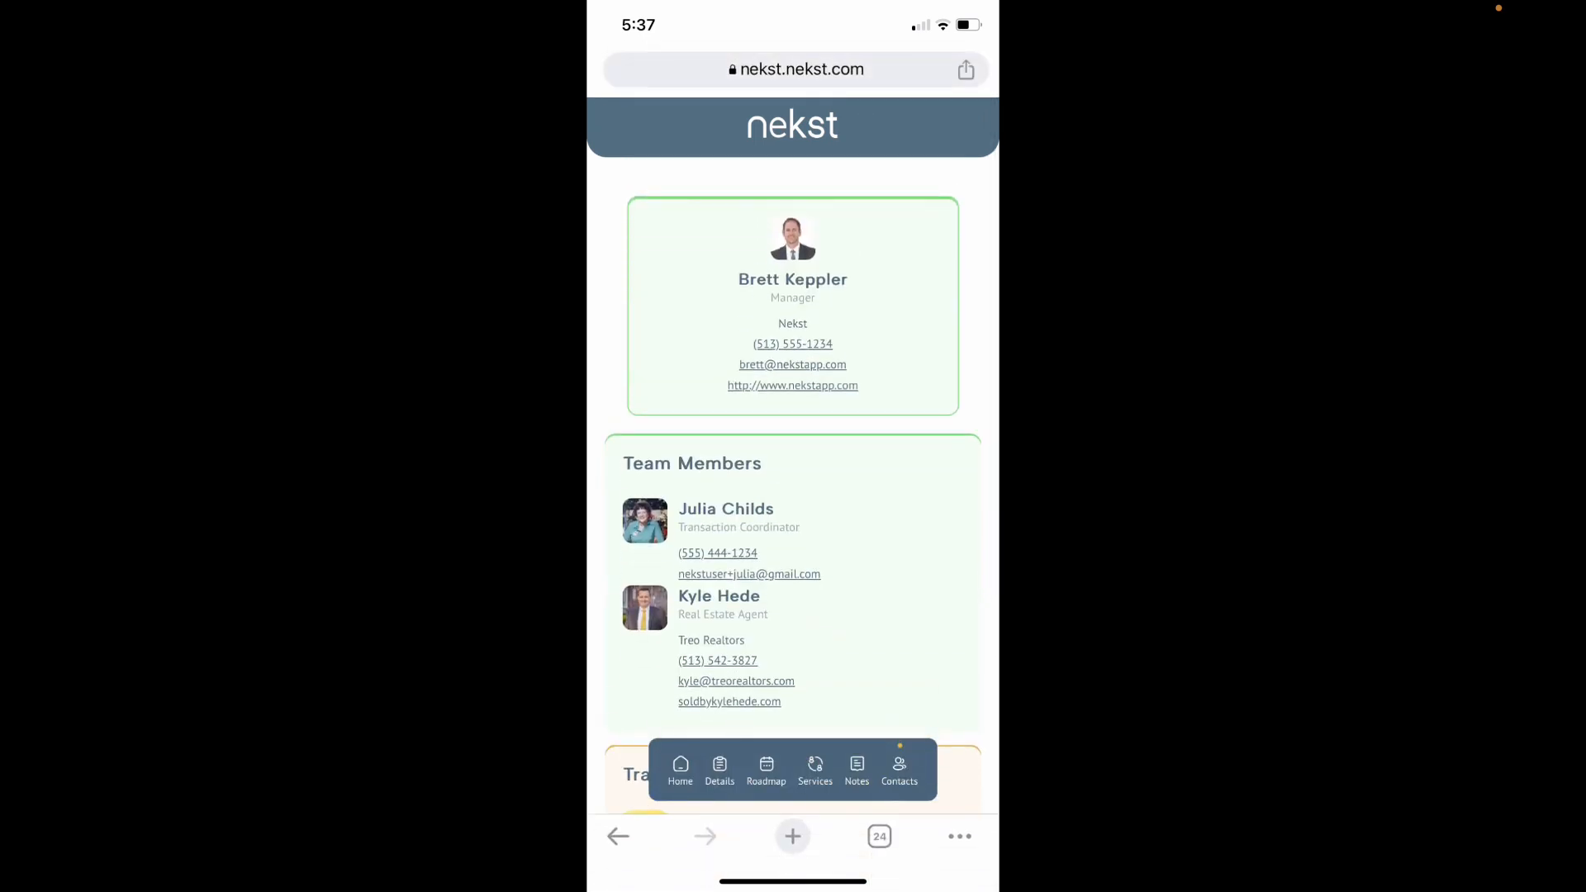
pyautogui.scroll(-5, 793, 496)
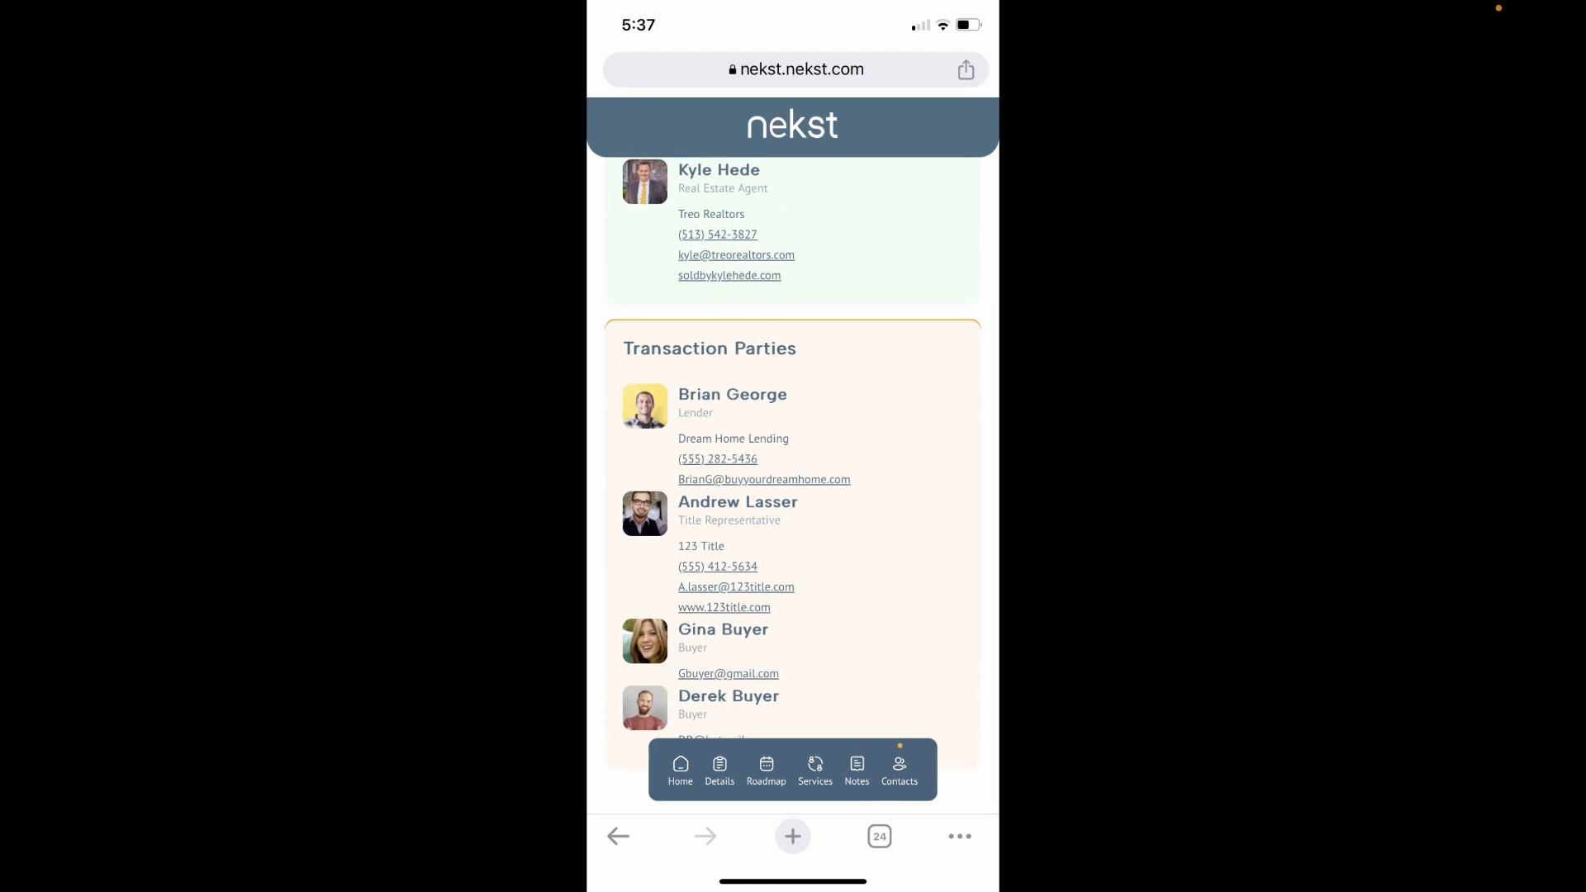
pyautogui.scroll(5, 793, 495)
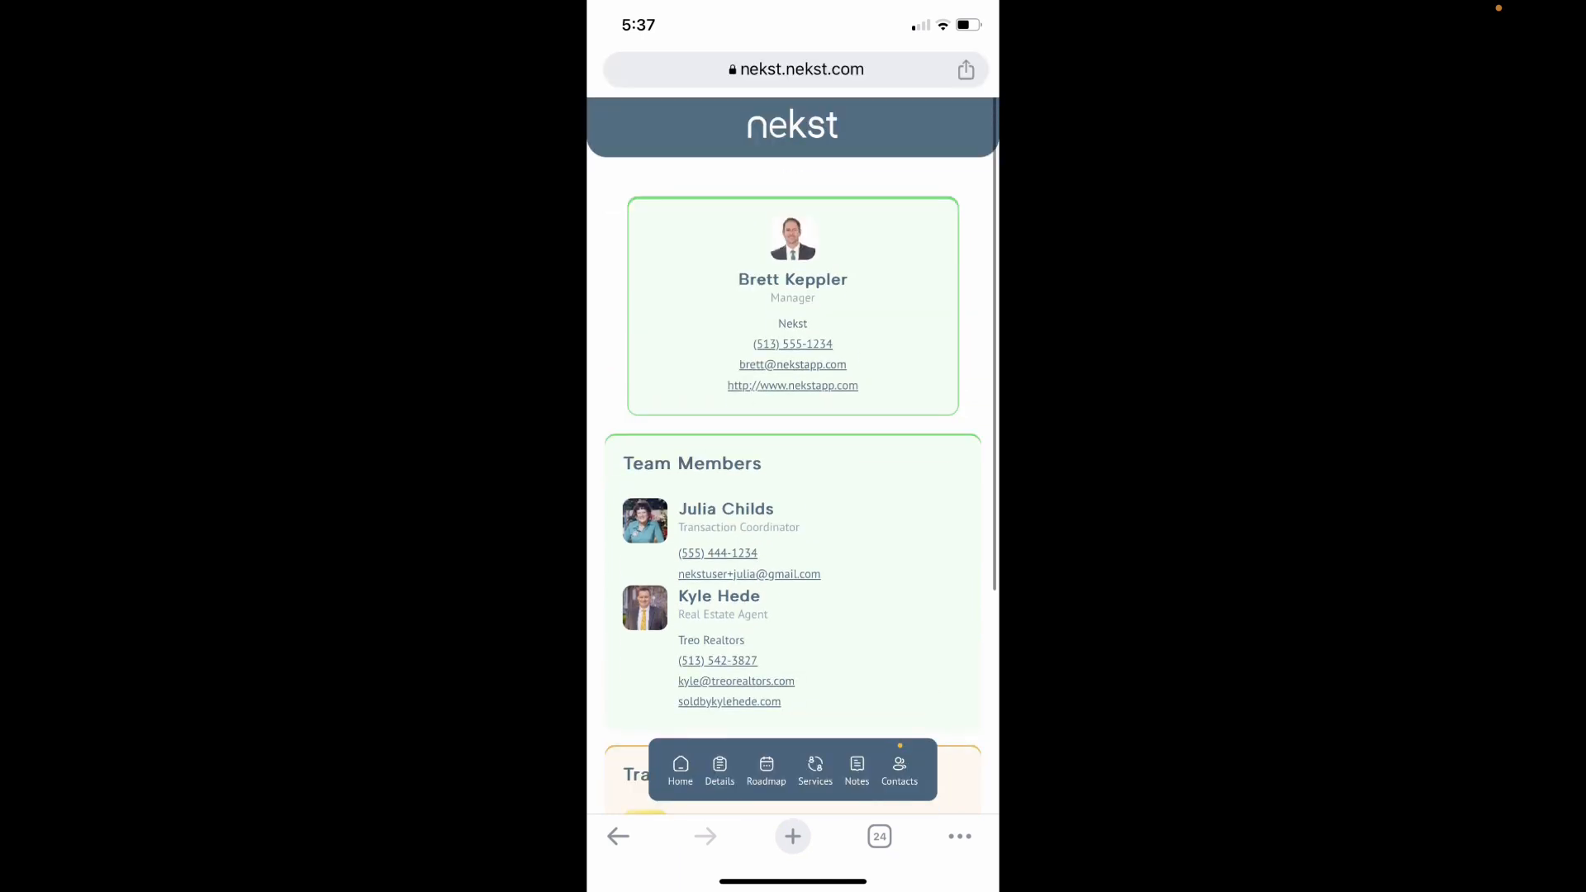
# - Return to the phone portal's Home page, rechecking Contacts once, and view its property photo and manager details
pyautogui.click(681, 770)
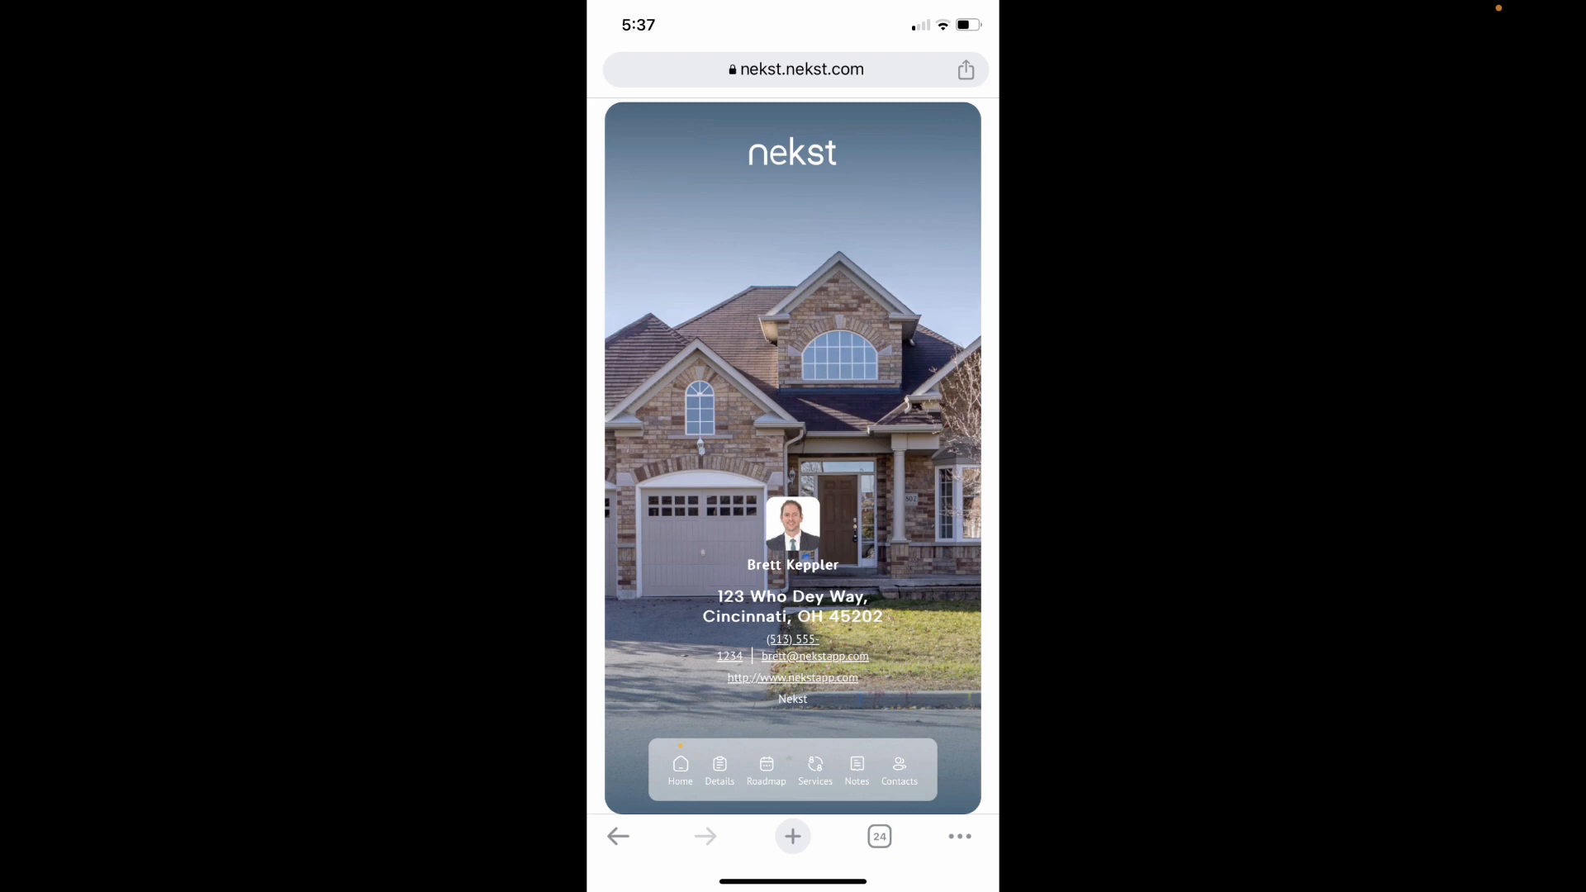
pyautogui.click(899, 769)
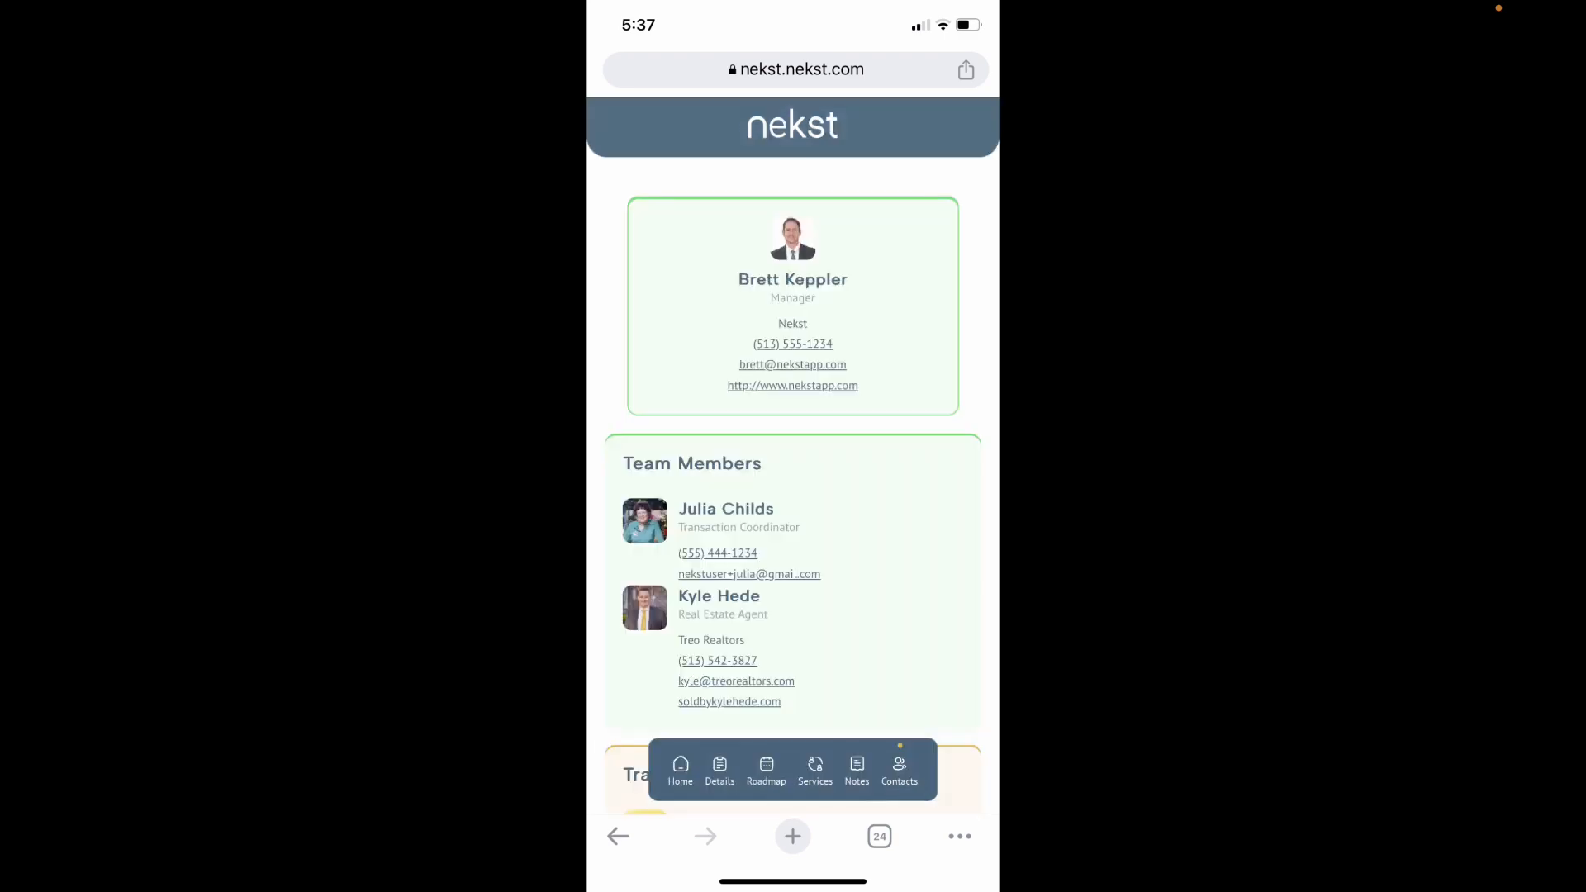
pyautogui.click(681, 770)
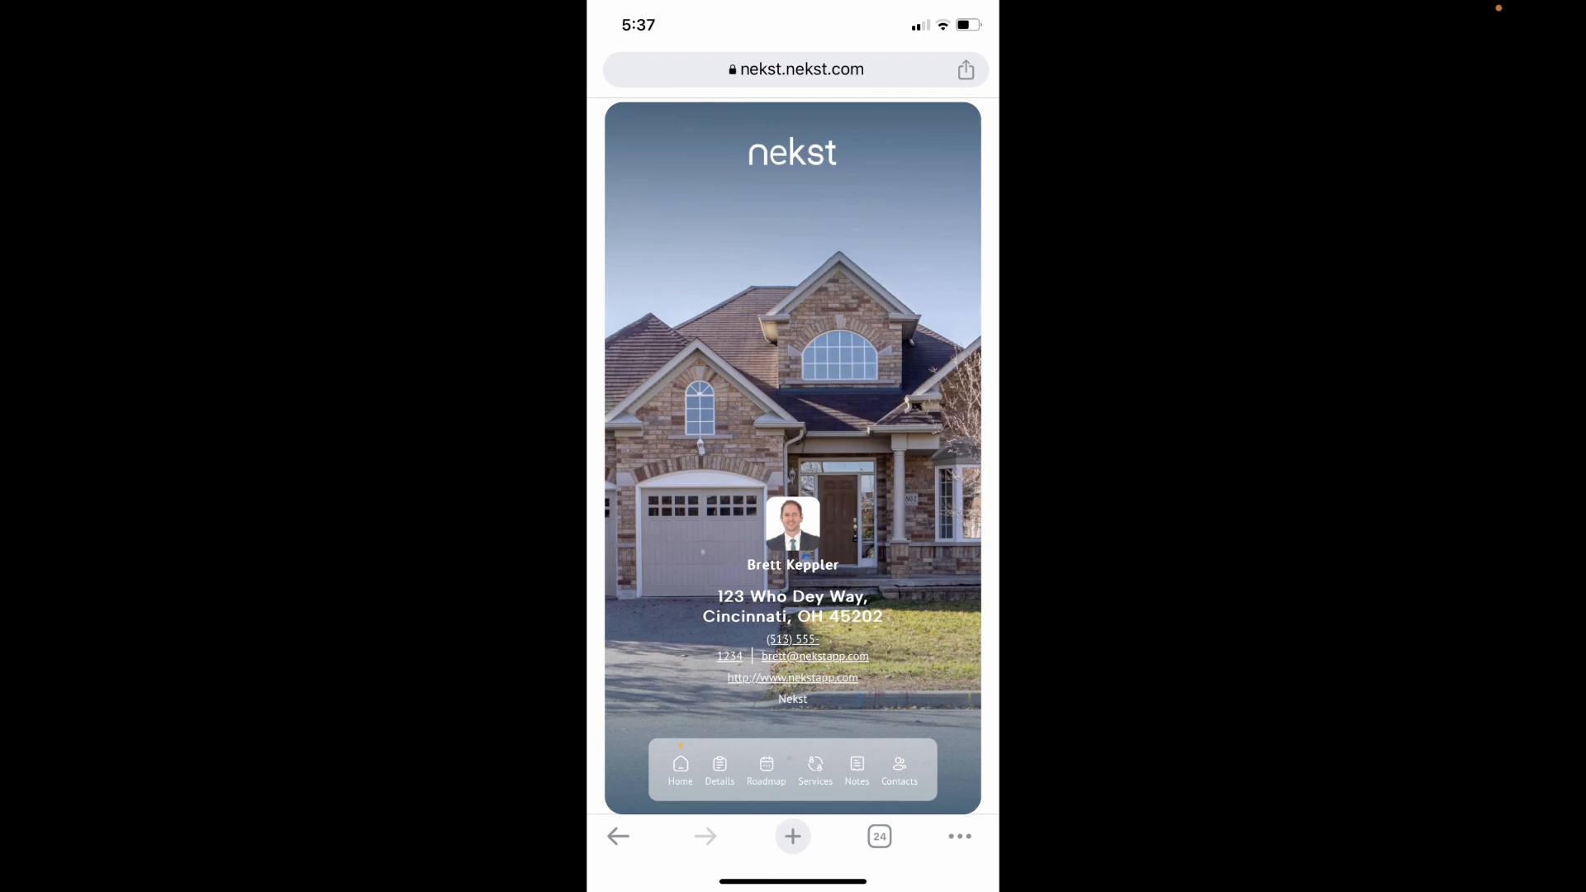
pyautogui.scroll(-1, 793, 456)
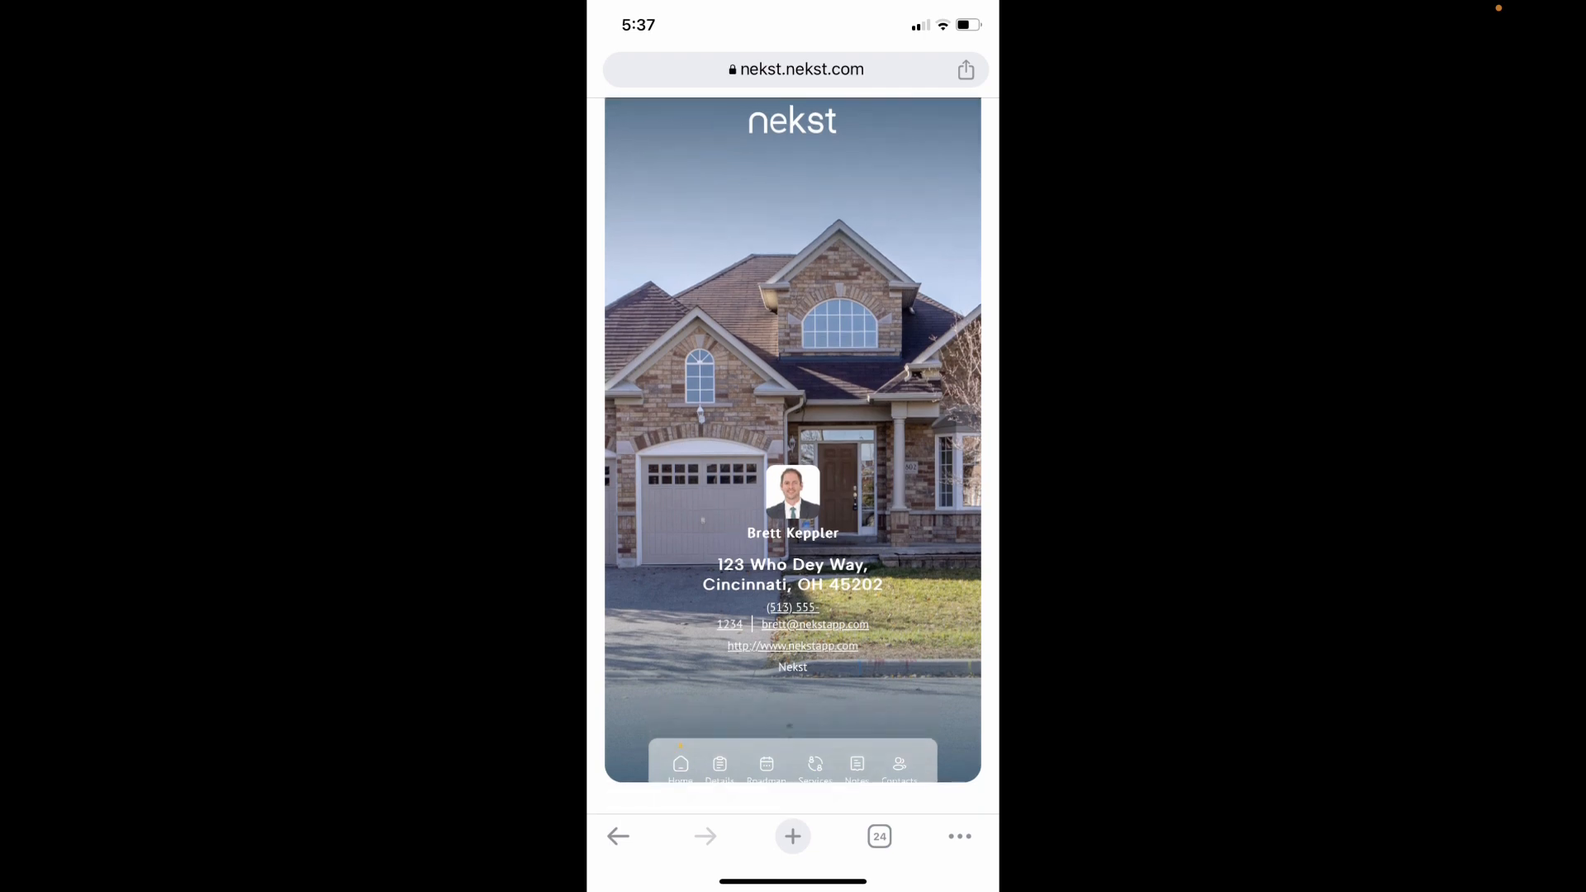